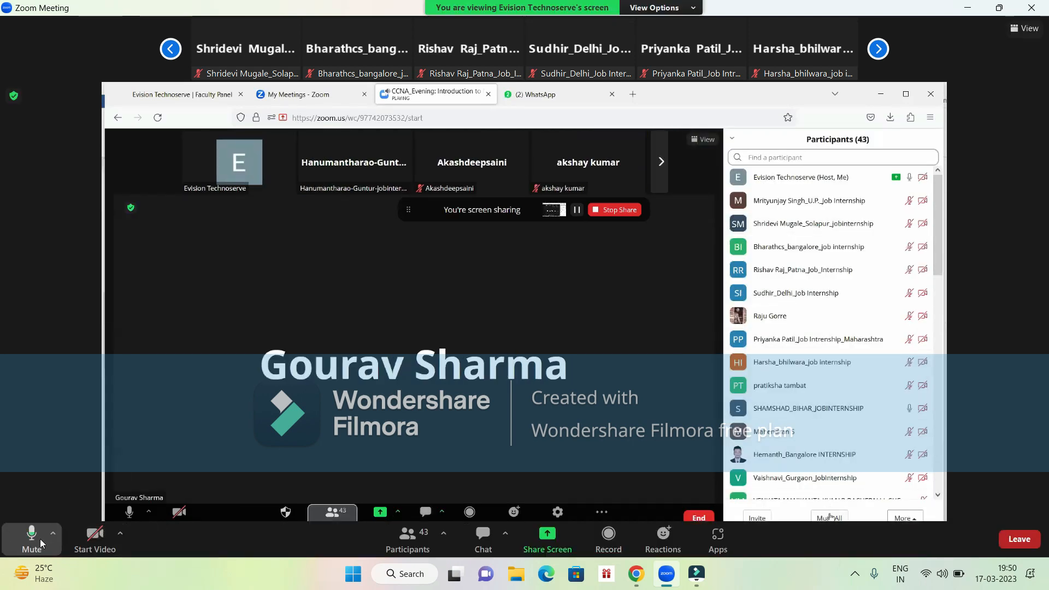
# - Mute the microphone in the Zoom meeting
pyautogui.click(40, 539)
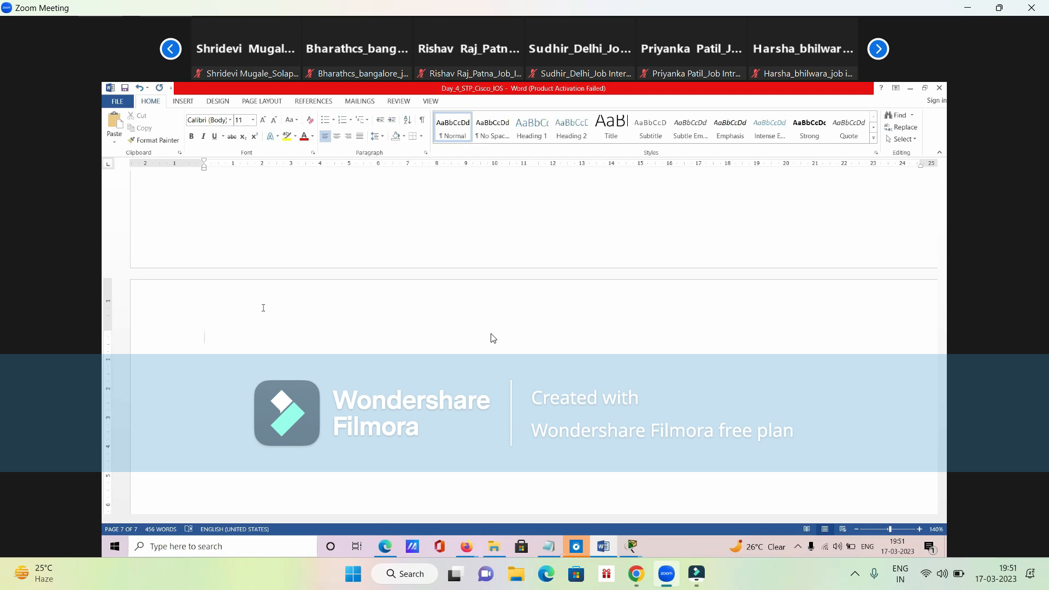
# - Add the heading "Subnet Mask:" on the empty last page of the document
pyautogui.write('Subnet Mask:')
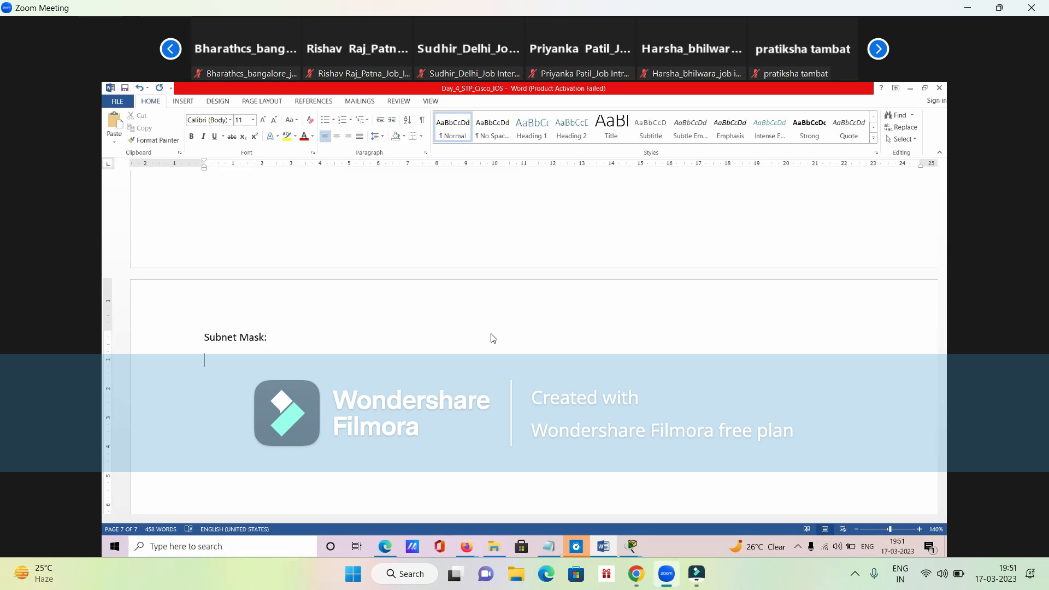
pyautogui.moveTo(206, 343); pyautogui.dragTo(288, 351)
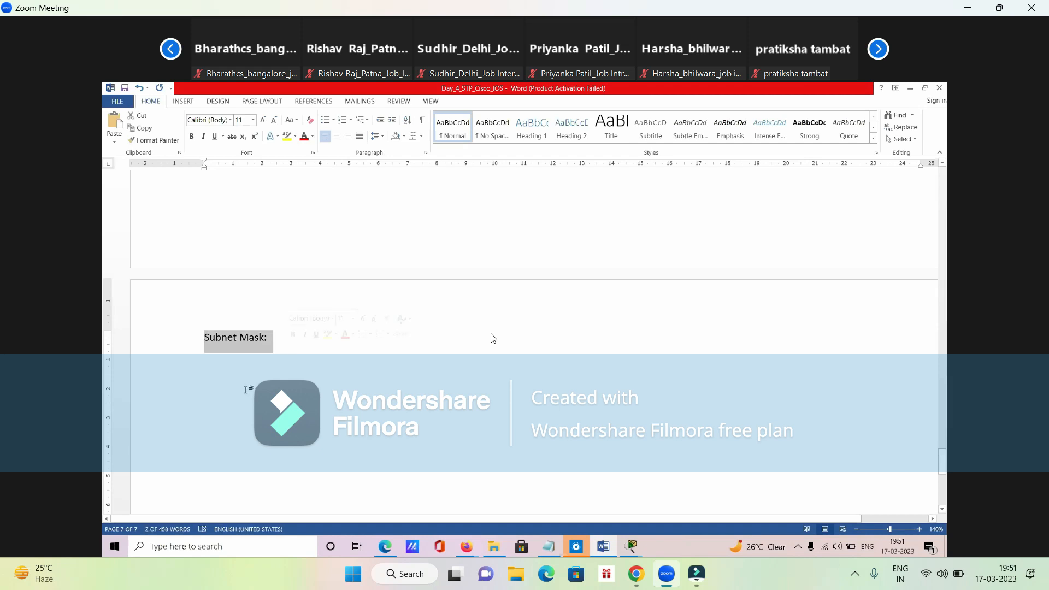
pyautogui.click(249, 393)
pyautogui.scroll(-3, 248, 393)
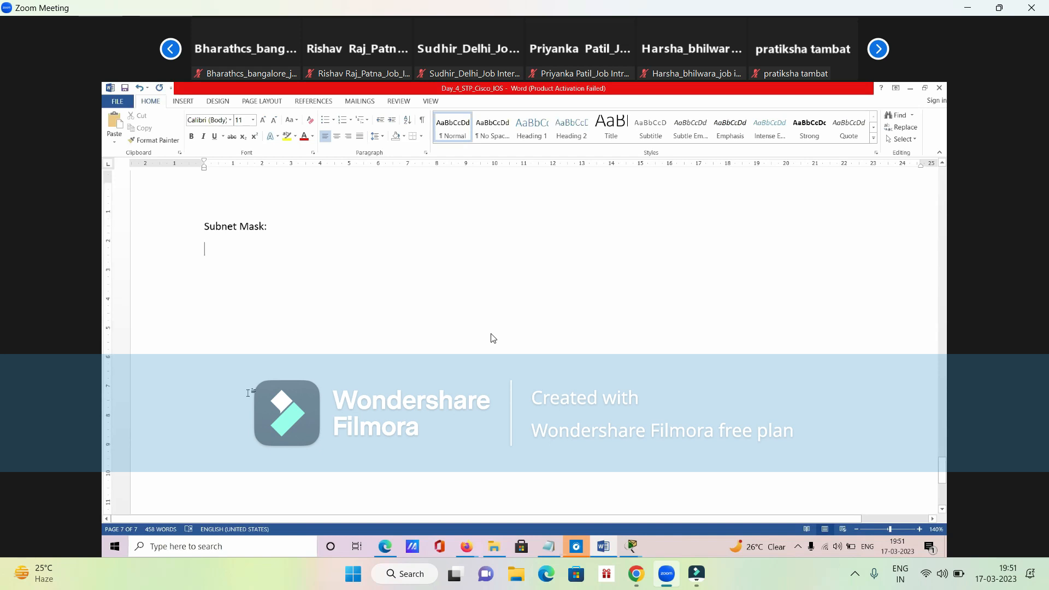
pyautogui.scroll(-1, 249, 393)
pyautogui.scroll(2, 248, 394)
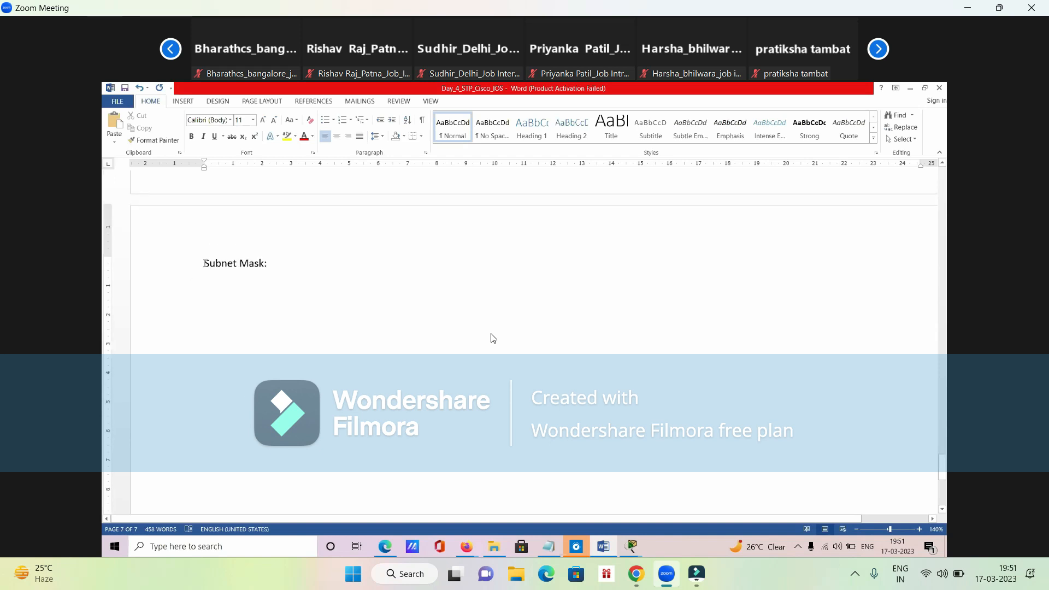
pyautogui.moveTo(205, 264); pyautogui.dragTo(300, 286)
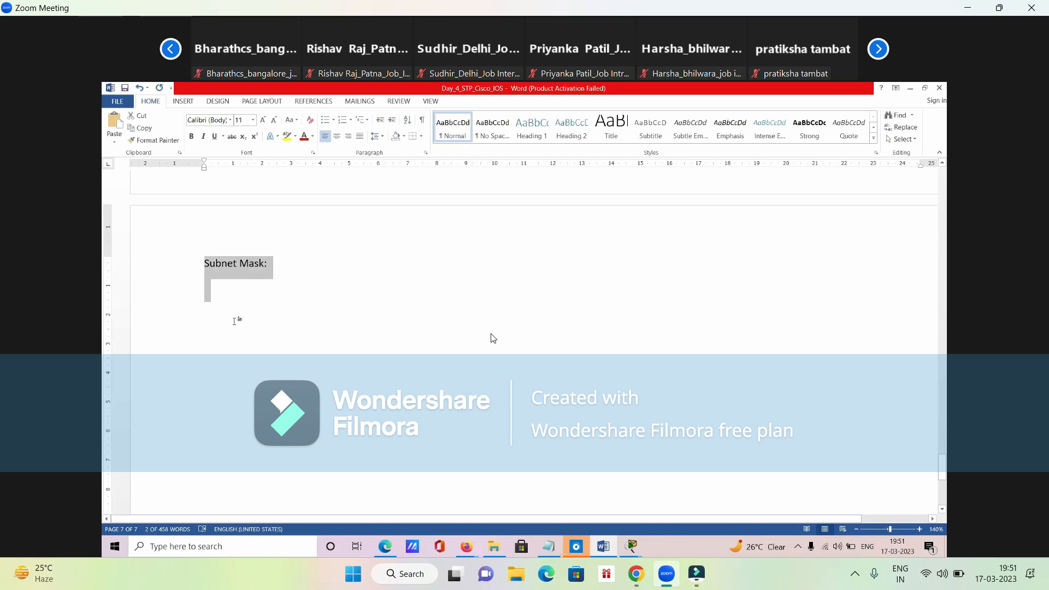
# - Write a numbered list under the heading with the items "Unique IP Address" and "Communication."
pyautogui.click(224, 310)
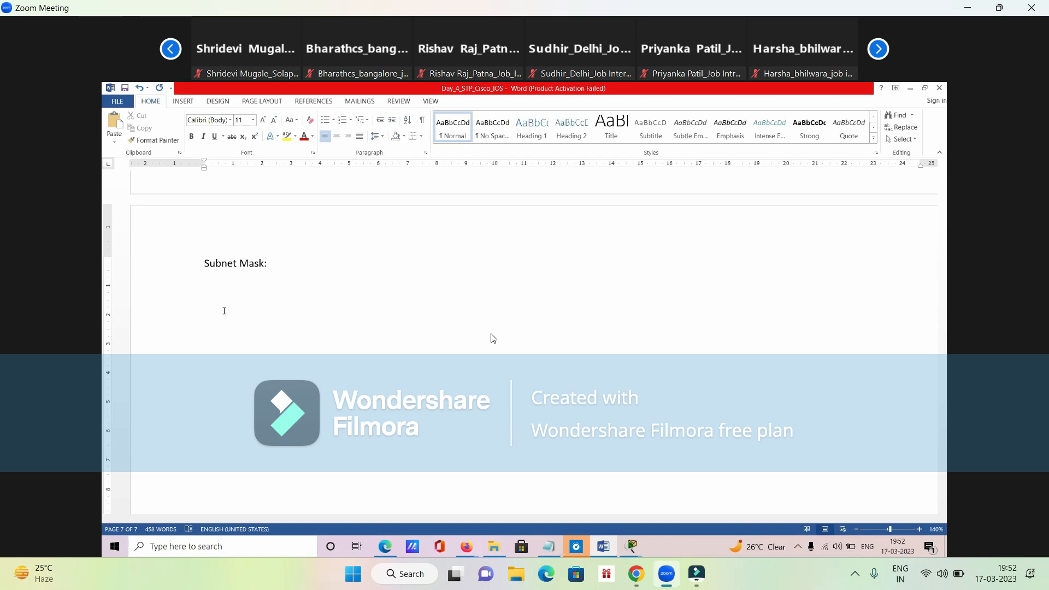
pyautogui.write('1. Unique')
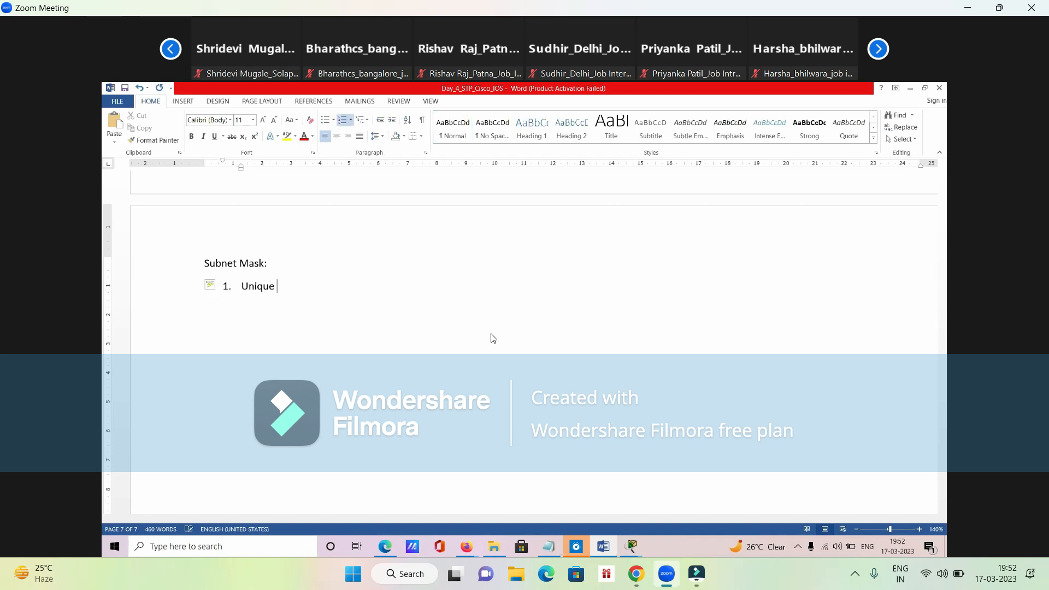
pyautogui.write(' IP Address')
pyautogui.press('Return')
pyautogui.write('Communication.')
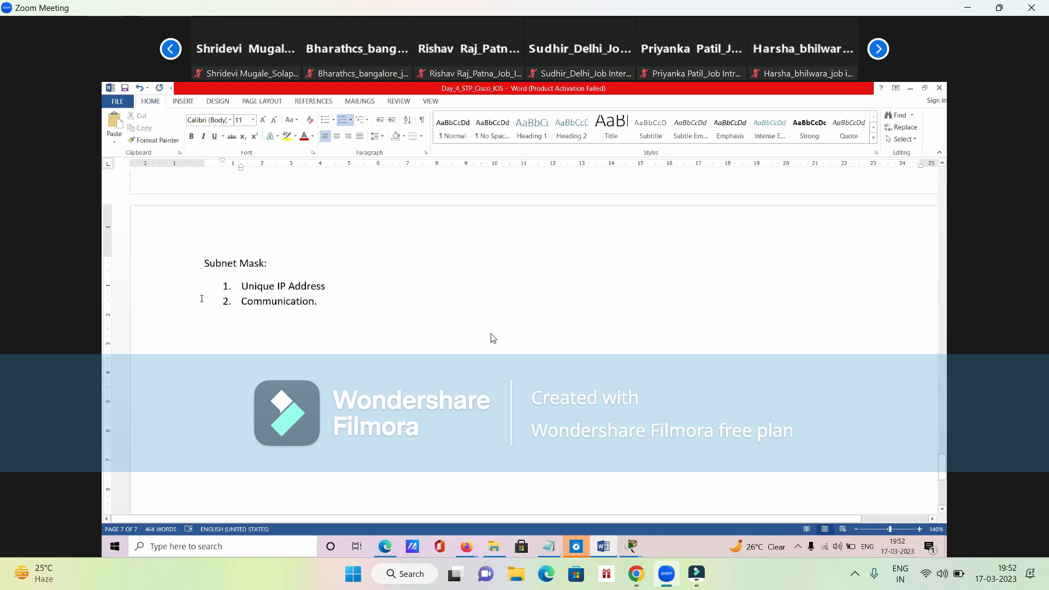
# - Delete the "Subnet Mask:" heading above the numbered list
pyautogui.moveTo(318, 304); pyautogui.dragTo(240, 291)
pyautogui.click(256, 373)
pyautogui.moveTo(206, 263); pyautogui.dragTo(273, 264)
pyautogui.press('Delete')
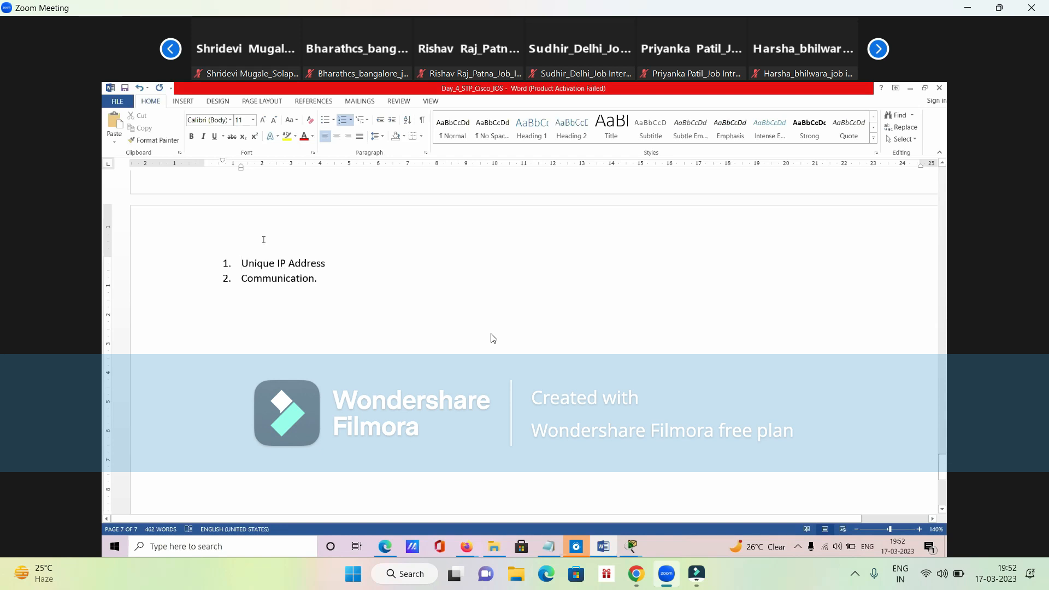
# - Review the IP Addressing notes on the previous page, including the octet table and the address class ranges
pyautogui.moveTo(241, 264); pyautogui.dragTo(350, 263)
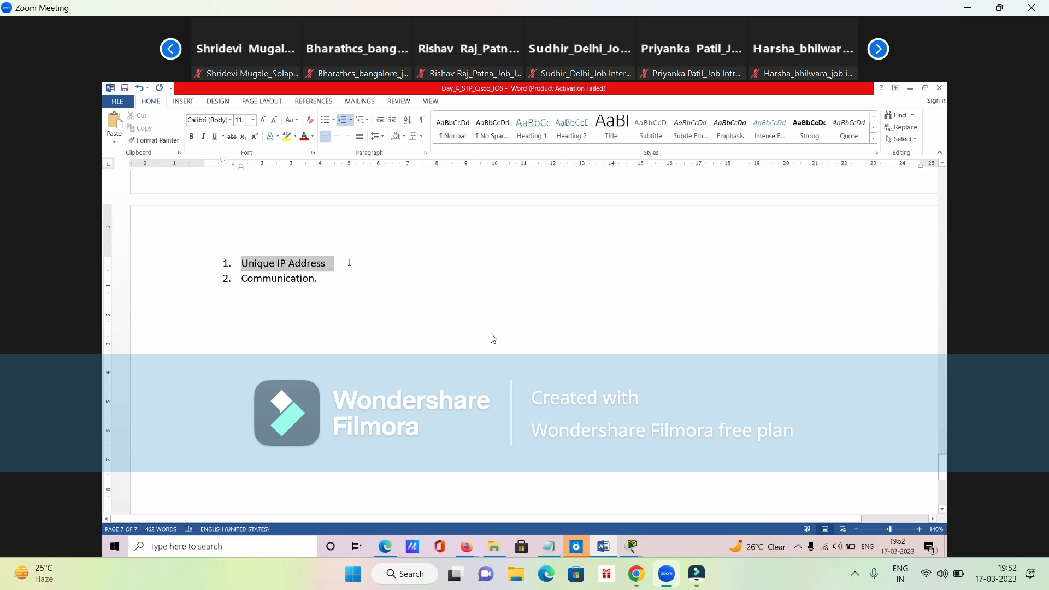
pyautogui.moveTo(349, 263); pyautogui.dragTo(338, 263)
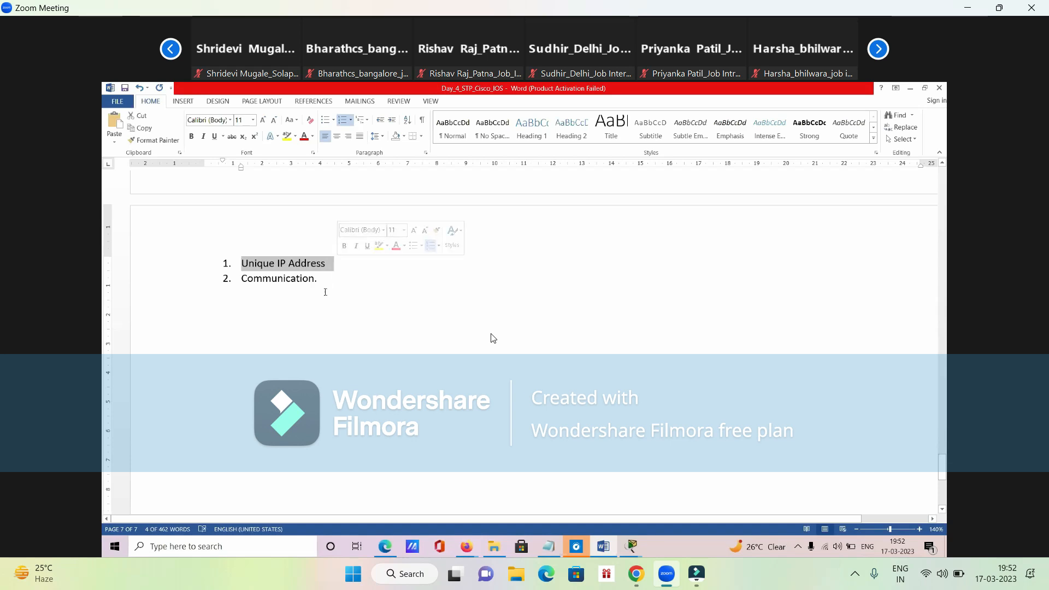
pyautogui.scroll(3, 323, 310)
pyautogui.scroll(3, 493, 338)
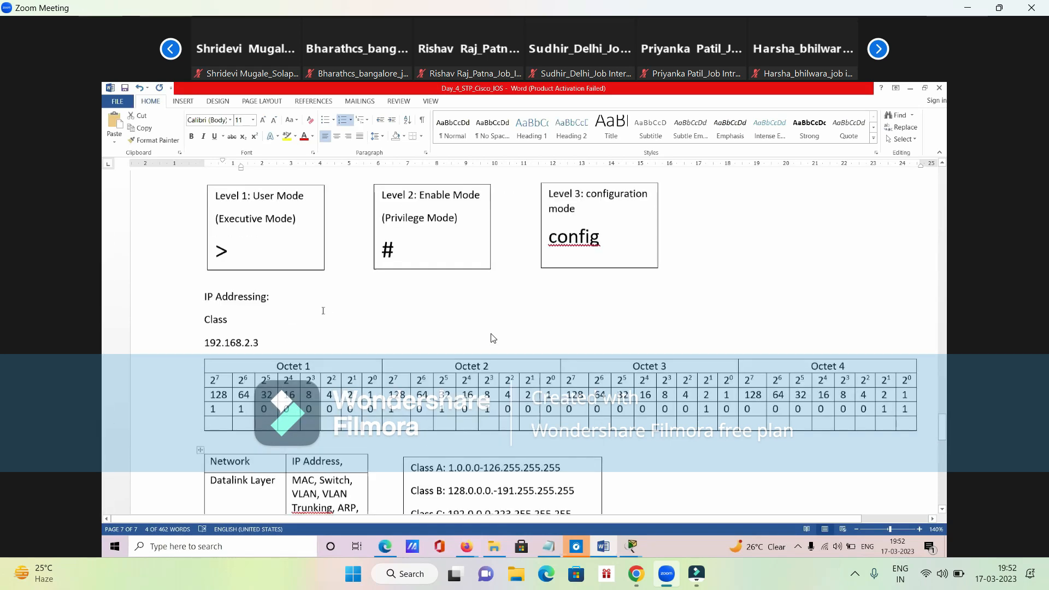
pyautogui.scroll(-4, 493, 338)
pyautogui.scroll(3, 491, 338)
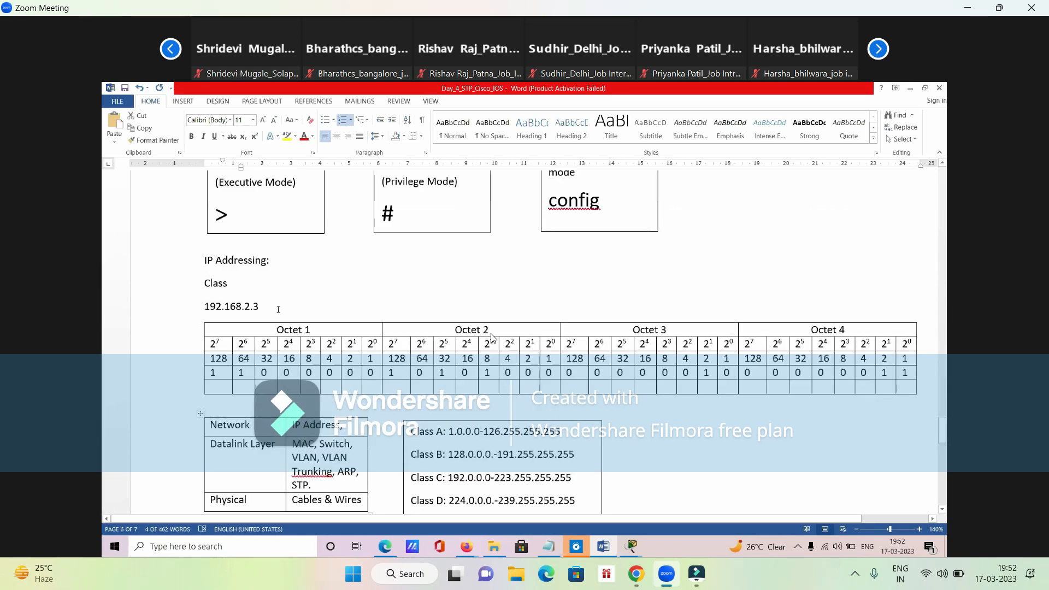
pyautogui.scroll(-1, 492, 338)
pyautogui.click(218, 372)
pyautogui.moveTo(285, 264); pyautogui.dragTo(210, 260)
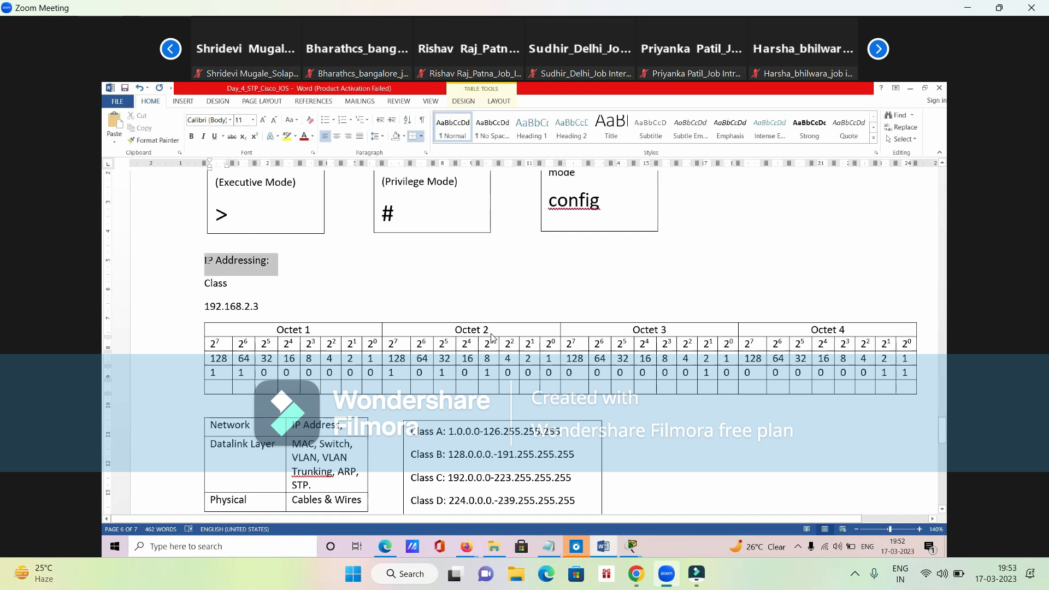
pyautogui.click(300, 264)
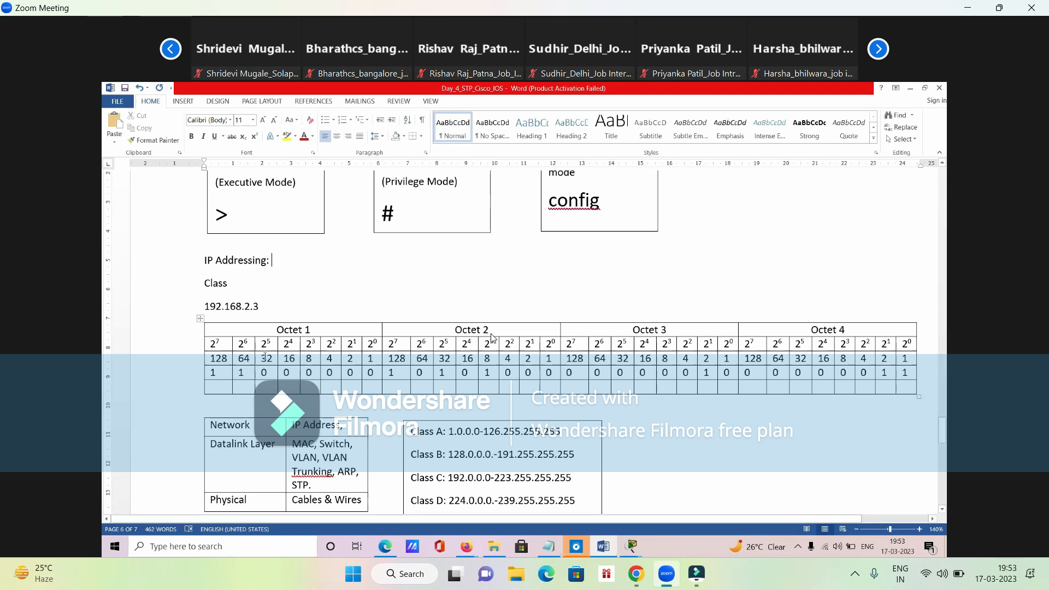
pyautogui.scroll(-10, 492, 337)
pyautogui.scroll(1, 492, 338)
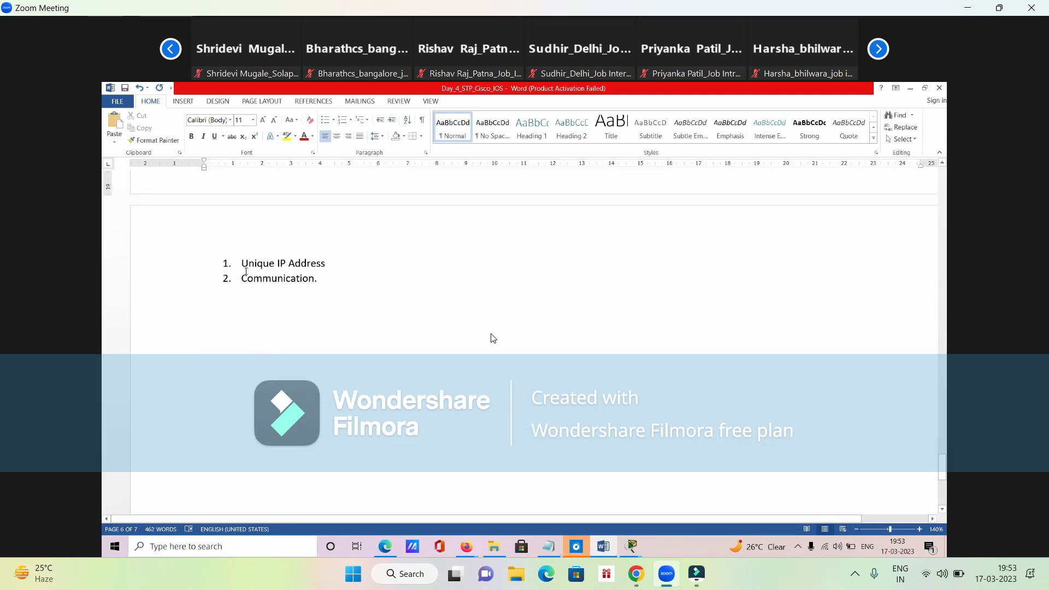
pyautogui.moveTo(242, 264); pyautogui.dragTo(340, 265)
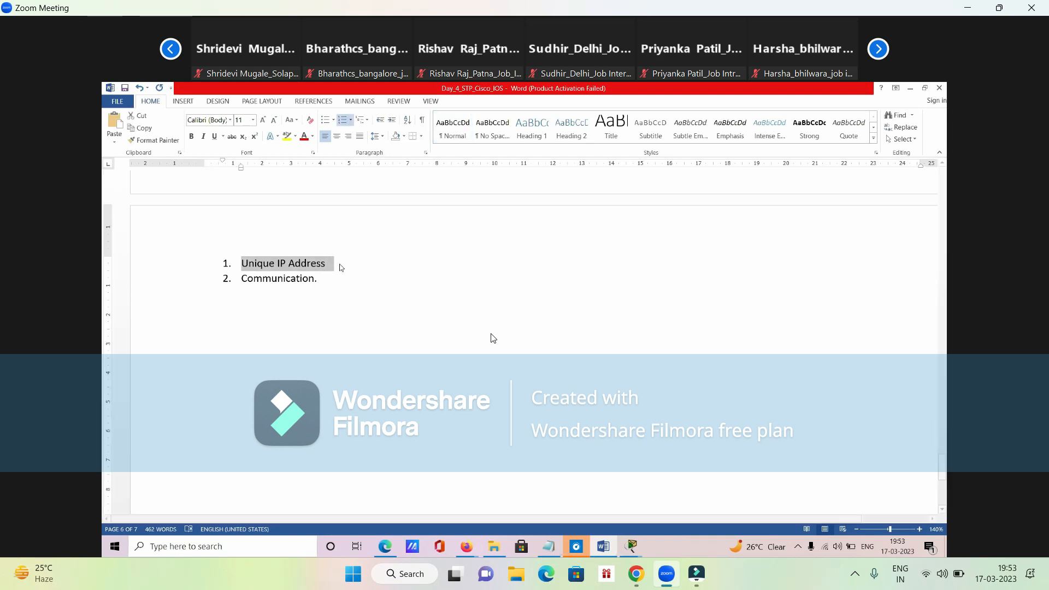
pyautogui.click(250, 267)
pyautogui.moveTo(249, 267); pyautogui.dragTo(352, 265)
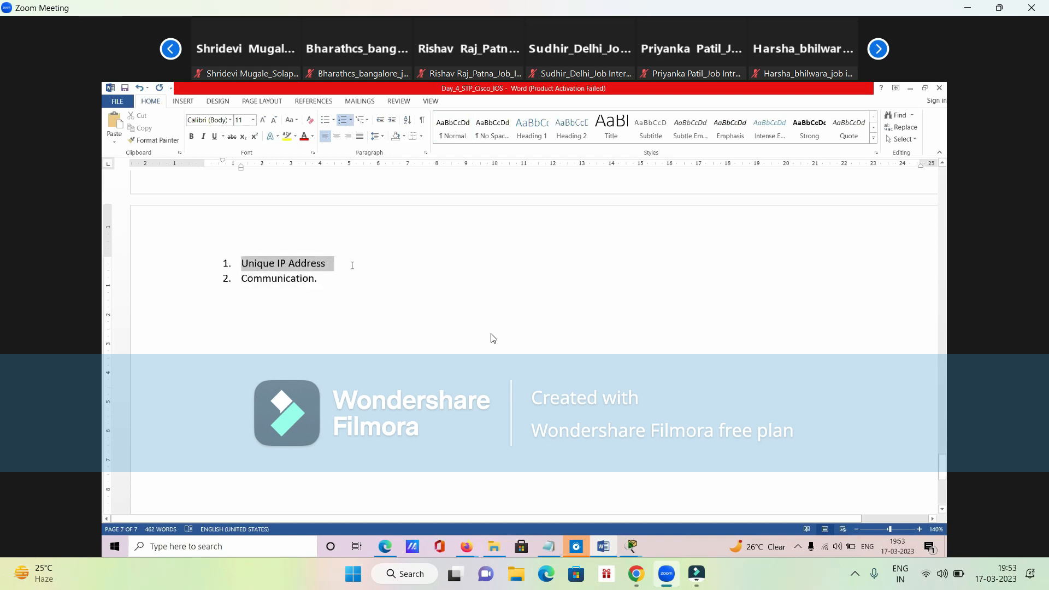
pyautogui.click(296, 279)
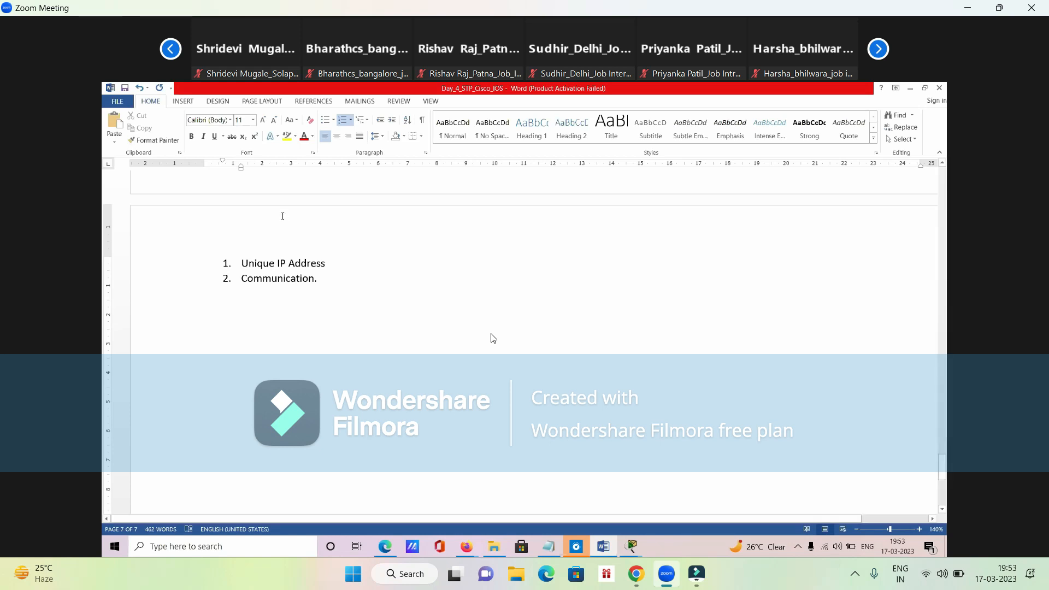
pyautogui.moveTo(263, 263); pyautogui.dragTo(349, 264)
pyautogui.click(330, 265)
pyautogui.moveTo(330, 277); pyautogui.dragTo(239, 264)
pyautogui.click(238, 263)
pyautogui.moveTo(338, 263); pyautogui.dragTo(240, 263)
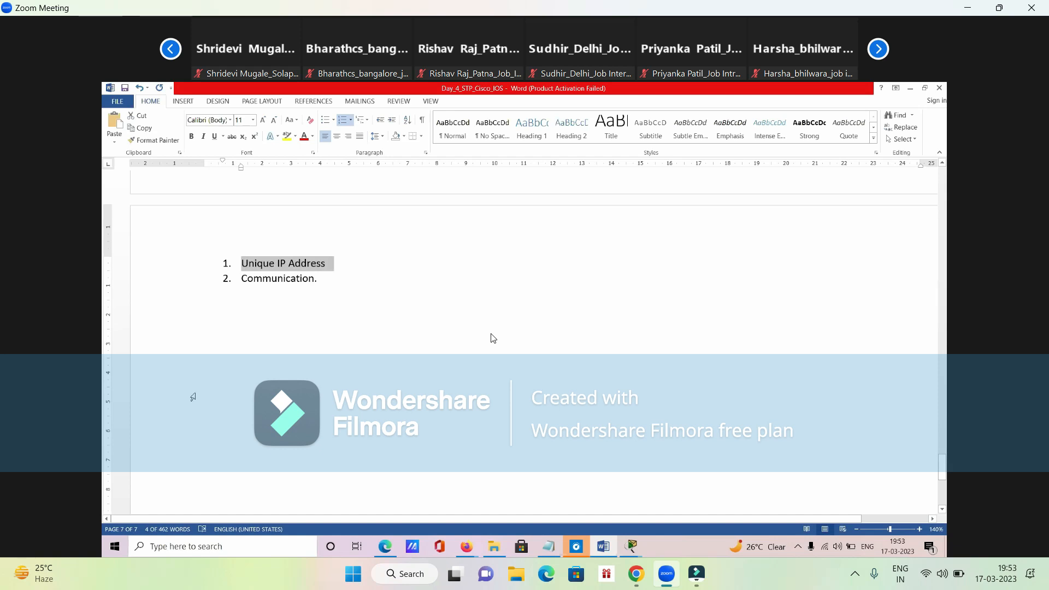
pyautogui.moveTo(327, 280); pyautogui.dragTo(242, 280)
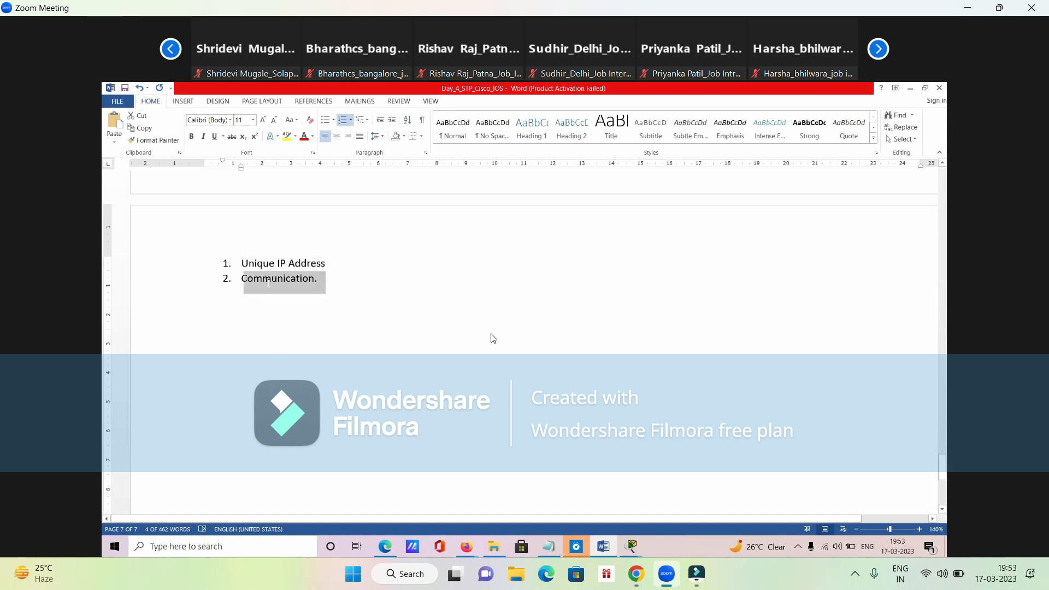
pyautogui.click(251, 339)
# - End the numbered list after "Communication." and add a blank line below it
pyautogui.click(343, 289)
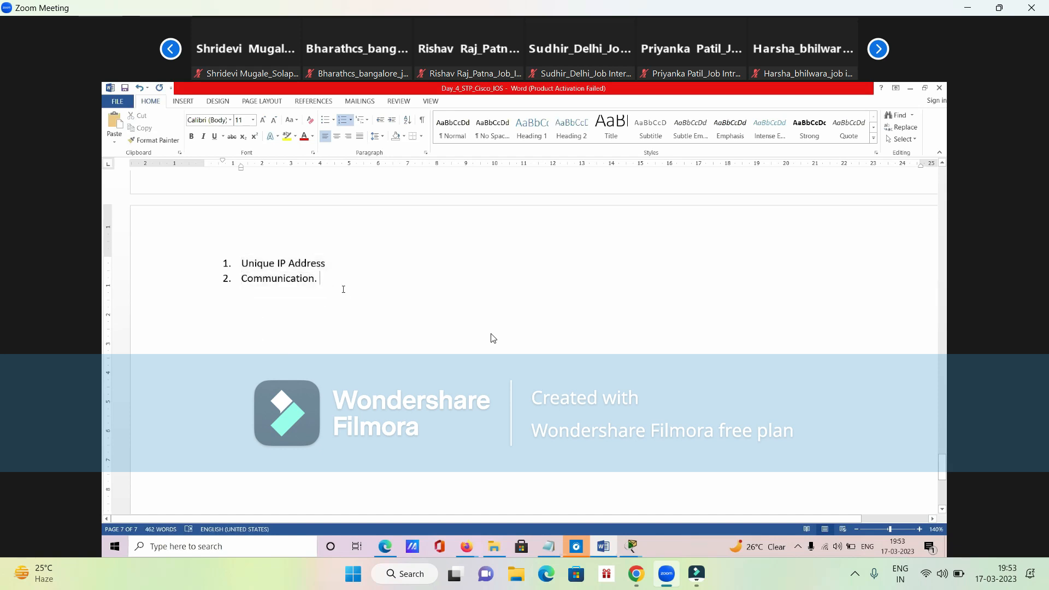
pyautogui.press('Return')
pyautogui.press('BackSpace')
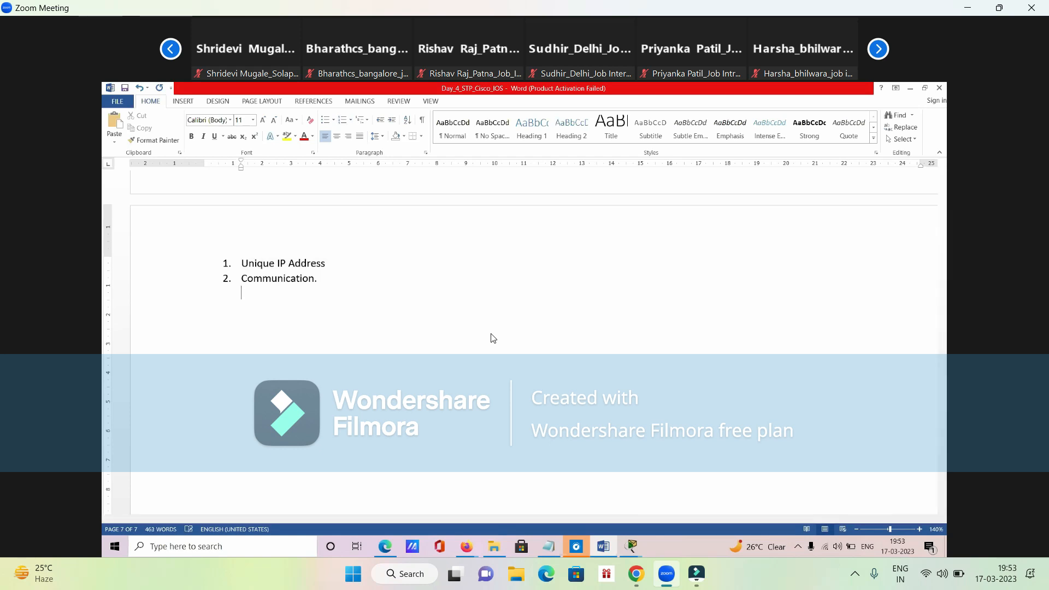
pyautogui.moveTo(243, 278); pyautogui.dragTo(326, 279)
pyautogui.click(304, 338)
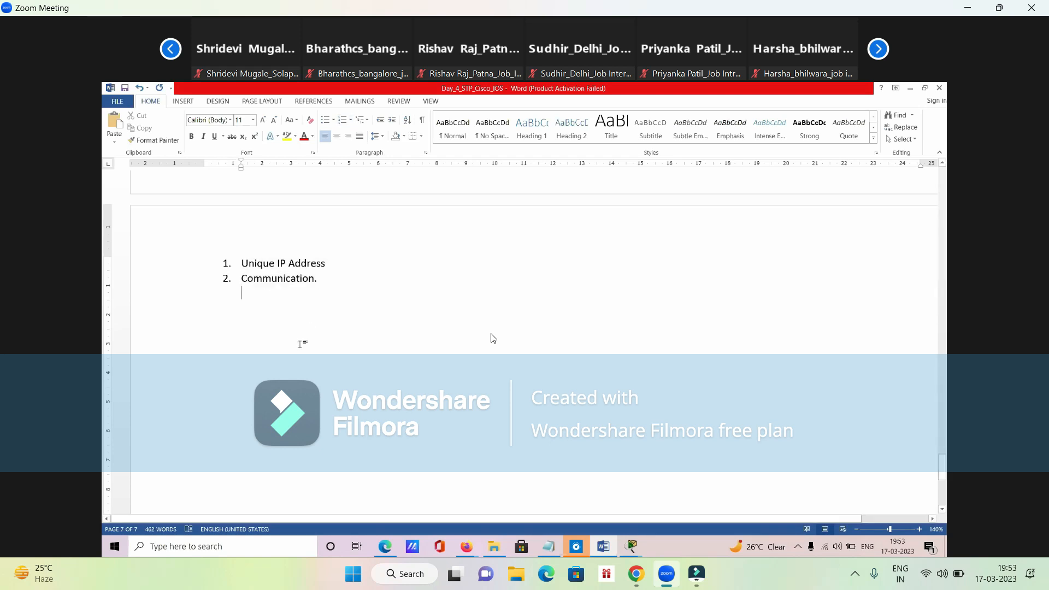
pyautogui.press('Return')
# - Insert a table with two columns and one row below the list and shrink it to about 6 cm wide
pyautogui.click(183, 101)
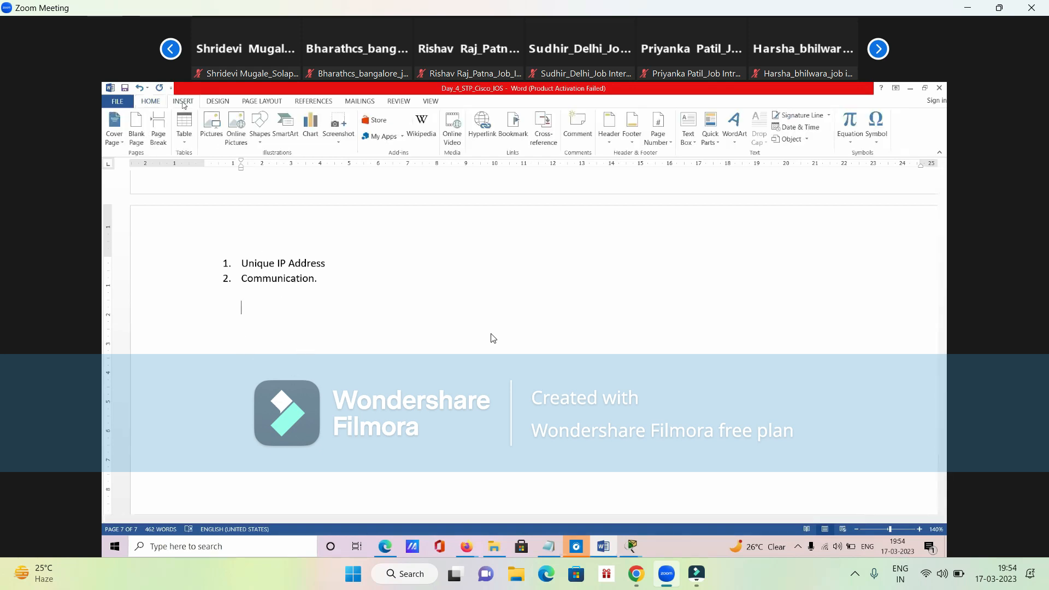
pyautogui.click(184, 129)
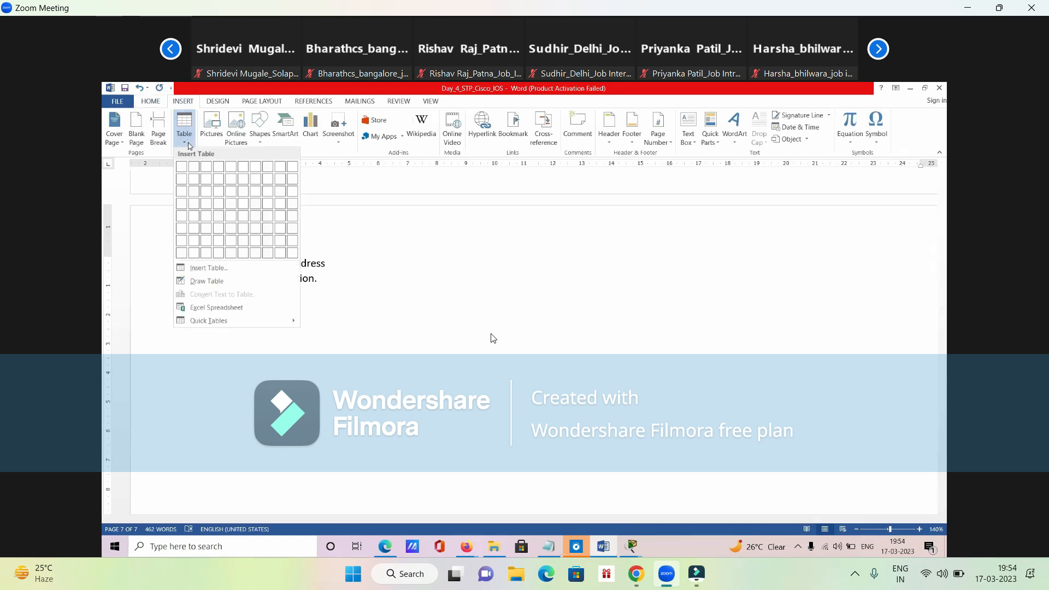
pyautogui.click(192, 169)
pyautogui.moveTo(923, 317); pyautogui.dragTo(427, 331)
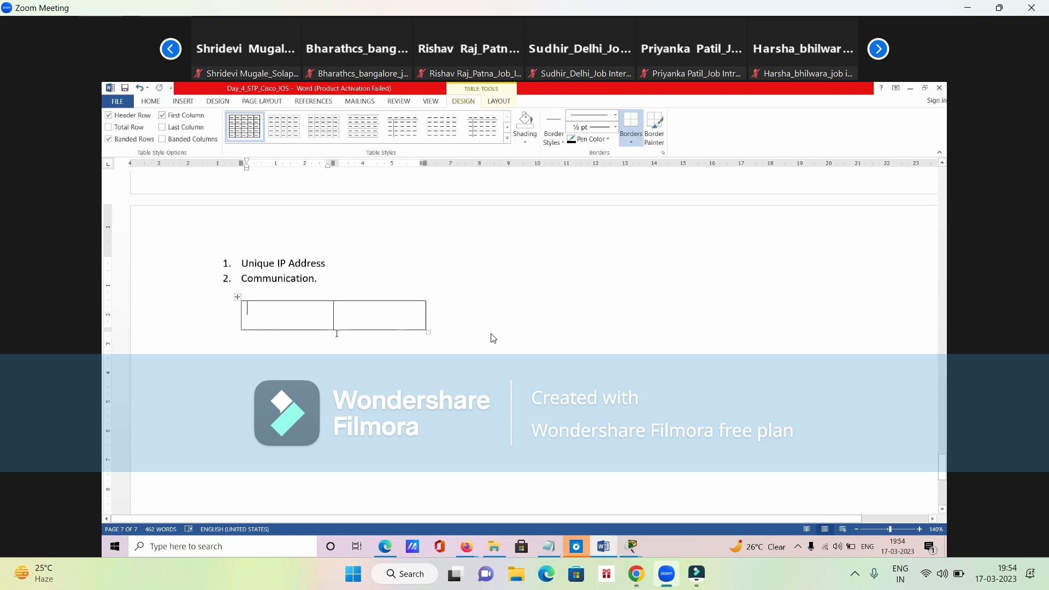
pyautogui.moveTo(241, 279); pyautogui.dragTo(318, 283)
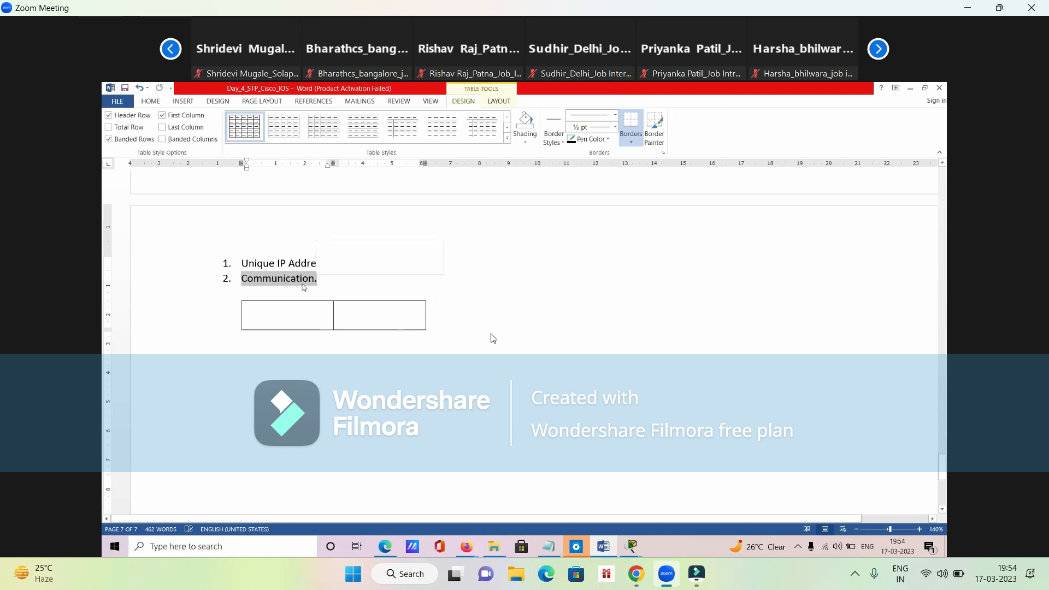
pyautogui.click(296, 325)
pyautogui.moveTo(296, 325); pyautogui.dragTo(358, 325)
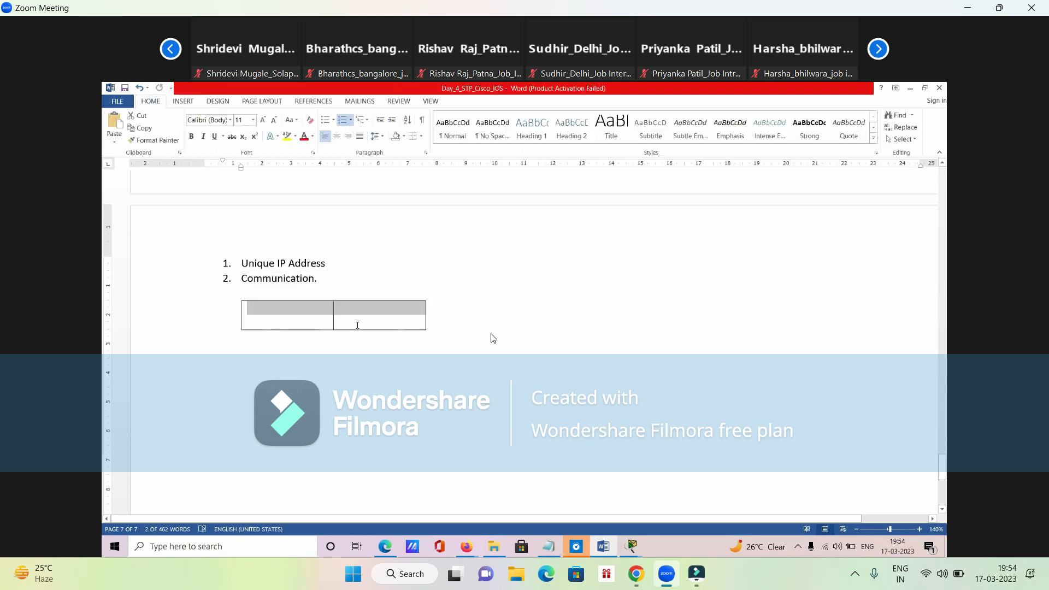
# - Fill the table's two header cells with "Network Bit" and "Host Bit"
pyautogui.click(316, 326)
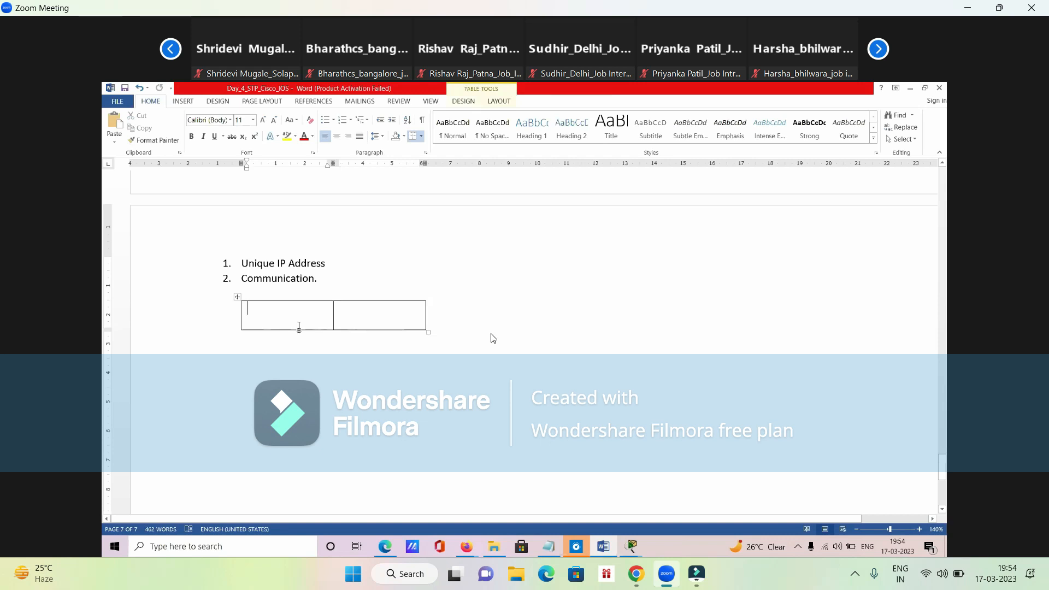
pyautogui.write('N')
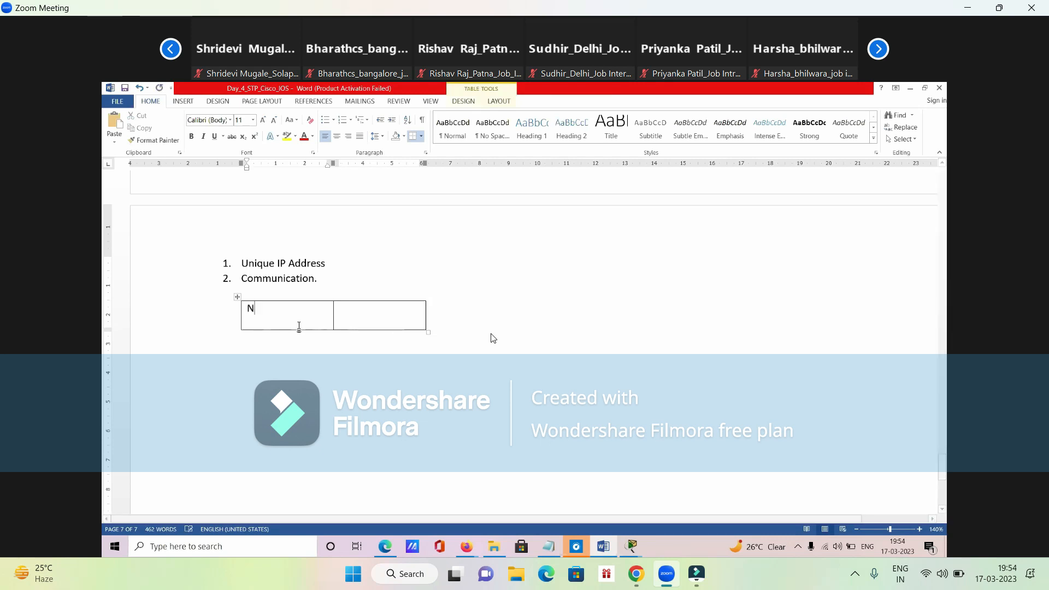
pyautogui.write('etwork Bit')
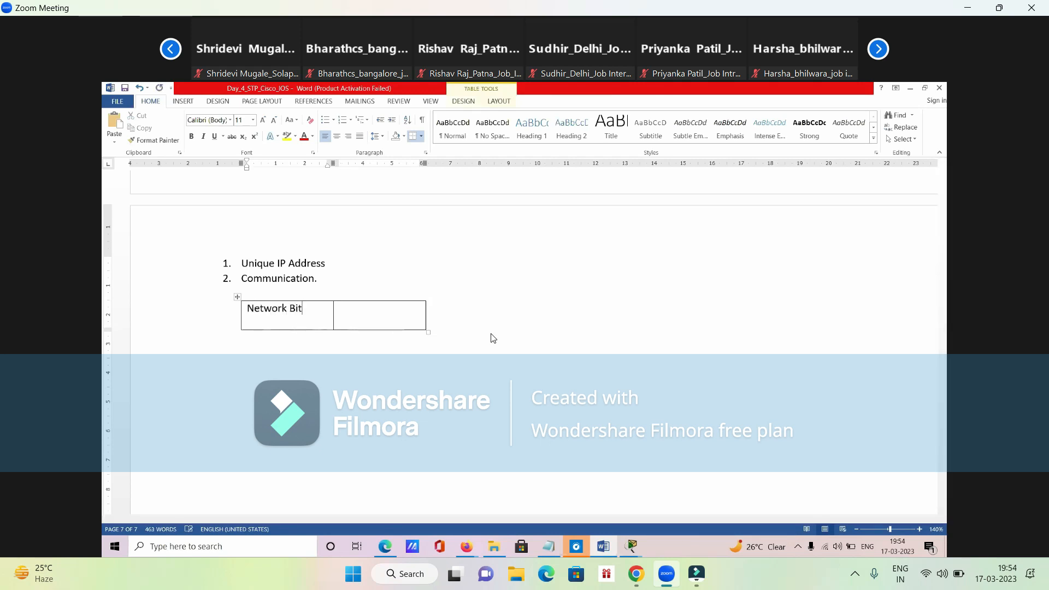
pyautogui.press('Tab')
pyautogui.write('Host Bit')
# - Make the table slightly wider and lower, and add an empty second row under the header cells
pyautogui.moveTo(429, 331); pyautogui.dragTo(434, 326)
pyautogui.click(409, 318)
pyautogui.press('Tab')
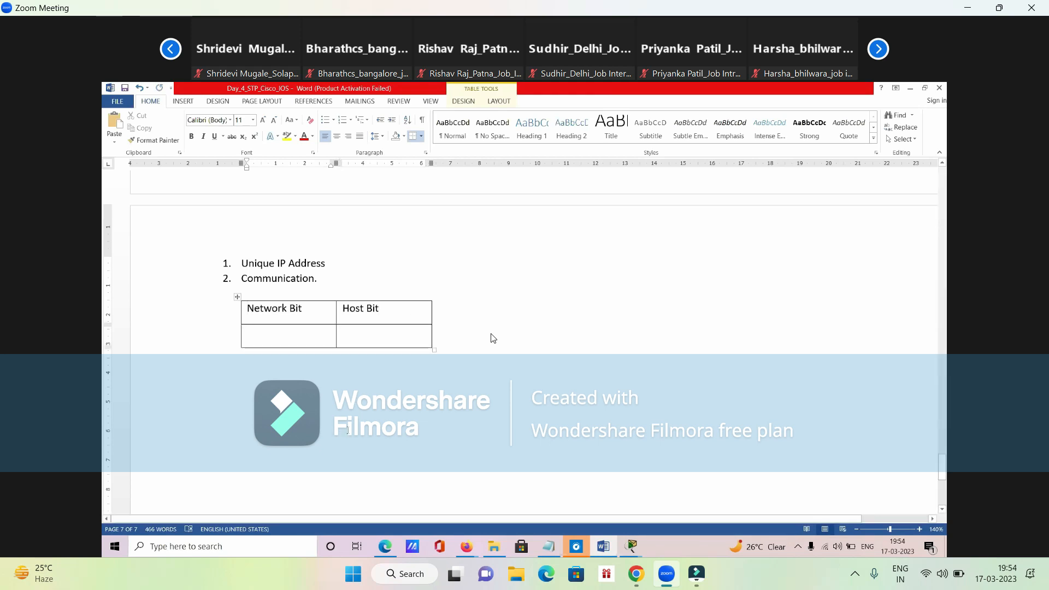
pyautogui.moveTo(300, 343); pyautogui.dragTo(353, 341)
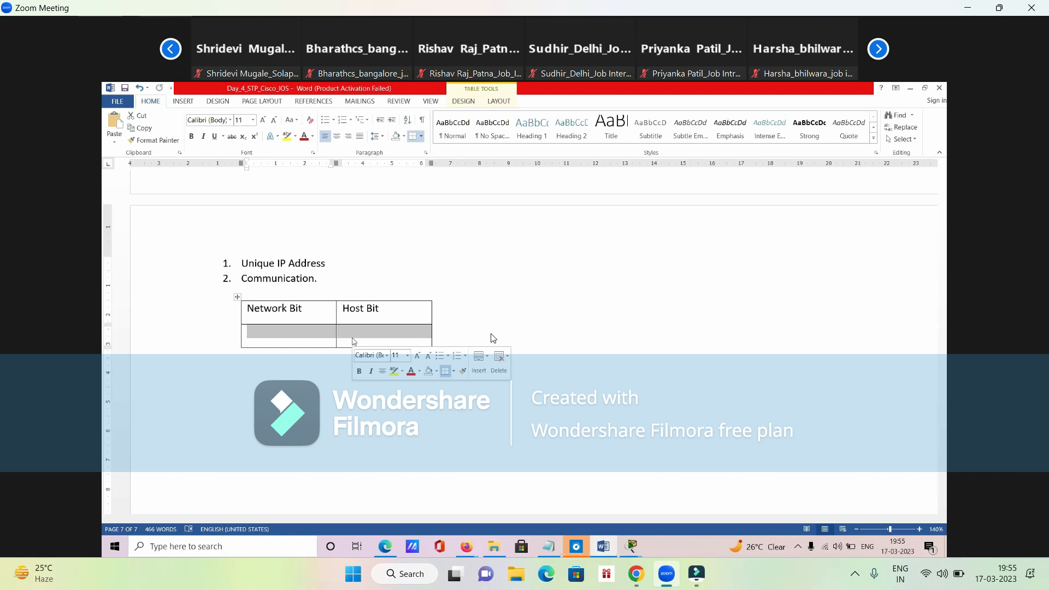
# - Fill the Host Bit cell beside 465 with four sample phone numbers, one per line
pyautogui.click(352, 340)
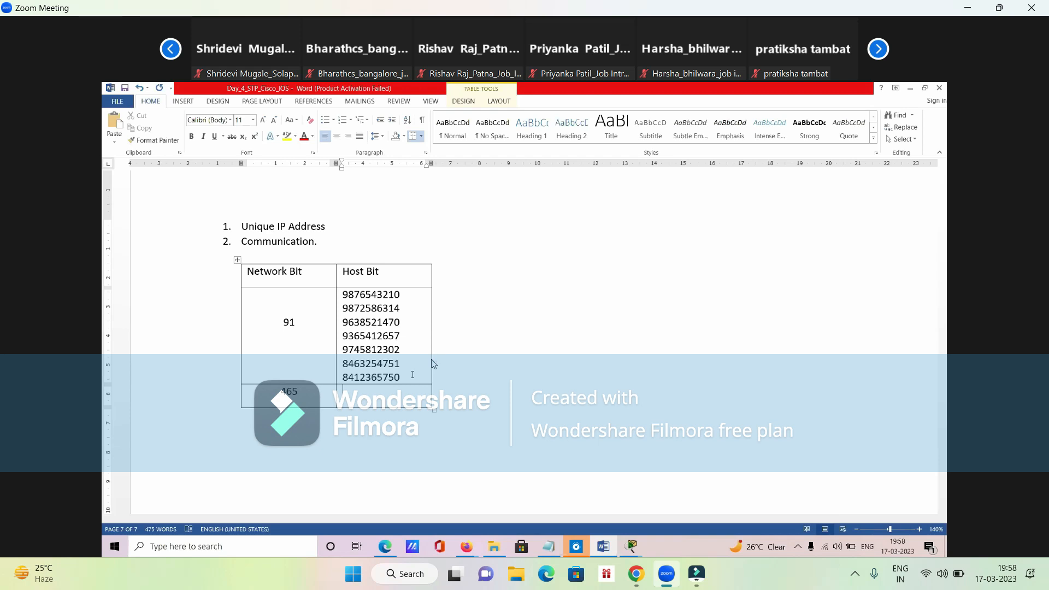
pyautogui.write('9876541')
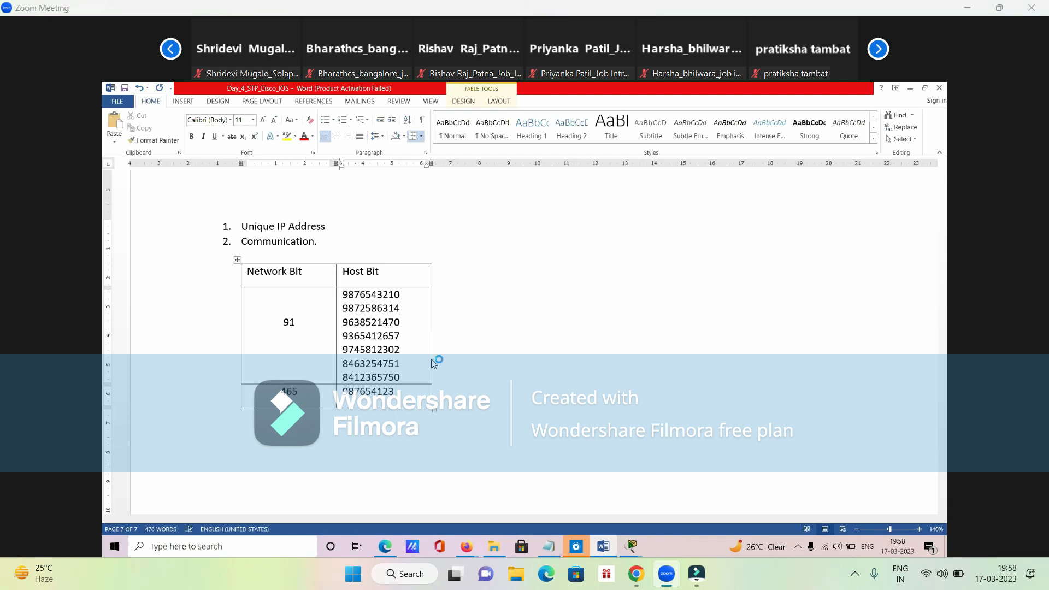
pyautogui.write('23 ')
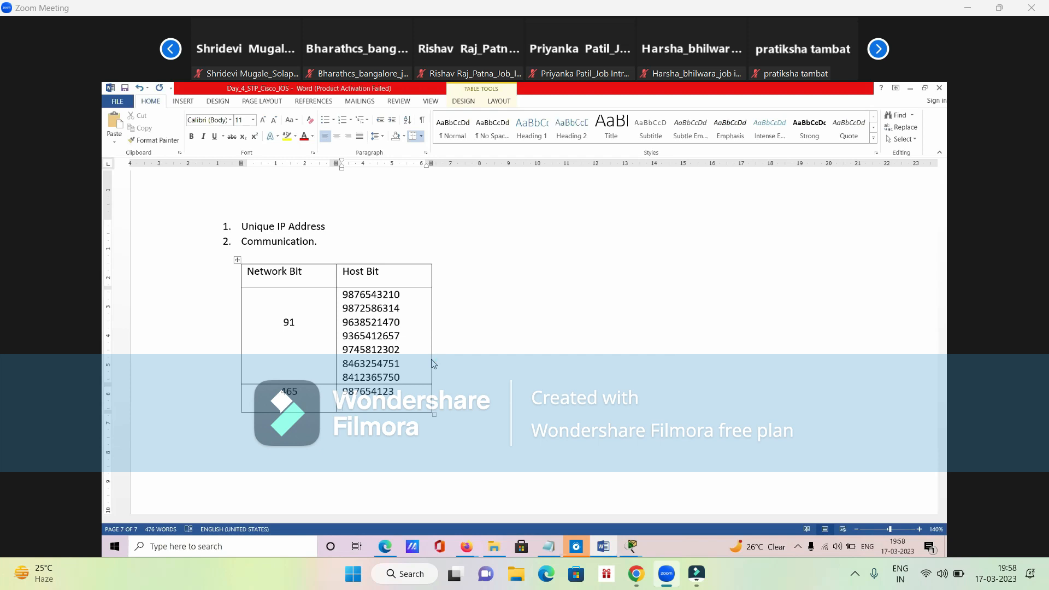
pyautogui.write('874563210')
pyautogui.press('Return')
pyautogui.write('9')
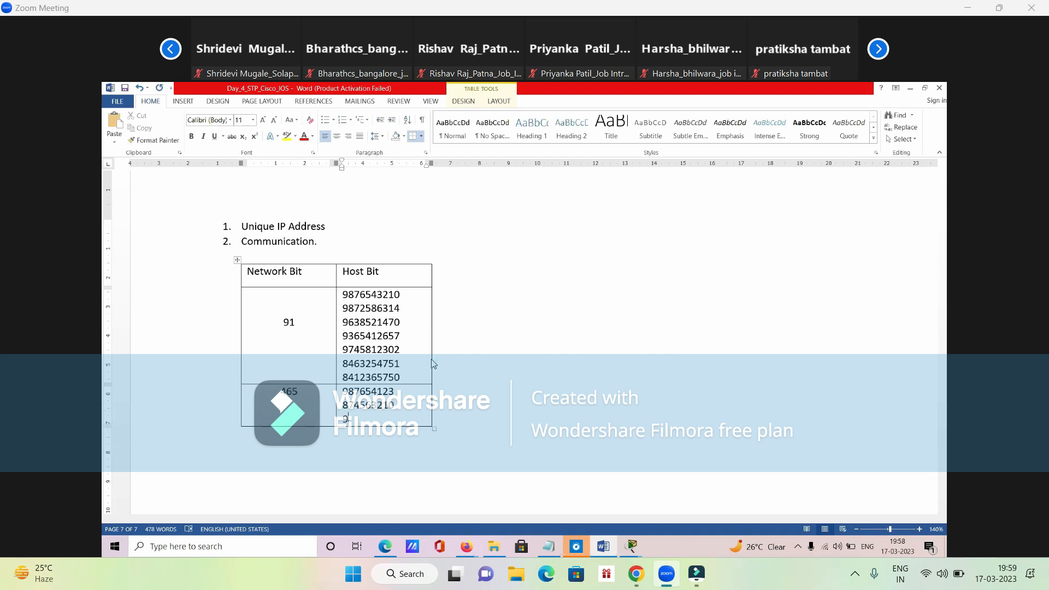
pyautogui.write('54123654')
pyautogui.press('Return')
pyautogui.write('874')
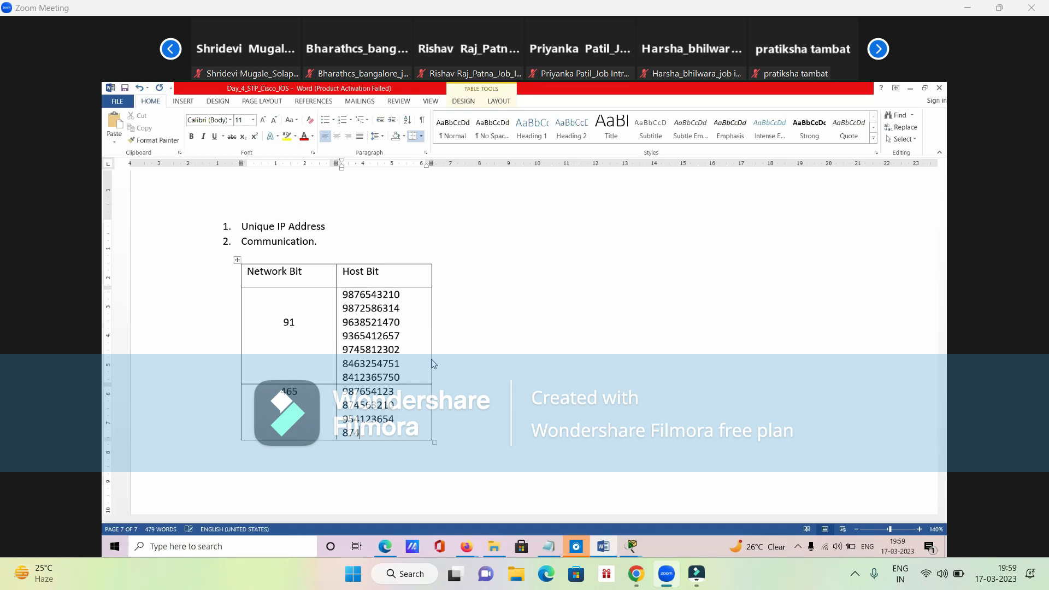
pyautogui.write('563254192.168.')
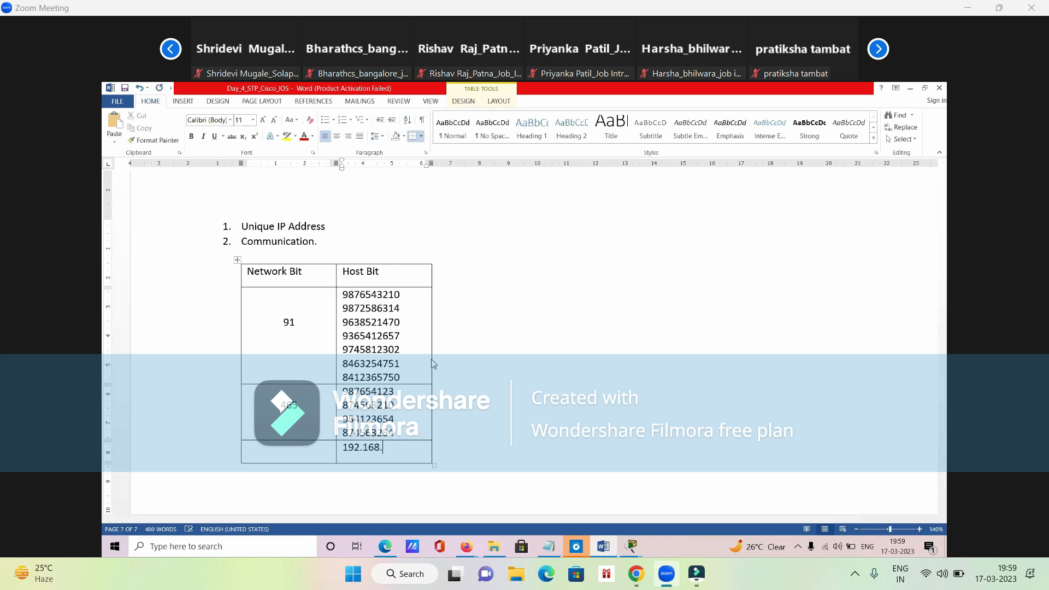
# - Enter 192.168.2.3 and, a few lines below, 192.168.2.25 in the Host Bit cell of the table's last row
pyautogui.press('Return')
pyautogui.press('Return')
pyautogui.write('192.168.2.25')
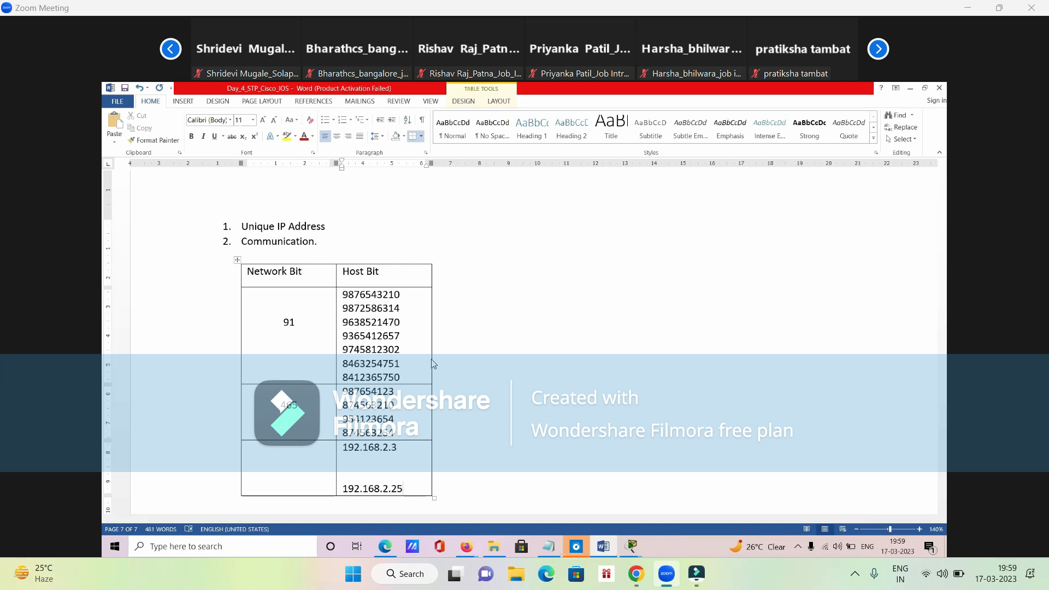
# - Highlight the two IP addresses in the last Host Bit cell and return to the empty Network Bit cell beside them
pyautogui.moveTo(415, 483); pyautogui.dragTo(350, 454)
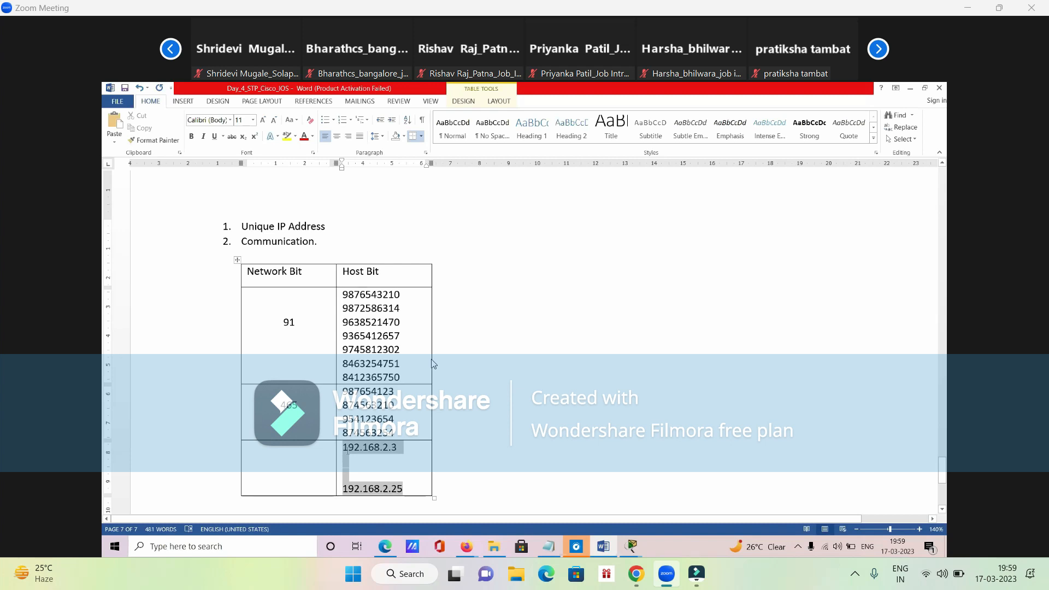
pyautogui.click(348, 454)
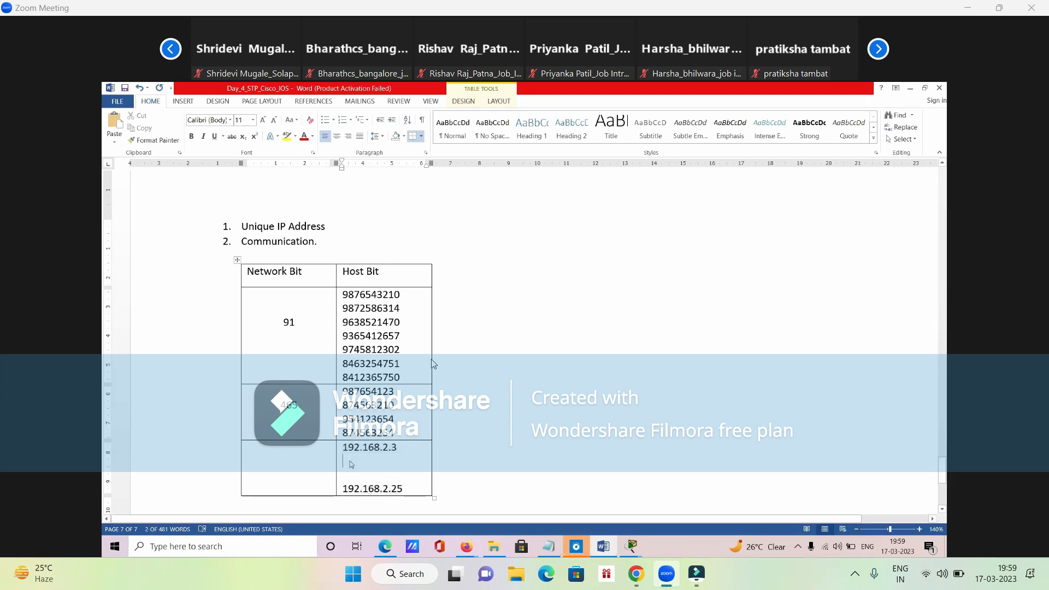
pyautogui.moveTo(406, 489); pyautogui.dragTo(343, 447)
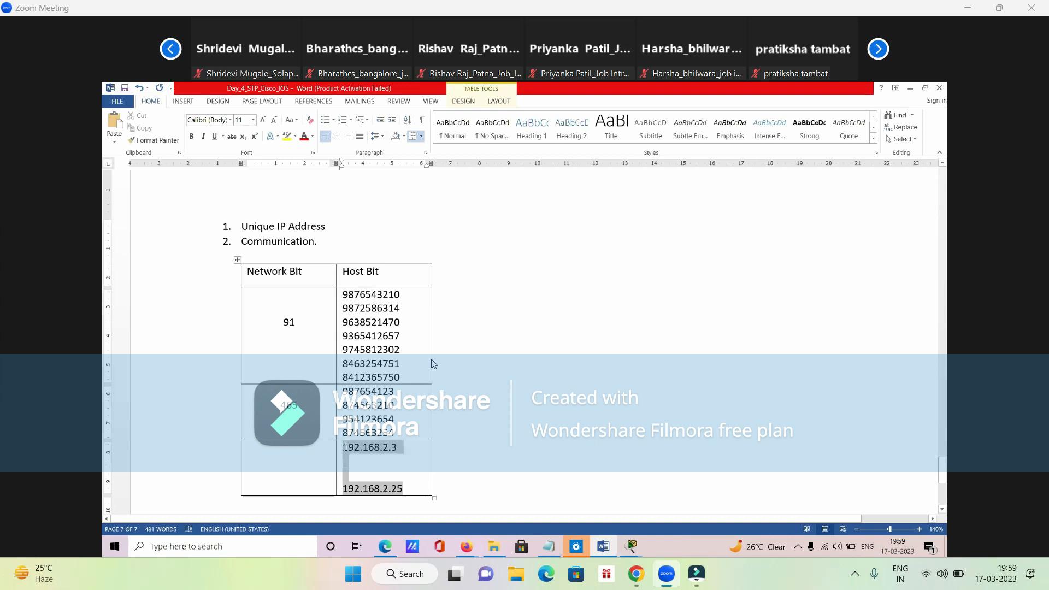
pyautogui.click(275, 483)
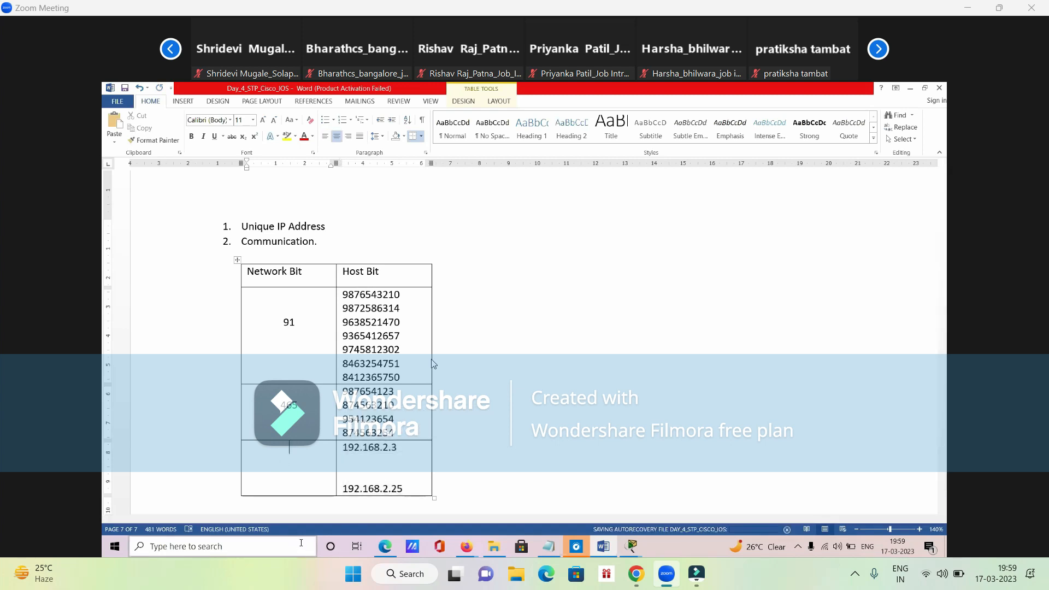
pyautogui.click(365, 460)
pyautogui.moveTo(355, 448); pyautogui.dragTo(415, 490)
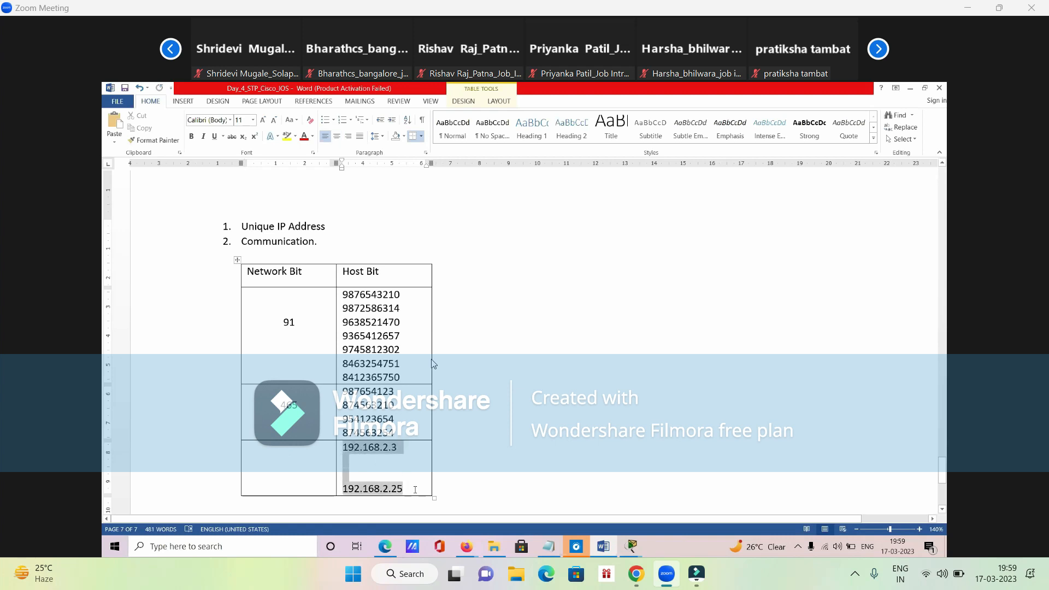
pyautogui.click(308, 479)
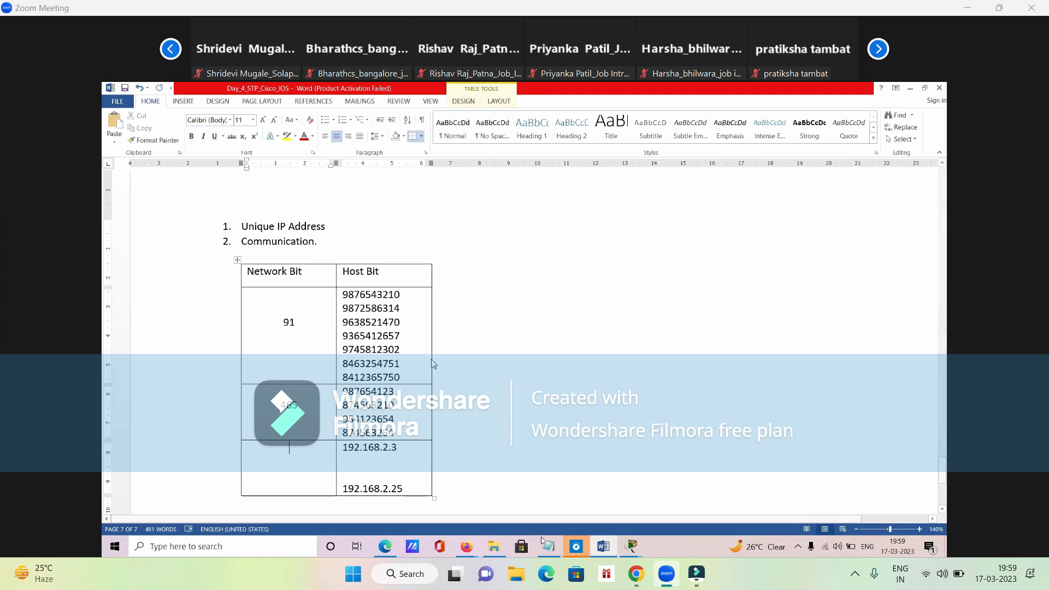
# - Open the Day_2_VLAN Packet Tracer file from the CCNA_Evening_13_Mar_2023 folder, examine its topology, and return to the Word document
pyautogui.click(473, 504)
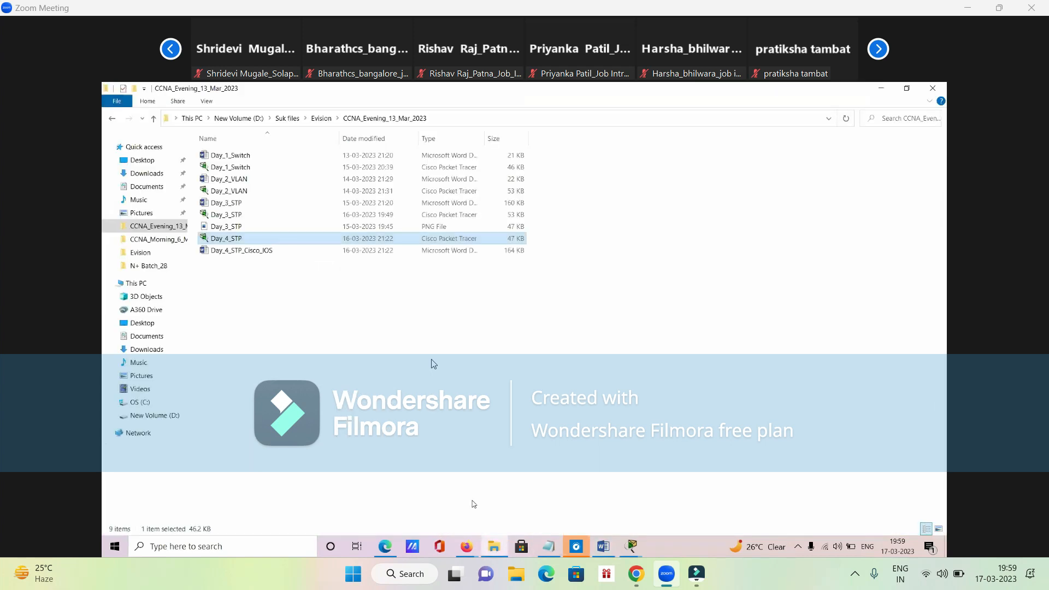
pyautogui.doubleClick(243, 191)
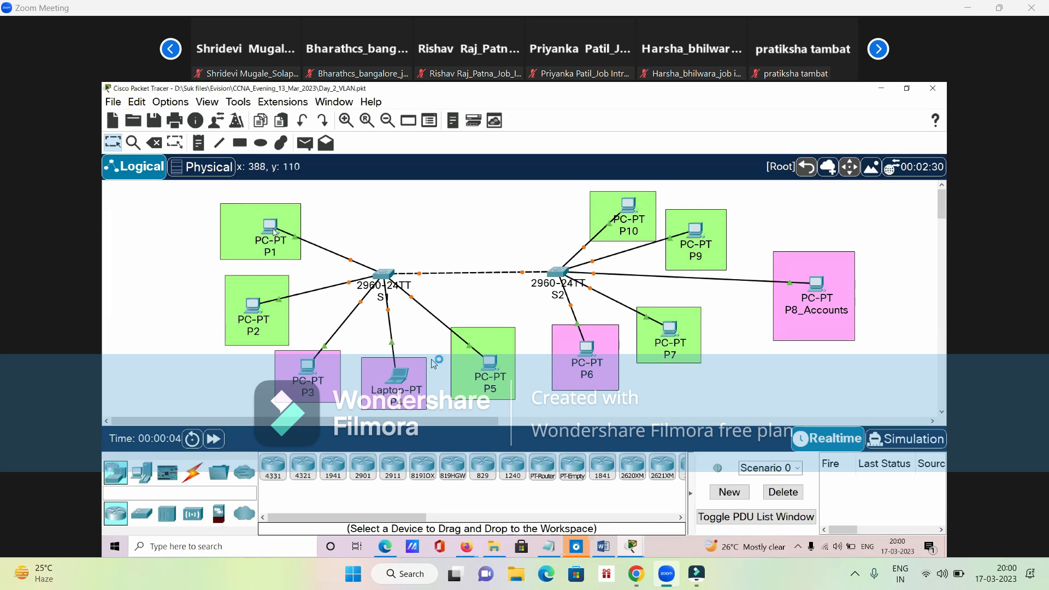
pyautogui.moveTo(274, 232)
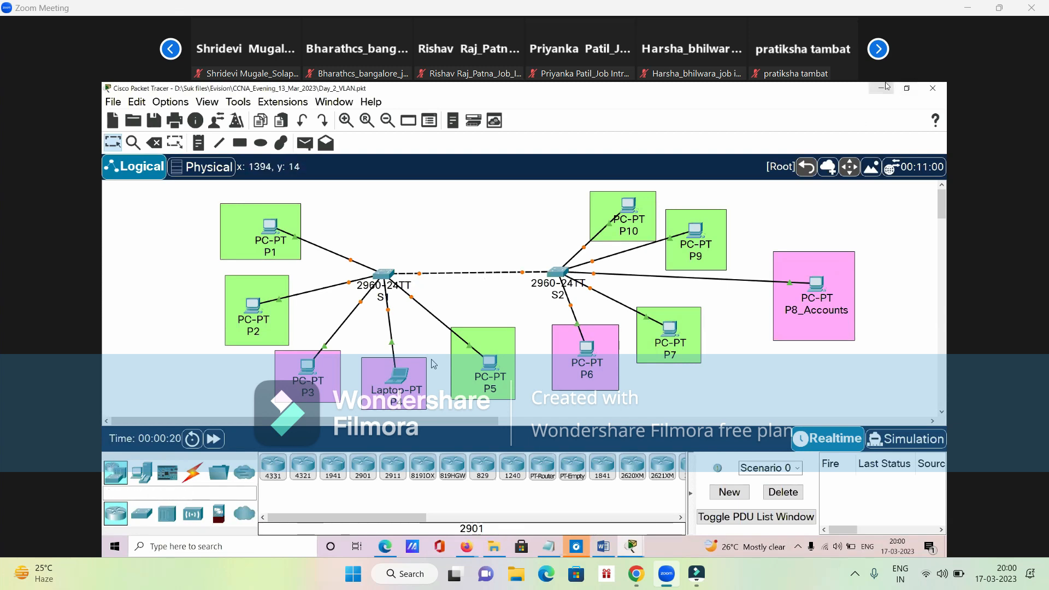
pyautogui.click(881, 88)
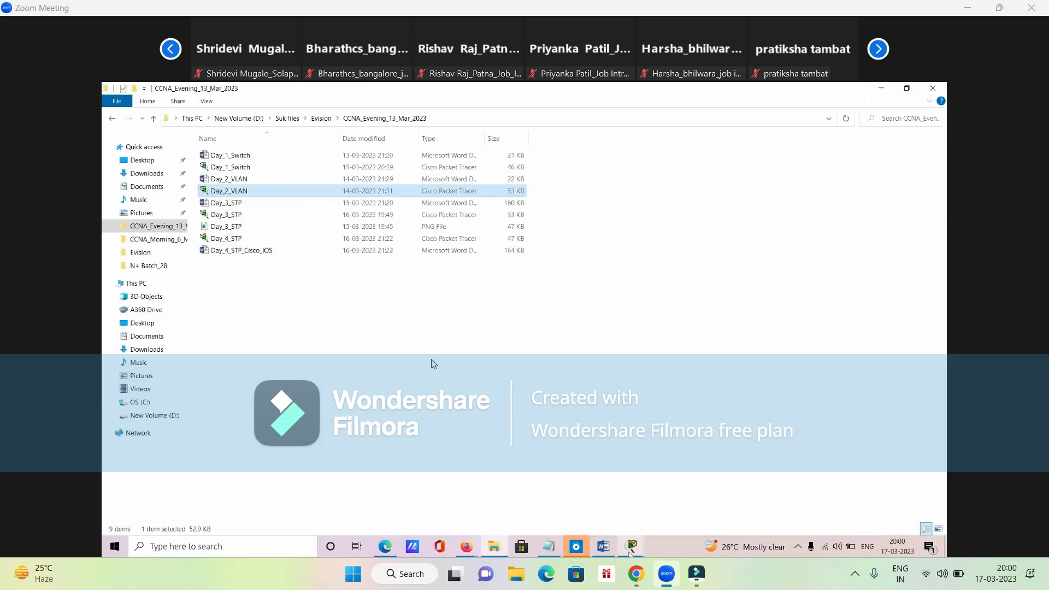
pyautogui.click(736, 498)
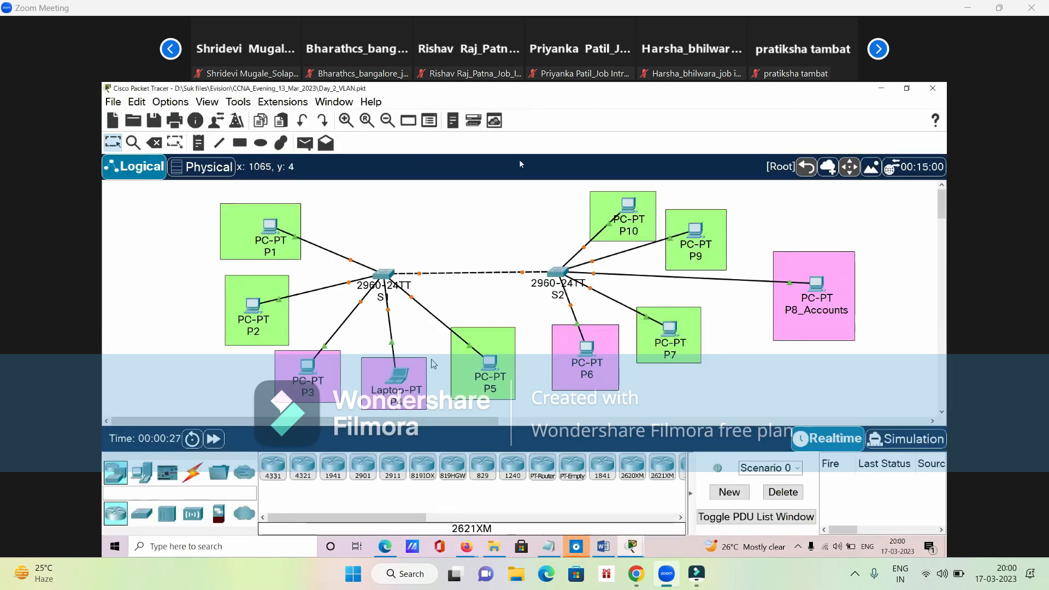
pyautogui.click(880, 90)
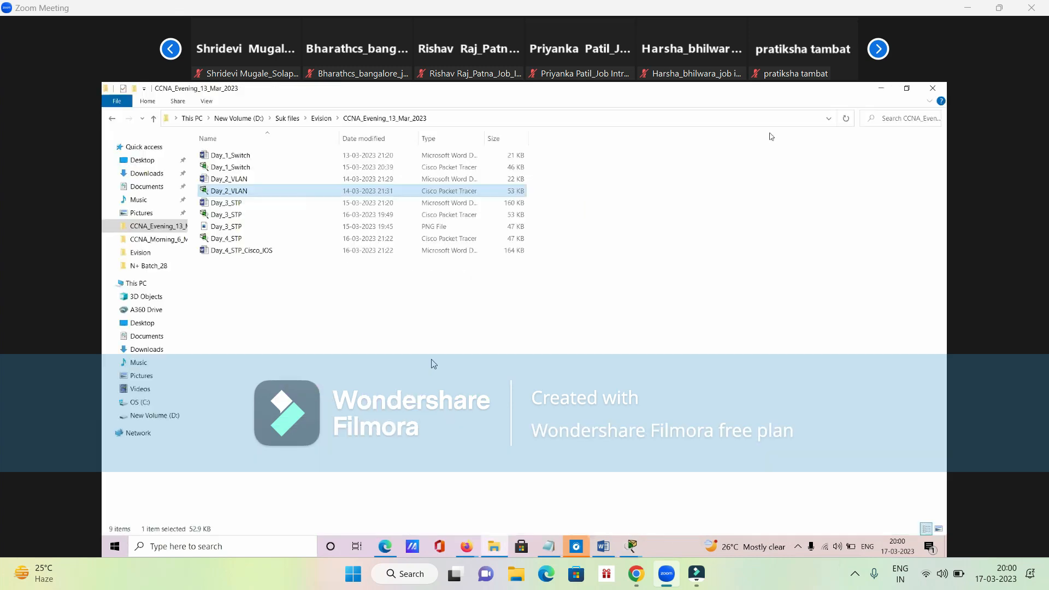
pyautogui.click(882, 89)
pyautogui.moveTo(415, 487); pyautogui.dragTo(303, 451)
pyautogui.click(303, 451)
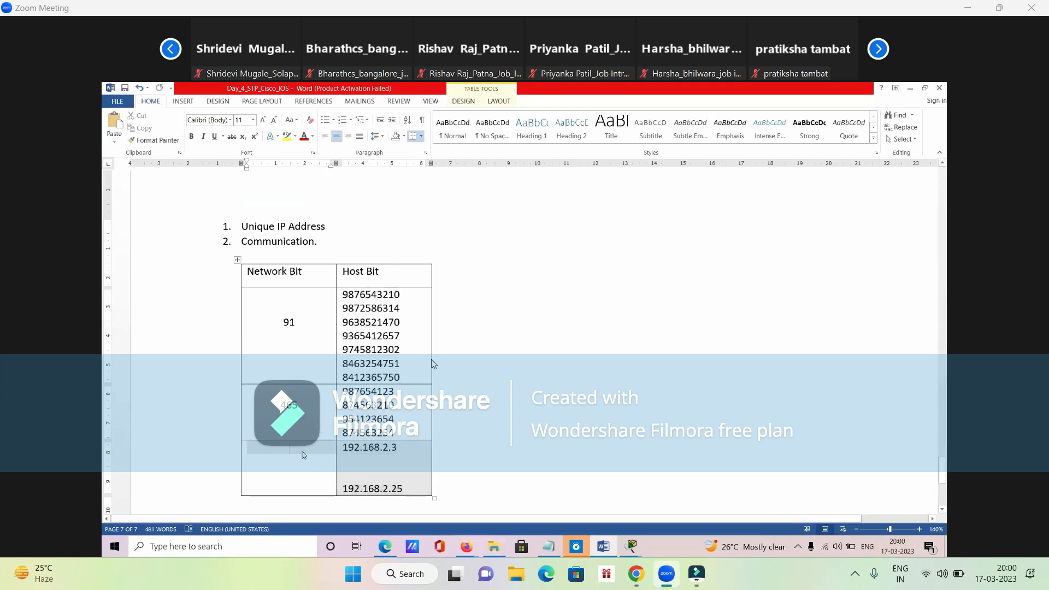
pyautogui.scroll(-3, 304, 451)
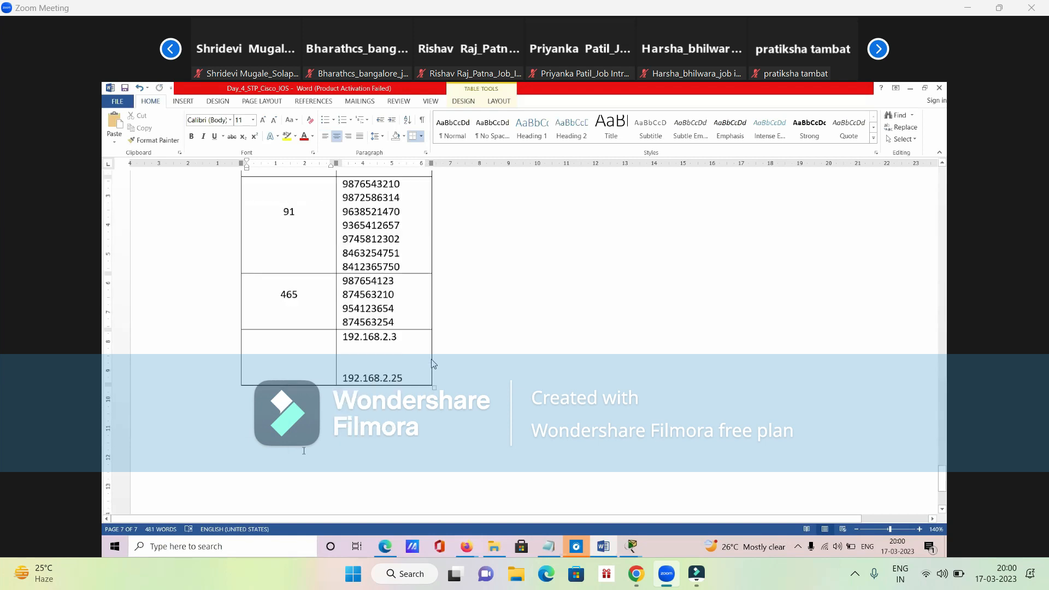
pyautogui.moveTo(466, 547)
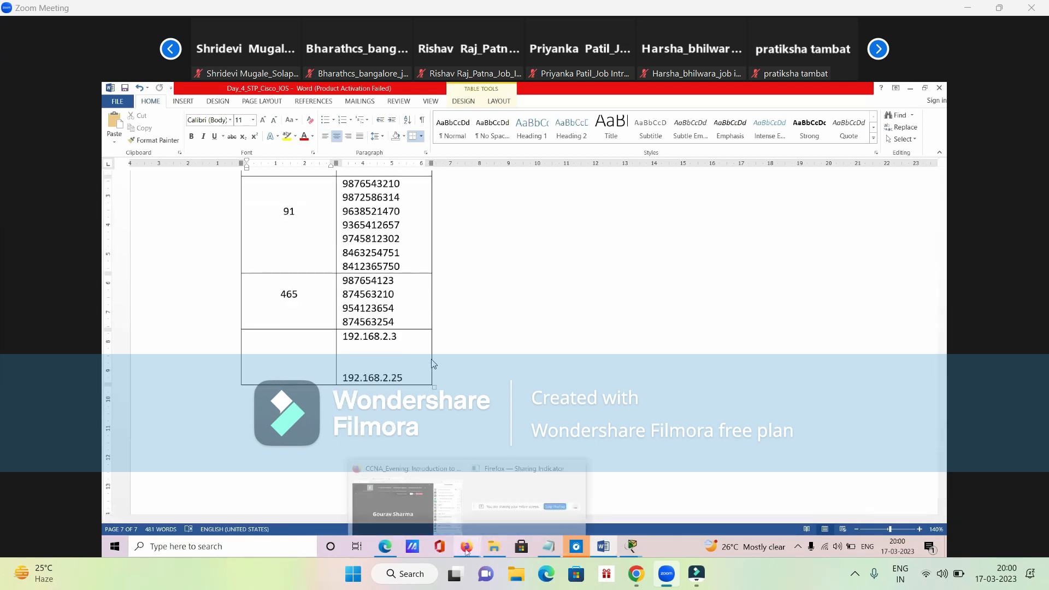
pyautogui.click(402, 516)
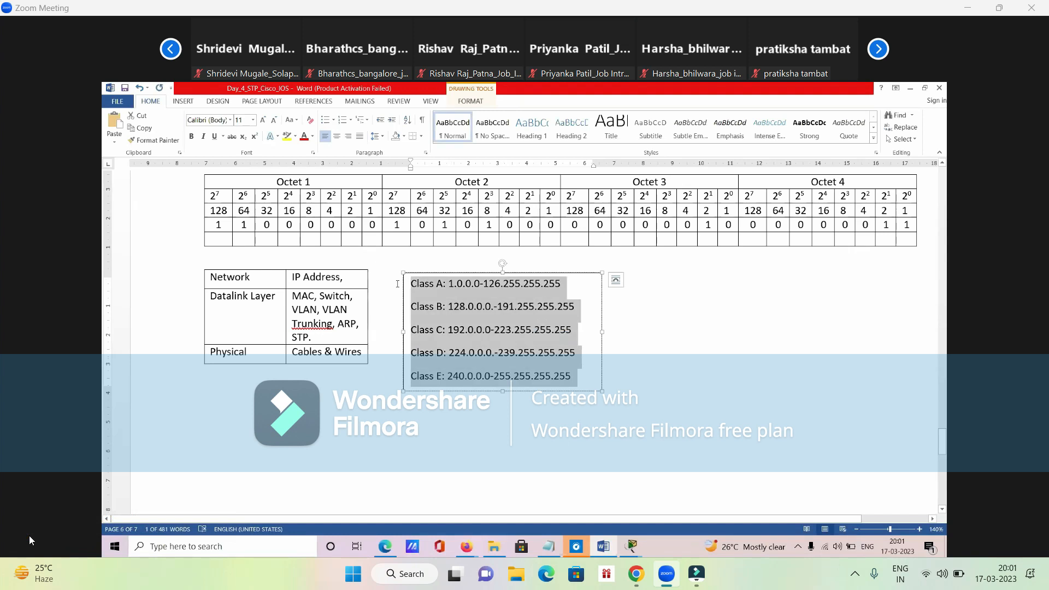
# - Unmute the microphone in the Zoom meeting and mute it again
pyautogui.click(29, 546)
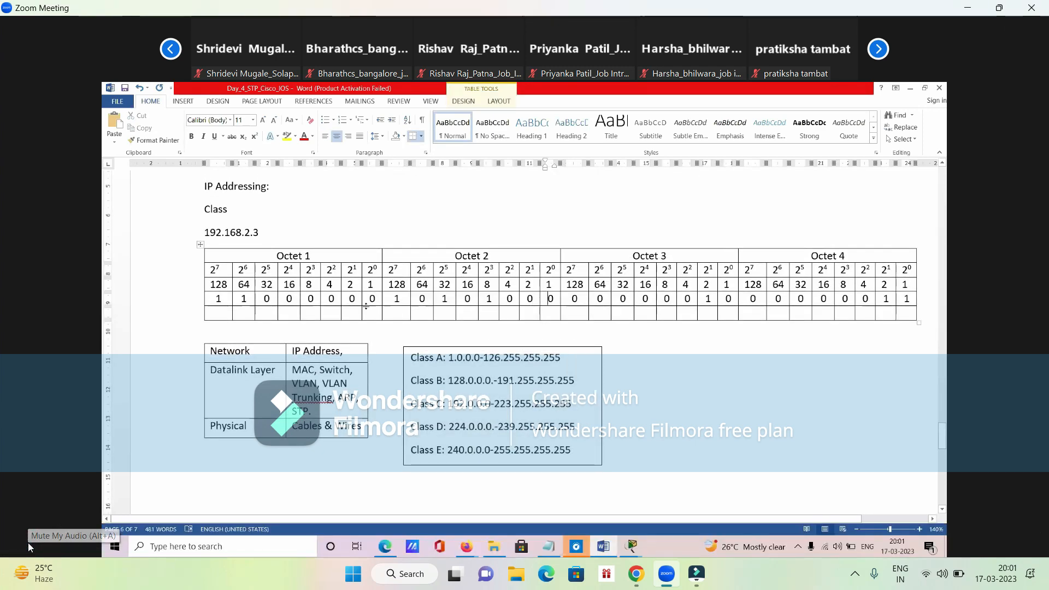
pyautogui.click(35, 544)
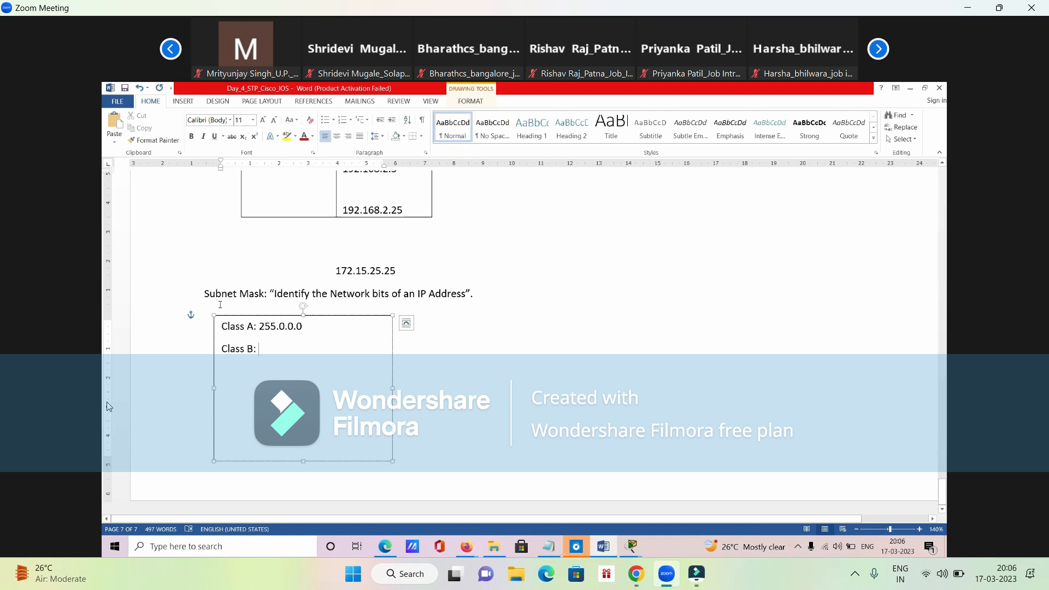
# - Highlight the term "Subnet Mask" in the definition line above the text box
pyautogui.moveTo(205, 294); pyautogui.dragTo(264, 298)
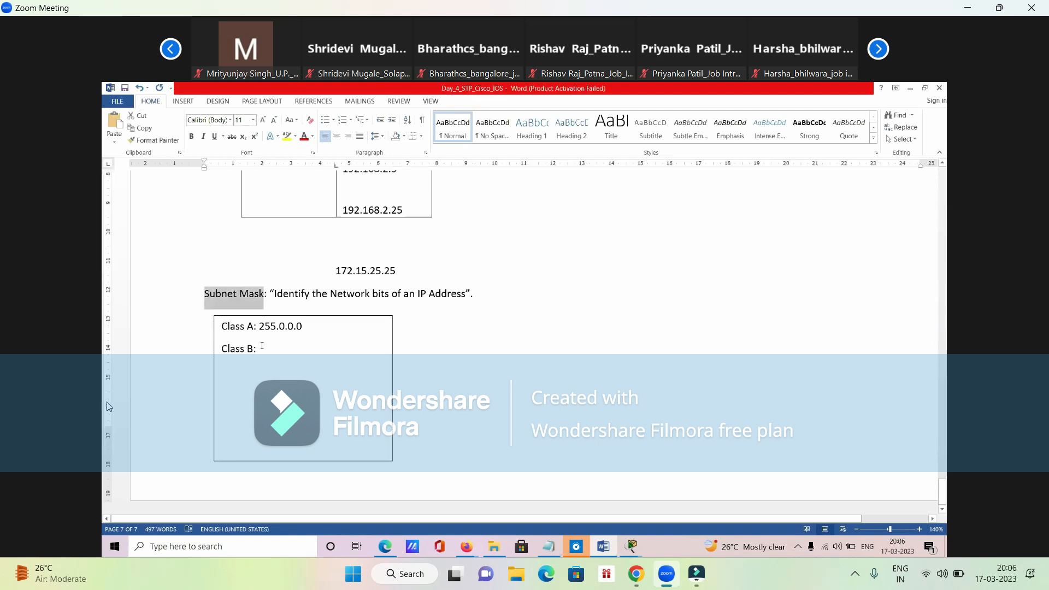
pyautogui.click(264, 352)
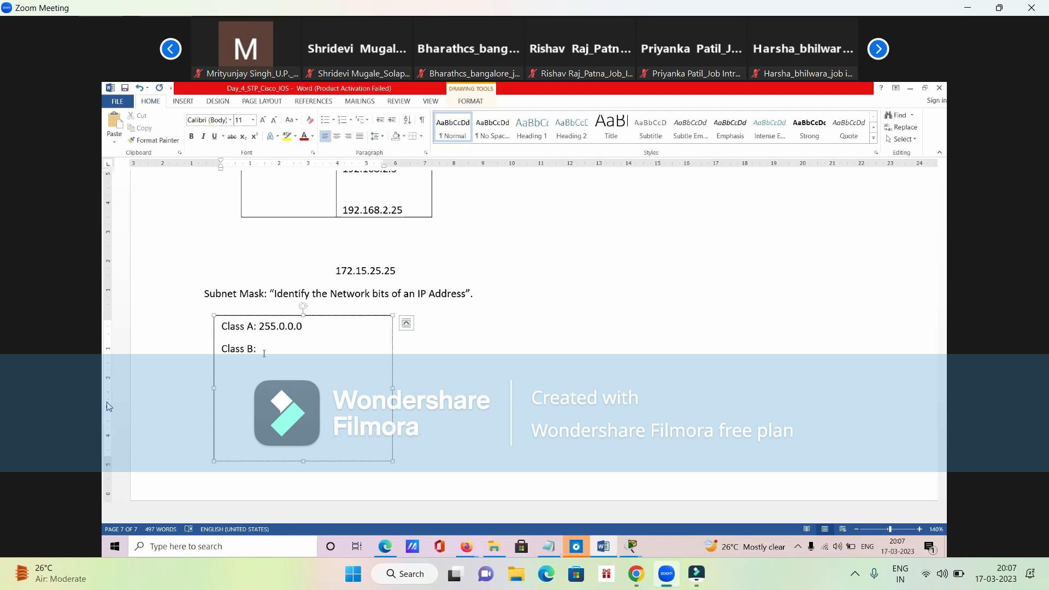
pyautogui.moveTo(210, 294); pyautogui.dragTo(292, 295)
# - Complete the text box entries with 255.255.0.0 for Class B and a new line "Class C: 255.255.255.0"
pyautogui.click(263, 348)
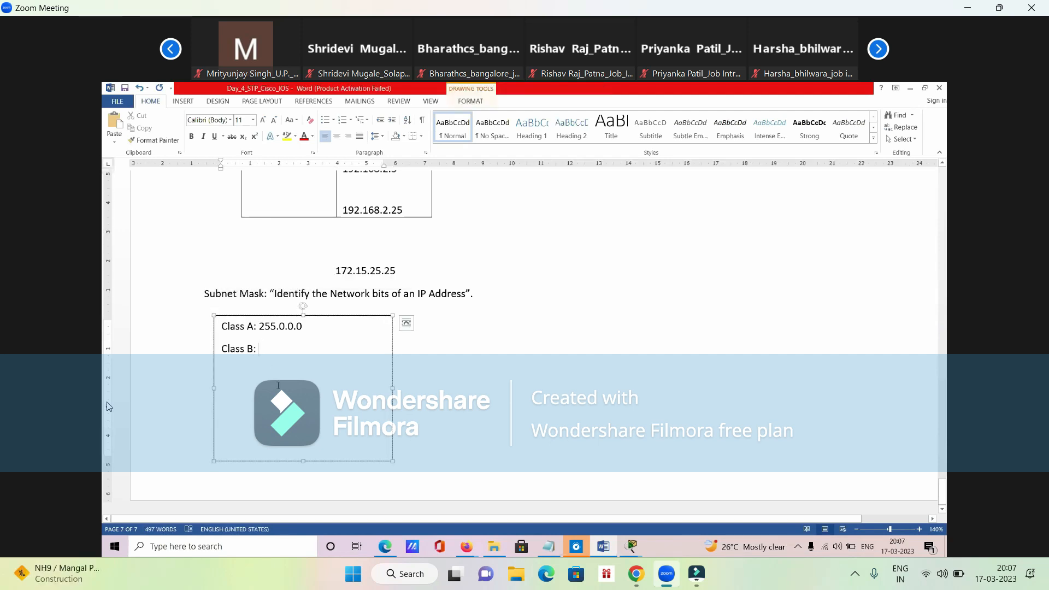
pyautogui.write('255.255.0.0')
pyautogui.press('Return')
pyautogui.write('Class C: 255')
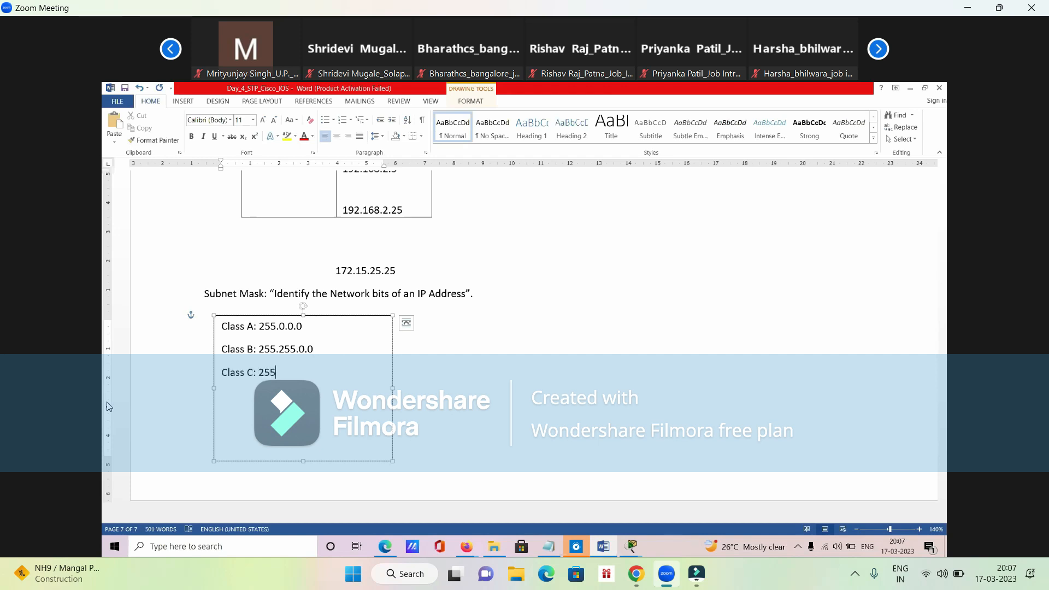
pyautogui.write('.255.255.0')
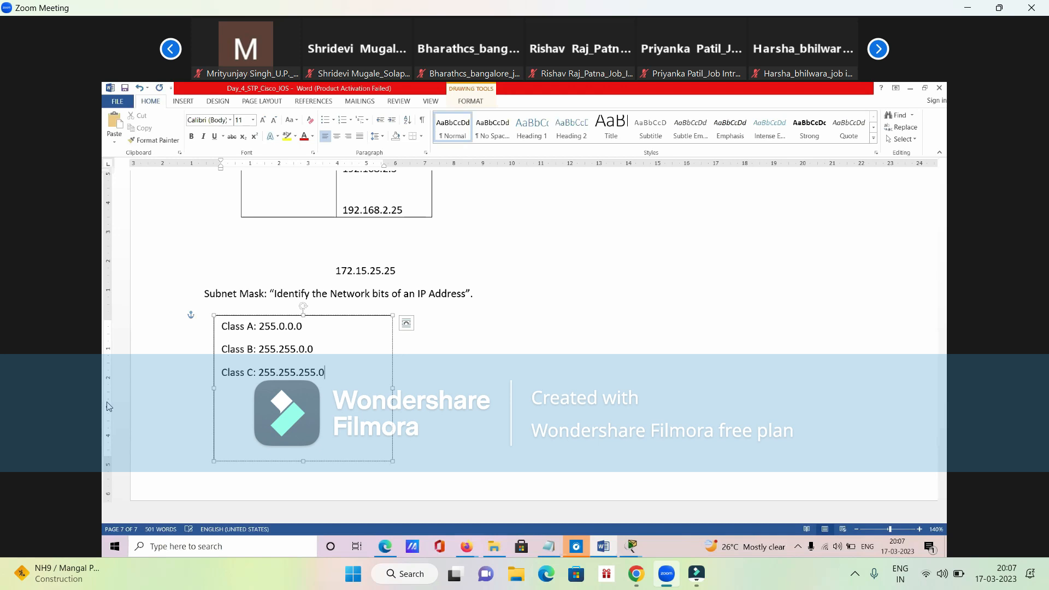
# - Shrink the class text box to about 4 cm wide and 2.5 cm high around its three lines, and deselect it
pyautogui.moveTo(303, 461); pyautogui.dragTo(309, 391)
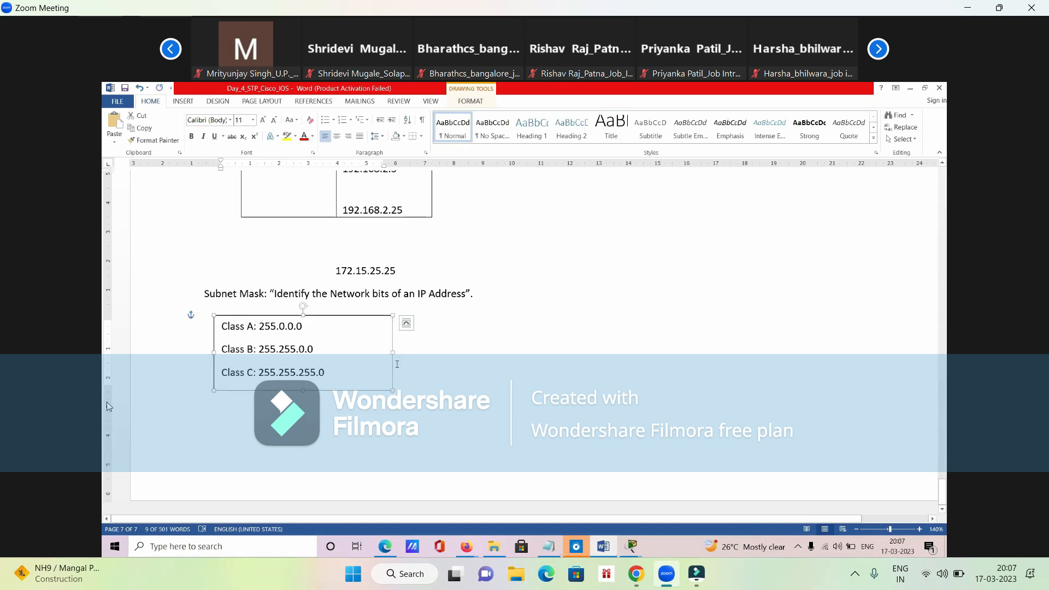
pyautogui.moveTo(392, 352); pyautogui.dragTo(337, 361)
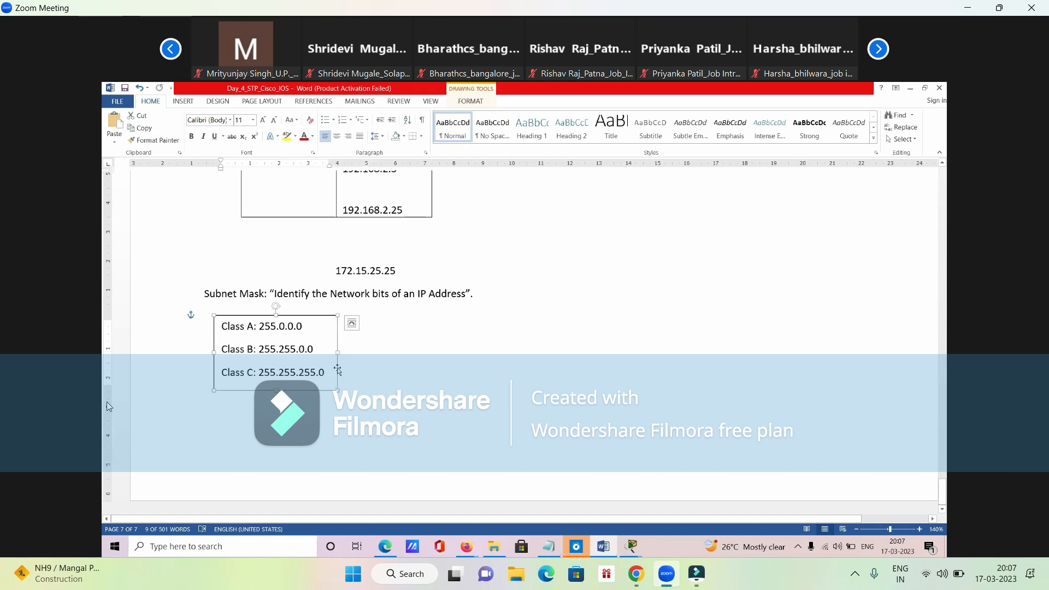
pyautogui.click(367, 420)
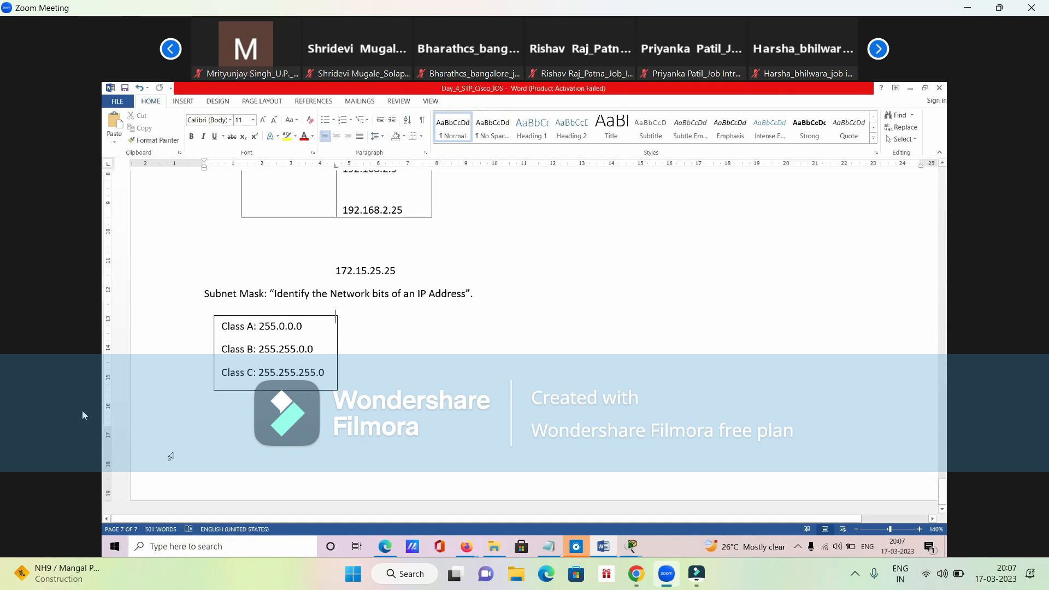
# - Unmute the Zoom meeting microphone once more, and mute it again
pyautogui.click(24, 541)
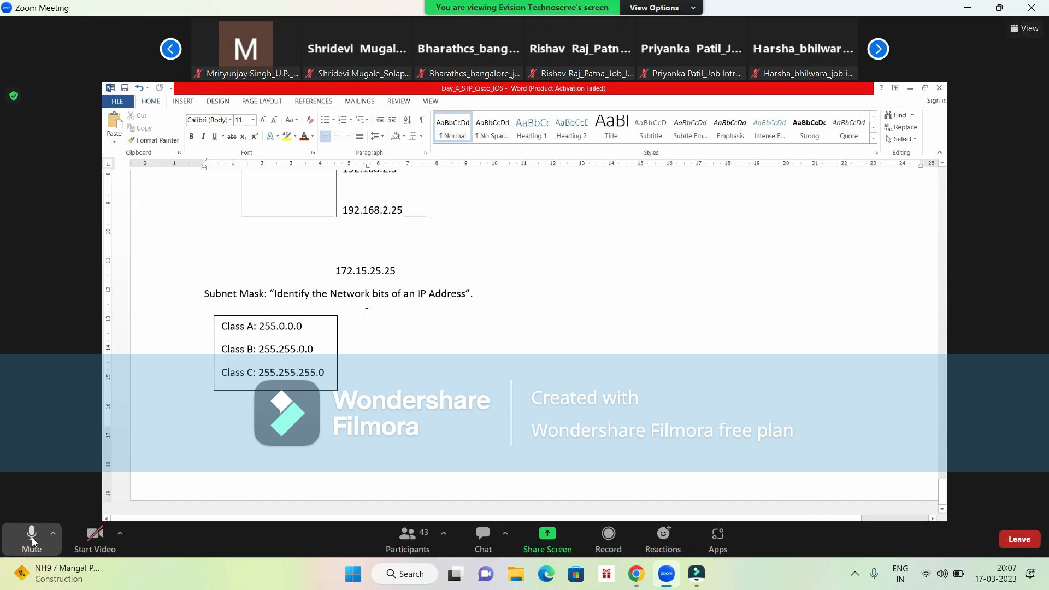
pyautogui.click(31, 536)
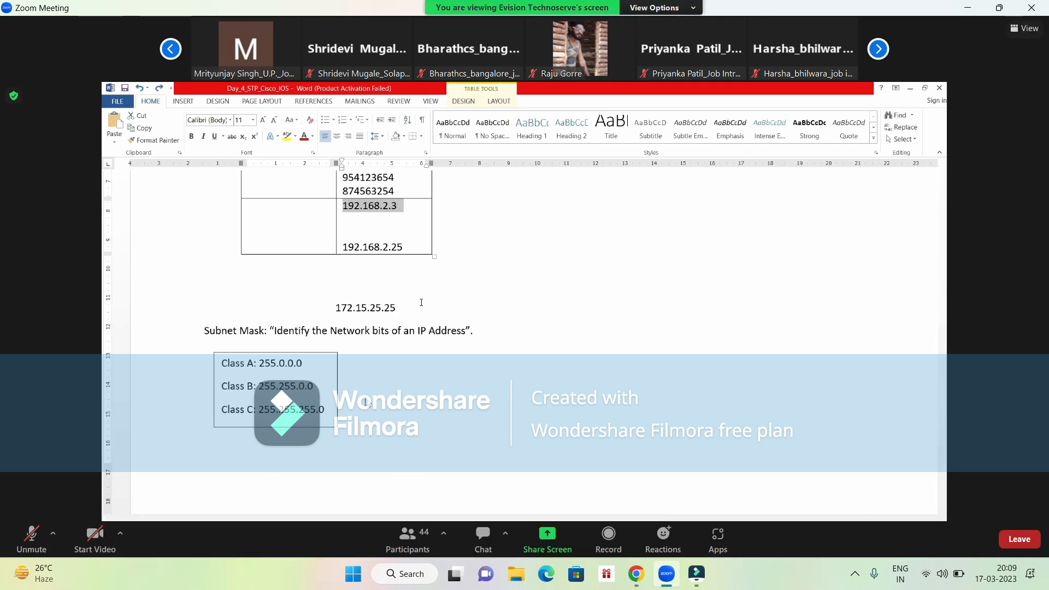
# - Unmute the Zoom meeting microphone and mute it again, two times in a row
pyautogui.click(39, 537)
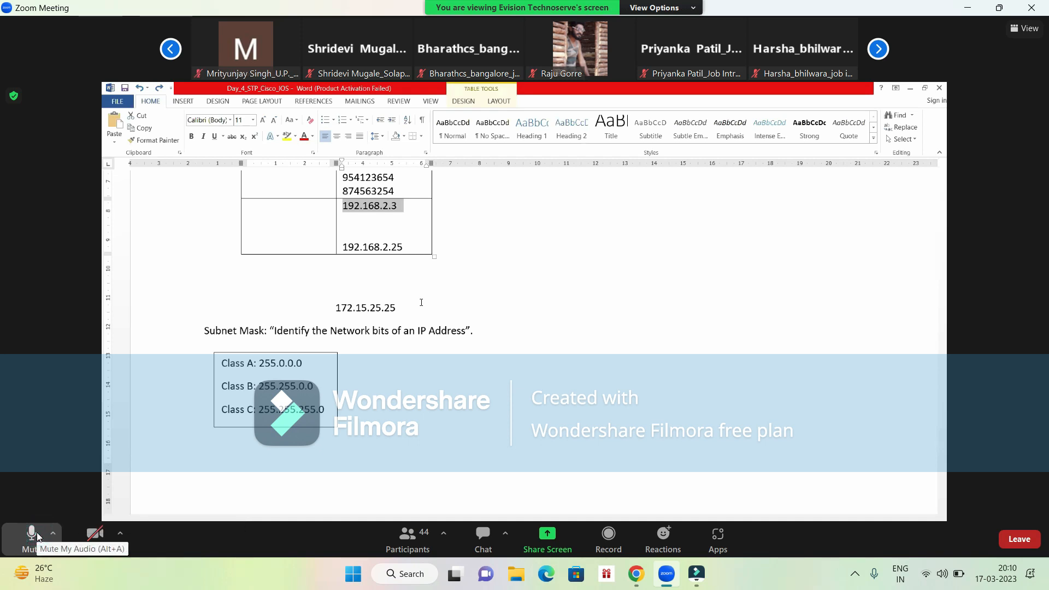
pyautogui.click(38, 537)
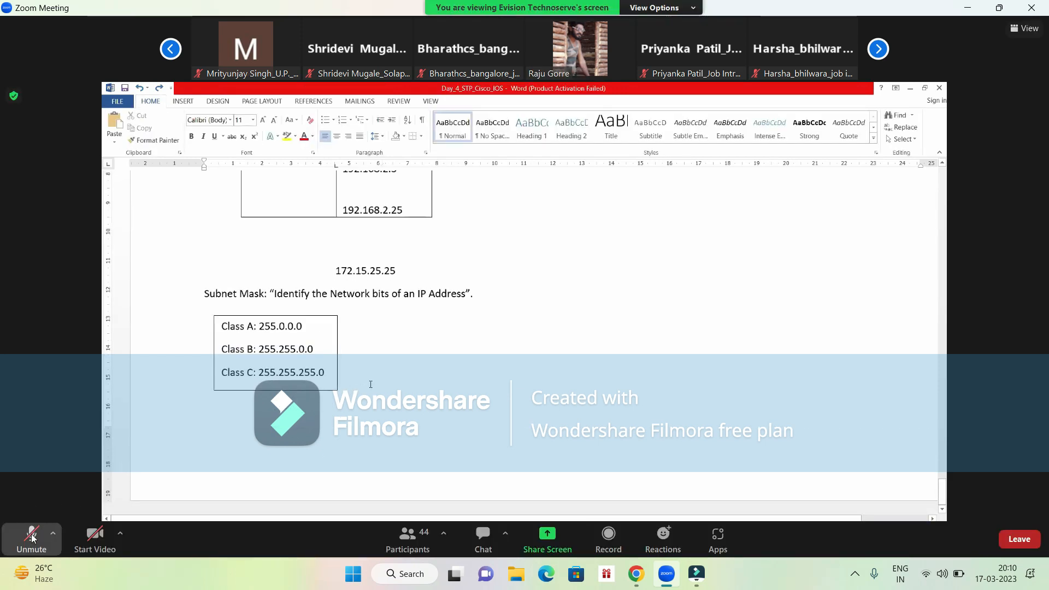
pyautogui.click(32, 539)
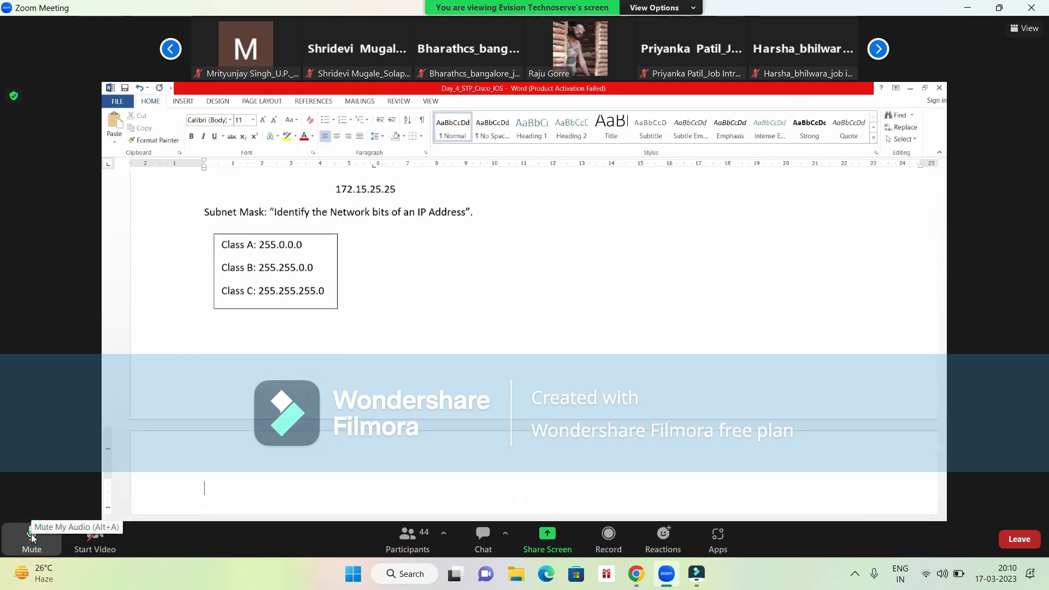
pyautogui.click(31, 538)
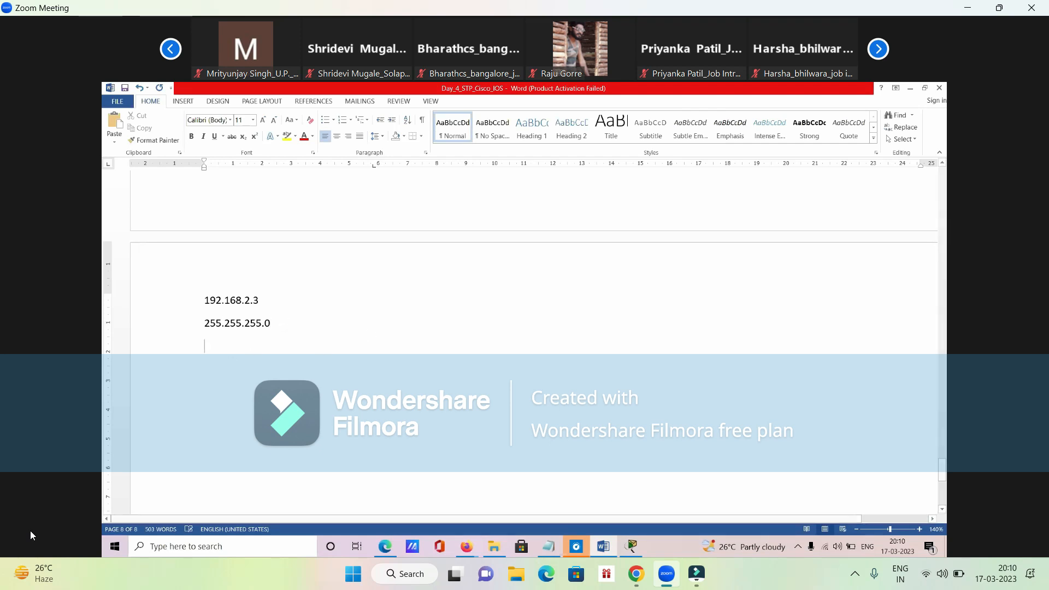
# - Copy the four-octet binary table from the IP Addressing section and paste it below the 255.255.255.0 line
pyautogui.scroll(8, 286, 322)
pyautogui.scroll(12, 286, 322)
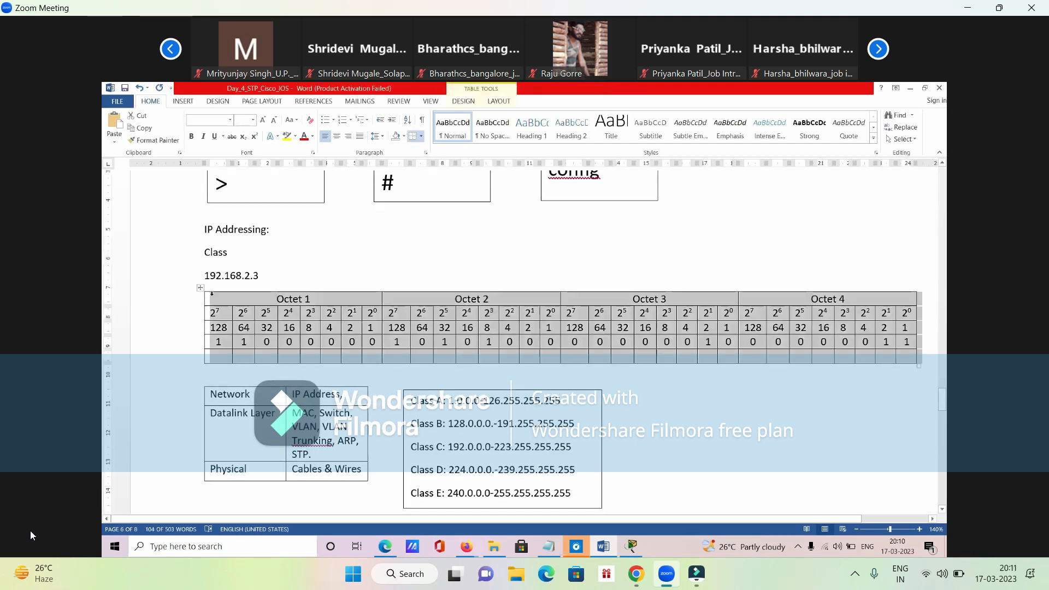
pyautogui.scroll(-10, 316, 370)
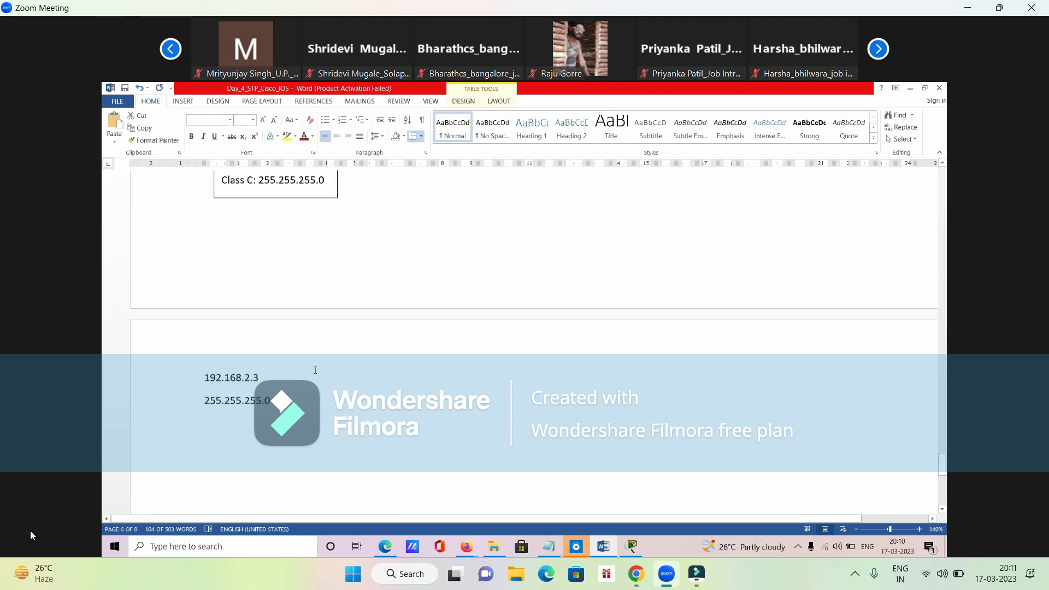
pyautogui.click(211, 256)
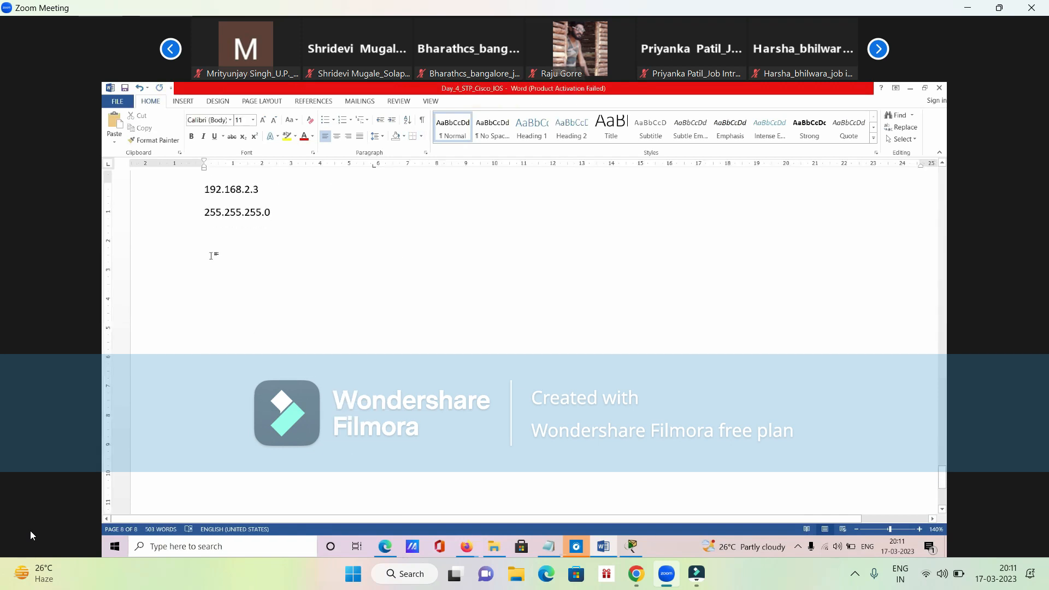
pyautogui.hotkey('ctrl', 'v')
pyautogui.moveTo(213, 294); pyautogui.dragTo(909, 278)
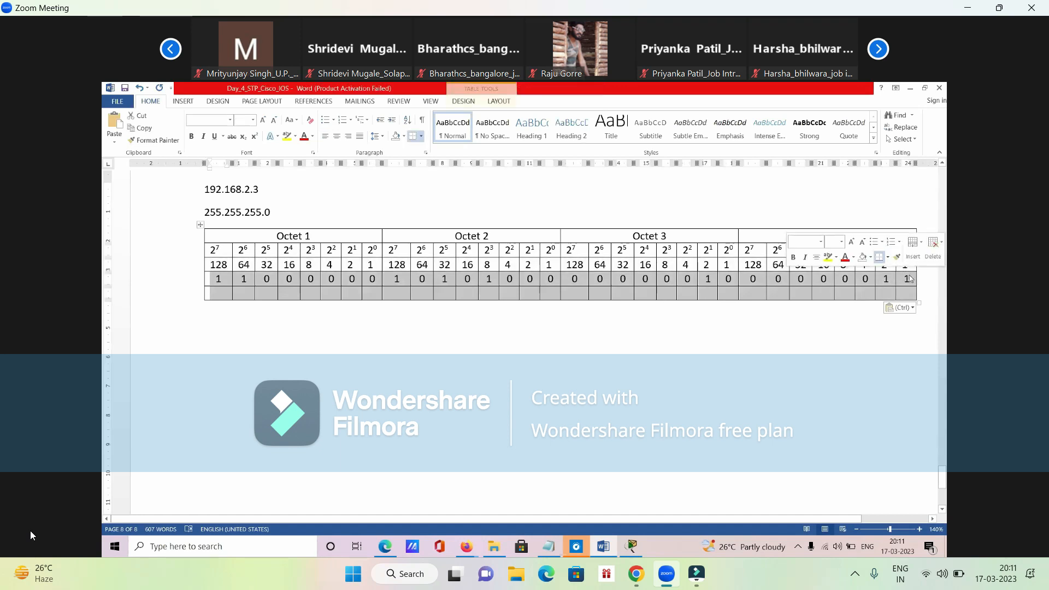
pyautogui.press('Delete')
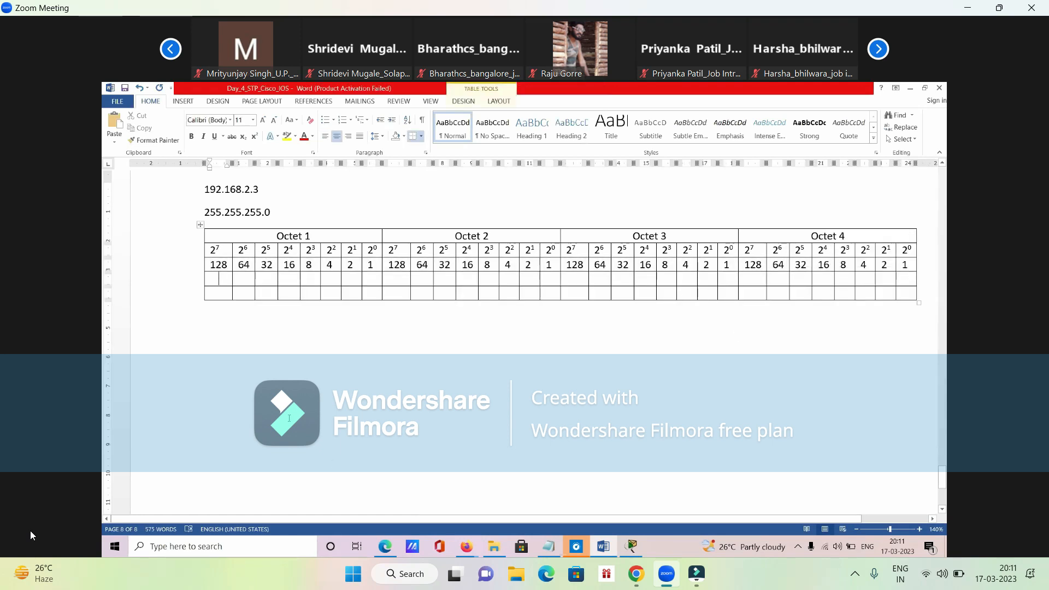
pyautogui.scroll(1, 289, 418)
pyautogui.moveTo(204, 226); pyautogui.dragTo(262, 236)
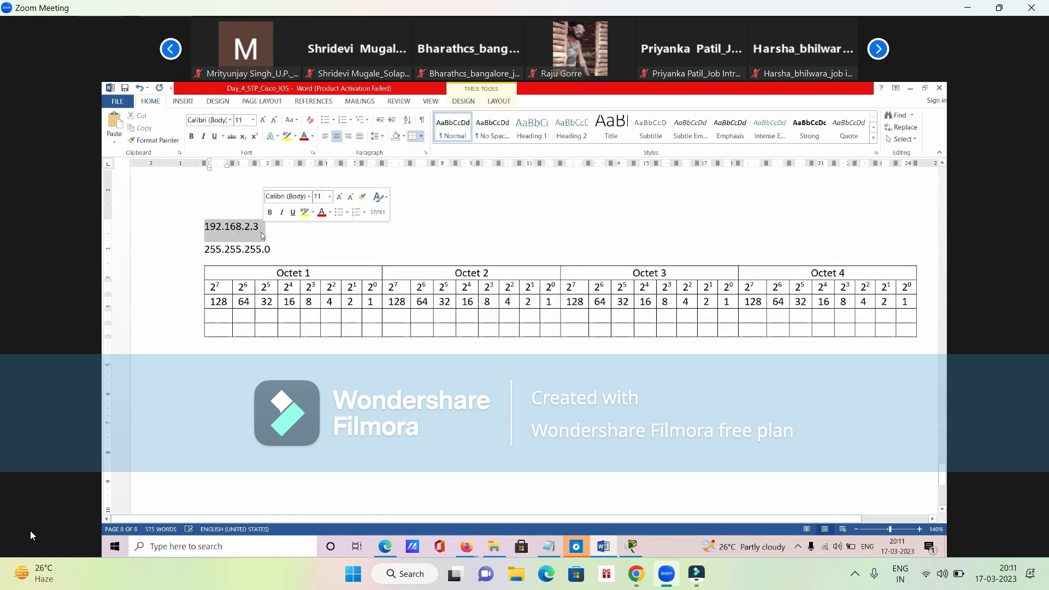
pyautogui.click(224, 314)
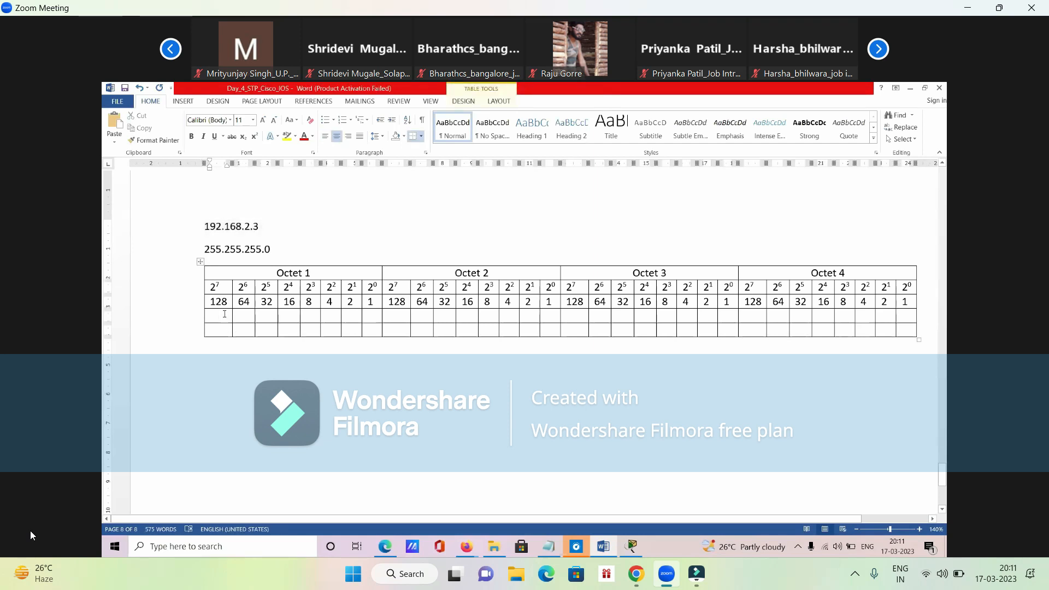
pyautogui.hotkey('ctrl', 'z')
pyautogui.click(223, 331)
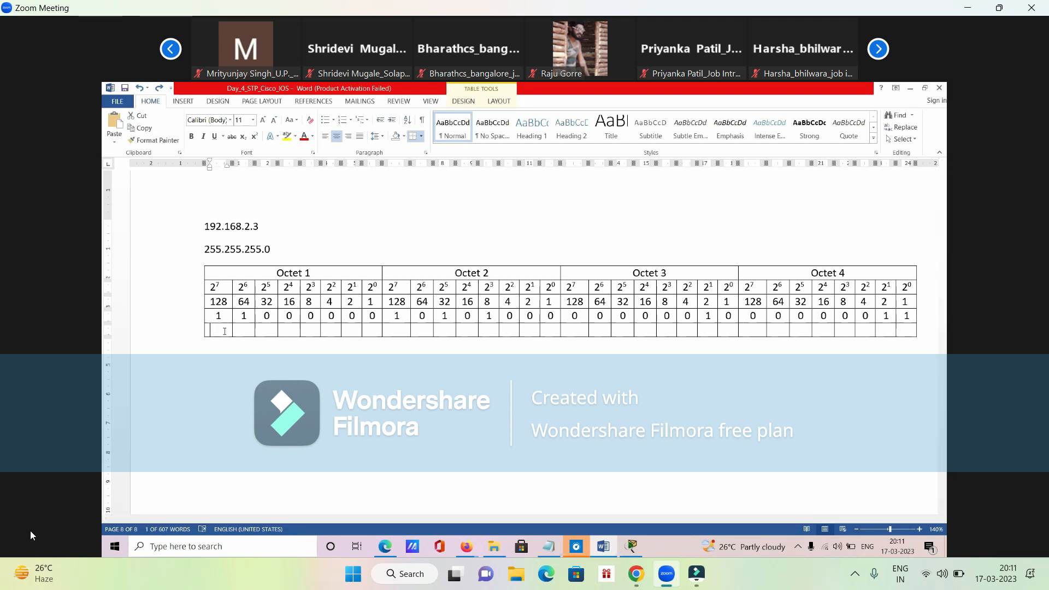
# - Switch the Zoom meeting microphone on and off repeatedly, ending with it muted
pyautogui.click(32, 538)
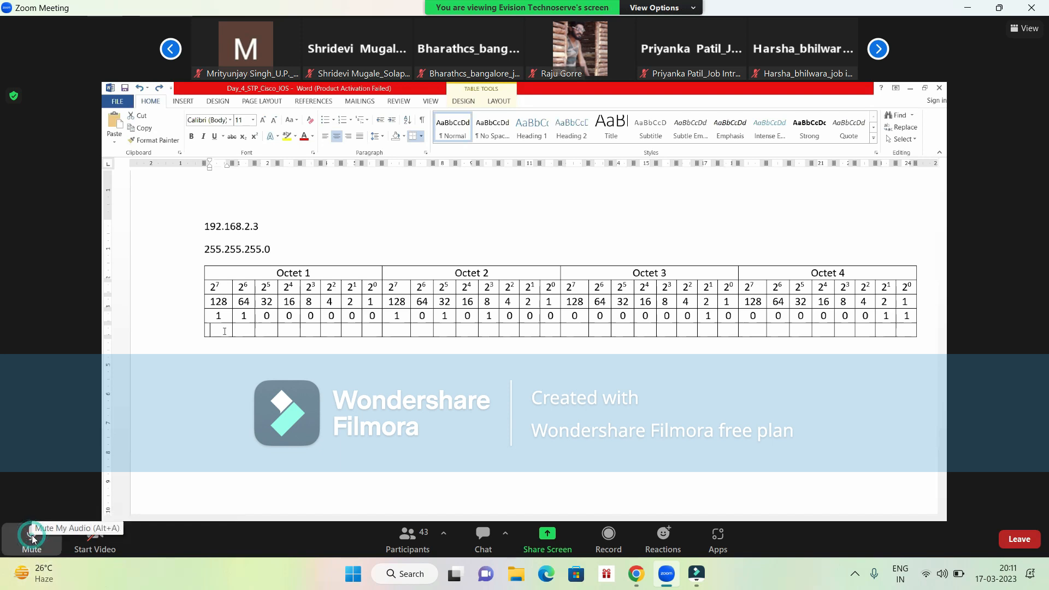
pyautogui.click(32, 539)
pyautogui.click(32, 539)
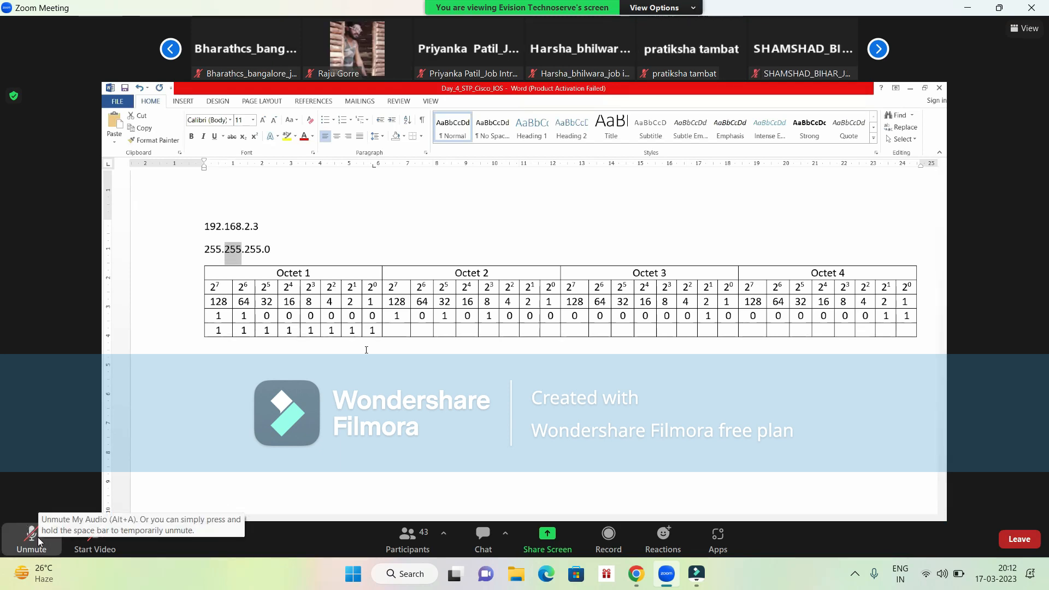
pyautogui.click(38, 540)
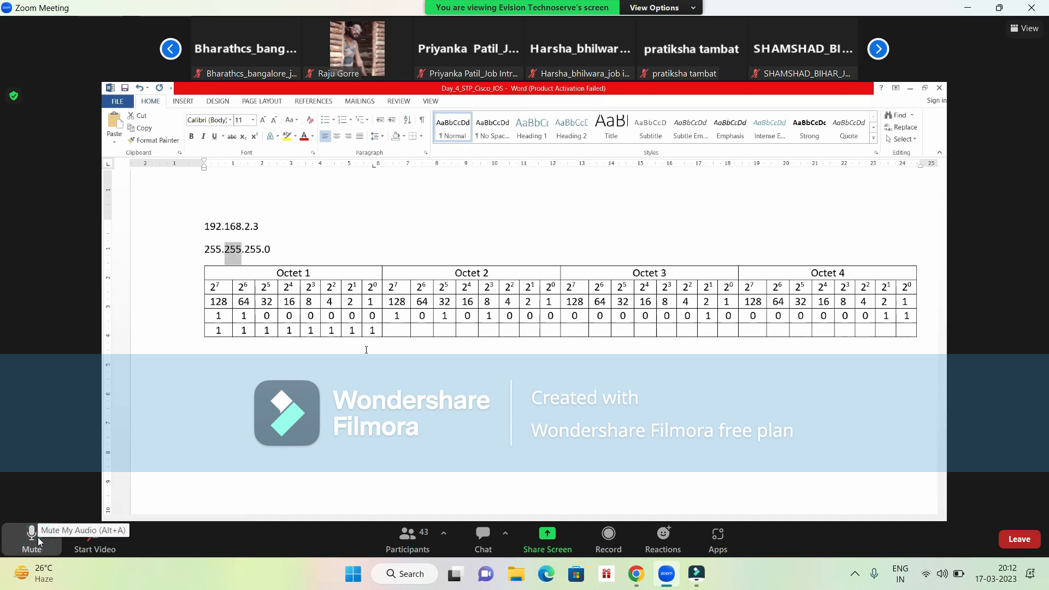
pyautogui.click(39, 540)
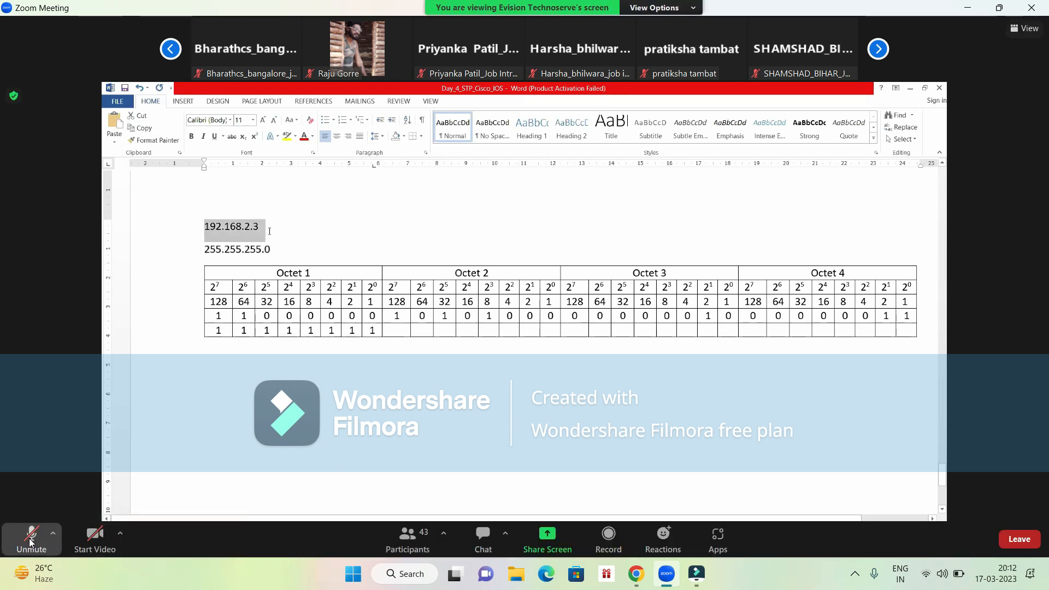
pyautogui.click(29, 542)
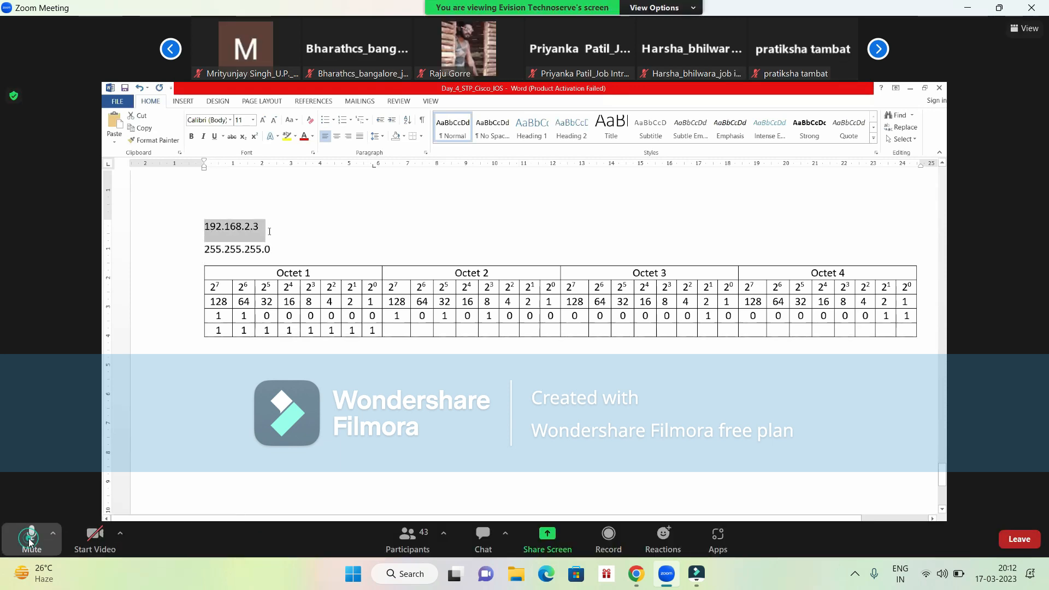
pyautogui.click(28, 542)
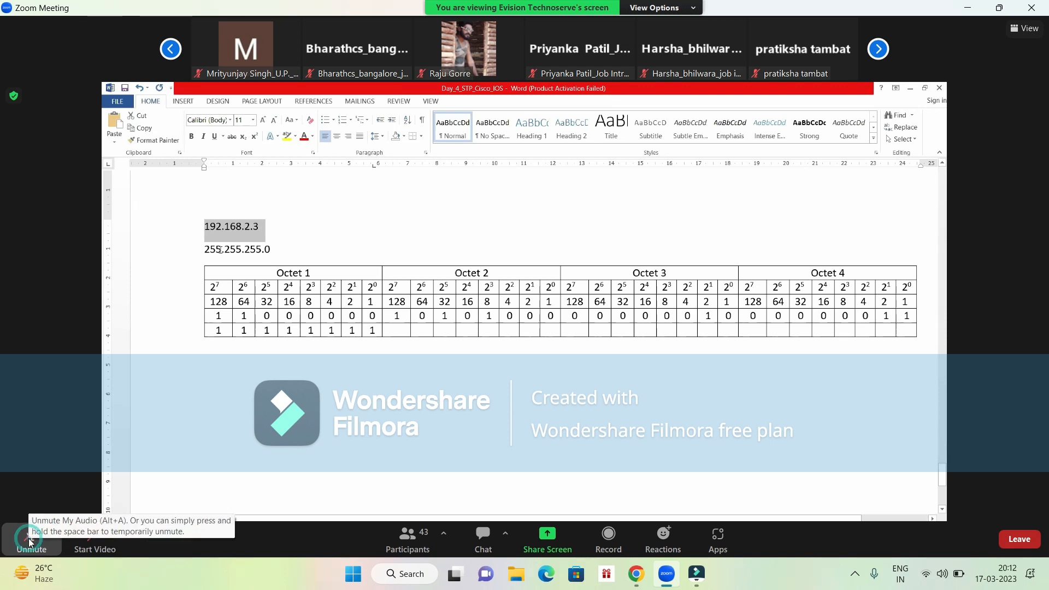
pyautogui.click(29, 540)
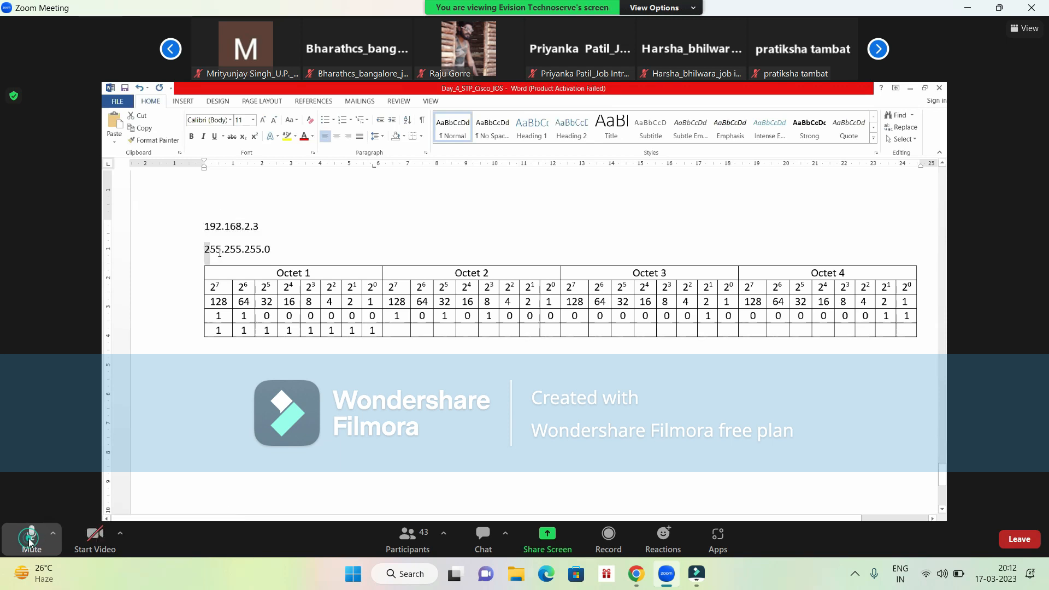
pyautogui.click(29, 540)
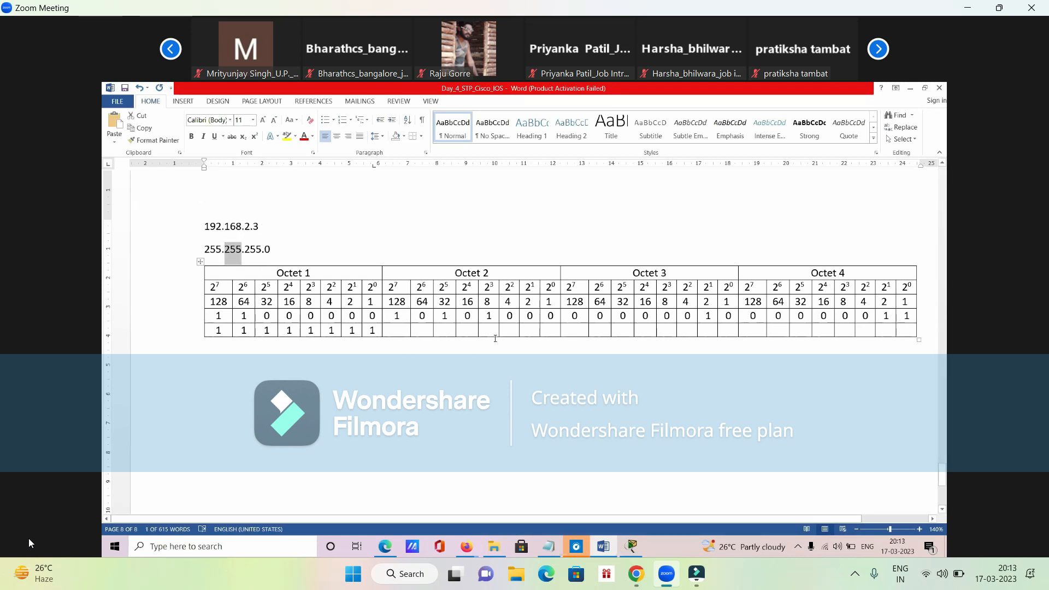
pyautogui.click(27, 550)
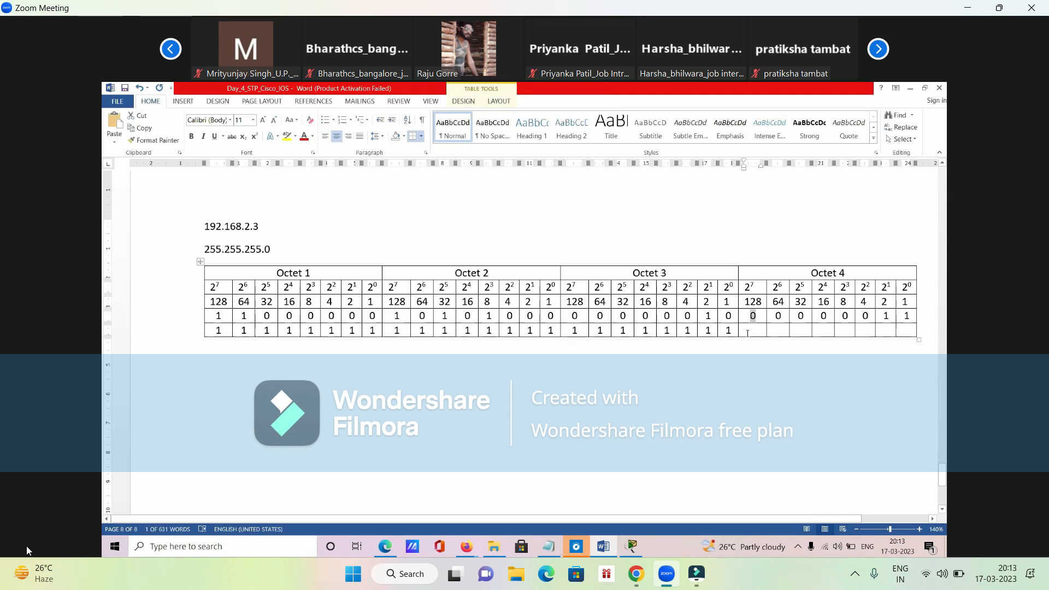
pyautogui.click(38, 542)
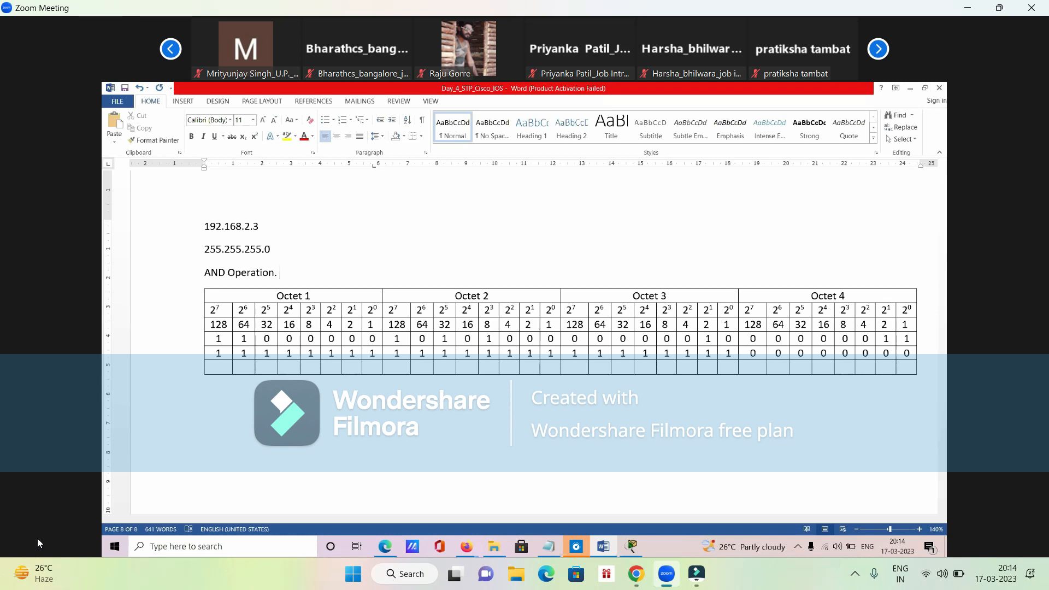
# - Highlight the "AND Operation." line, the two filled bit rows of the table, and the empty row beneath them
pyautogui.moveTo(205, 275); pyautogui.dragTo(279, 275)
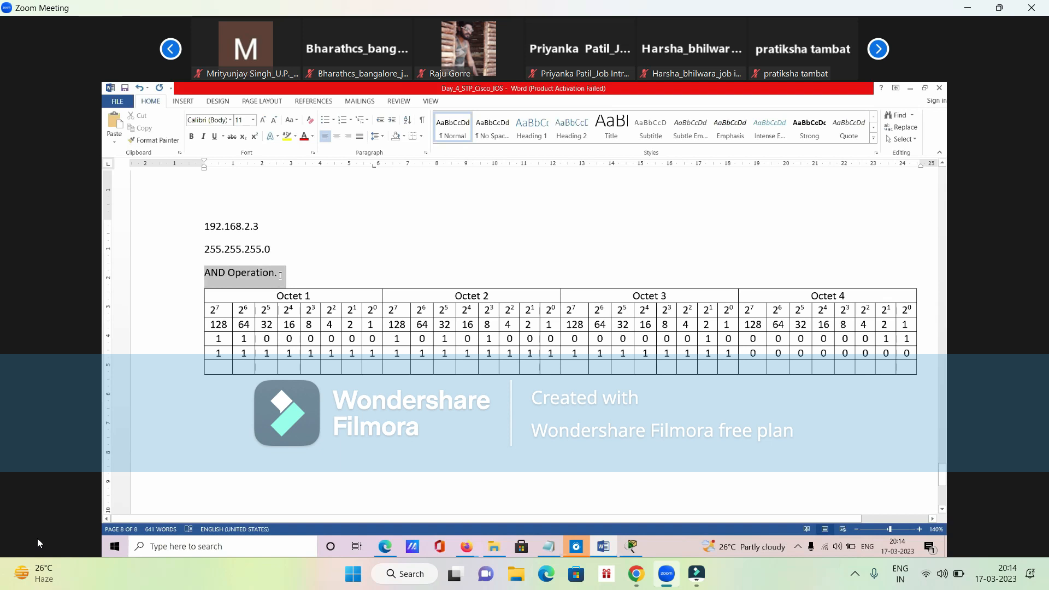
pyautogui.click(280, 276)
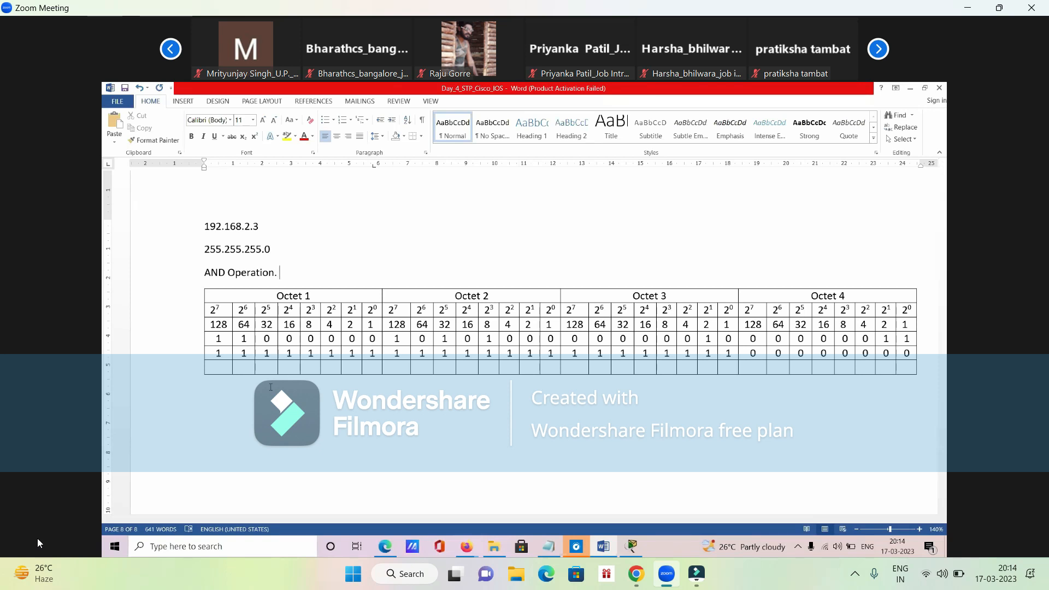
pyautogui.moveTo(217, 335); pyautogui.dragTo(923, 354)
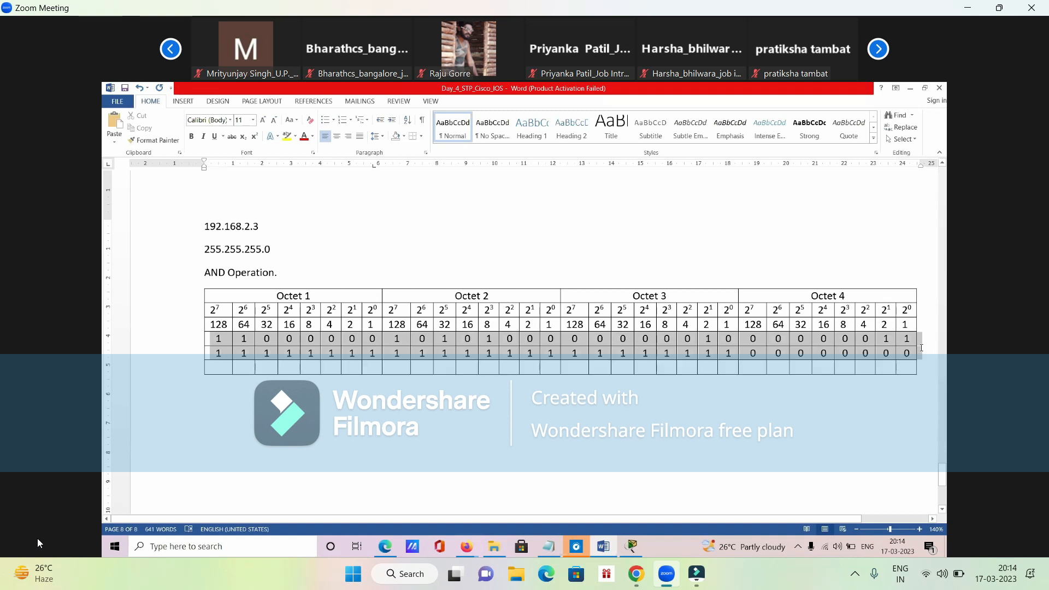
pyautogui.click(223, 372)
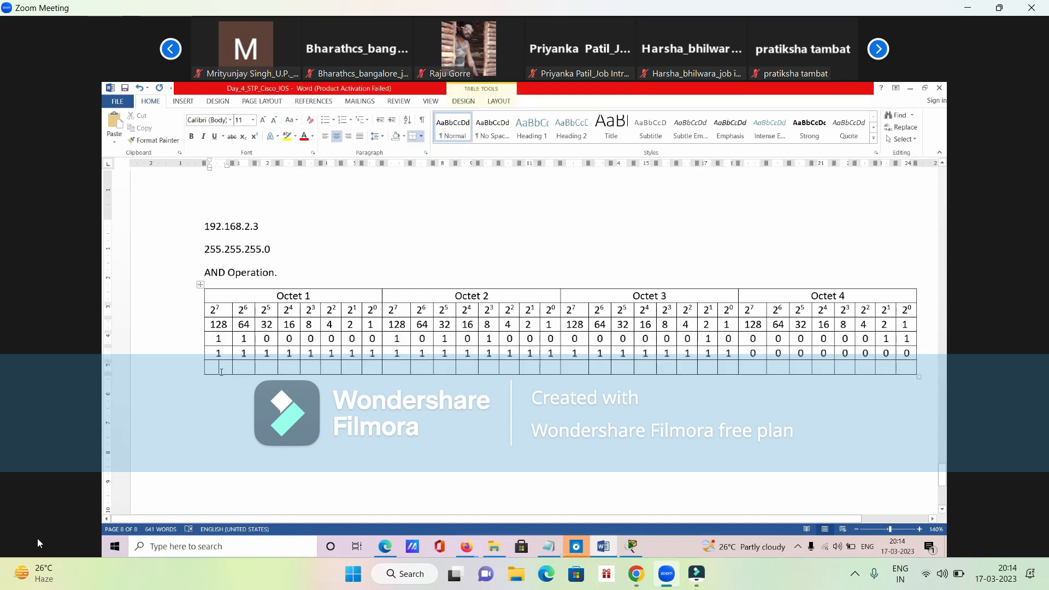
pyautogui.moveTo(221, 369); pyautogui.dragTo(908, 366)
# - Fill the table's empty last row with the AND result bits 11000000, 10101000, 00000010 and 00000000 across octets 1 to 4
pyautogui.click(213, 279)
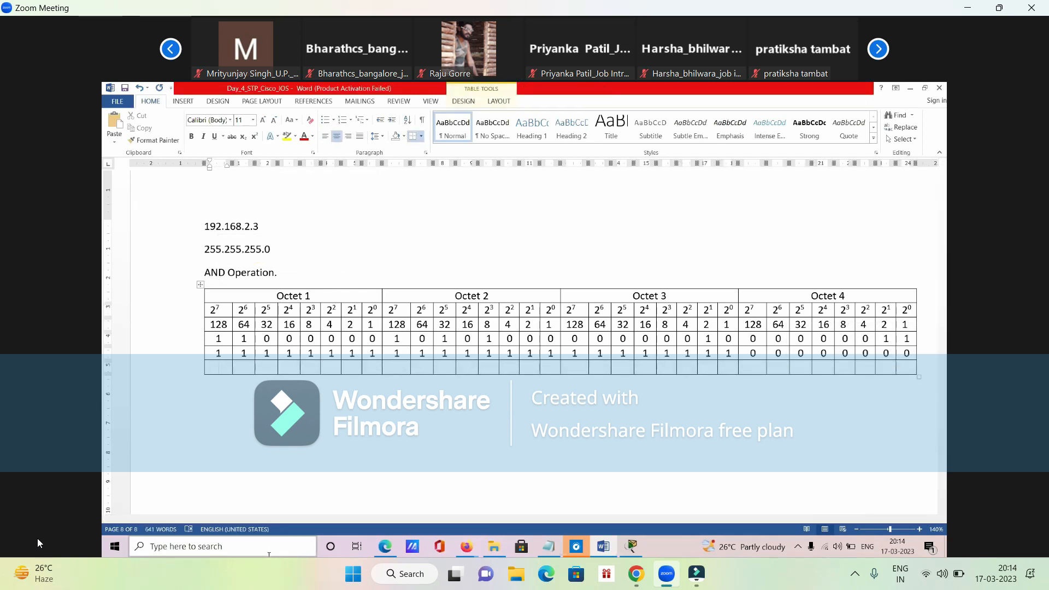
pyautogui.write('1')
pyautogui.press('Tab')
pyautogui.write('1')
pyautogui.press('Tab')
pyautogui.write('0')
pyautogui.press('Tab')
pyautogui.write('0')
pyautogui.press('Tab')
pyautogui.write('0')
pyautogui.press('Tab')
pyautogui.write('0')
pyautogui.press('Tab')
pyautogui.write('0')
pyautogui.press('Tab')
pyautogui.write('0')
pyautogui.press('Tab')
pyautogui.write('1')
pyautogui.press('Tab')
pyautogui.write('0')
pyautogui.press('Tab')
pyautogui.write('0')
pyautogui.press('Tab')
pyautogui.write('0')
pyautogui.press('Tab')
pyautogui.write('1 0')
pyautogui.press('Tab')
pyautogui.write('0\t0\t0\t0\t0\t0\t0\t0\t0')
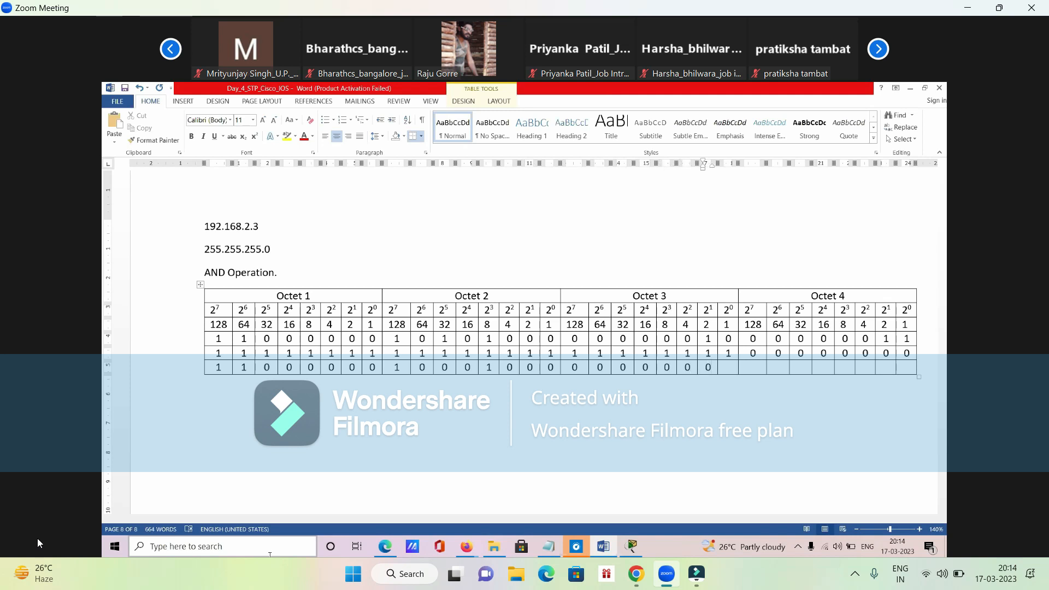
pyautogui.press('BackSpace')
pyautogui.write('1')
pyautogui.press('Tab')
pyautogui.write('0\t0\t0\t0\t0\t0\t0\t0\t0')
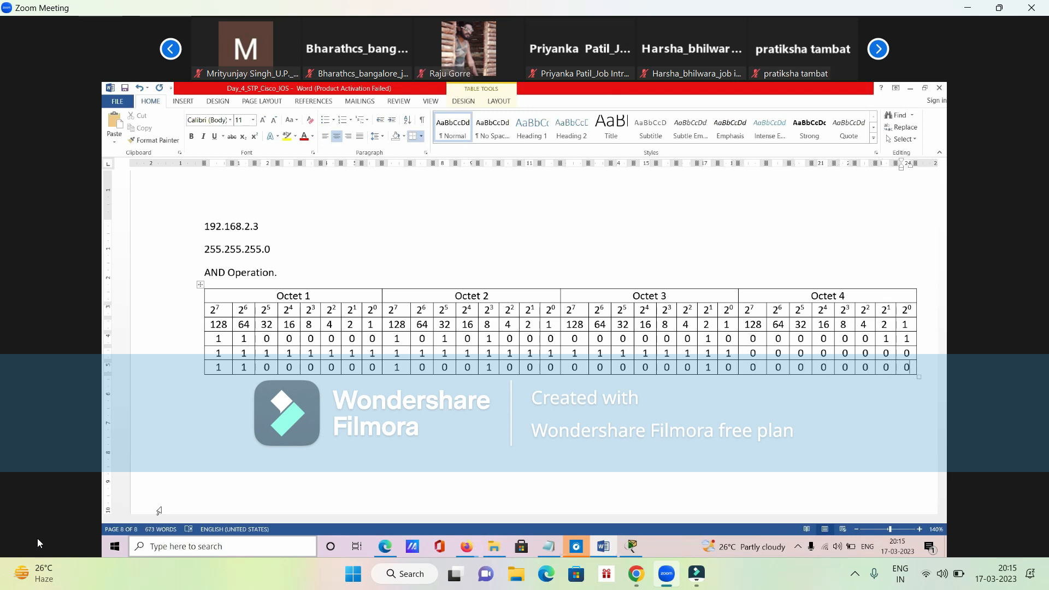
pyautogui.doubleClick(444, 375)
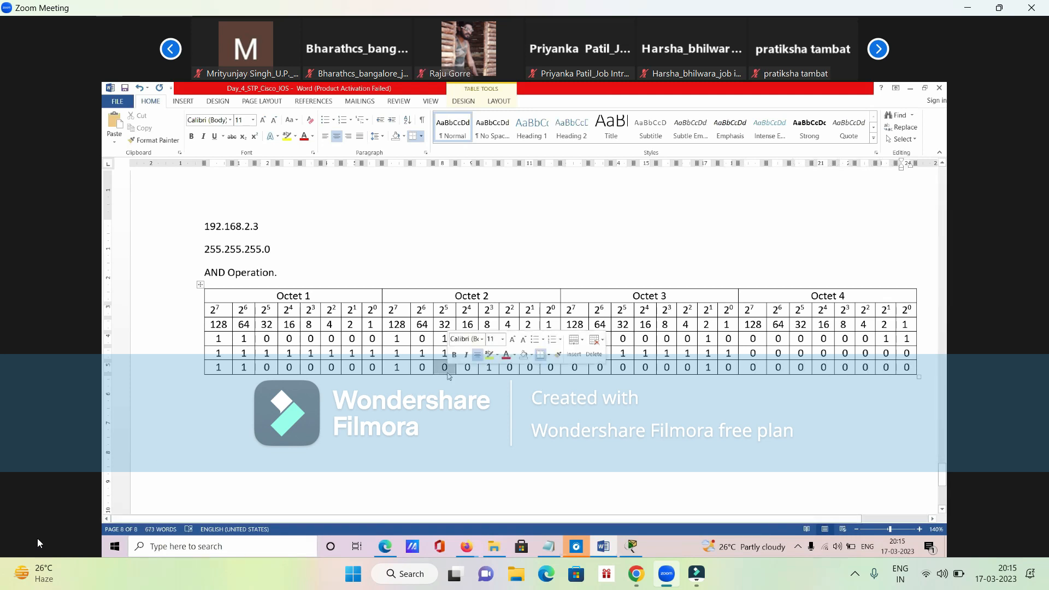
pyautogui.write('1')
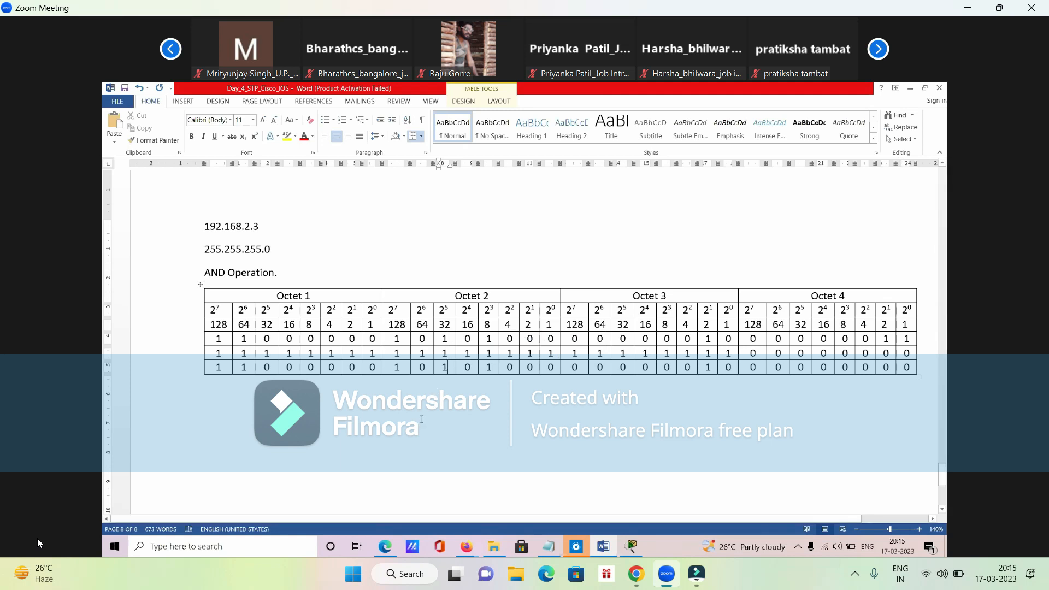
# - Color the bits of the table's AND result row red, and deselect the row
pyautogui.moveTo(214, 364); pyautogui.dragTo(918, 367)
pyautogui.click(304, 136)
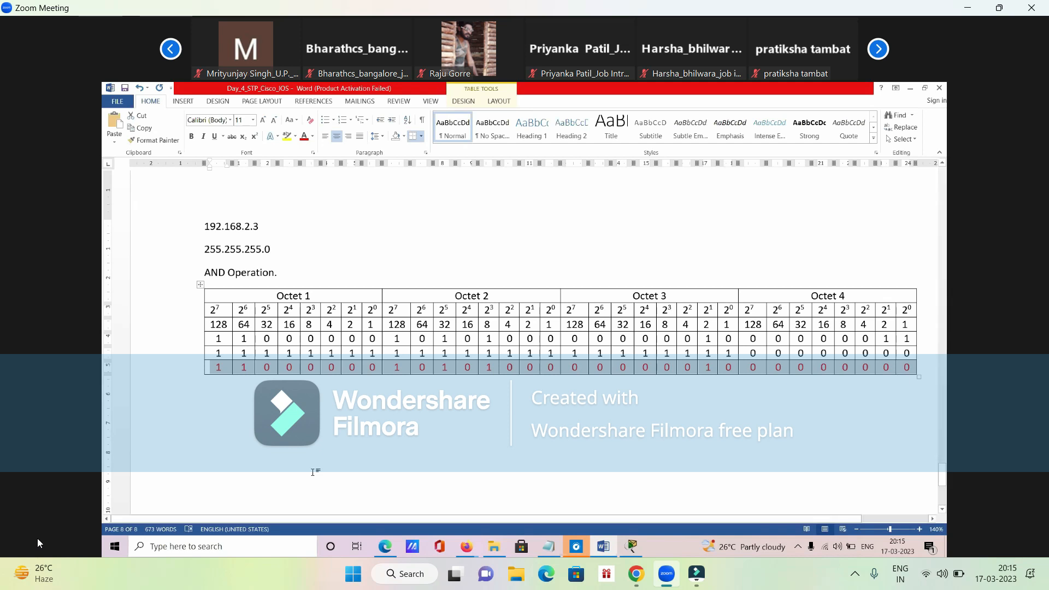
pyautogui.click(252, 426)
pyautogui.scroll(-1, 251, 424)
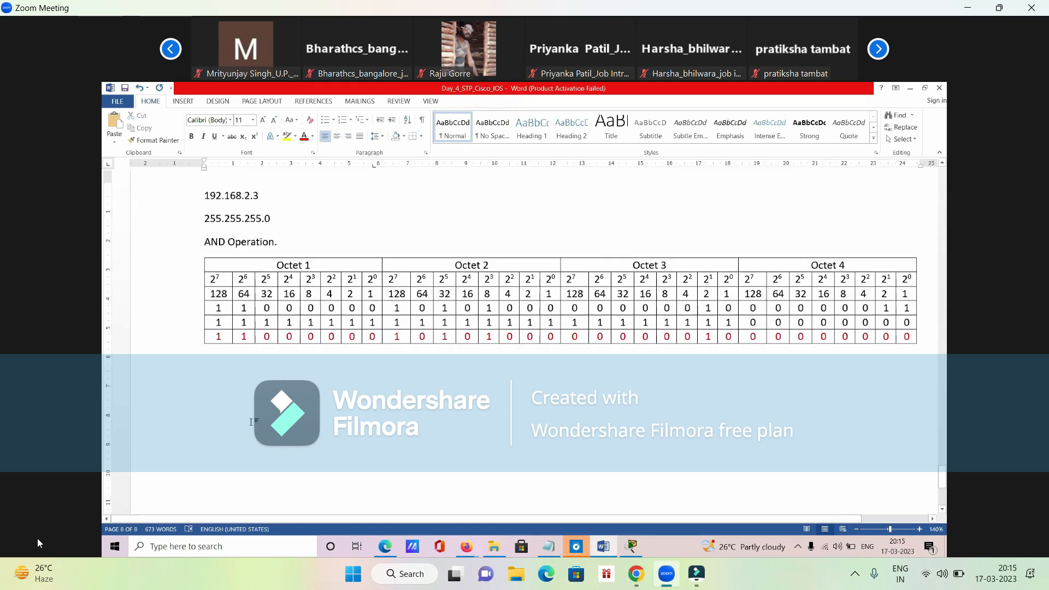
# - Highlight the red result row and its first two bits in Octet 1, and enter "192" on the line below the table
pyautogui.moveTo(212, 330); pyautogui.dragTo(912, 331)
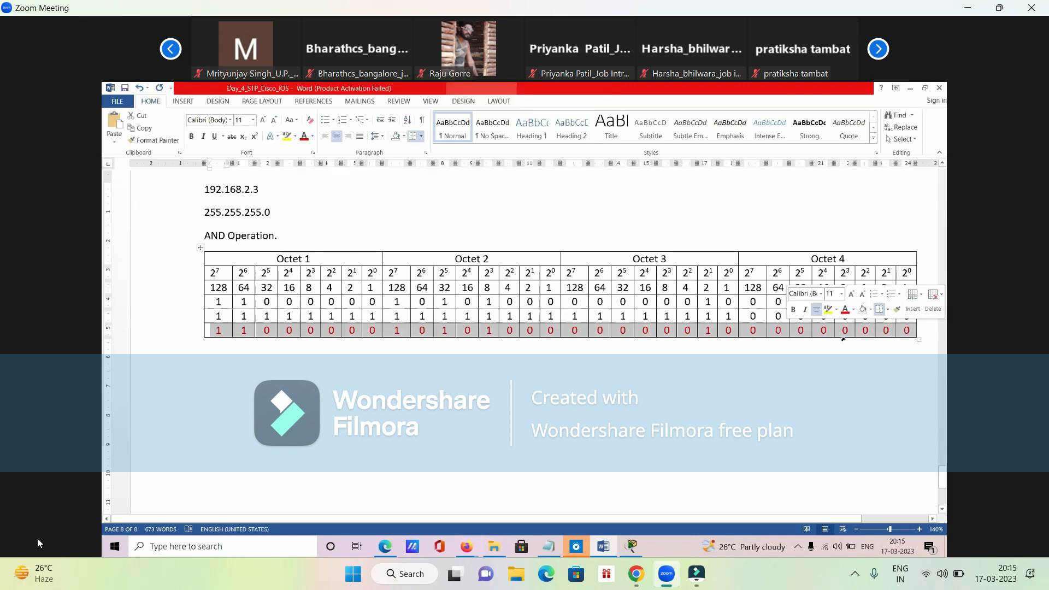
pyautogui.click(232, 365)
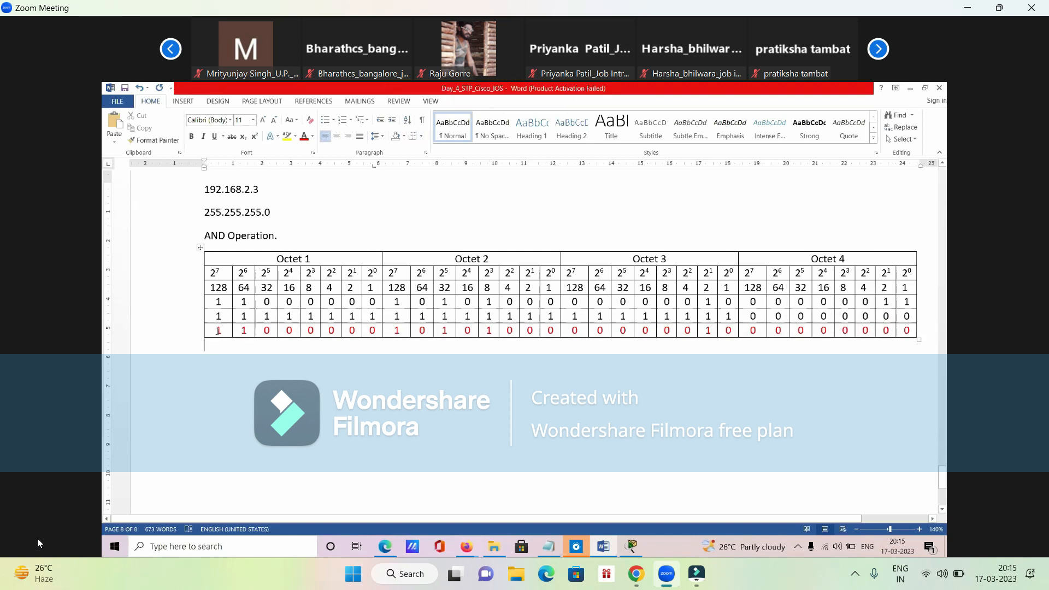
pyautogui.moveTo(218, 331); pyautogui.dragTo(244, 331)
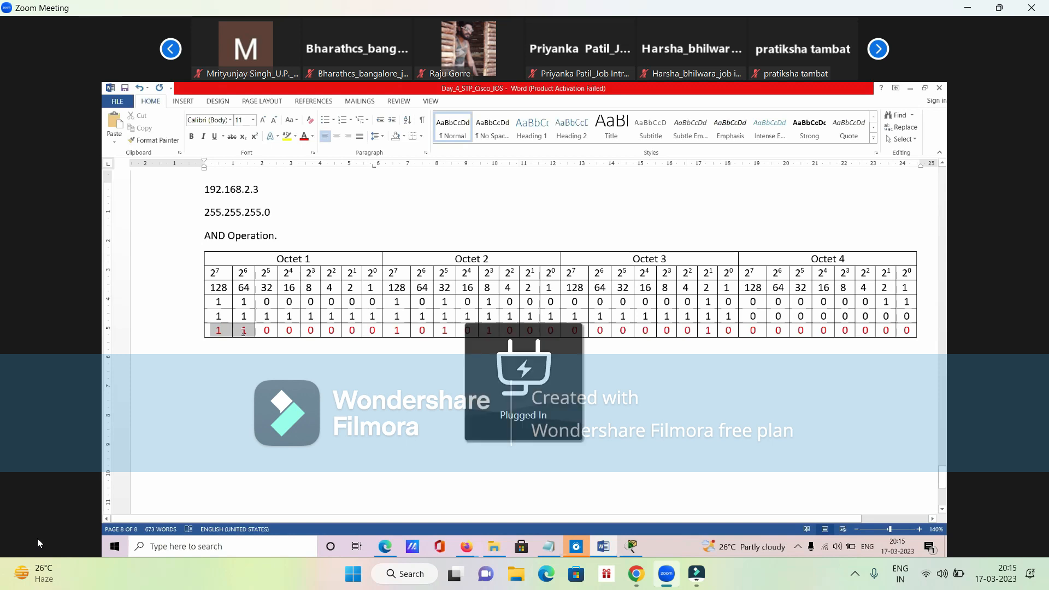
pyautogui.hotkey('shift', 'Right')
pyautogui.hotkey('shift', 'Right')
pyautogui.hotkey('shift', 'Right')
pyautogui.hotkey('shift', 'Right')
pyautogui.hotkey('shift', 'Right')
pyautogui.hotkey('shift', 'Right')
pyautogui.hotkey('shift', 'Down')
pyautogui.moveTo(245, 340); pyautogui.dragTo(244, 332)
pyautogui.click(225, 368)
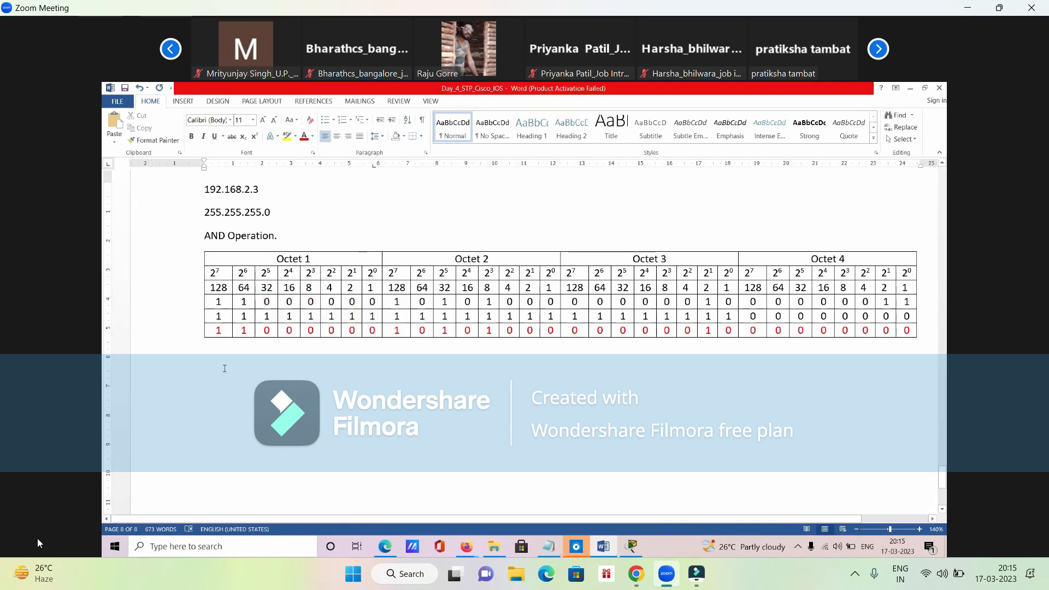
pyautogui.write('192.')
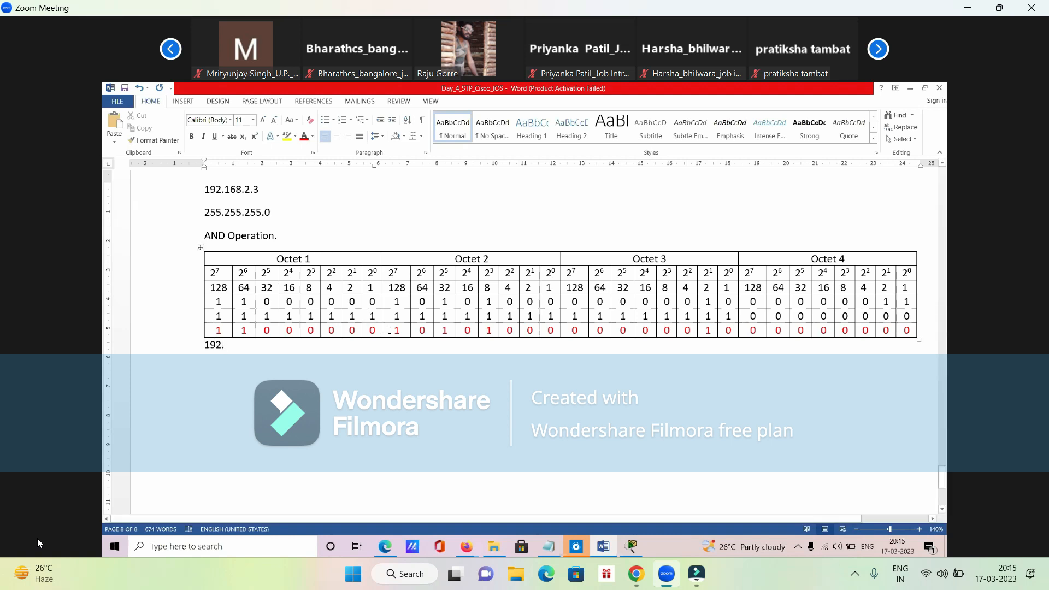
# - Highlight the result row's 1 bits under 128, 32 and 8 in Octet 2
pyautogui.moveTo(392, 330); pyautogui.dragTo(398, 331)
pyautogui.doubleClick(444, 330)
pyautogui.click(452, 424)
pyautogui.doubleClick(489, 331)
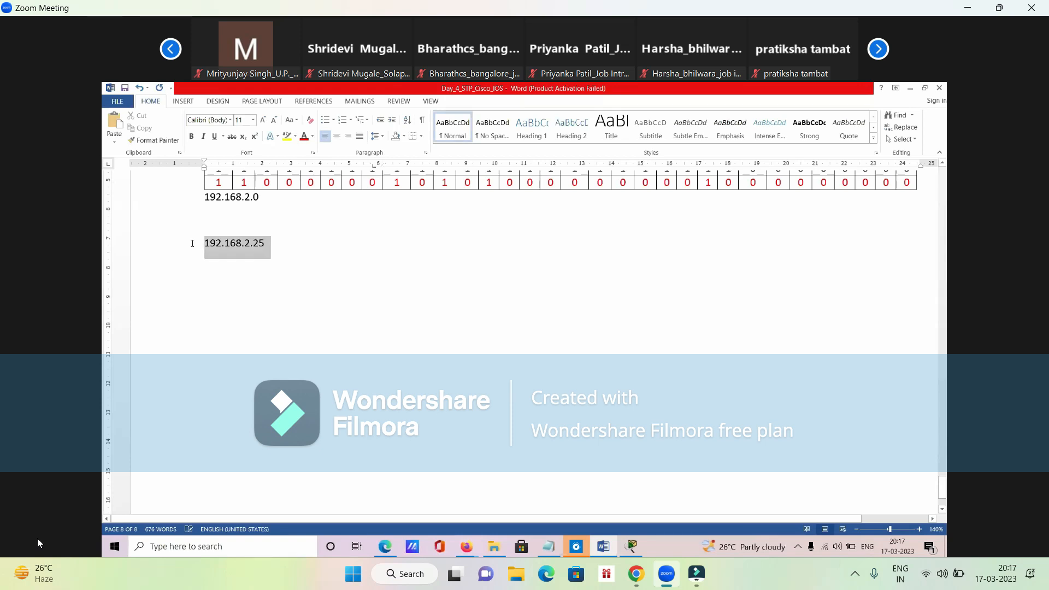
# - Unmute the Zoom meeting microphone
pyautogui.click(27, 544)
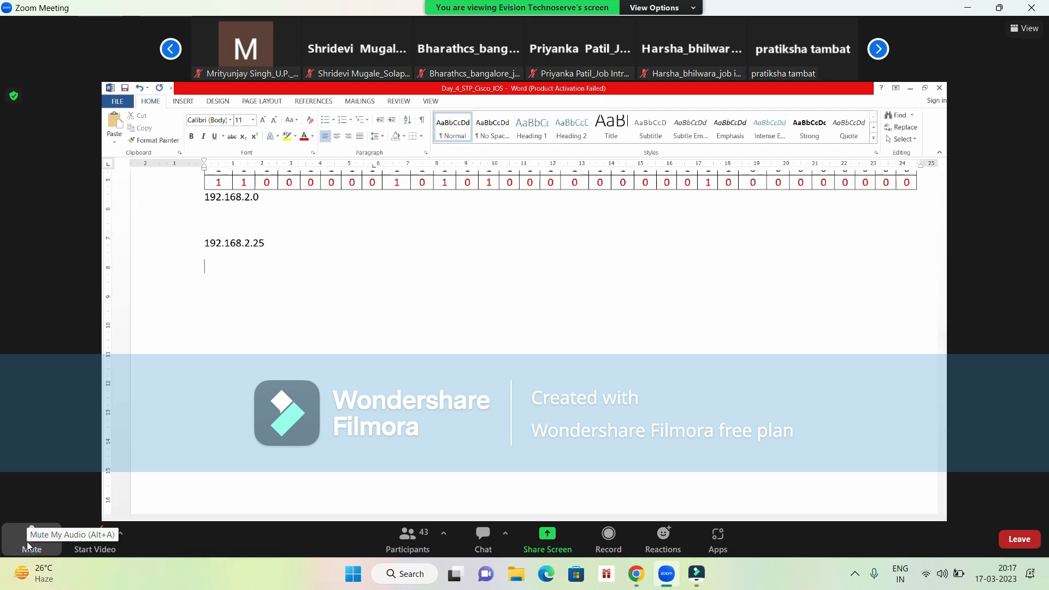
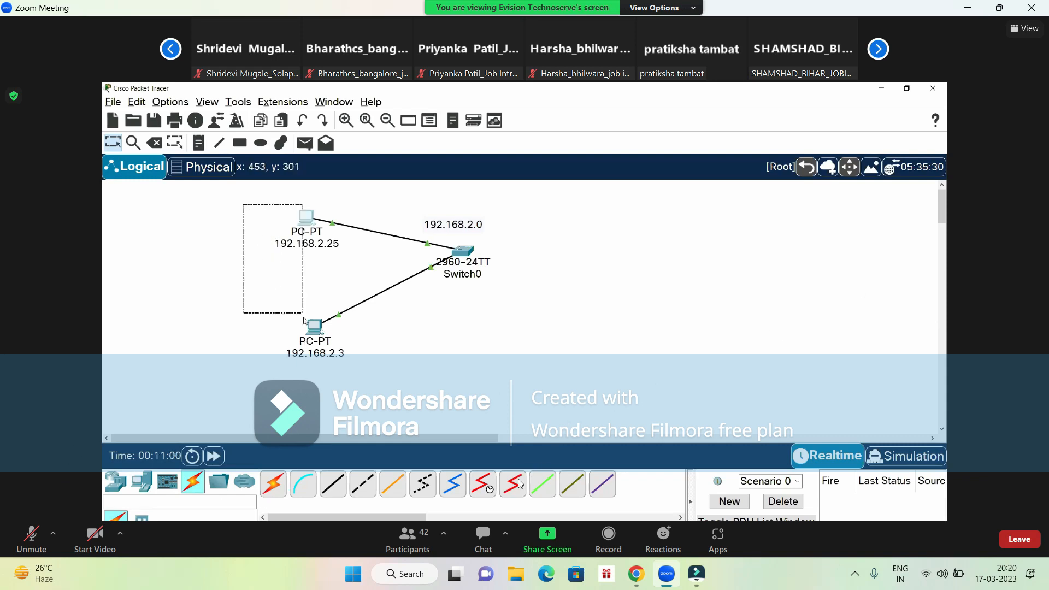
# - View the Zoom meeting's participant list, close it again, and toggle the microphone
pyautogui.click(406, 549)
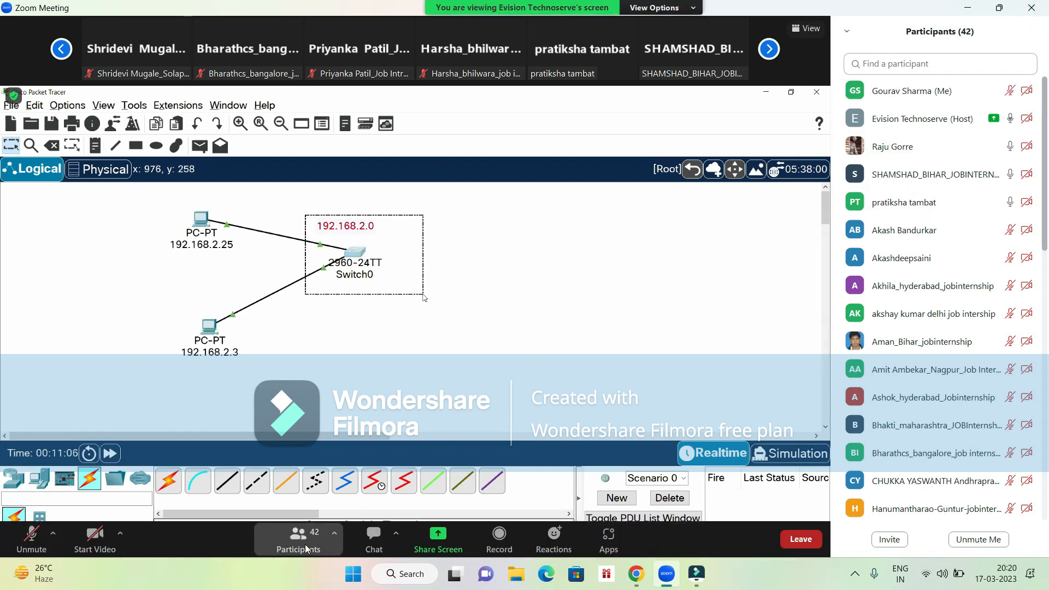
pyautogui.click(303, 547)
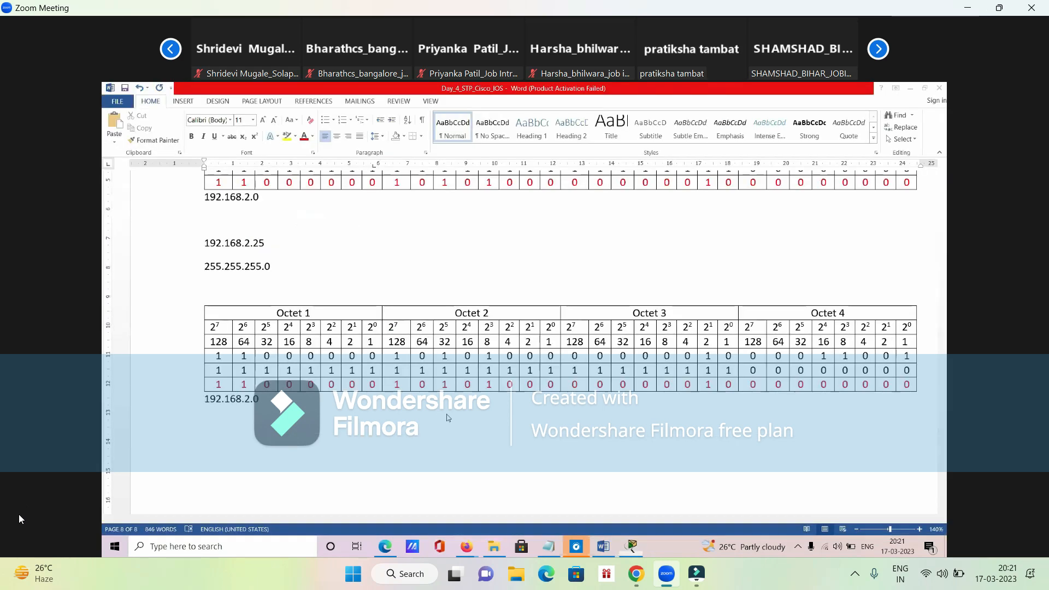
pyautogui.click(26, 553)
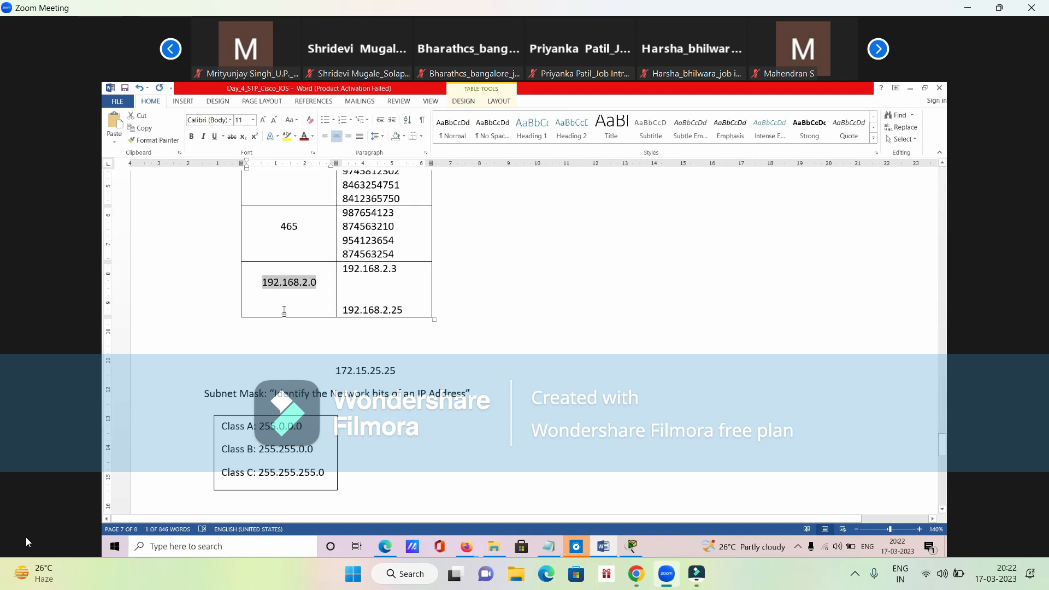
# - Highlight the network address 192.168.2.0 in the address table, and review the two AND operation tables below it
pyautogui.moveTo(406, 310); pyautogui.dragTo(261, 282)
pyautogui.click(273, 283)
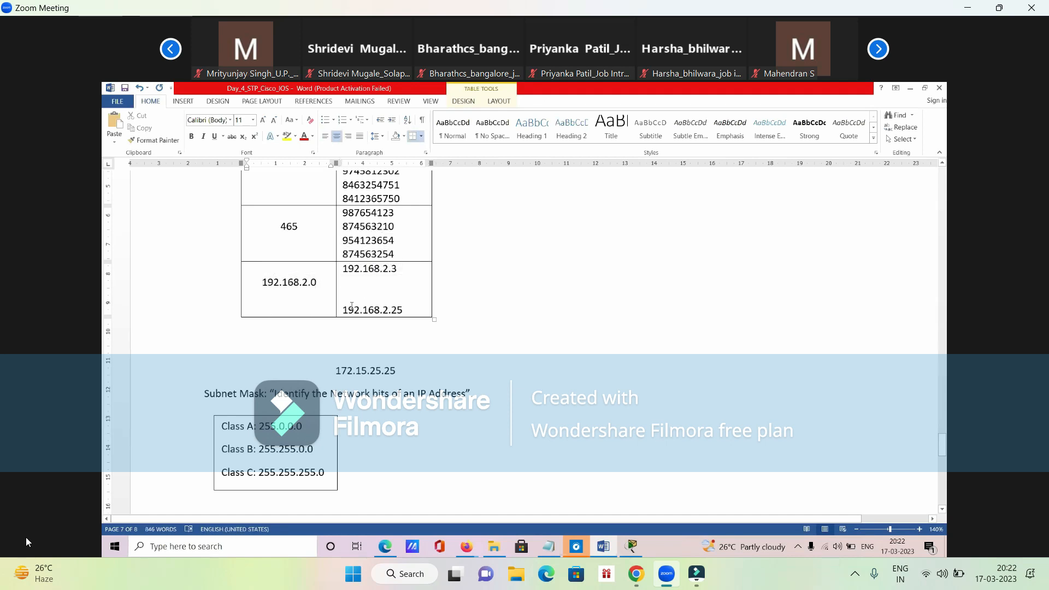
pyautogui.scroll(-12, 375, 345)
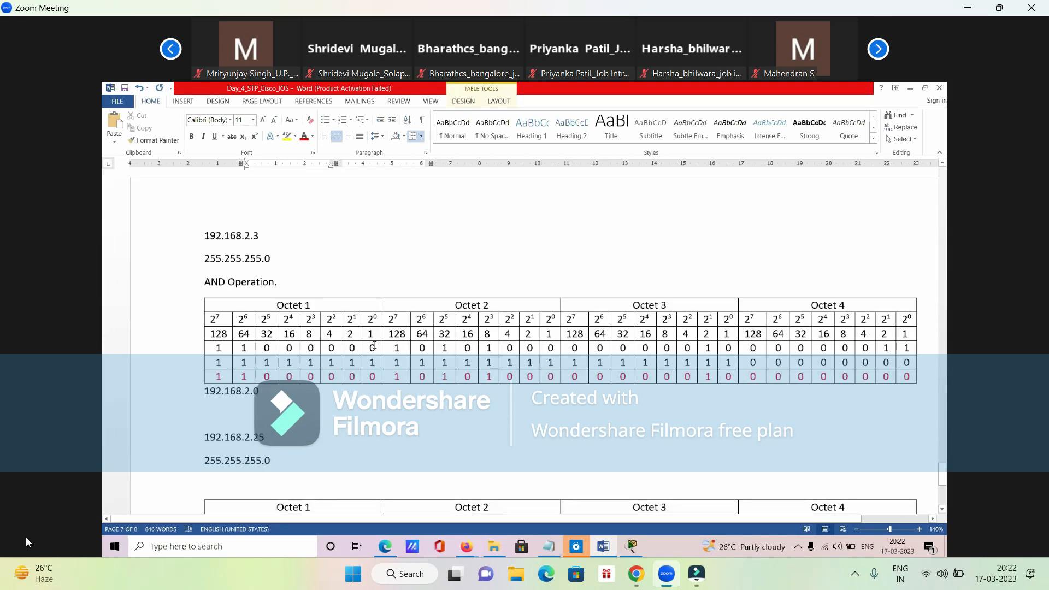
pyautogui.scroll(-1, 376, 346)
pyautogui.click(325, 383)
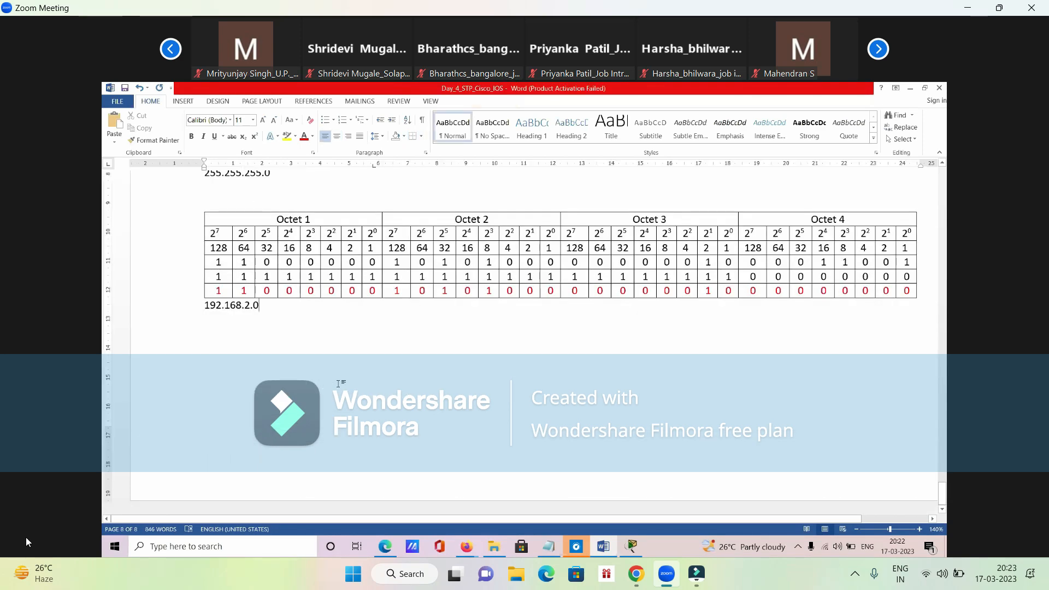
# - Switch to Cisco Packet Tracer and connect PC2 to port FastEthernet0/1 of switch S2 with a copper straight-through cable
pyautogui.click(631, 546)
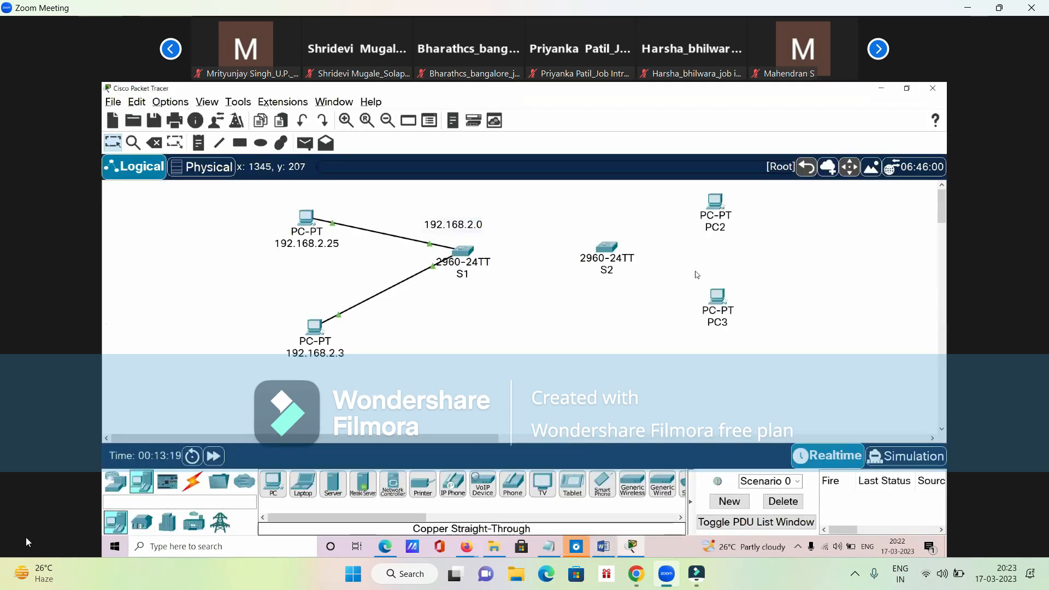
pyautogui.click(192, 481)
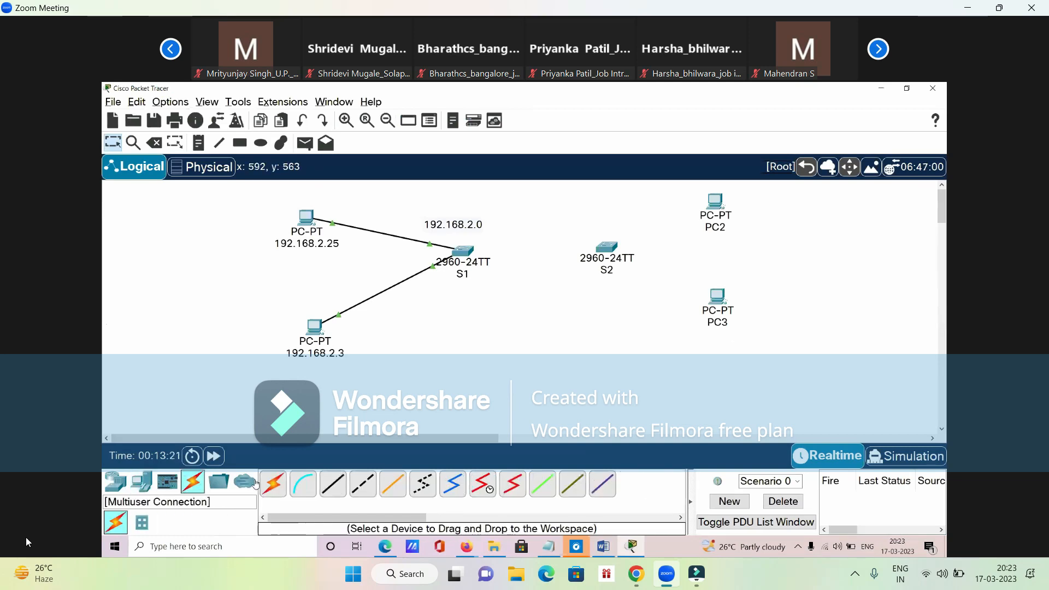
pyautogui.click(342, 484)
pyautogui.click(719, 201)
pyautogui.click(737, 256)
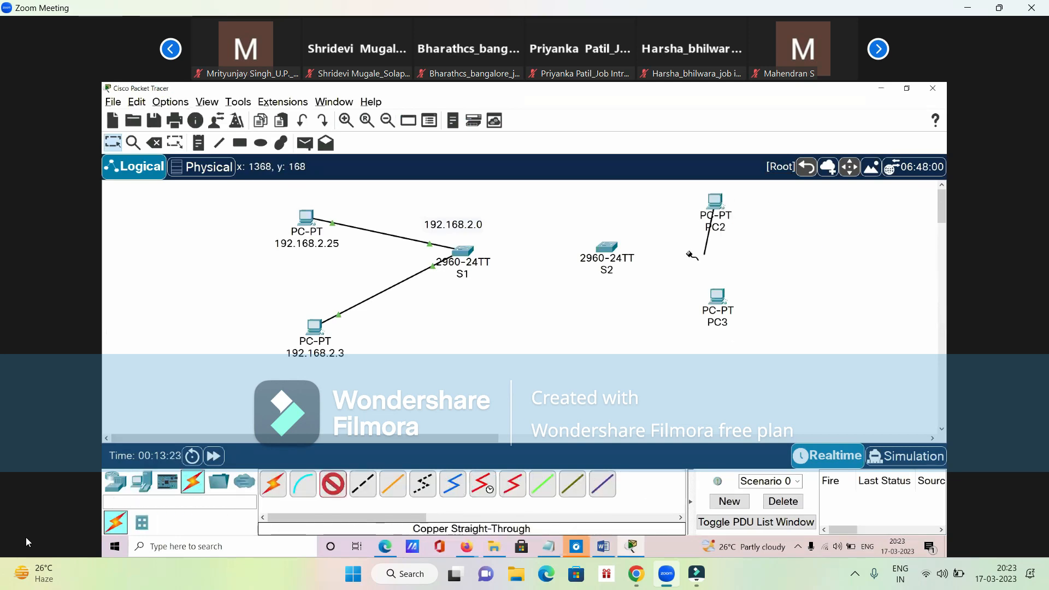
pyautogui.click(611, 245)
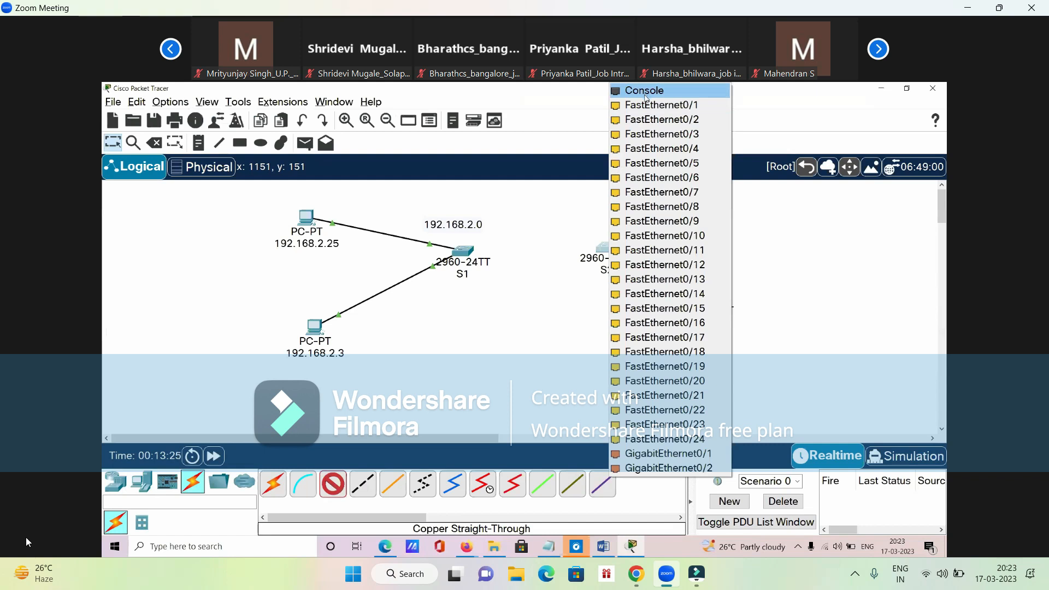
pyautogui.click(647, 110)
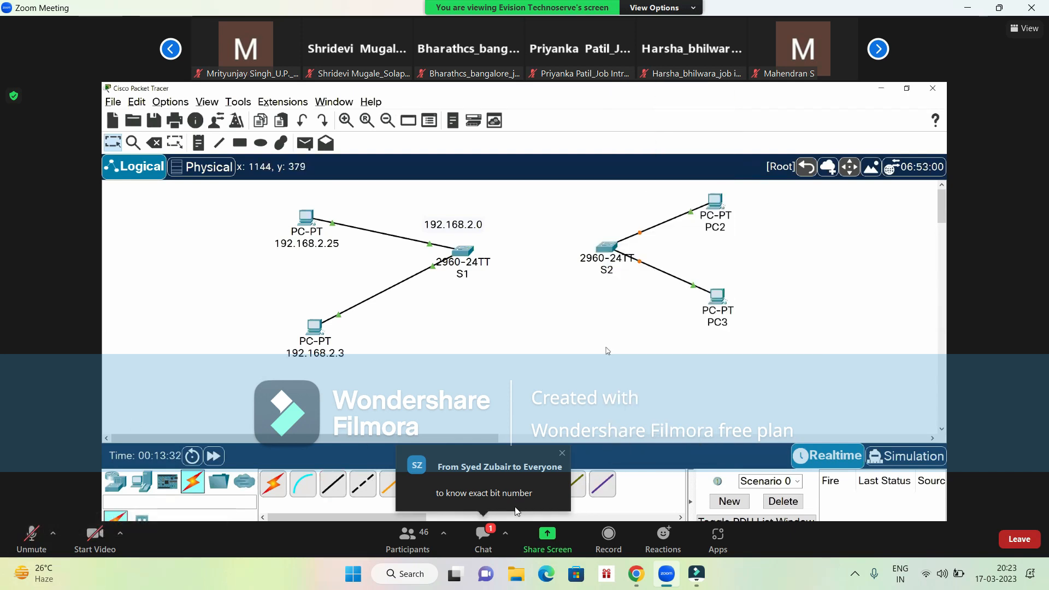
# - Read the new message in the Zoom meeting chat, close the chat, and show the shared screen in full screen
pyautogui.click(487, 534)
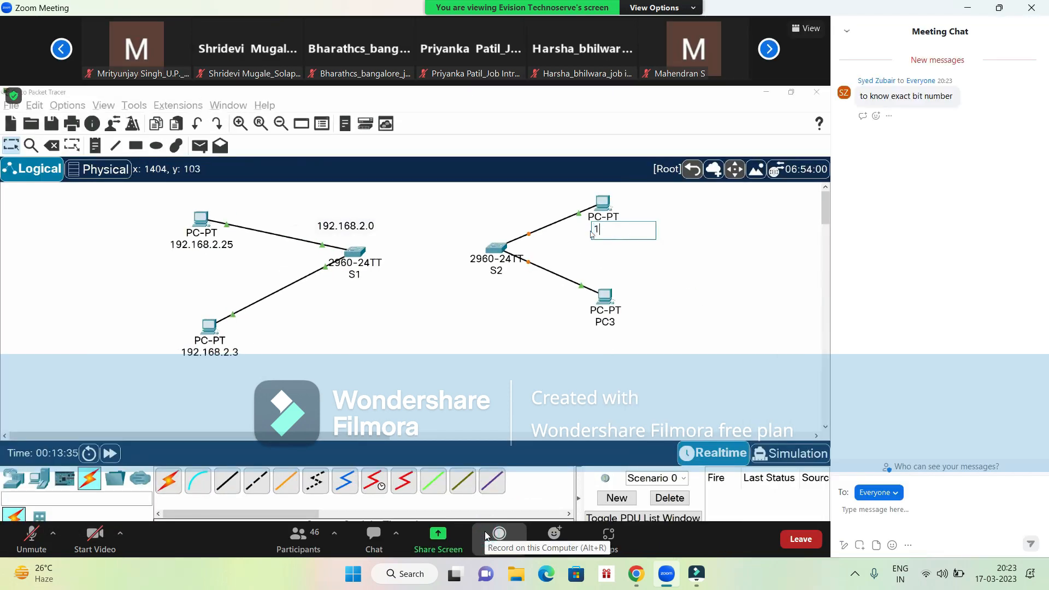
pyautogui.click(1034, 9)
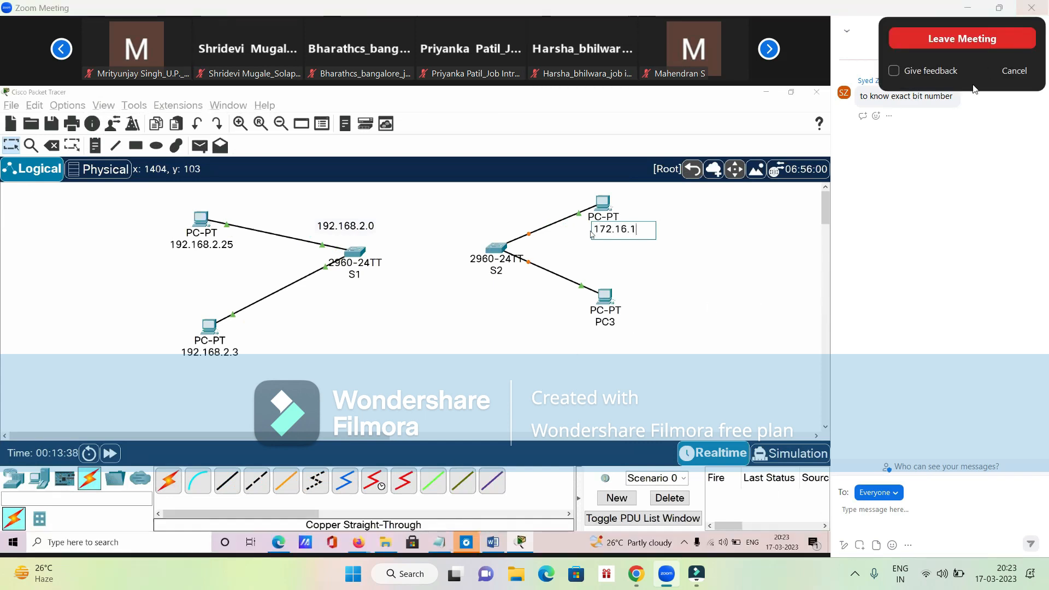
pyautogui.click(1025, 67)
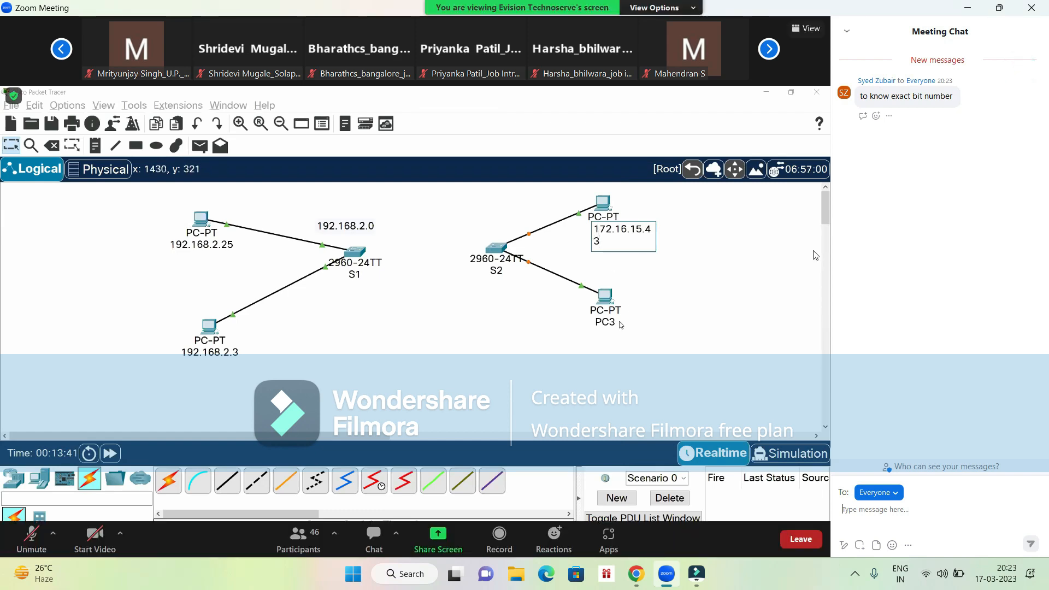
pyautogui.click(384, 541)
pyautogui.doubleClick(509, 409)
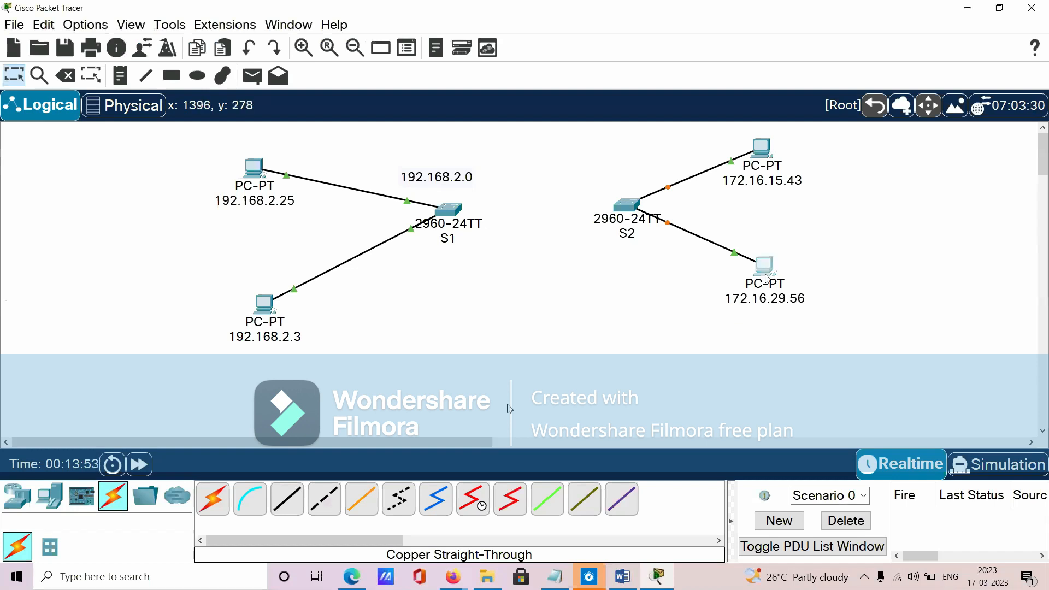
# - Box-select the two PCs connected to switch S2, 172.16.15.43 and 172.16.29.56
pyautogui.moveTo(712, 133); pyautogui.dragTo(842, 330)
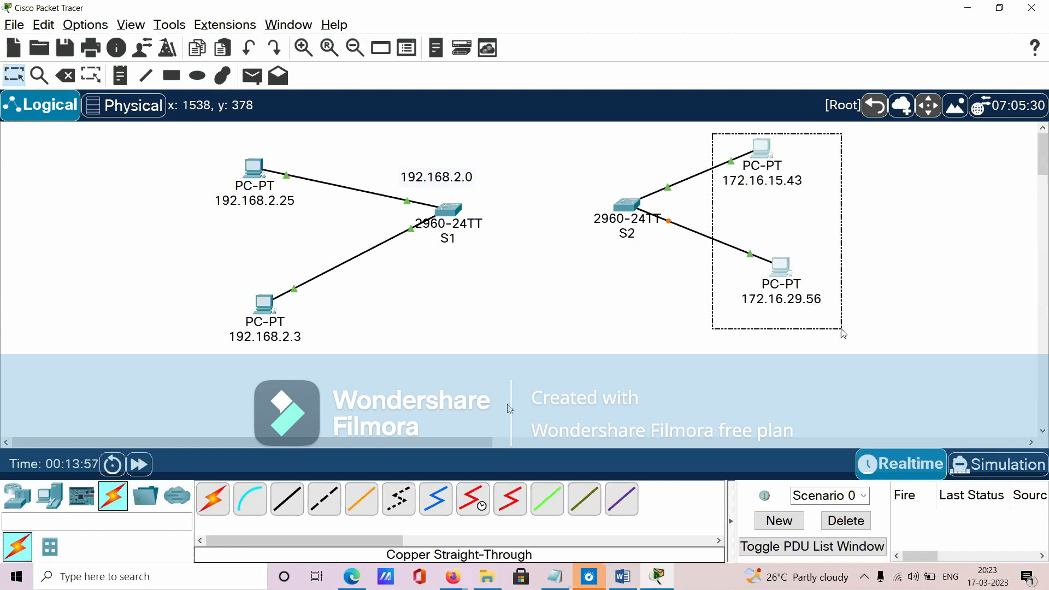
pyautogui.moveTo(842, 330); pyautogui.dragTo(842, 330)
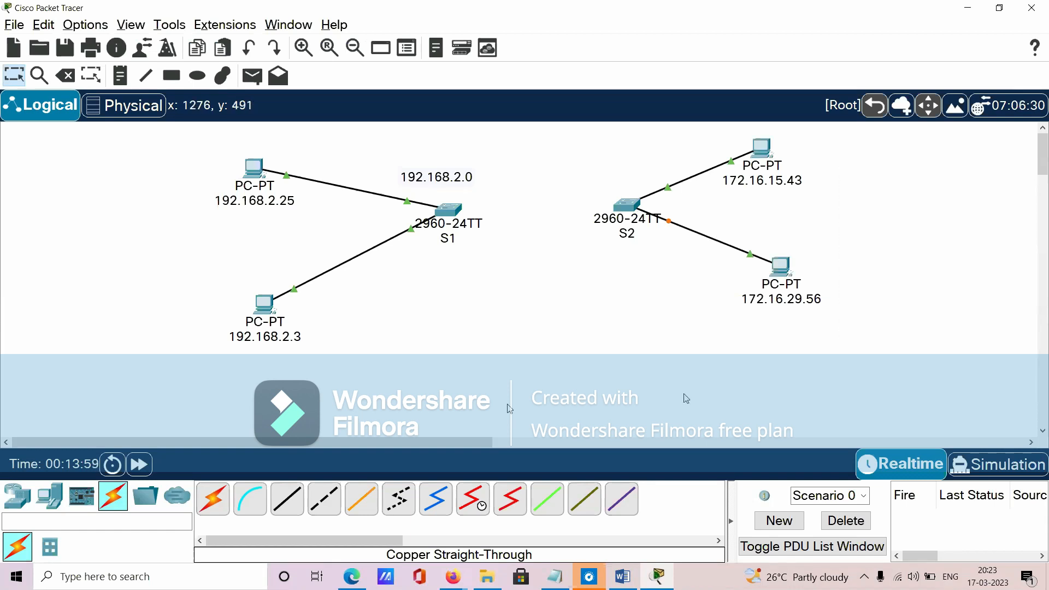
# - Switch to the Word document and highlight each of the two AND operation tables together with its result line
pyautogui.click(623, 576)
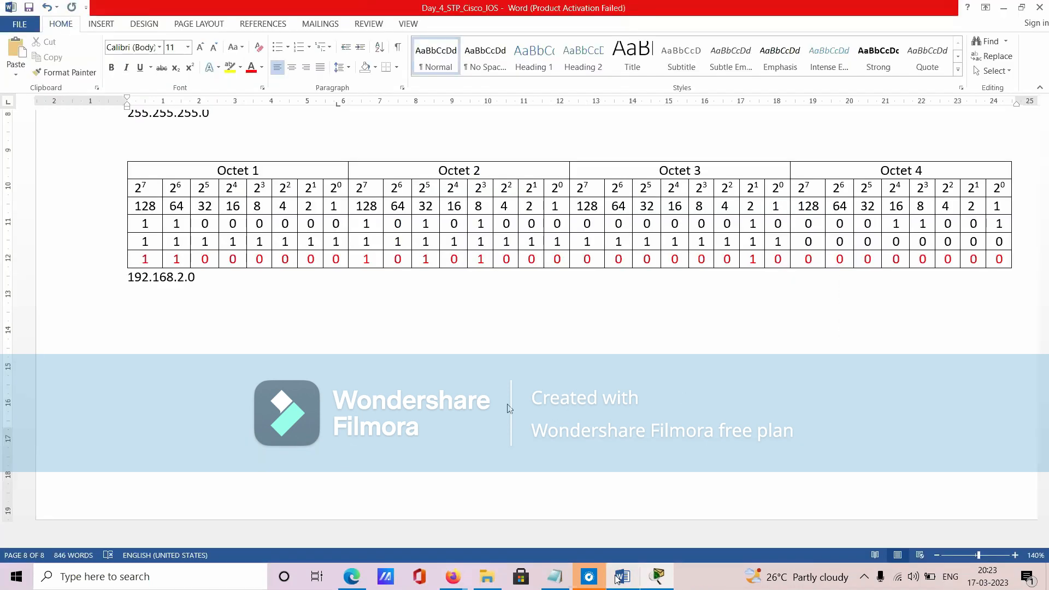
pyautogui.scroll(3, 207, 429)
pyautogui.moveTo(137, 262); pyautogui.dragTo(218, 412)
pyautogui.scroll(1, 217, 412)
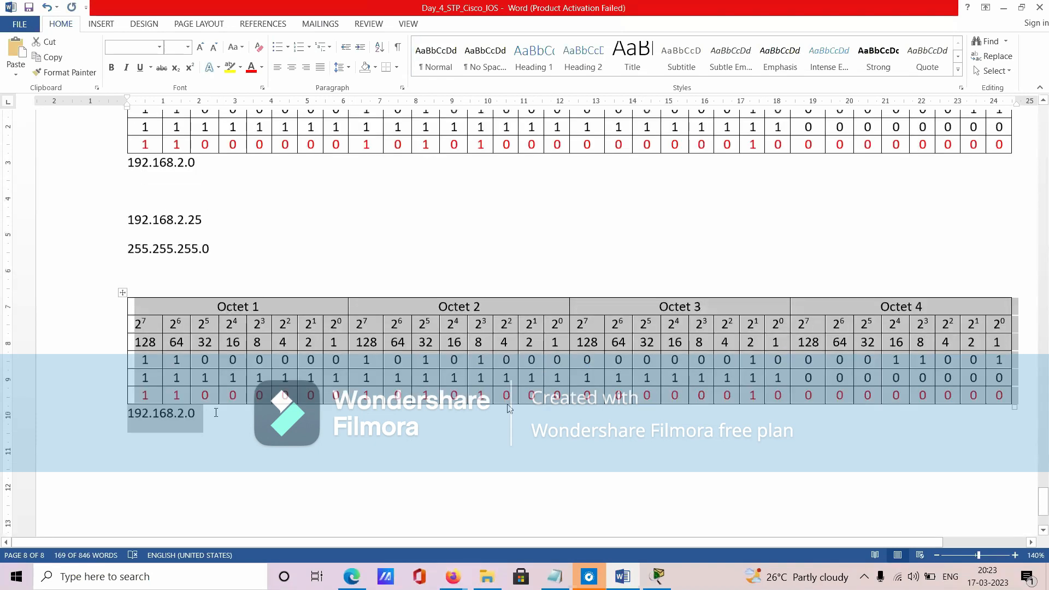
pyautogui.scroll(3, 216, 413)
pyautogui.moveTo(136, 196); pyautogui.dragTo(223, 318)
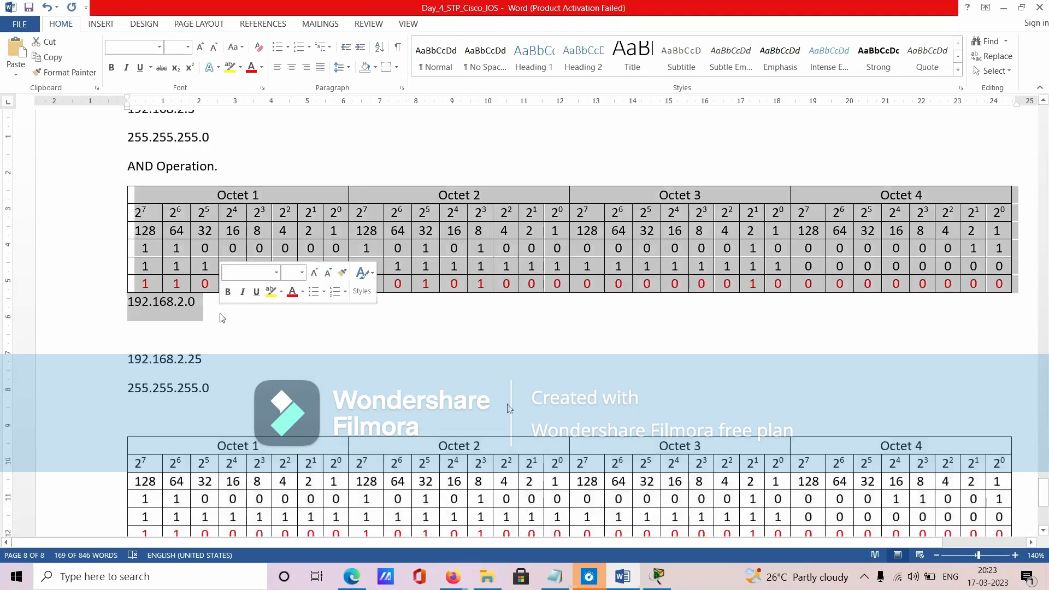
pyautogui.scroll(-5, 218, 328)
# - Add a new line "172.16.15.43" below the second table's 192.168.2.0 result, checking the PC's address in Packet Tracer
pyautogui.click(210, 407)
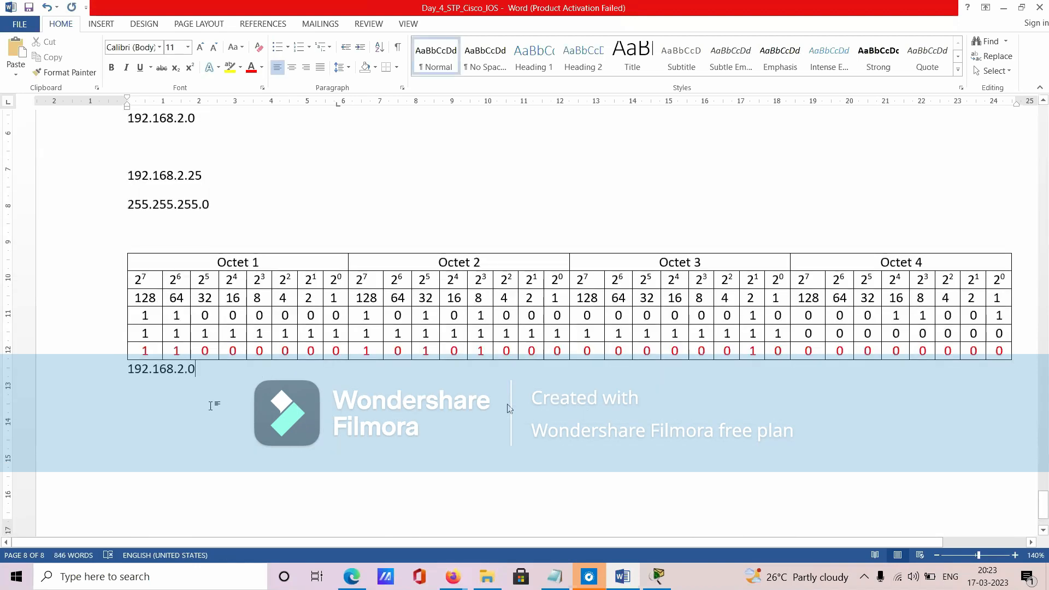
pyautogui.press('Return')
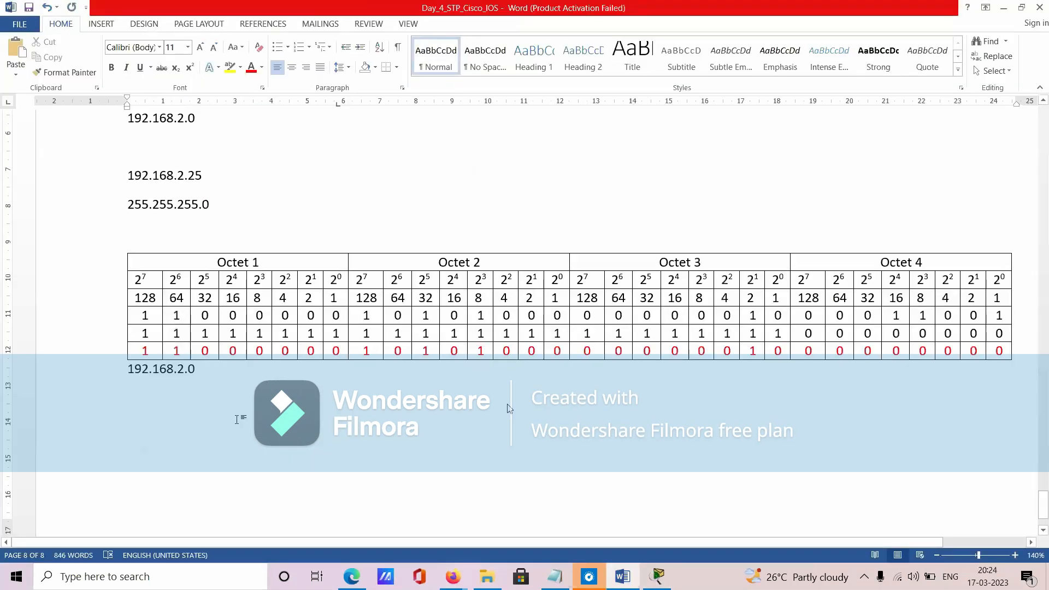
pyautogui.write('172')
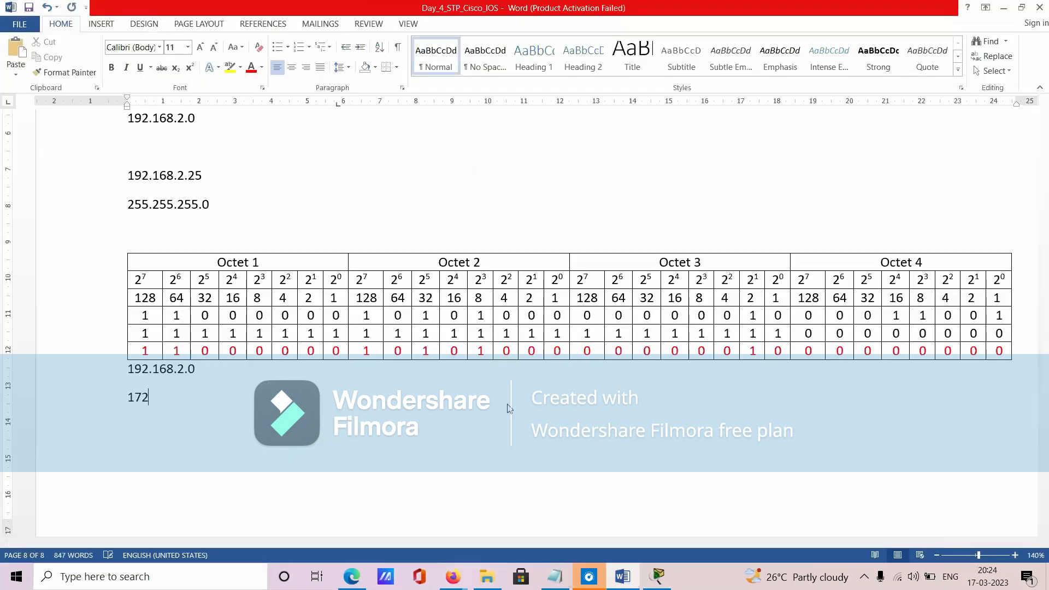
pyautogui.write('.16')
pyautogui.hotkey('alt', 'Tab')
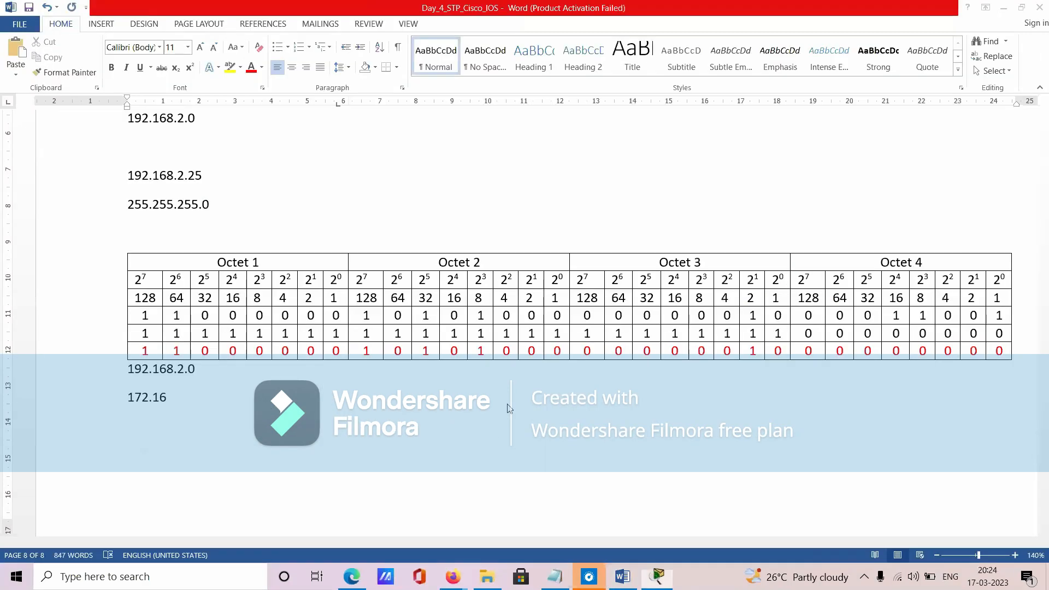
pyautogui.click(507, 409)
pyautogui.write('.16.')
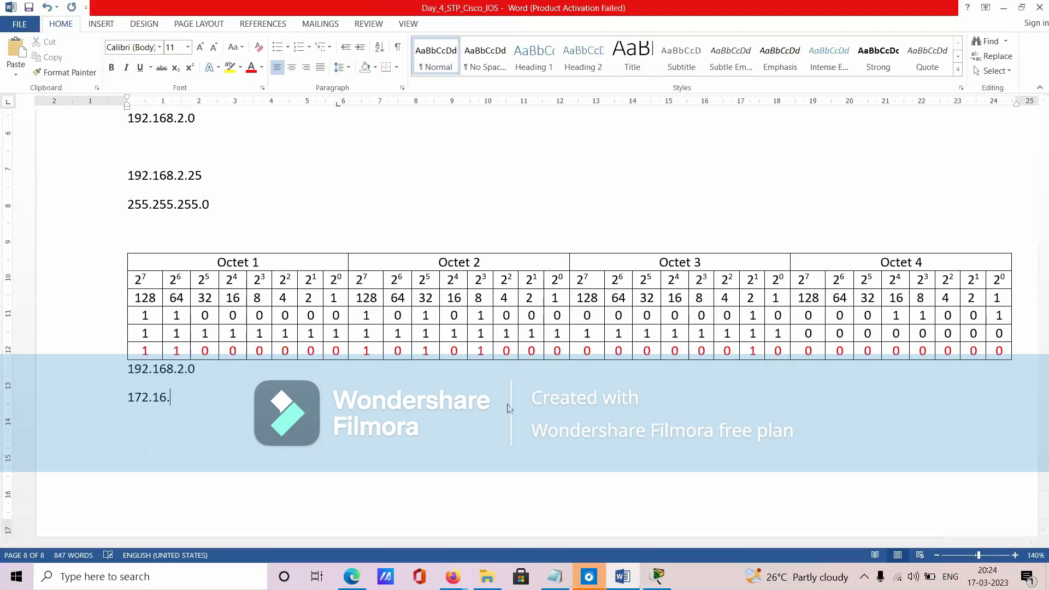
pyautogui.write('15.43')
# - Highlight the first octet 172 of the new address, find its Class B range in the class list, and unmute the microphone
pyautogui.doubleClick(137, 394)
pyautogui.scroll(6, 508, 494)
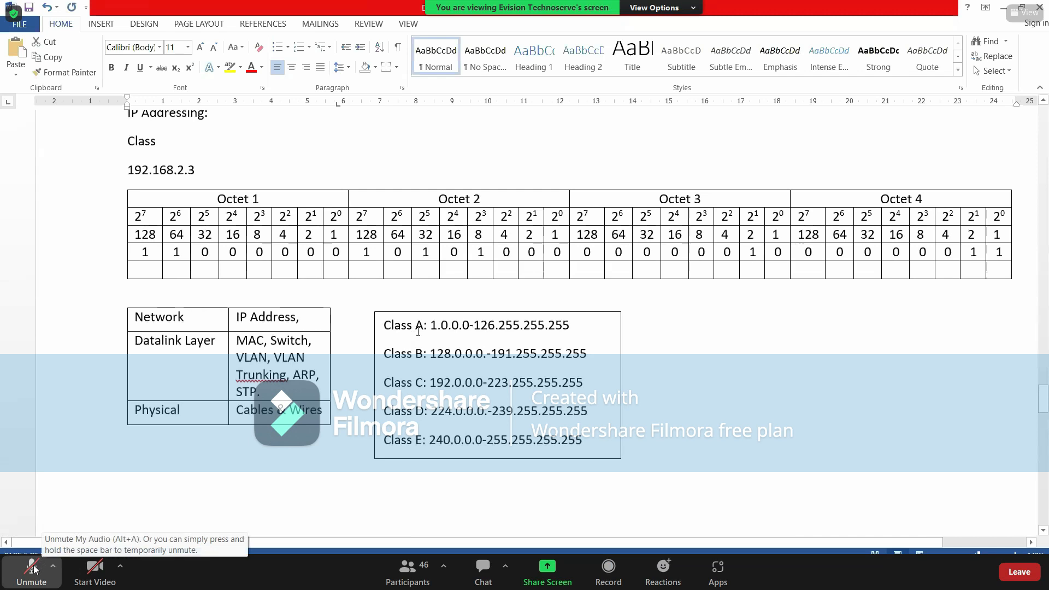
pyautogui.click(34, 567)
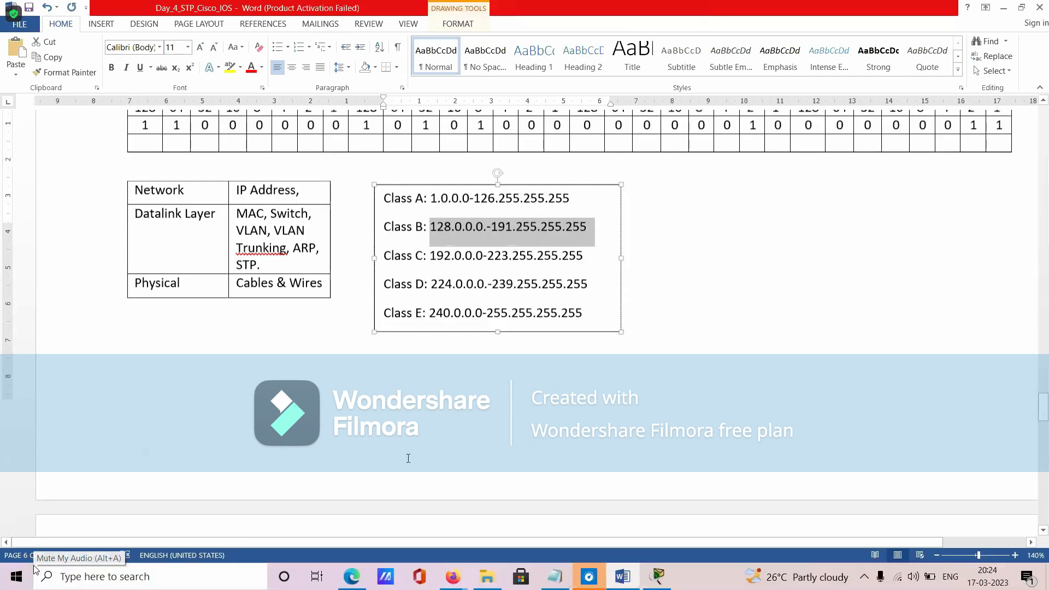
# - Highlight the Class B default mask 255.255.0.0 in the subnet mask box
pyautogui.scroll(-5, 408, 457)
pyautogui.scroll(10, 408, 458)
pyautogui.scroll(5, 408, 458)
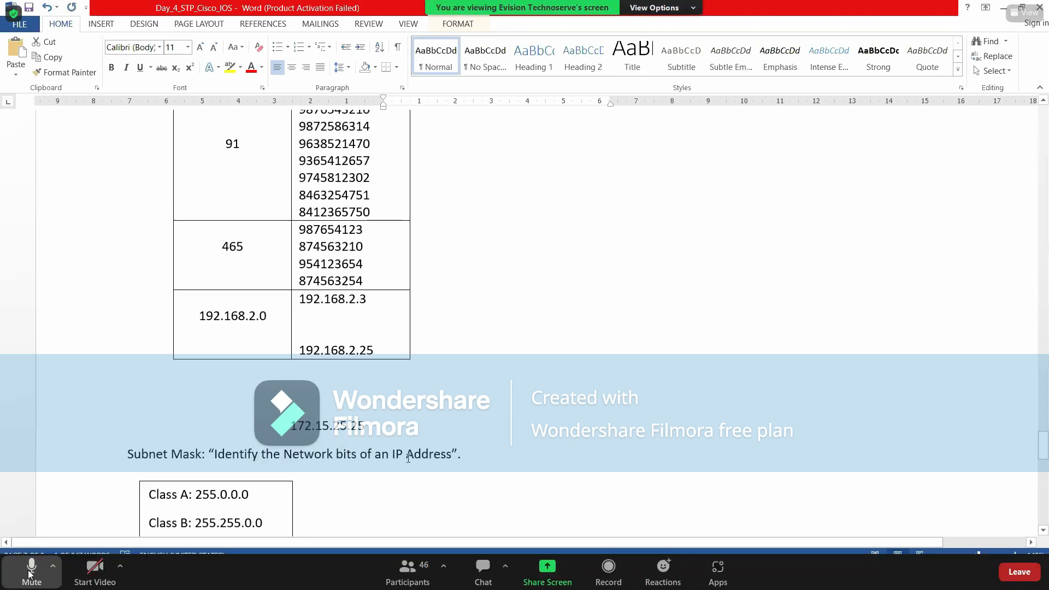
pyautogui.scroll(5, 409, 458)
pyautogui.scroll(4, 408, 458)
pyautogui.scroll(-11, 410, 447)
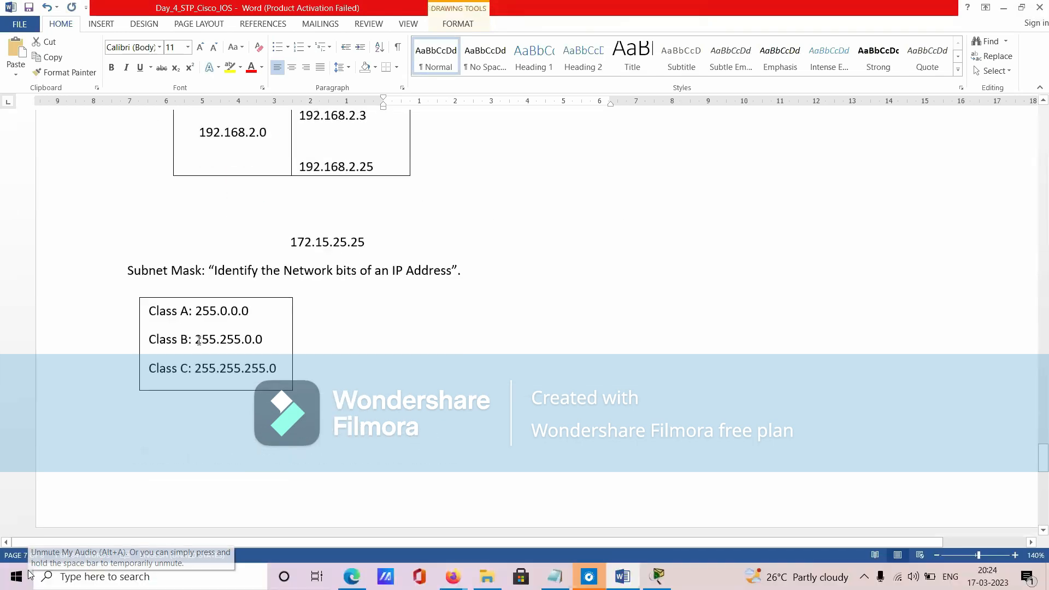
pyautogui.moveTo(197, 339); pyautogui.dragTo(262, 339)
# - Enter the subnet mask "255.255.0.0" on the line below 172.16.15.43
pyautogui.scroll(-15, 253, 444)
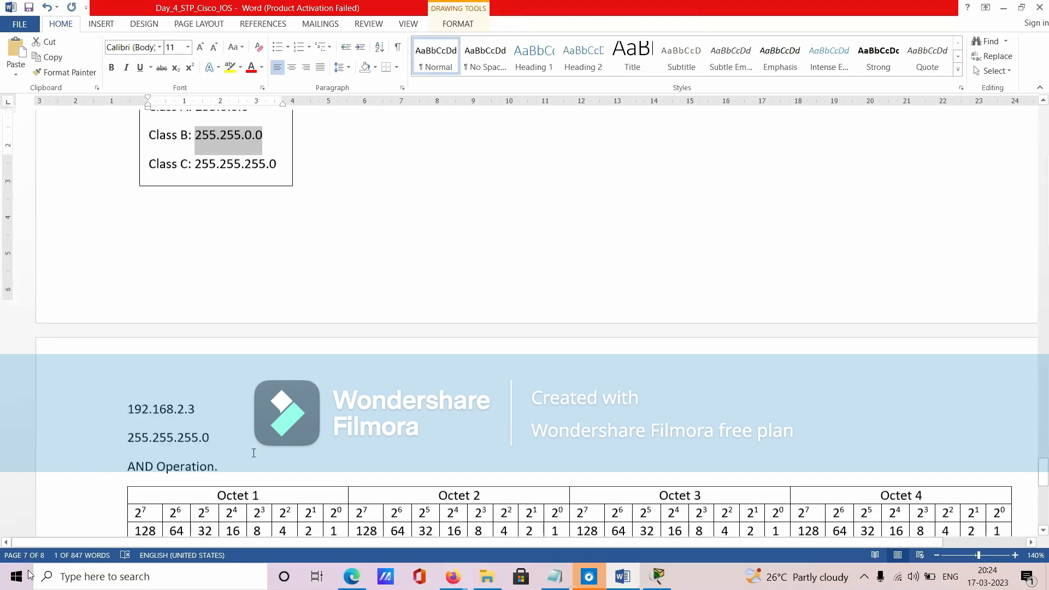
pyautogui.click(138, 379)
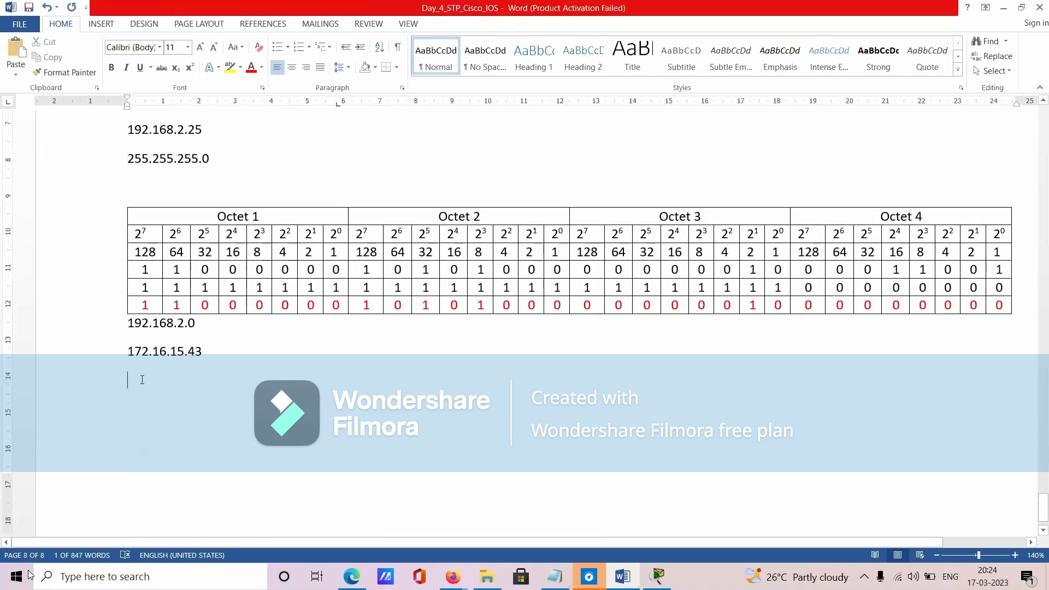
pyautogui.write('255.255.0.0')
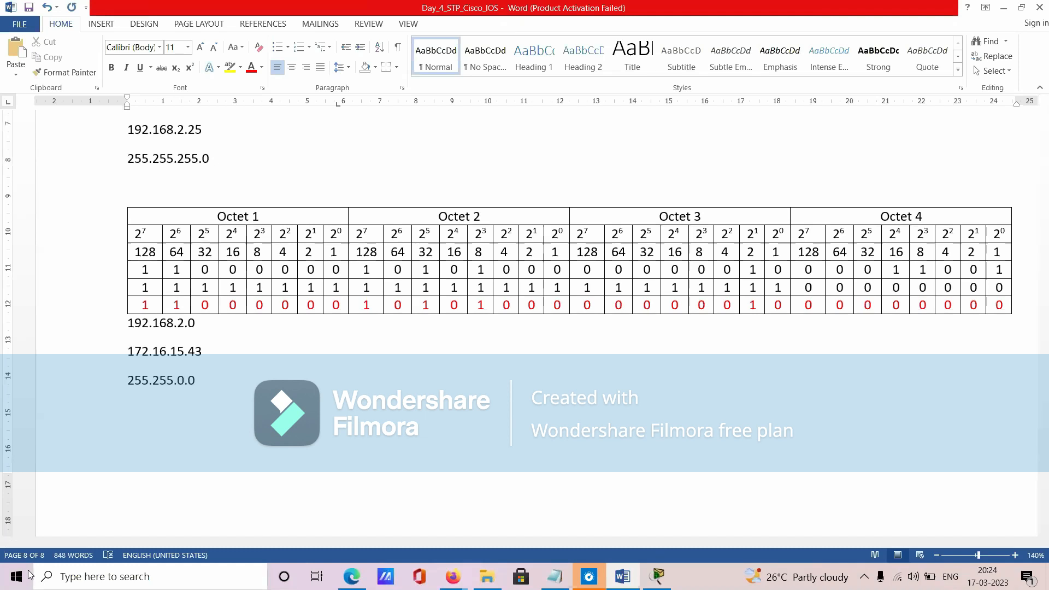
pyautogui.write('____________________')
# - Add a full-width horizontal line under the 255.255.0.0 mask, and insert a blank line above 172.16.15.43
pyautogui.press('BackSpace')
pyautogui.press('BackSpace')
pyautogui.press('BackSpace')
pyautogui.press('BackSpace')
pyautogui.press('BackSpace')
pyautogui.press('BackSpace')
pyautogui.press('BackSpace')
pyautogui.press('BackSpace')
pyautogui.press('BackSpace')
pyautogui.press('BackSpace')
pyautogui.press('BackSpace')
pyautogui.press('BackSpace')
pyautogui.press('BackSpace')
pyautogui.press('BackSpace')
pyautogui.press('BackSpace')
pyautogui.press('BackSpace')
pyautogui.press('BackSpace')
pyautogui.press('BackSpace')
pyautogui.write('------------------------------------------')
pyautogui.press('Return')
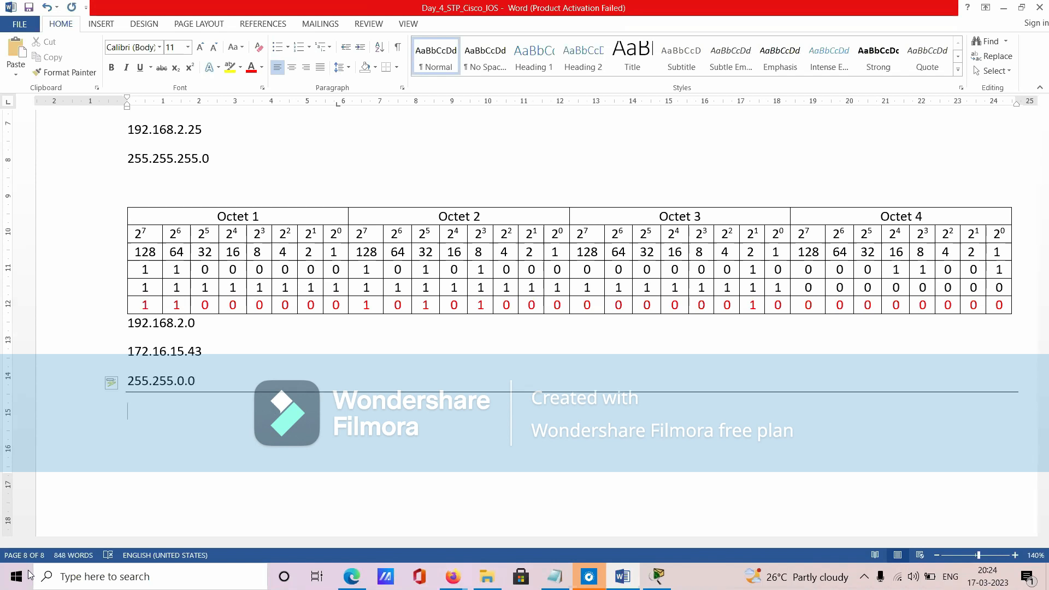
pyautogui.click(167, 323)
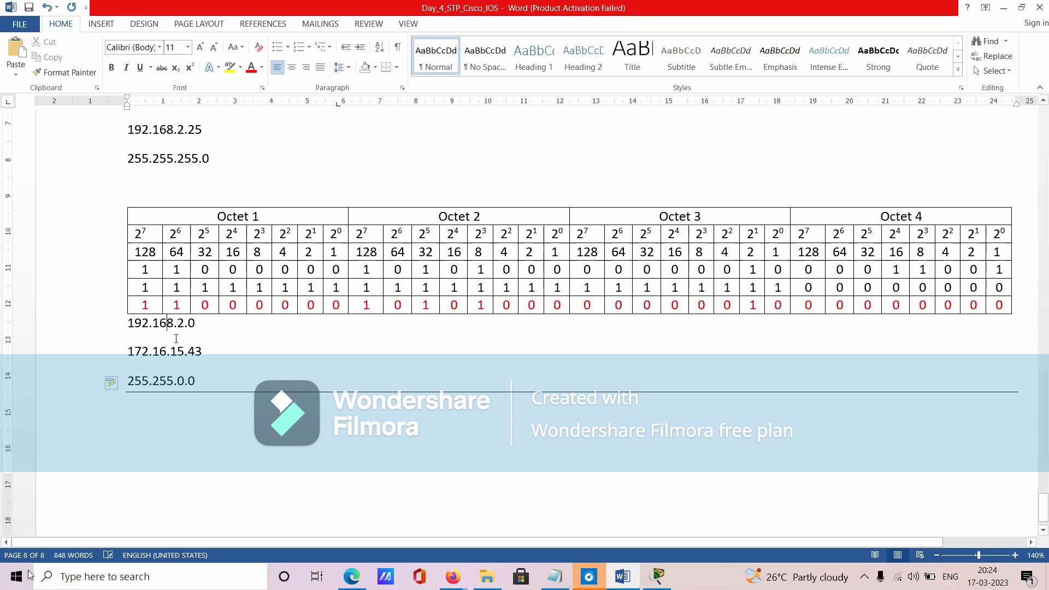
pyautogui.press('Return')
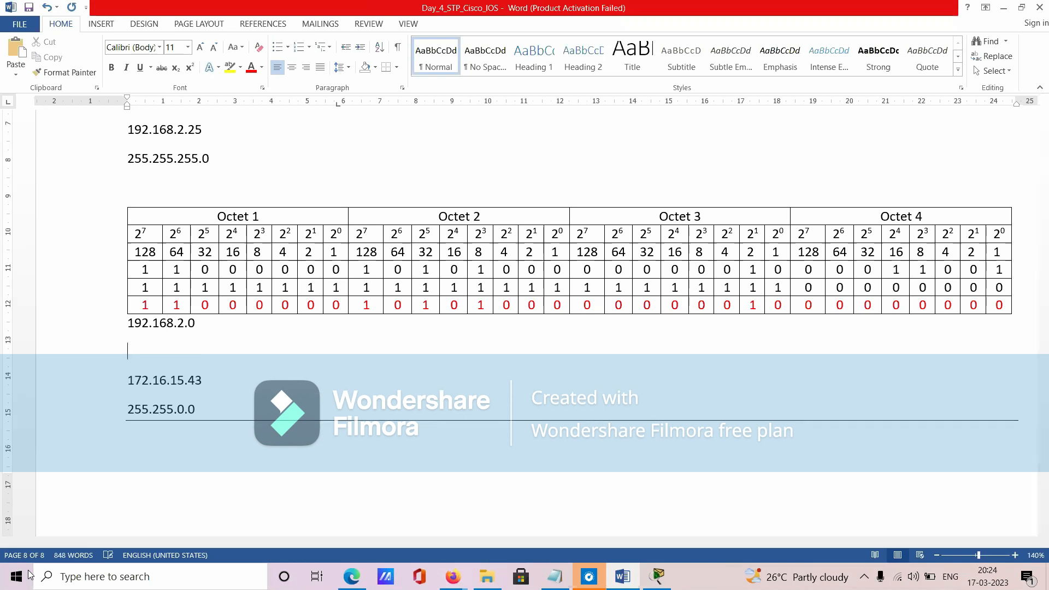
# - Highlight the first octets of 172.16.15.43 and its mask, and the matching Octet 1 address and mask bits in the table above
pyautogui.scroll(-1, 203, 341)
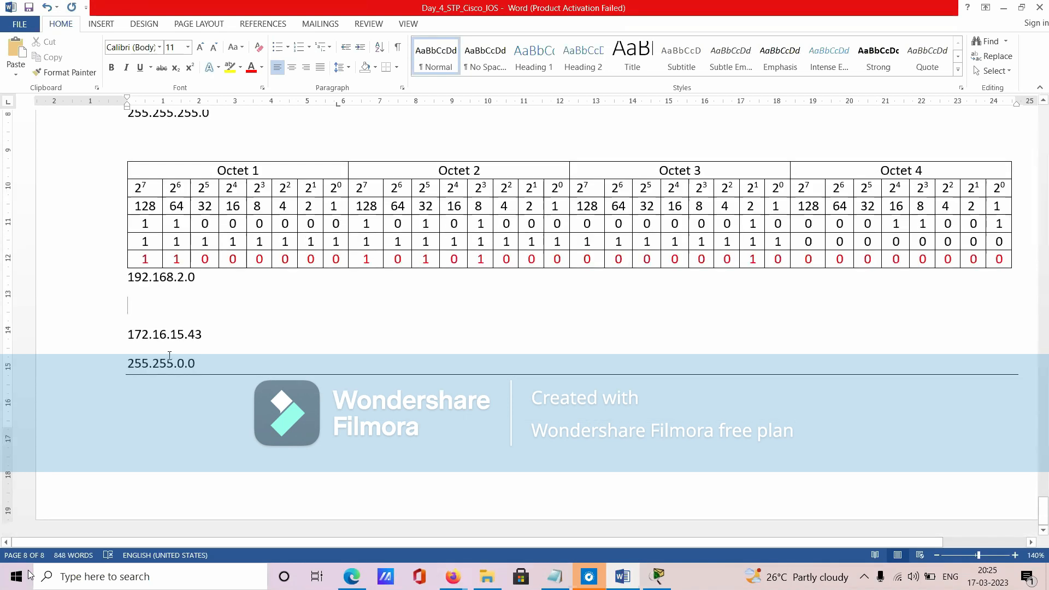
pyautogui.moveTo(125, 338); pyautogui.dragTo(149, 339)
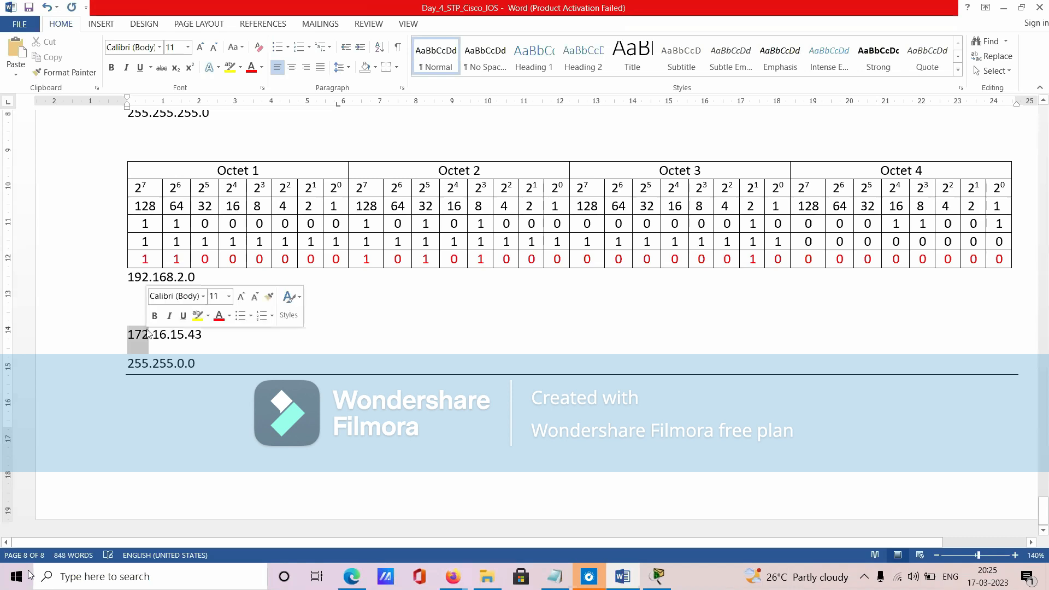
pyautogui.moveTo(151, 219); pyautogui.dragTo(338, 223)
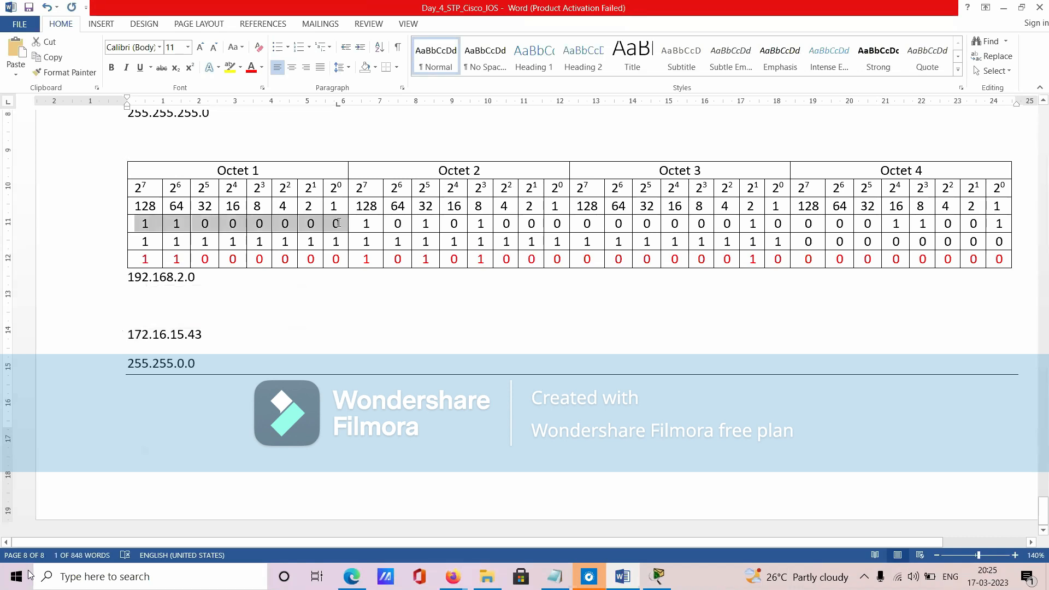
pyautogui.moveTo(339, 227)
pyautogui.mouseDown()
pyautogui.moveTo(337, 243)
pyautogui.moveTo(328, 224)
pyautogui.moveTo(207, 210)
pyautogui.moveTo(340, 223)
pyautogui.mouseUp()
pyautogui.click(340, 224)
pyautogui.moveTo(144, 226); pyautogui.dragTo(335, 219)
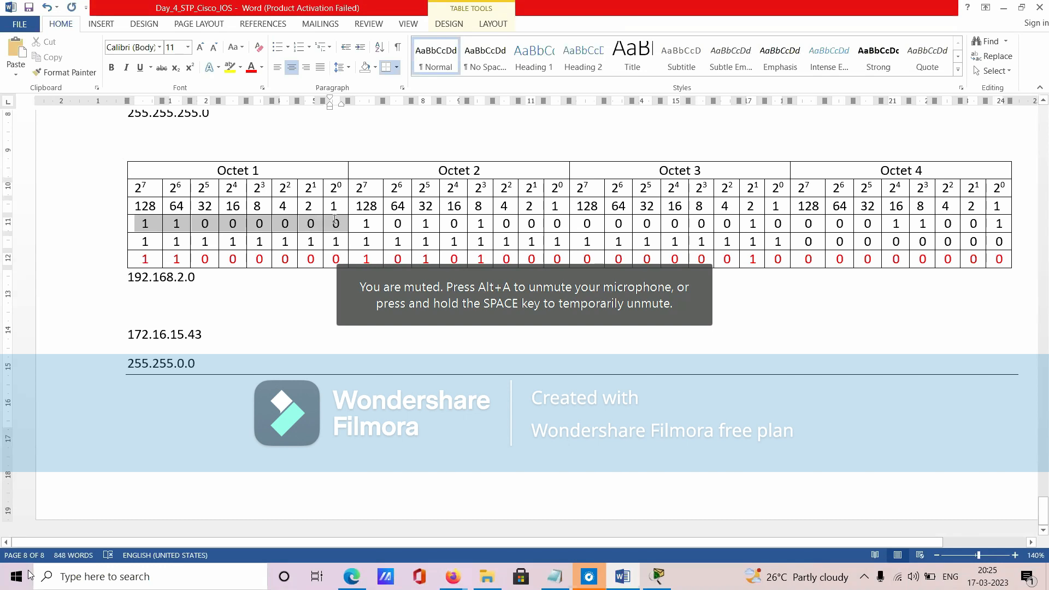
pyautogui.moveTo(128, 336); pyautogui.dragTo(150, 364)
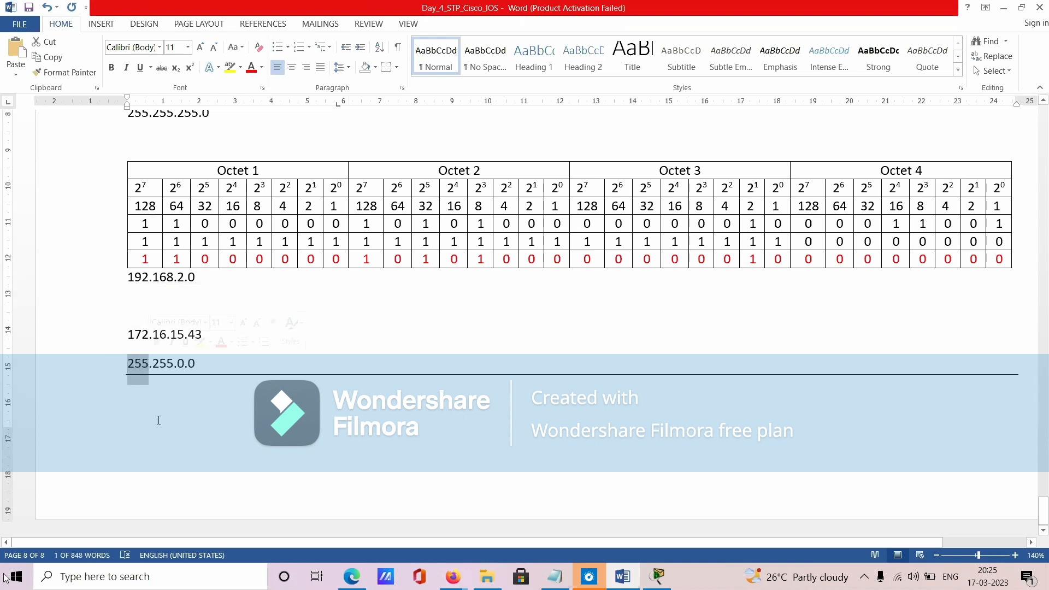
pyautogui.click(204, 457)
pyautogui.moveTo(143, 242); pyautogui.dragTo(337, 223)
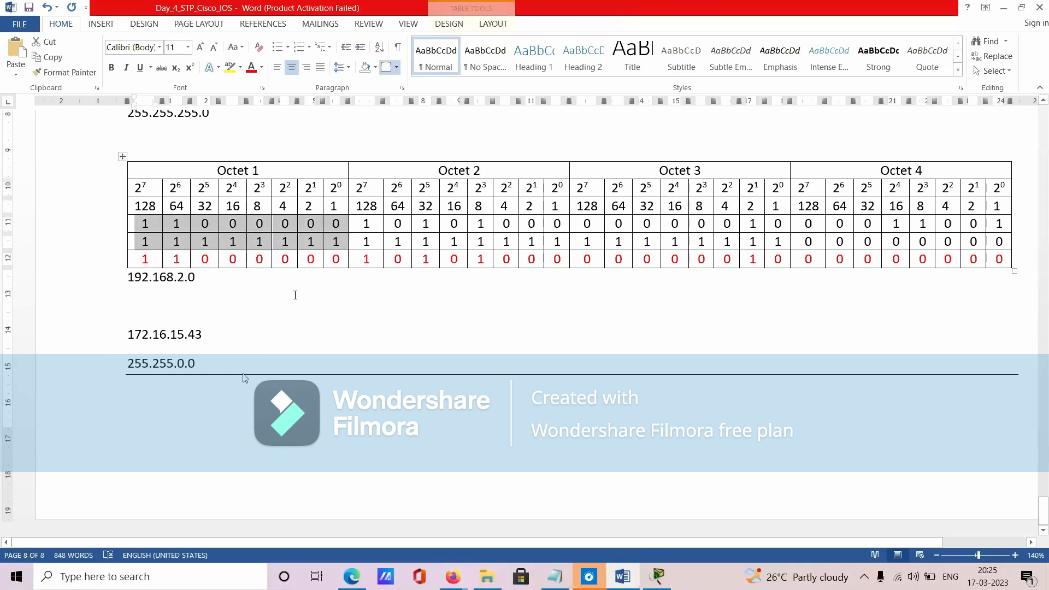
# - Highlight 172 and 255 in the new address pair, and find the word AND in the "AND Operation." heading above the first table
pyautogui.click(134, 399)
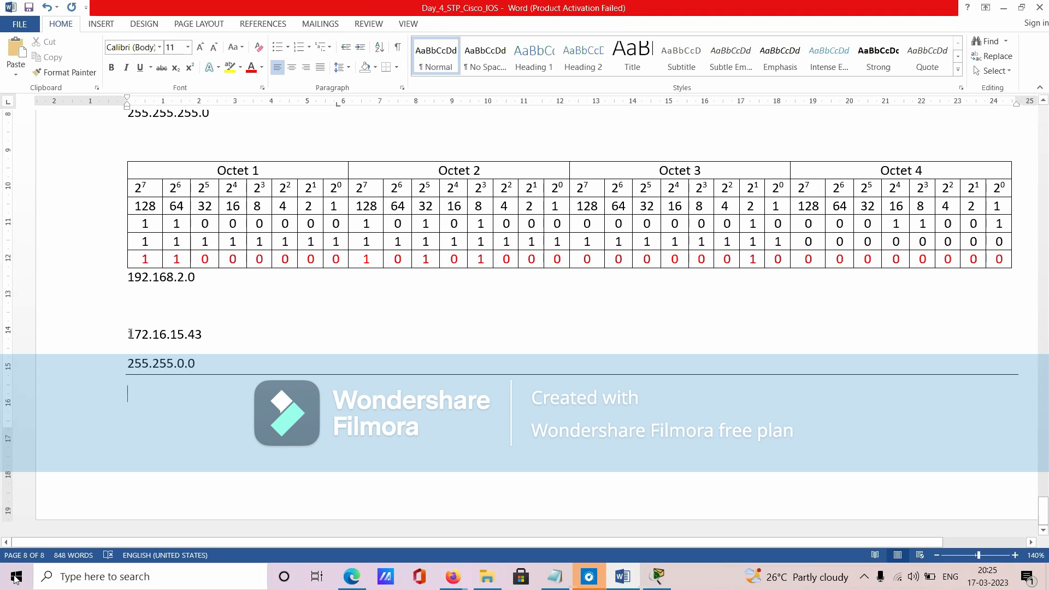
pyautogui.moveTo(126, 334); pyautogui.dragTo(149, 333)
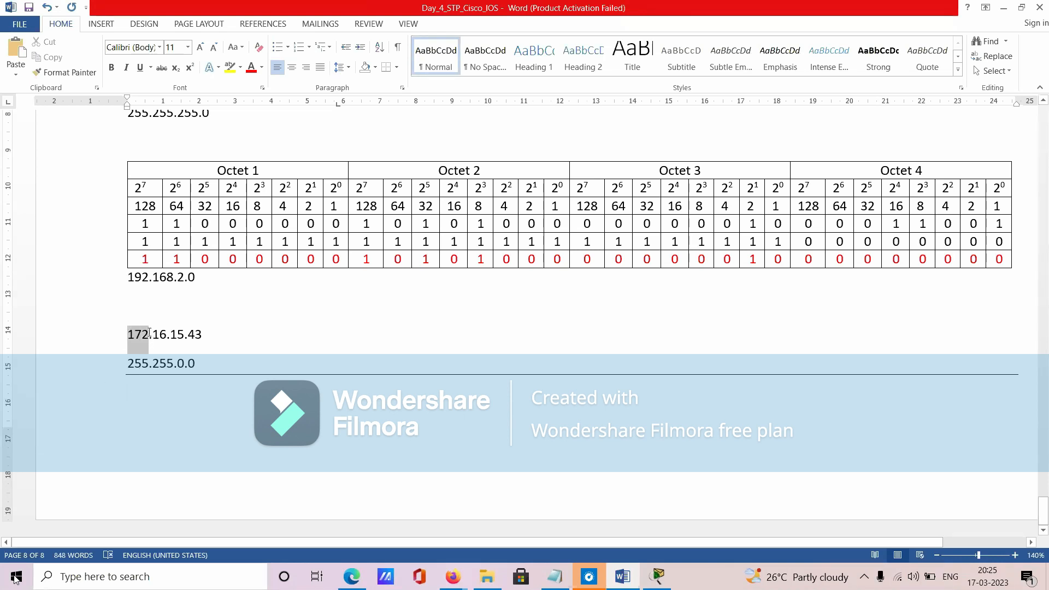
pyautogui.moveTo(127, 364); pyautogui.dragTo(147, 368)
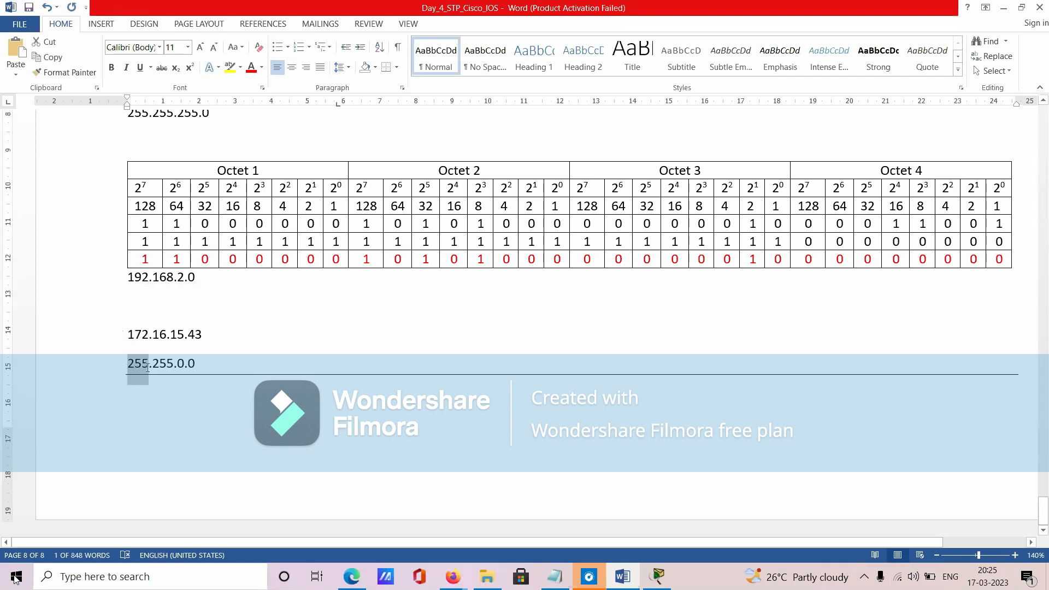
pyautogui.click(144, 404)
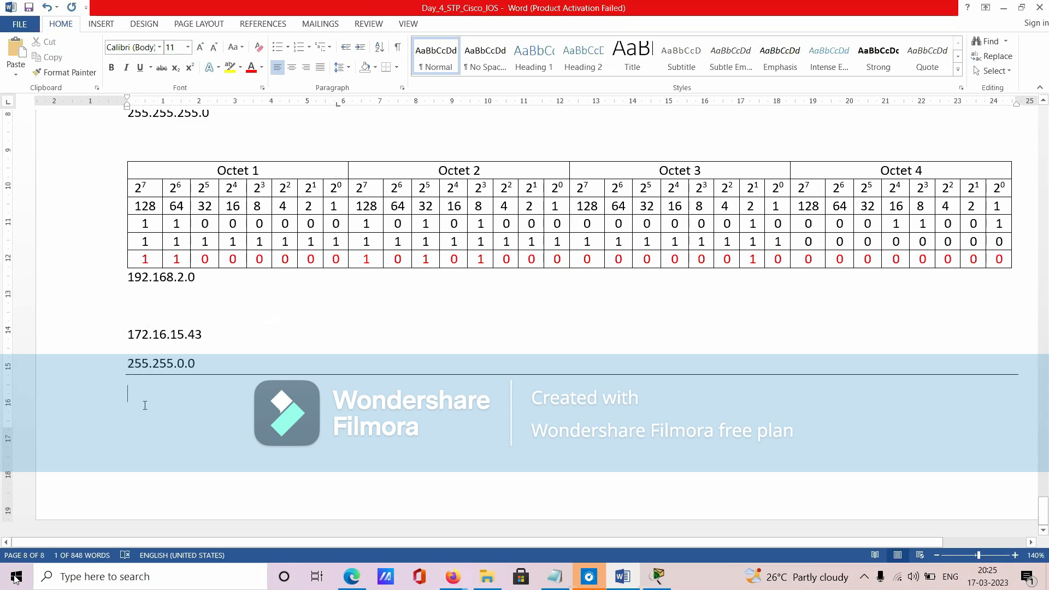
pyautogui.scroll(6, 141, 328)
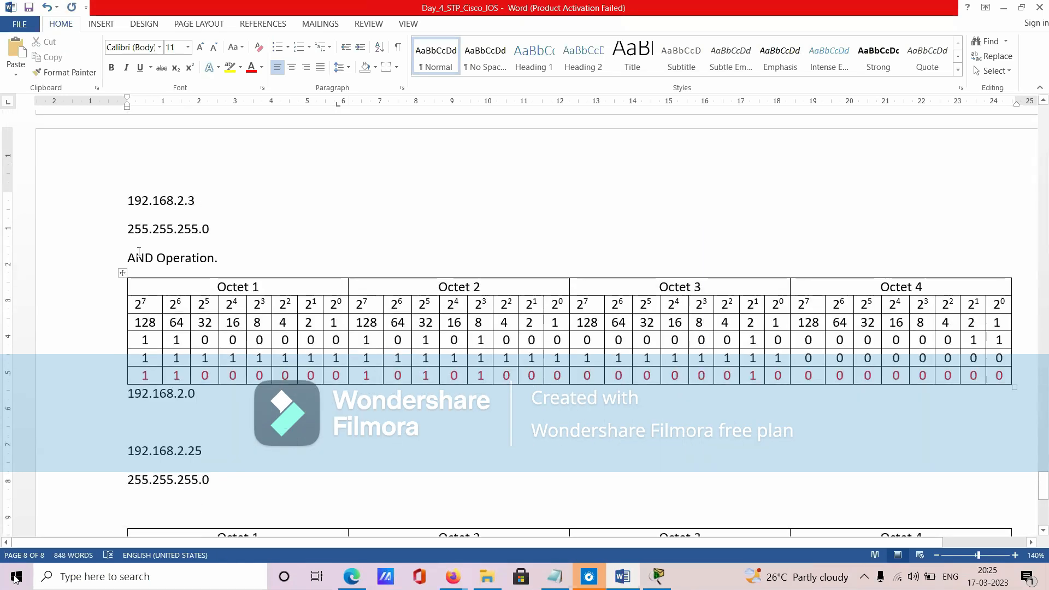
pyautogui.doubleClick(133, 258)
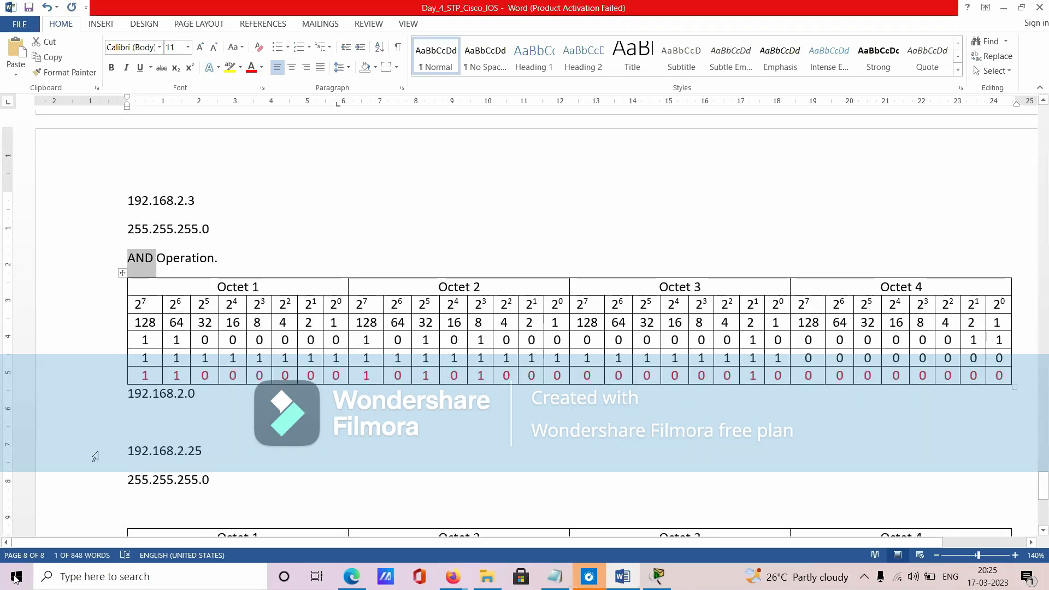
# - Highlight the first octets 172 and 255 together in the 172.16.15.43 and 255.255.0.0 lines
pyautogui.scroll(-5, 98, 470)
pyautogui.moveTo(128, 379); pyautogui.dragTo(149, 408)
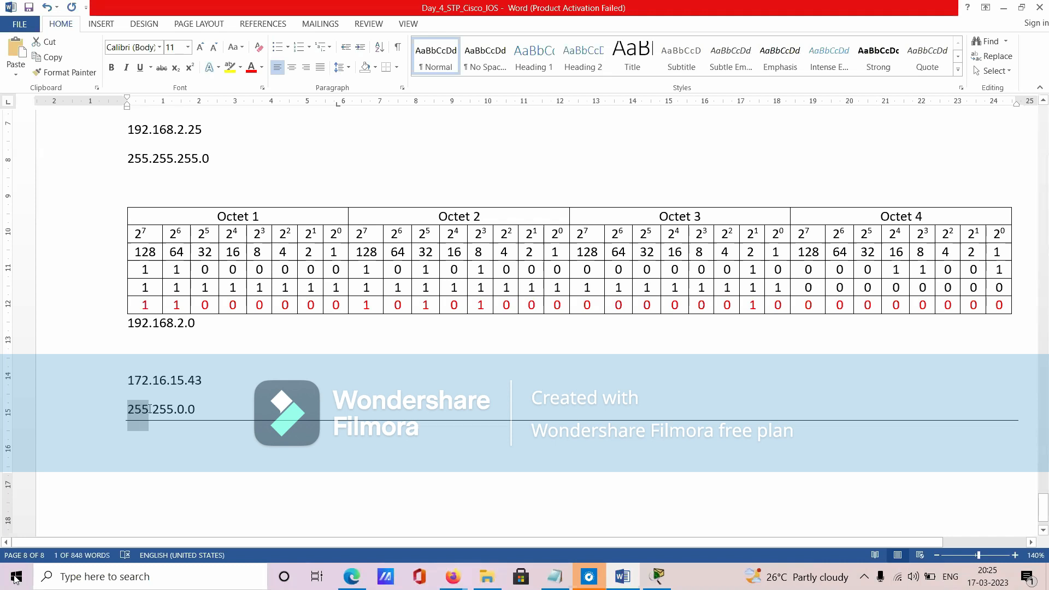
pyautogui.click(140, 448)
pyautogui.moveTo(130, 376); pyautogui.dragTo(151, 411)
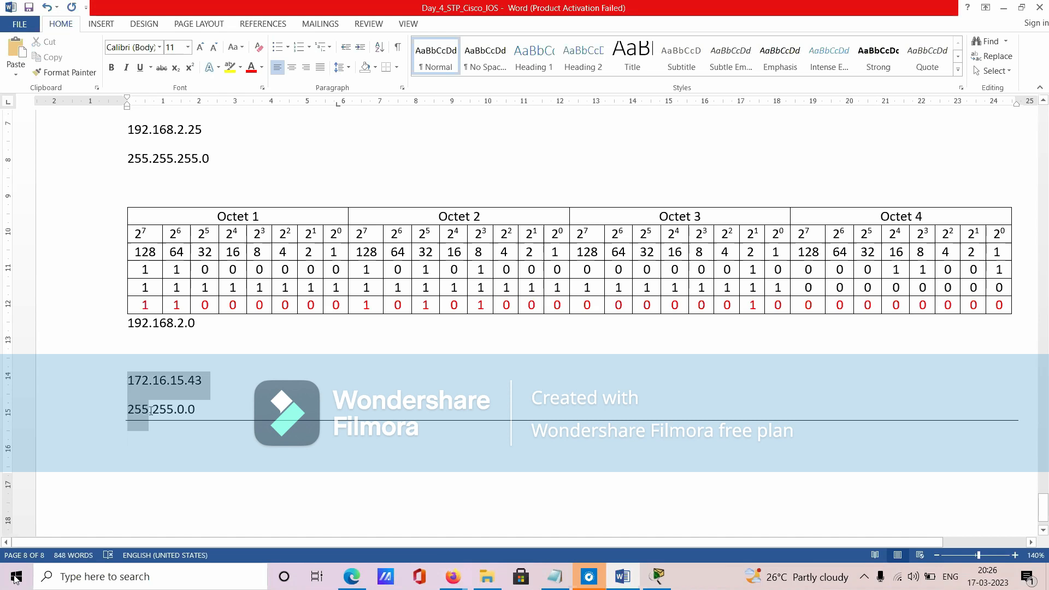
# - Enter the network address "172.16.0.0" below the line under the 255.255.0.0 mask, and mute the microphone
pyautogui.click(143, 437)
pyautogui.write('172.16.')
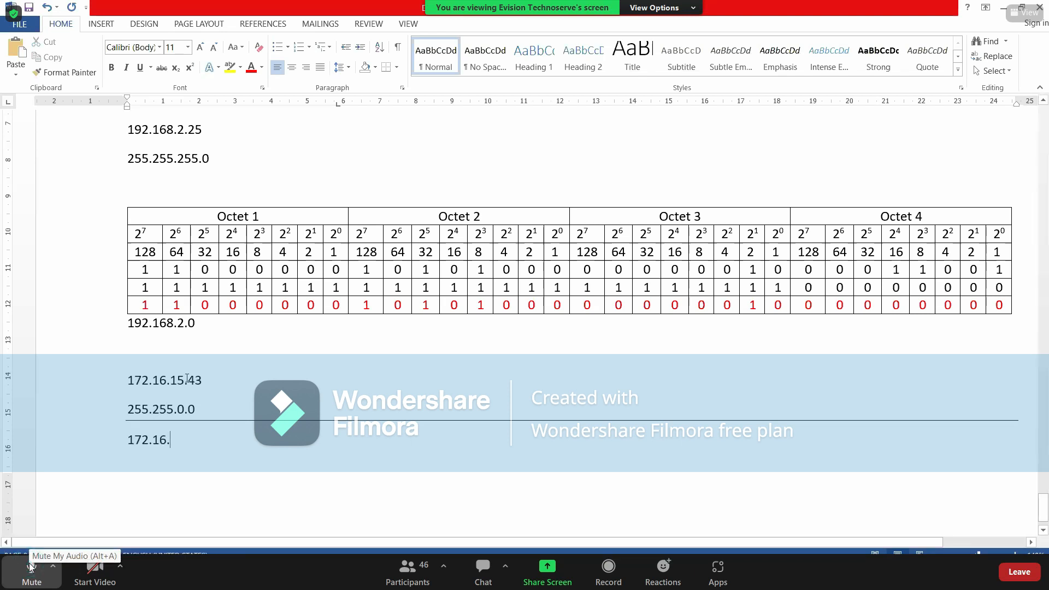
pyautogui.click(30, 567)
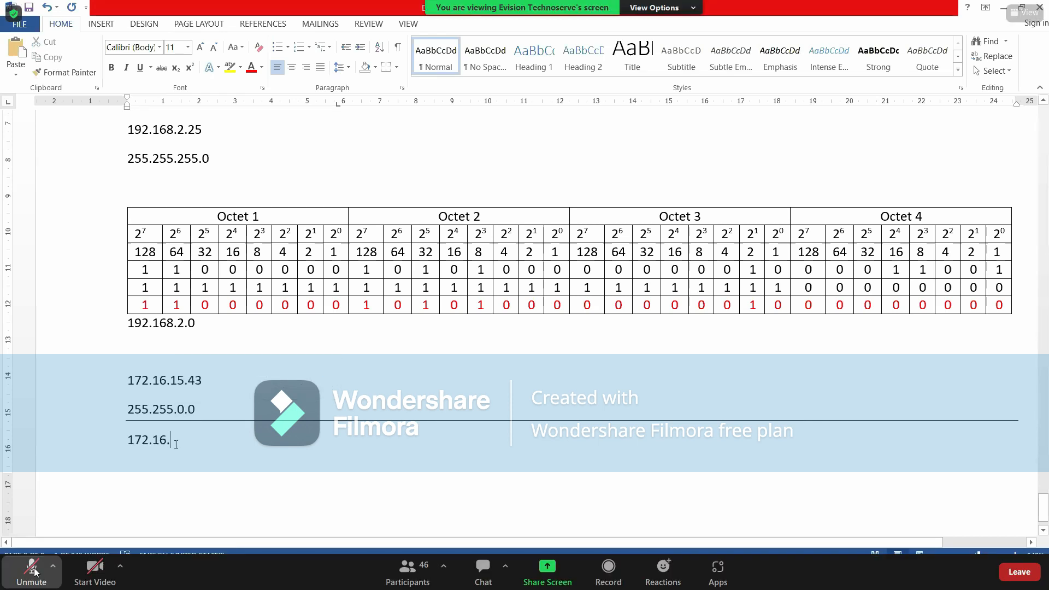
pyautogui.click(26, 574)
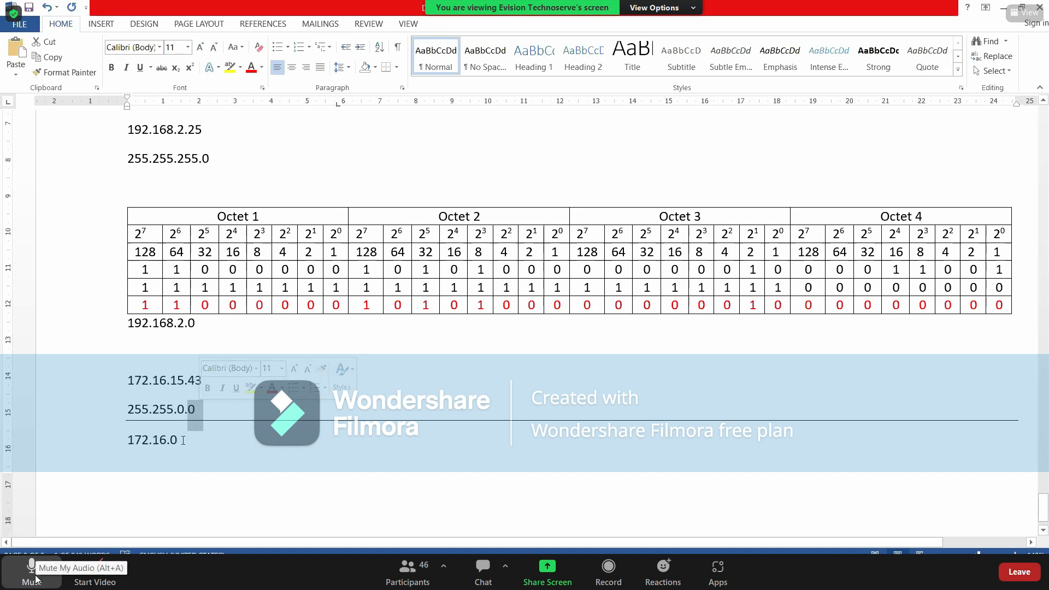
pyautogui.click(34, 578)
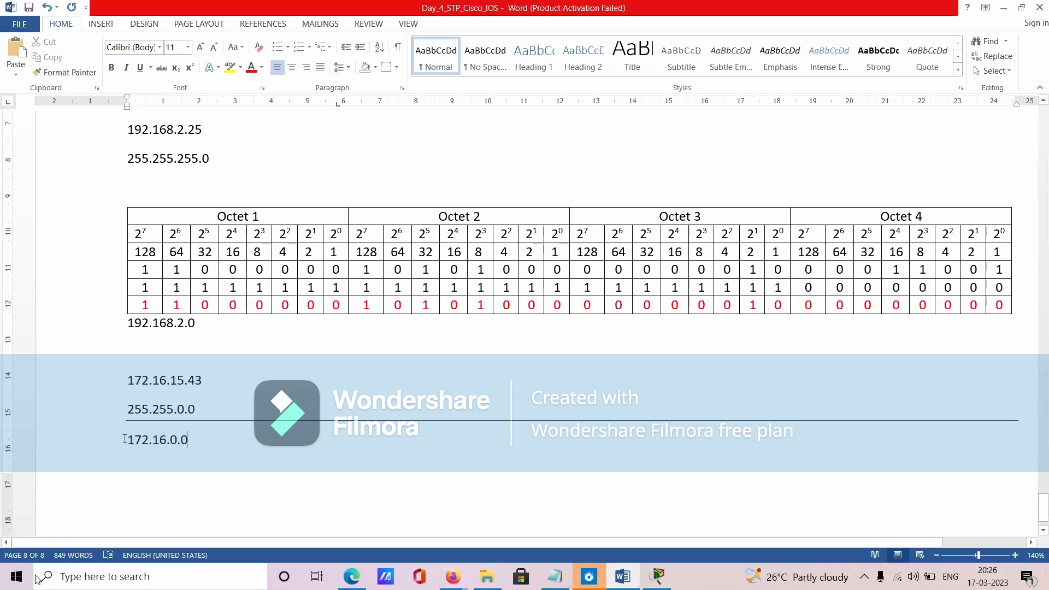
pyautogui.moveTo(125, 440); pyautogui.dragTo(222, 445)
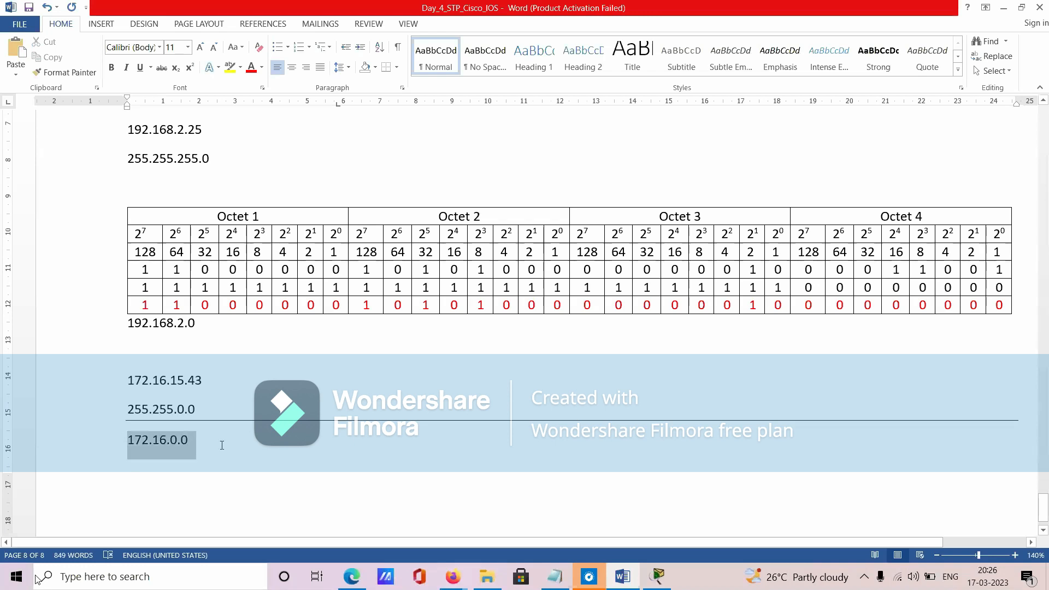
pyautogui.click(222, 445)
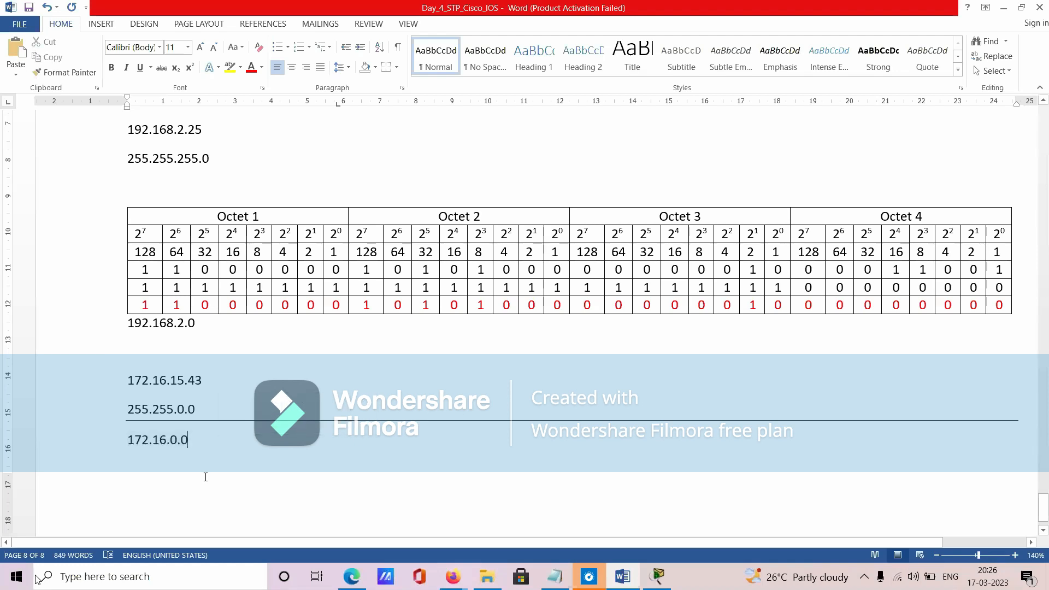
pyautogui.doubleClick(141, 482)
pyautogui.doubleClick(200, 447)
# - Switch to Cisco Packet Tracer and place a note reading "172.16.0.0" just above switch S2, clear of its cables
pyautogui.hotkey('alt', 'Tab')
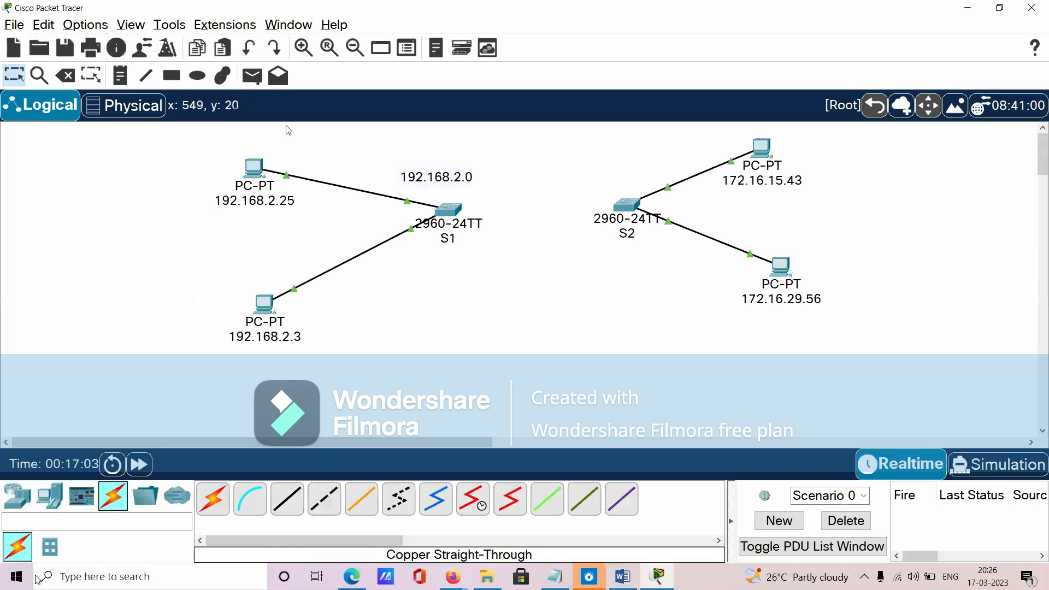
pyautogui.click(616, 178)
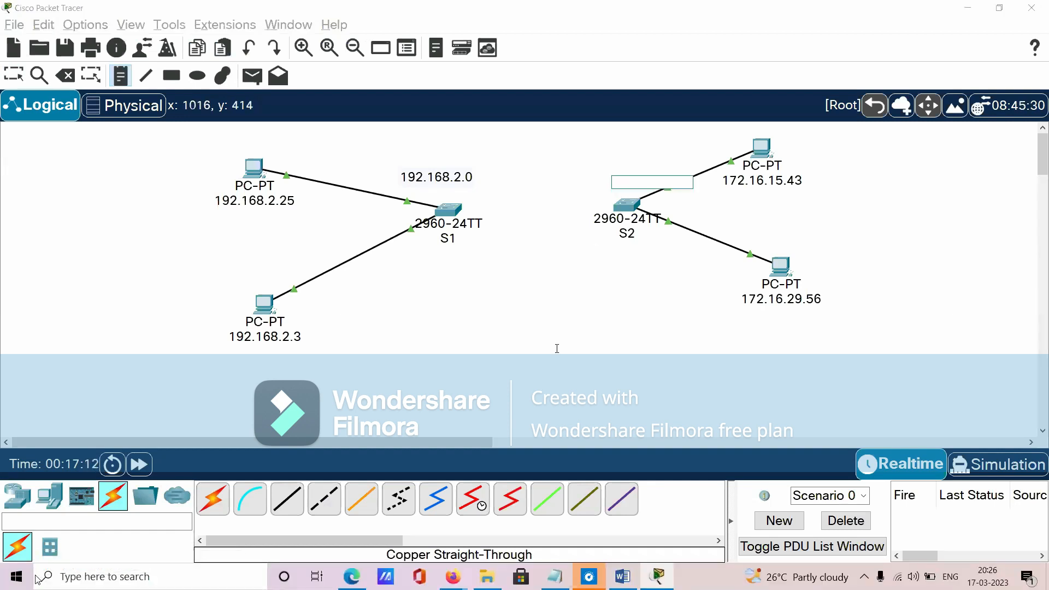
pyautogui.write('172.16')
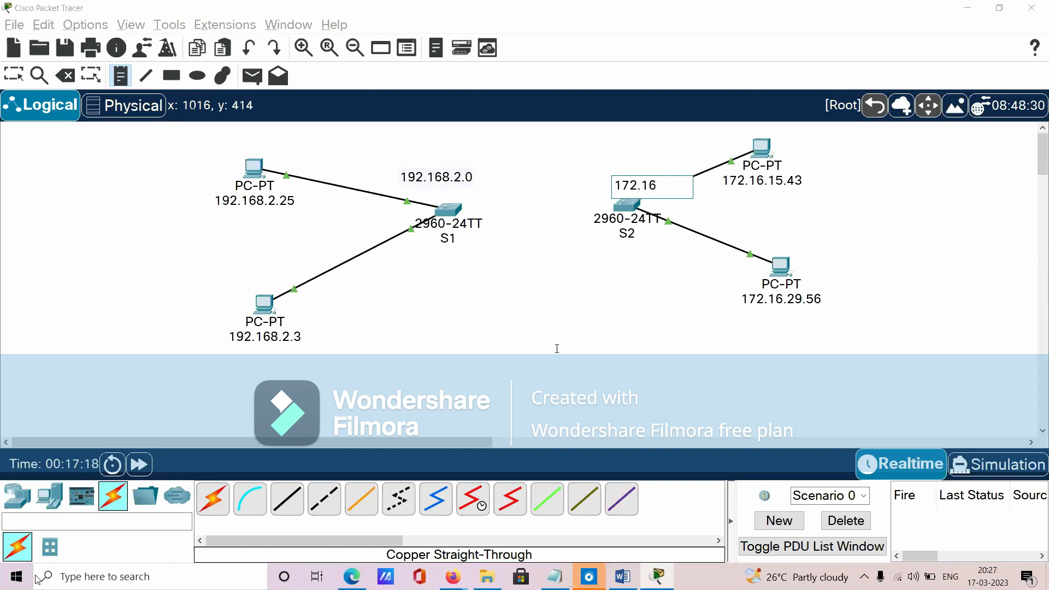
pyautogui.write('.0.0')
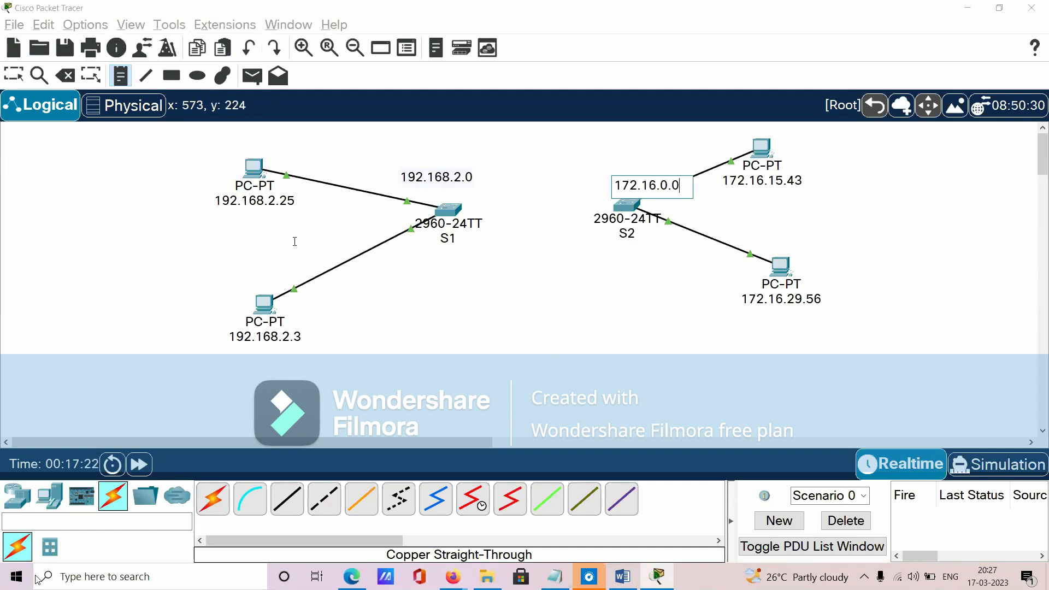
pyautogui.click(13, 75)
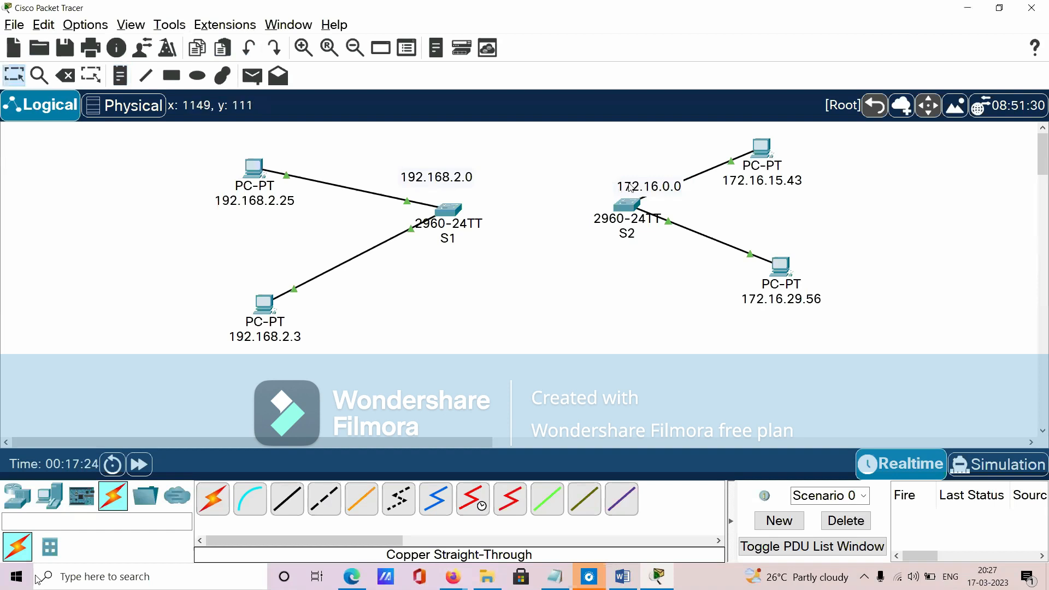
pyautogui.moveTo(631, 188); pyautogui.dragTo(588, 177)
# - Select the 172.16.29.56 PC, and in the Word document enter "172.16.29.56" and the mask "255.255.0.0" on separate lines of a new page
pyautogui.moveTo(890, 365); pyautogui.dragTo(733, 249)
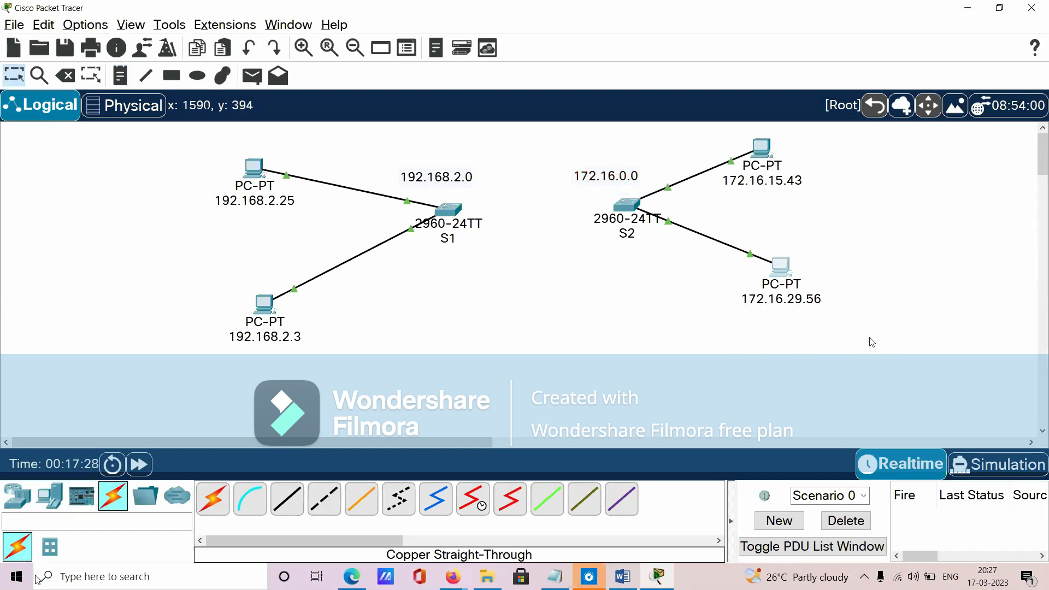
pyautogui.moveTo(870, 337); pyautogui.dragTo(753, 277)
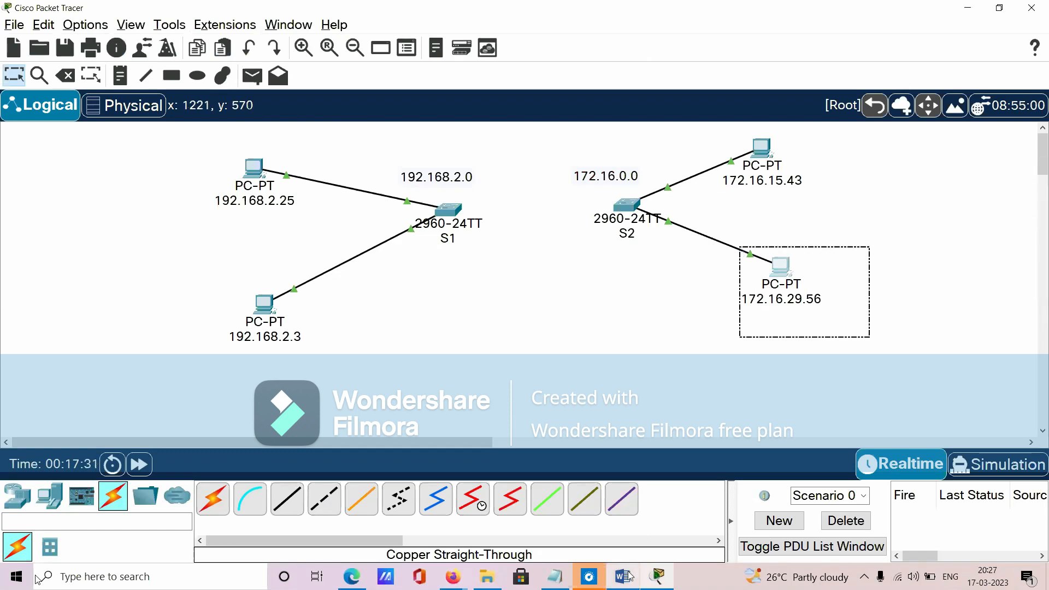
pyautogui.click(622, 576)
pyautogui.hotkey('ctrl', 'Return')
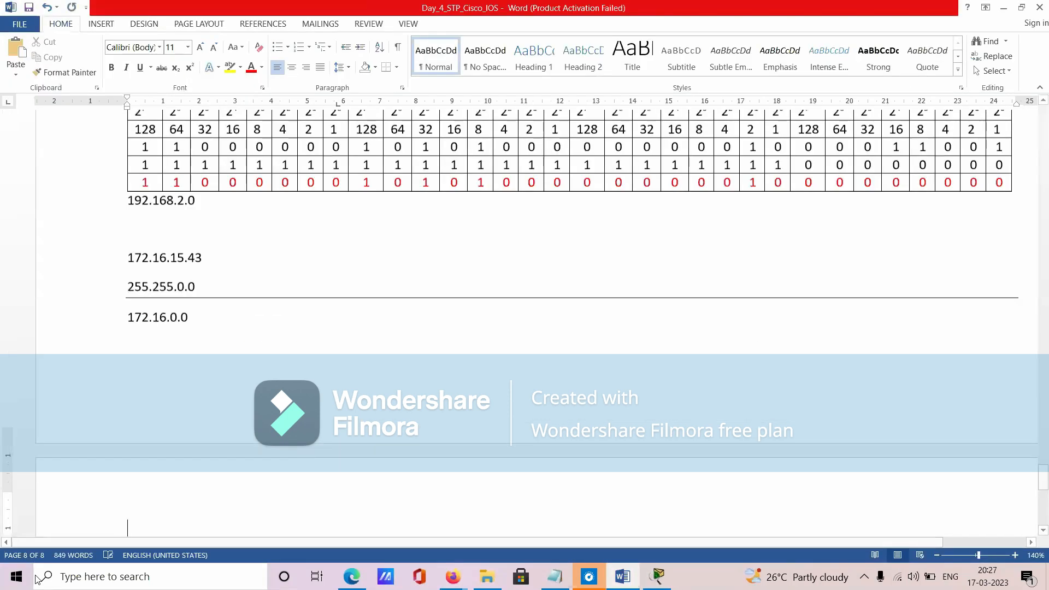
pyautogui.write('172.16.29.56')
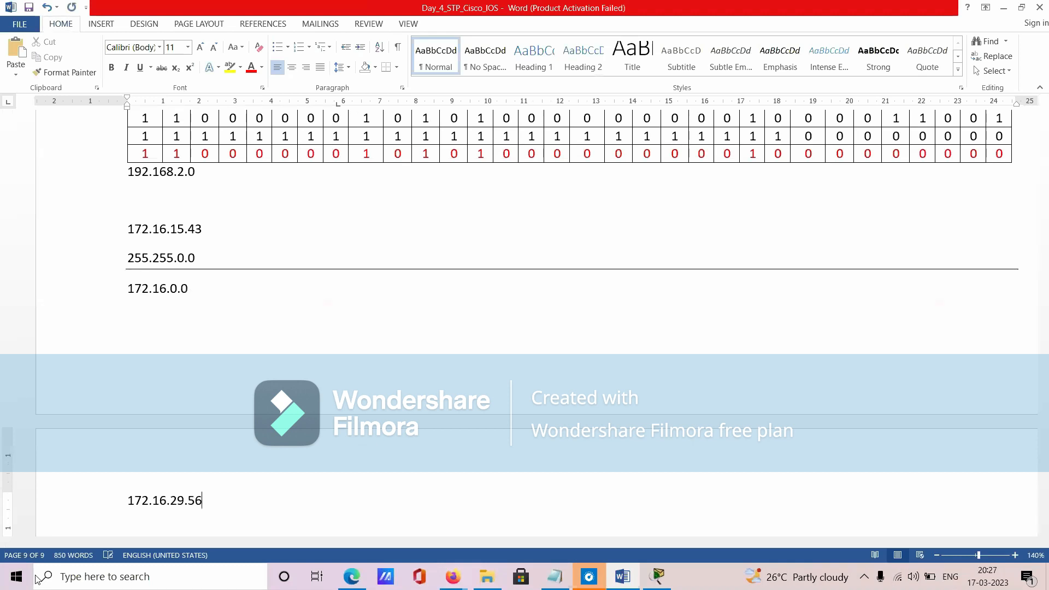
pyautogui.write(' 255.255.0.0')
# - Add a full-width horizontal line under the second 255.255.0.0 mask and enter the network address "172.16.0.0" below it
pyautogui.press('Return')
pyautogui.write('--------------------')
pyautogui.press('Return')
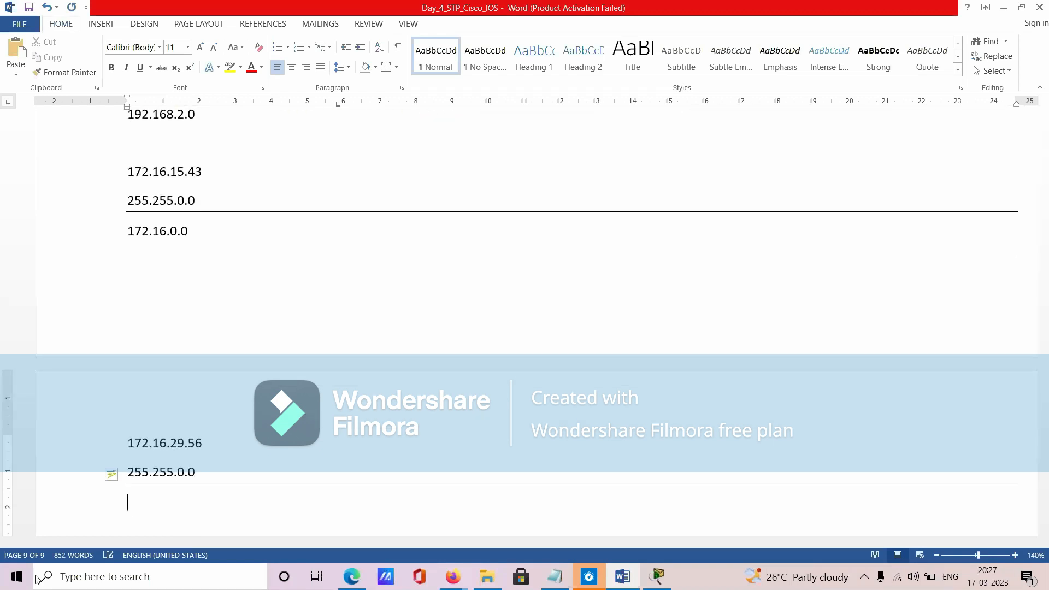
pyautogui.write('172.16.0.0')
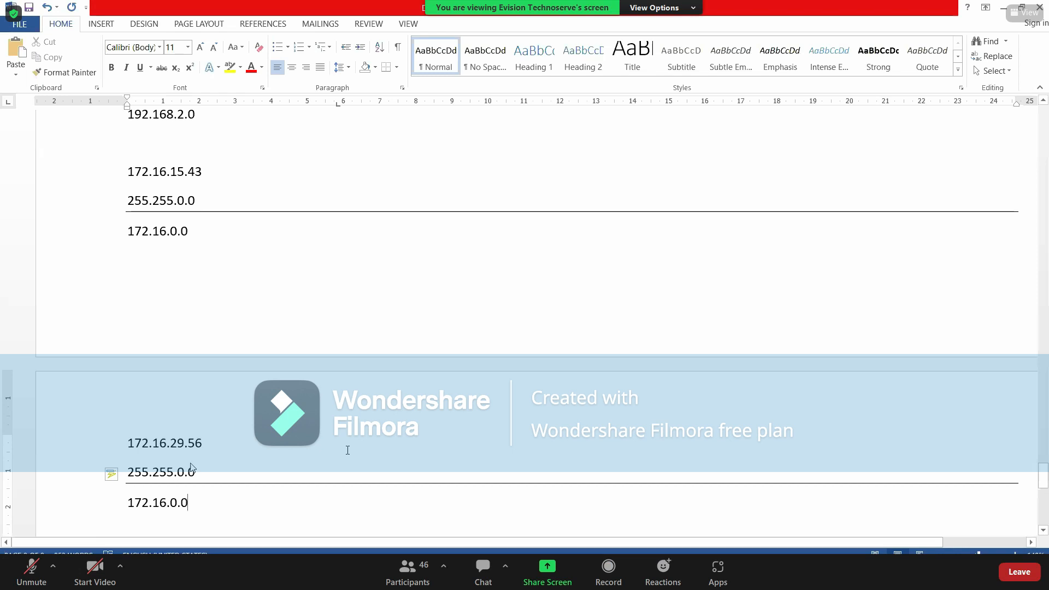
pyautogui.click(109, 495)
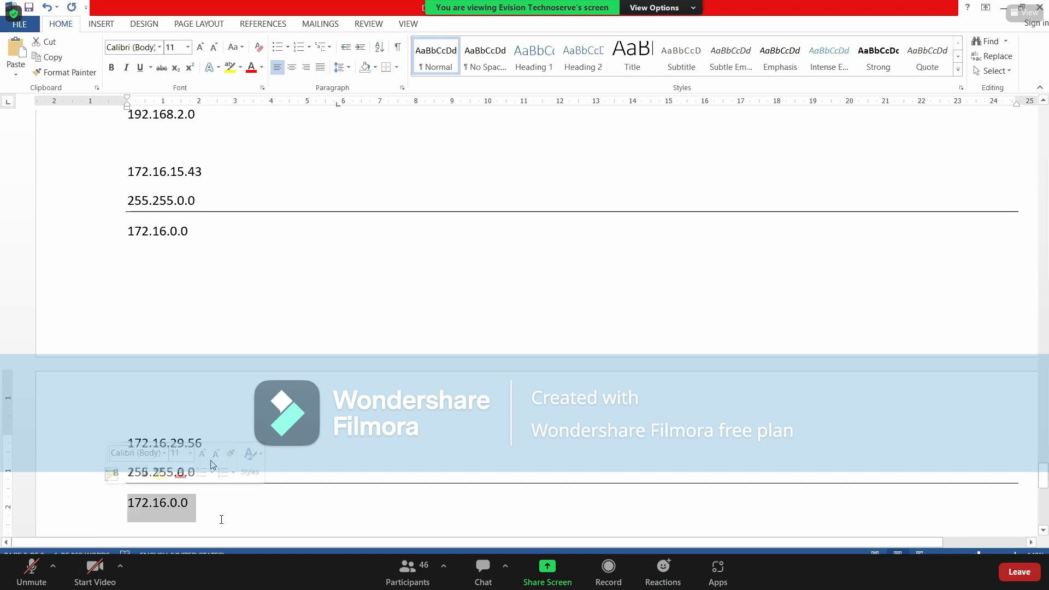
pyautogui.click(221, 517)
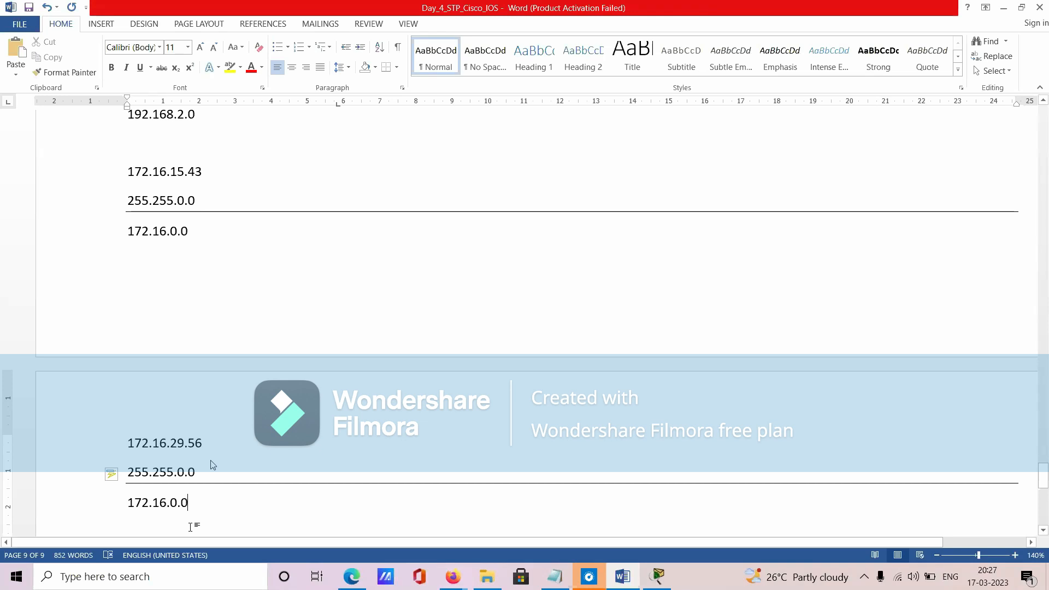
# - Switch to Cisco Packet Tracer and mark out the S2 network area with a selection box
pyautogui.hotkey('alt', 'Tab')
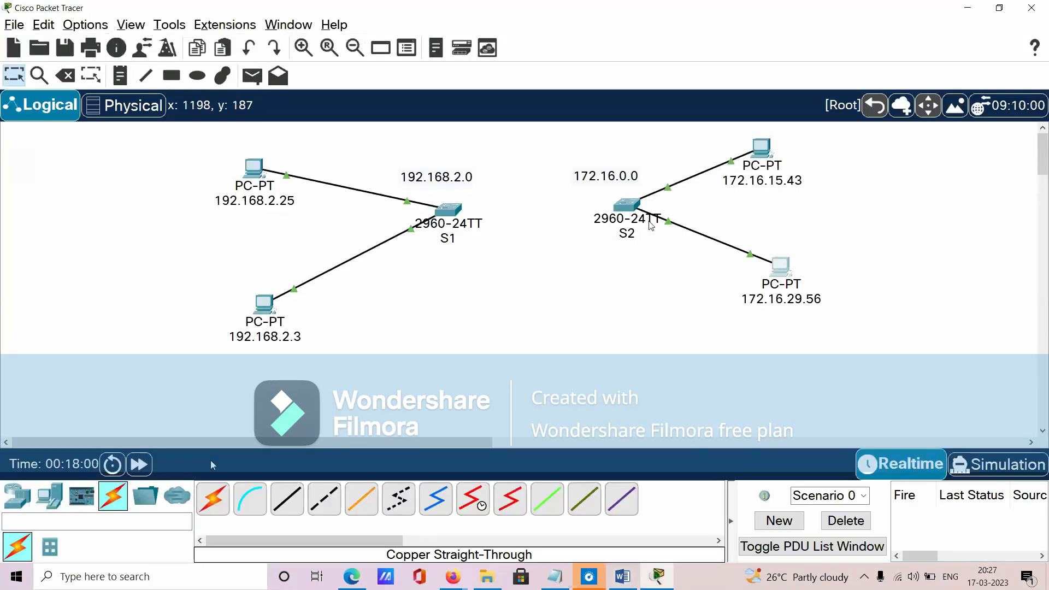
pyautogui.moveTo(554, 159); pyautogui.dragTo(814, 361)
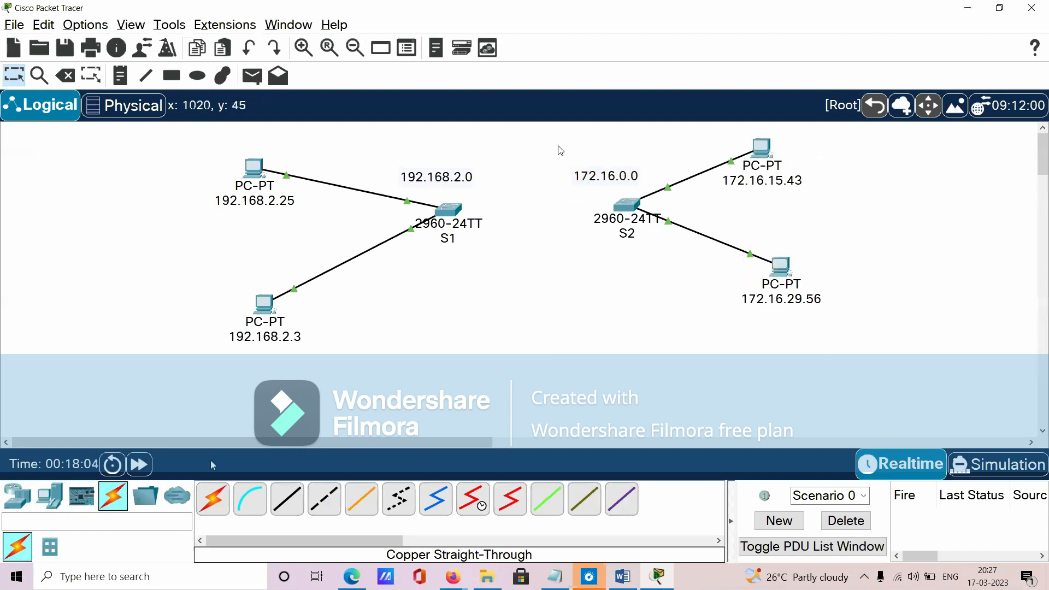
# - Mark out the S1 network and the S2 network in turn with selection boxes
pyautogui.moveTo(558, 142); pyautogui.dragTo(897, 283)
pyautogui.moveTo(820, 209); pyautogui.dragTo(719, 131)
pyautogui.moveTo(836, 325); pyautogui.dragTo(724, 248)
pyautogui.click(671, 356)
pyautogui.moveTo(547, 136); pyautogui.dragTo(864, 324)
pyautogui.moveTo(202, 133); pyautogui.dragTo(488, 367)
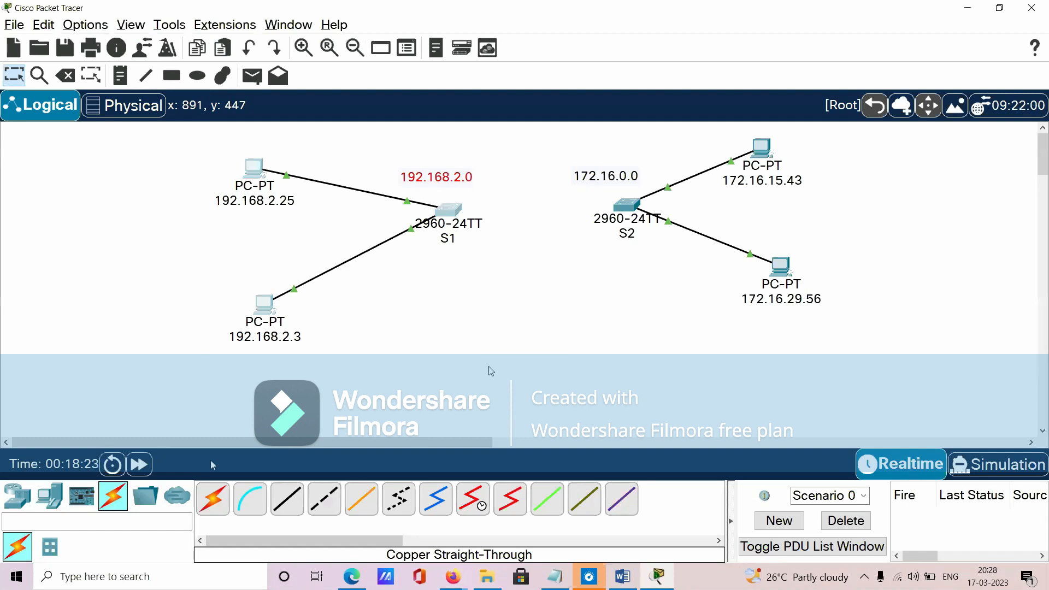
pyautogui.click(544, 232)
pyautogui.moveTo(552, 132); pyautogui.dragTo(830, 349)
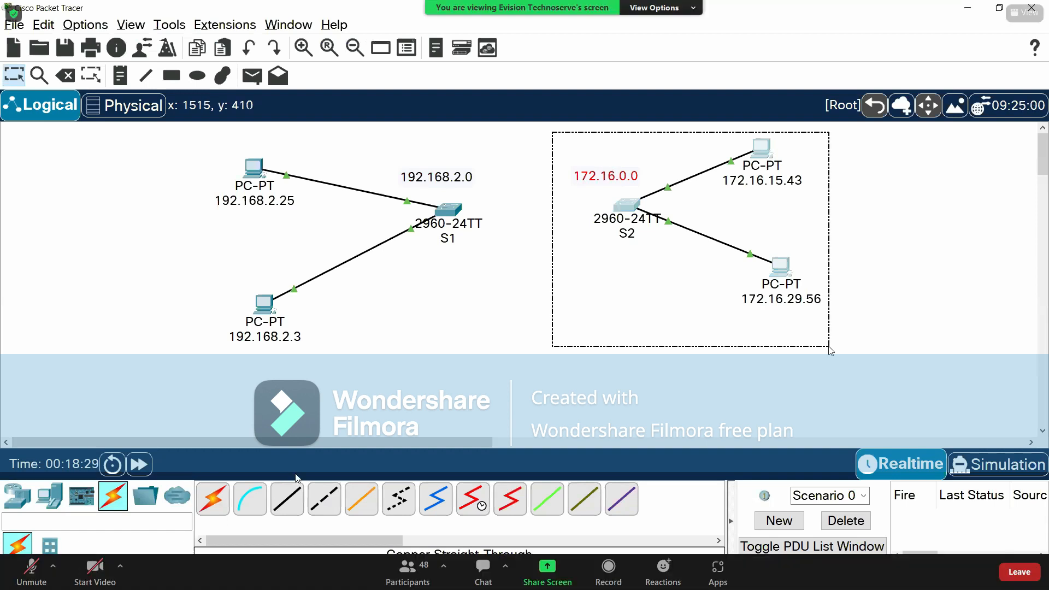
pyautogui.click(579, 443)
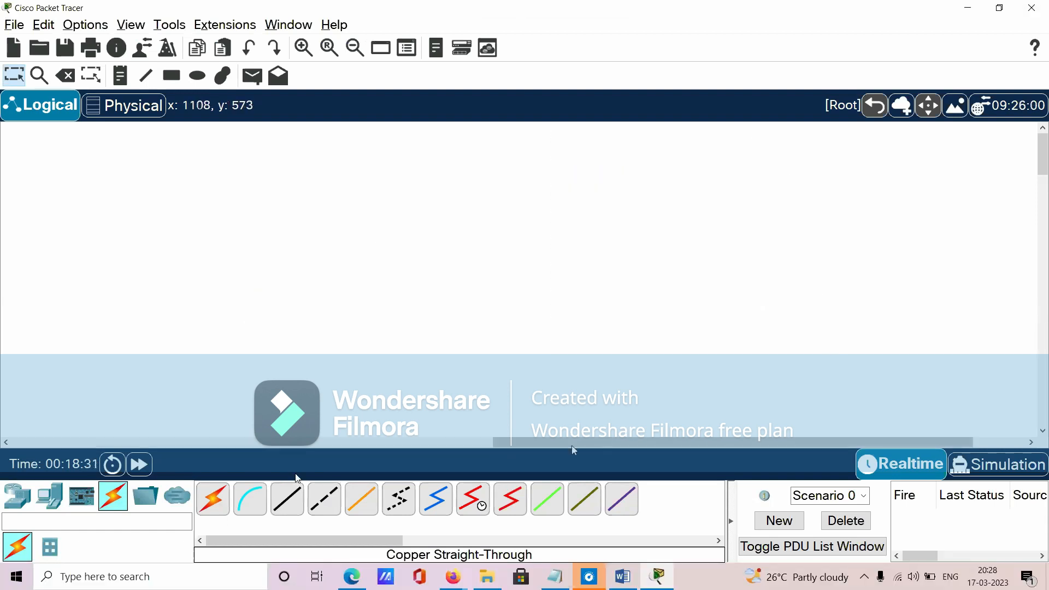
pyautogui.moveTo(521, 443); pyautogui.dragTo(41, 446)
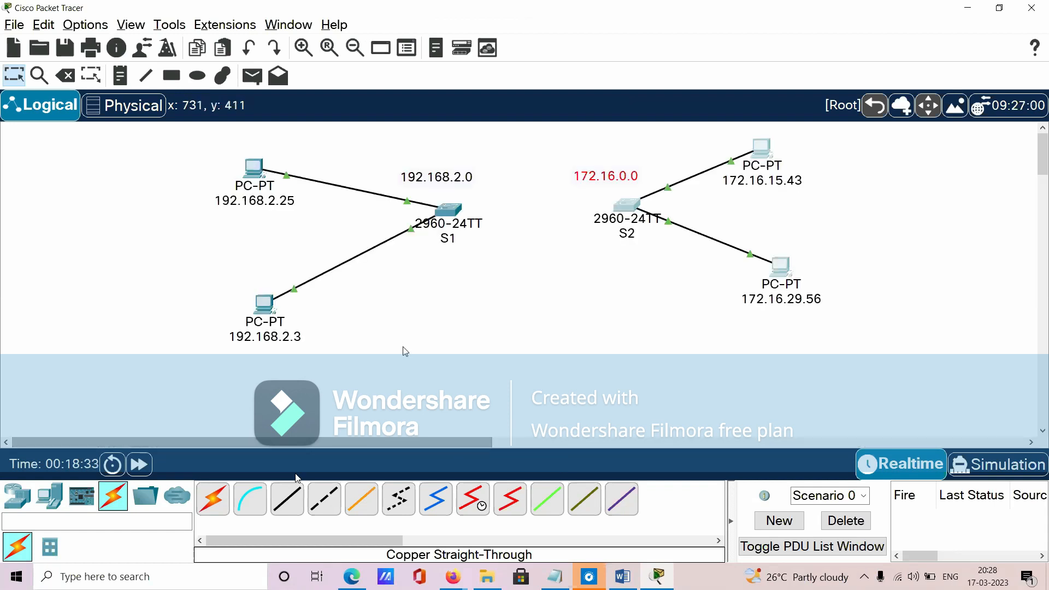
# - Give the PC labelled 192.168.2.25 the static IPv4 address 192.168.2.25 with subnet mask 255.255.255.0
pyautogui.click(255, 167)
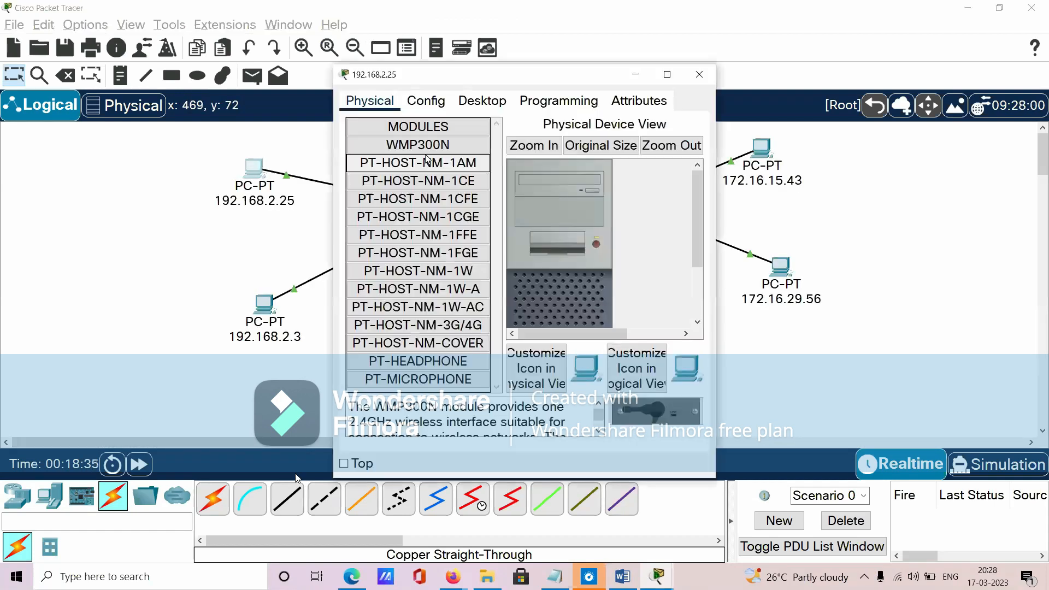
pyautogui.click(483, 102)
pyautogui.click(386, 147)
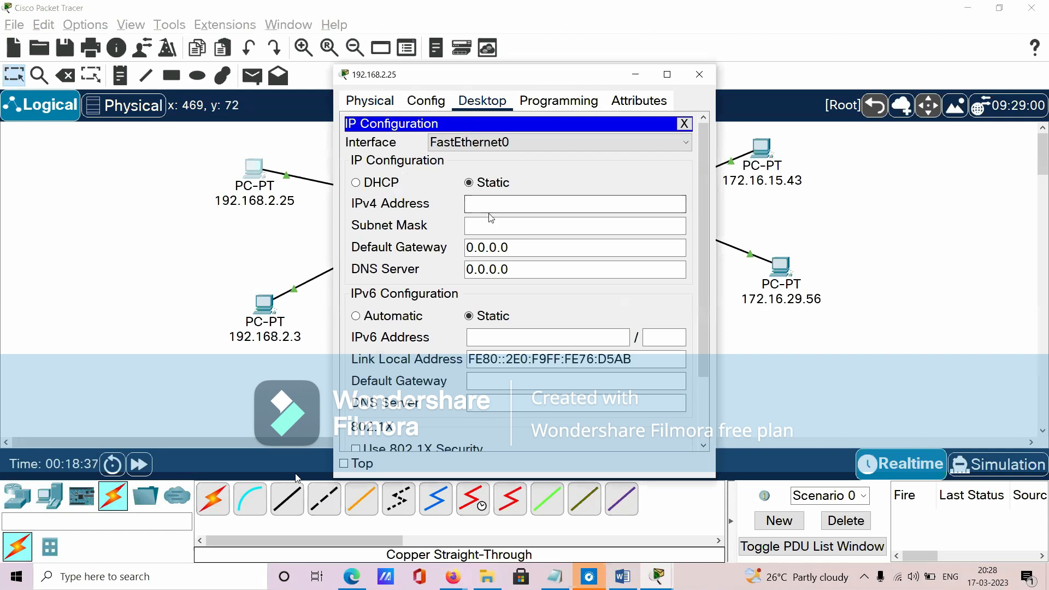
pyautogui.moveTo(483, 82); pyautogui.dragTo(598, 105)
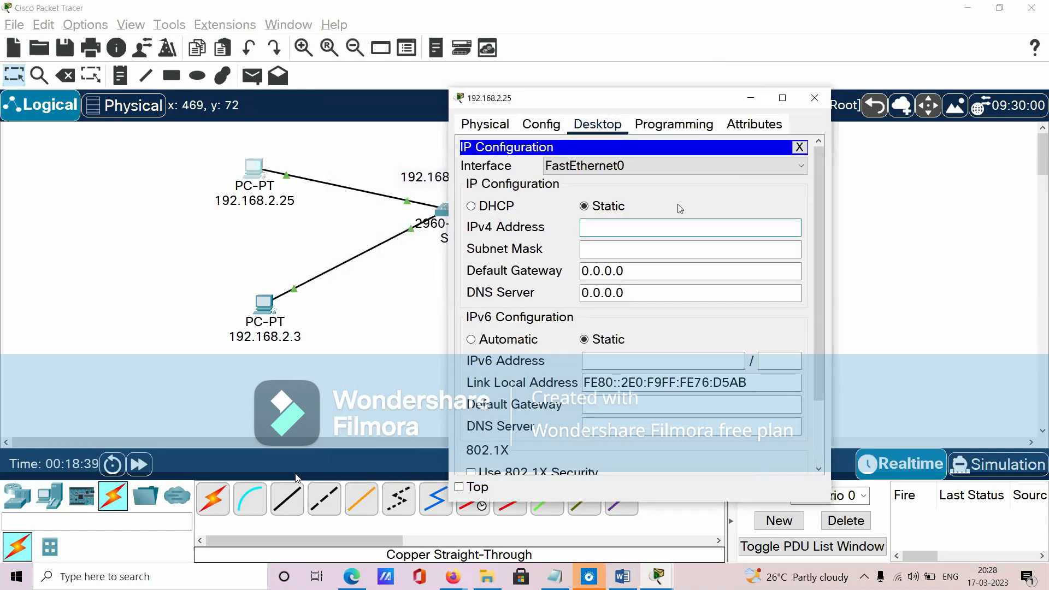
pyautogui.write('192.168.2.25')
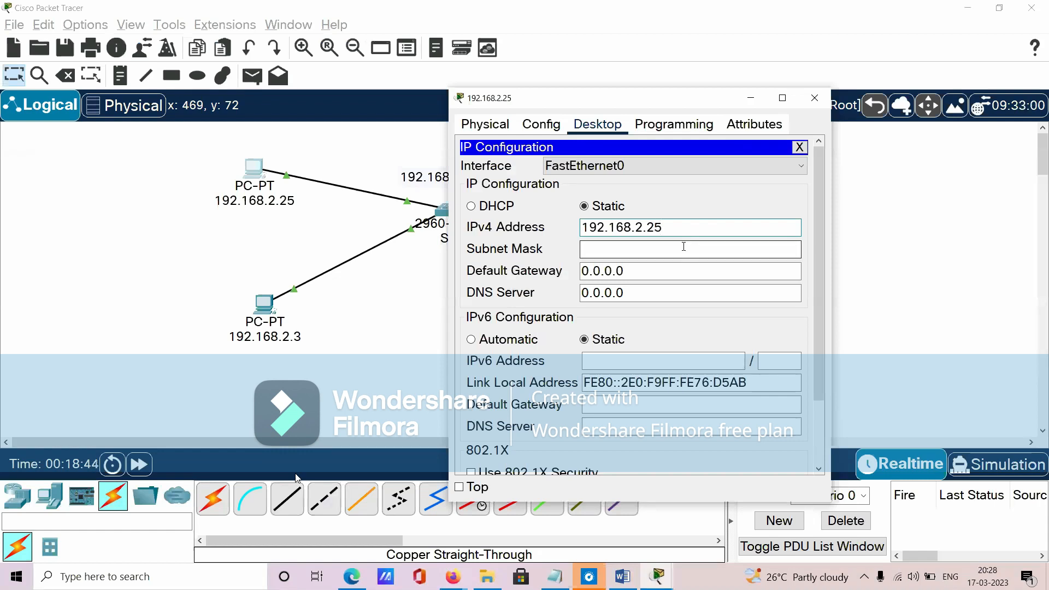
pyautogui.click(684, 248)
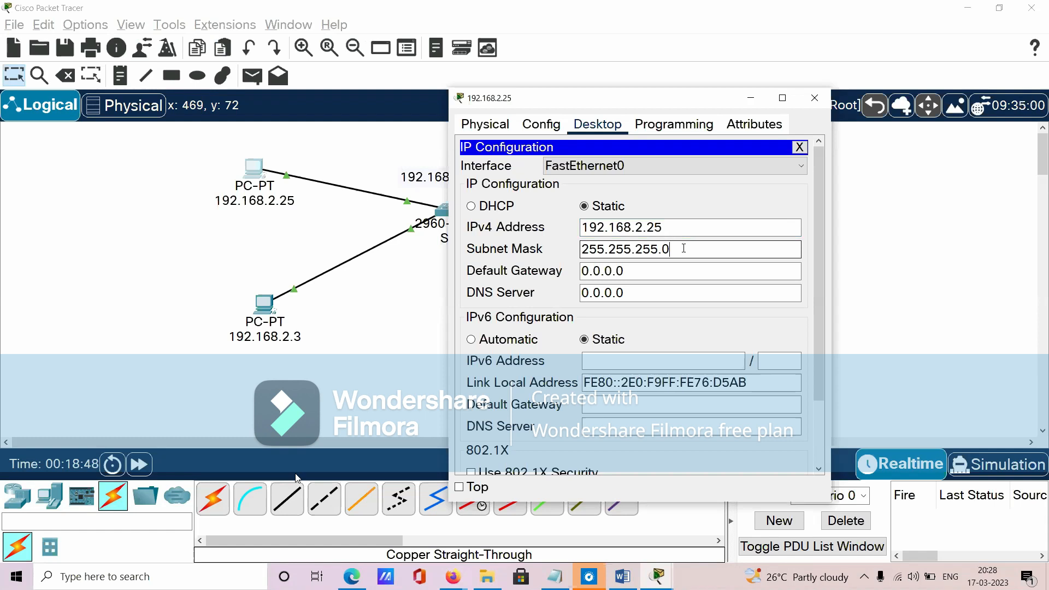
pyautogui.doubleClick(683, 248)
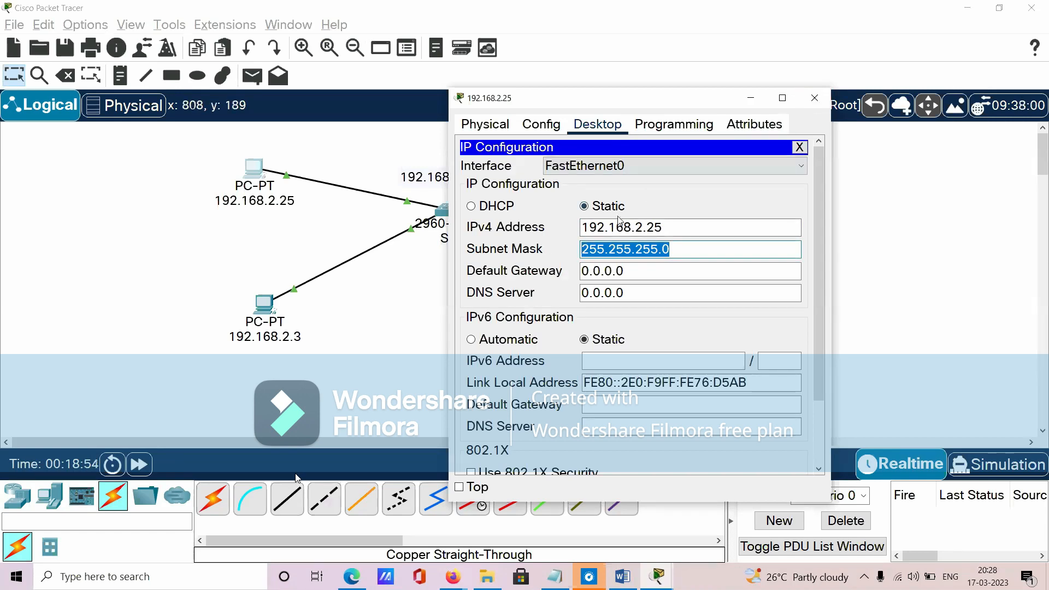
pyautogui.click(809, 106)
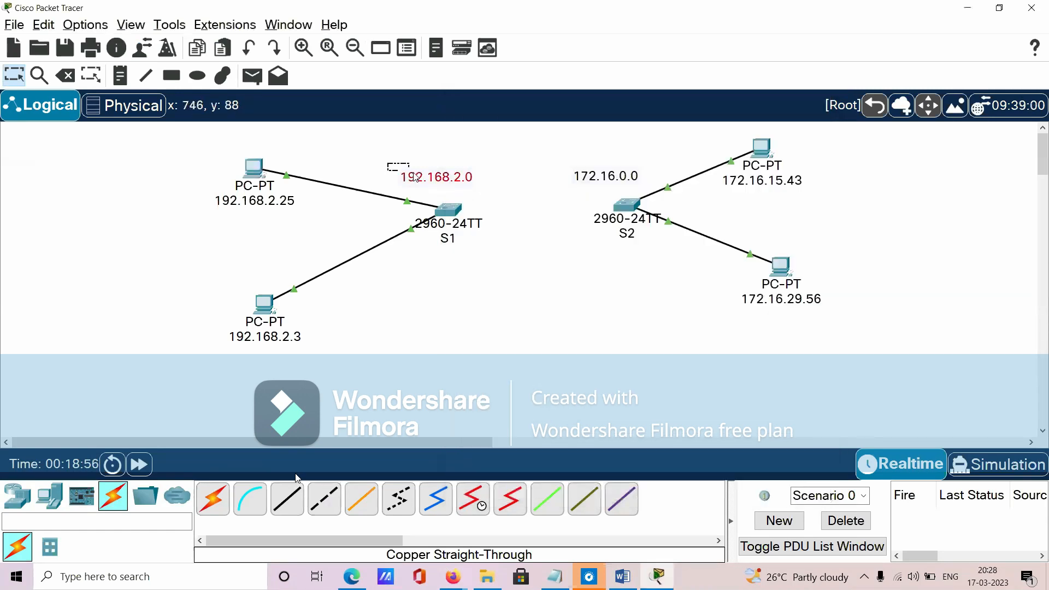
# - Give the PC labelled 192.168.2.3 the static IPv4 address 192.168.2.3 with subnet mask 255.255.255.0
pyautogui.click(283, 309)
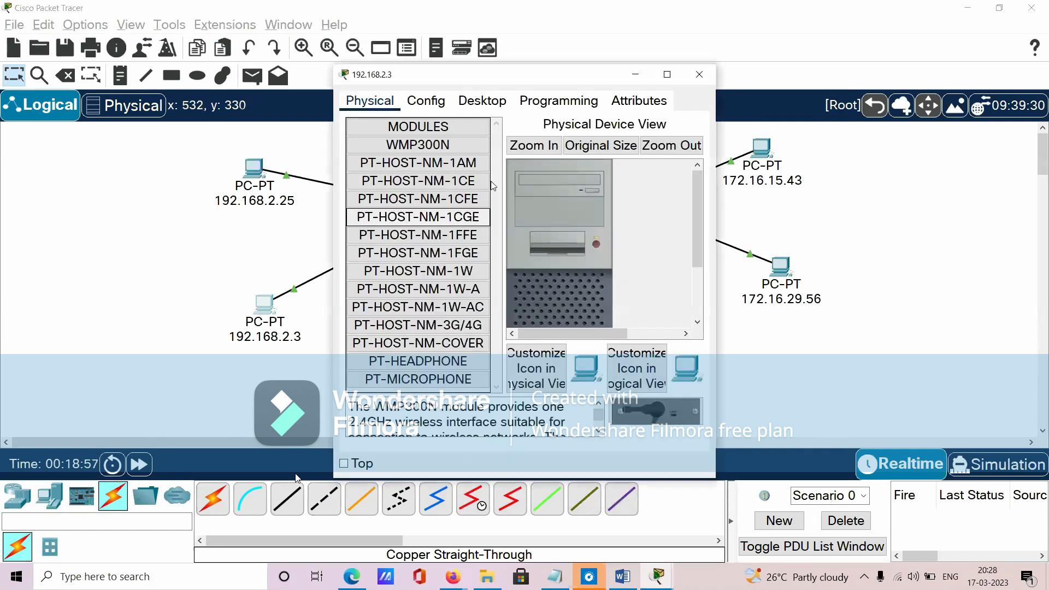
pyautogui.click(488, 104)
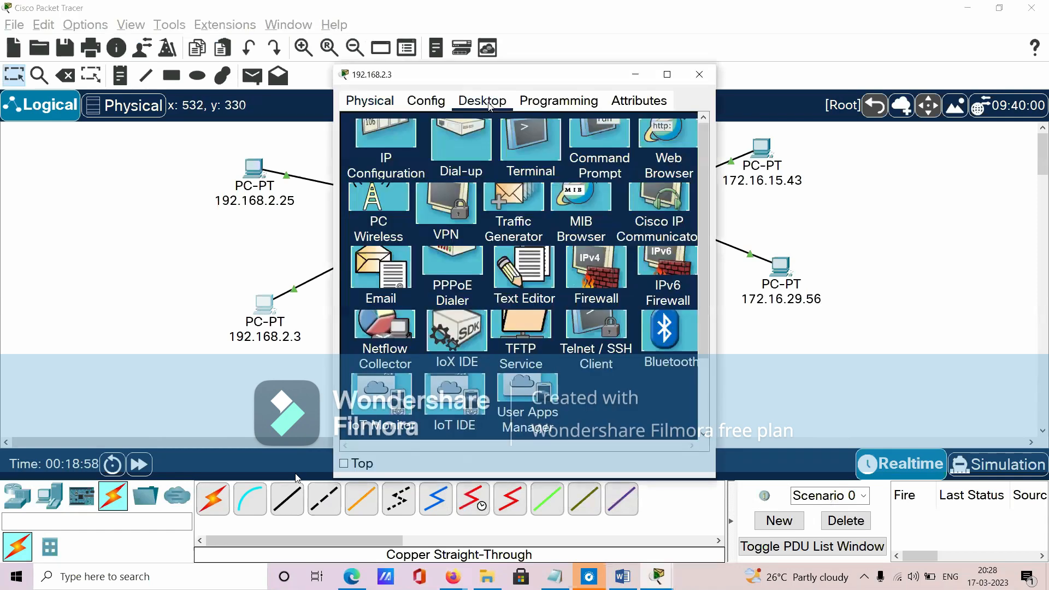
pyautogui.click(386, 140)
pyautogui.click(524, 203)
pyautogui.write('192.168.2.3')
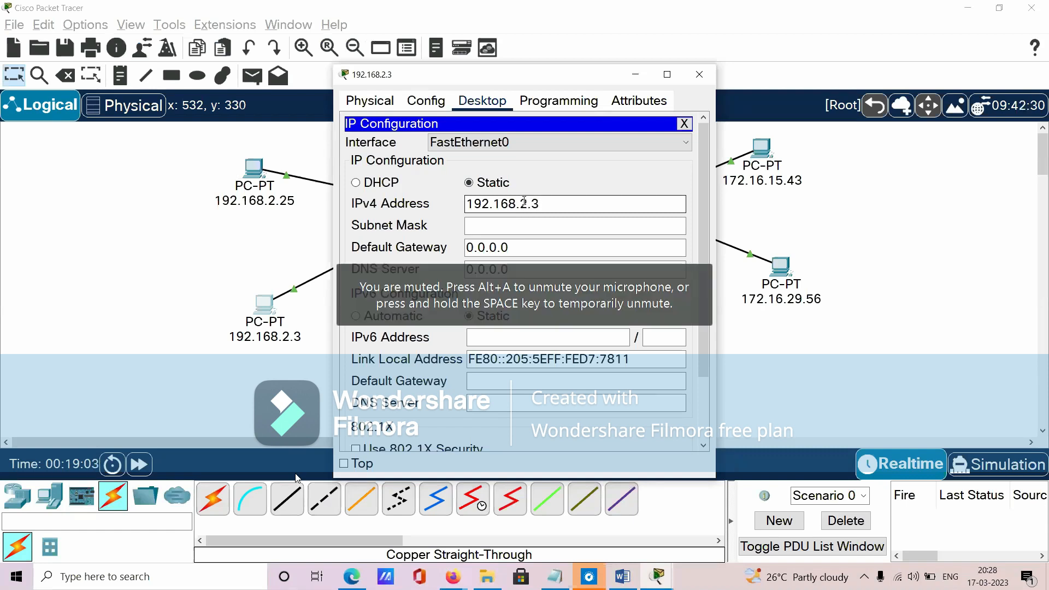
pyautogui.press('Tab')
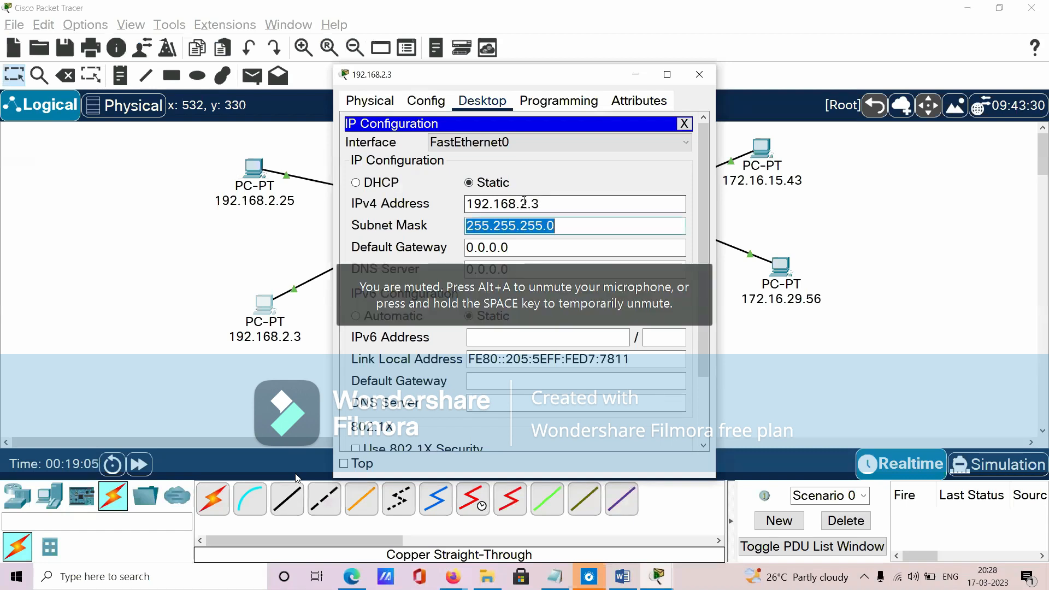
pyautogui.click(699, 76)
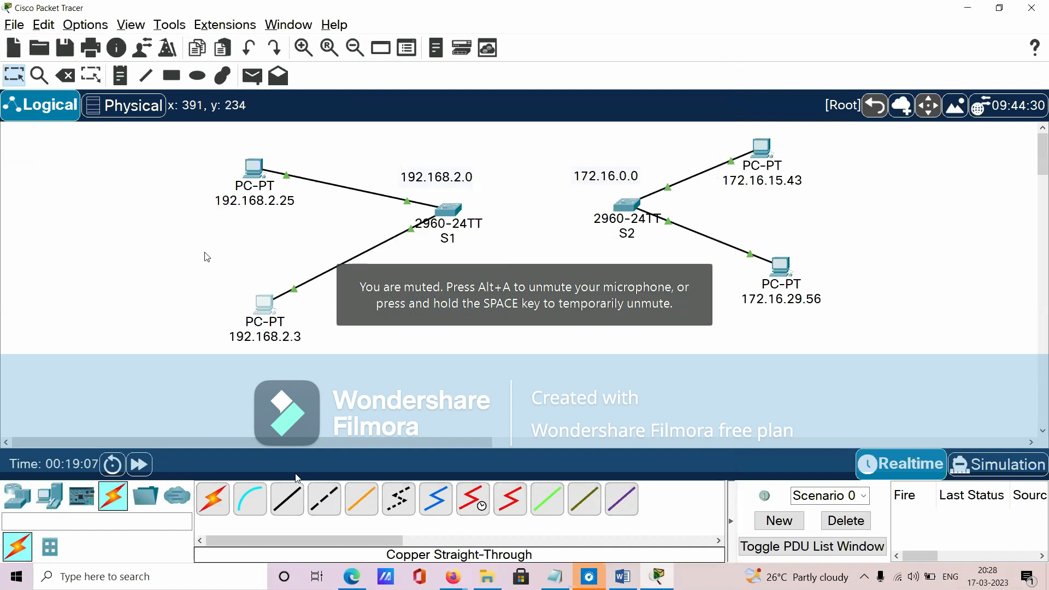
pyautogui.moveTo(192, 161); pyautogui.dragTo(358, 363)
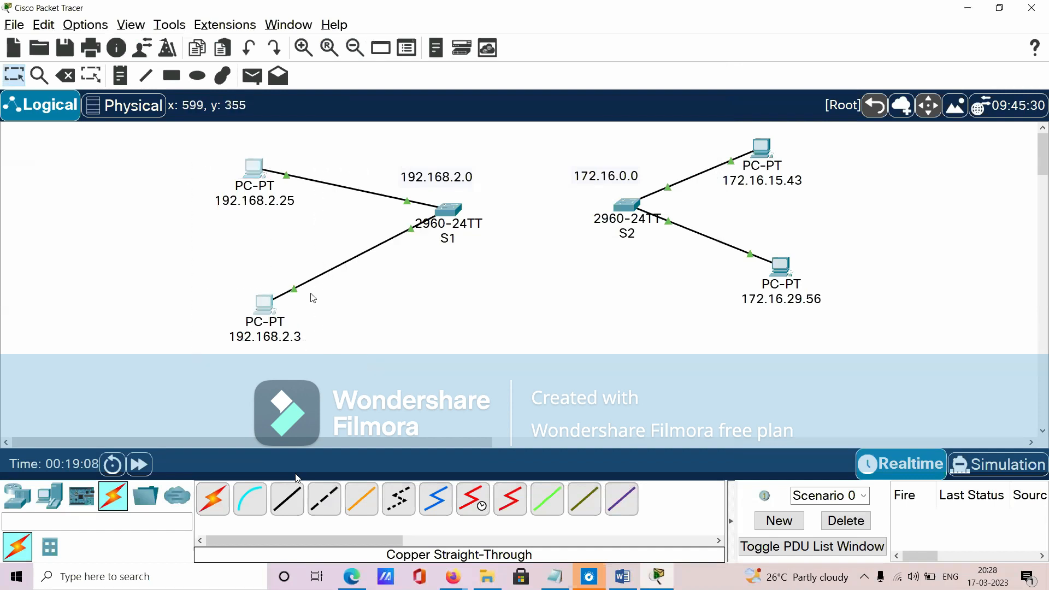
# - Enter Simulation mode and filter the visible events to ICMP only
pyautogui.click(1024, 463)
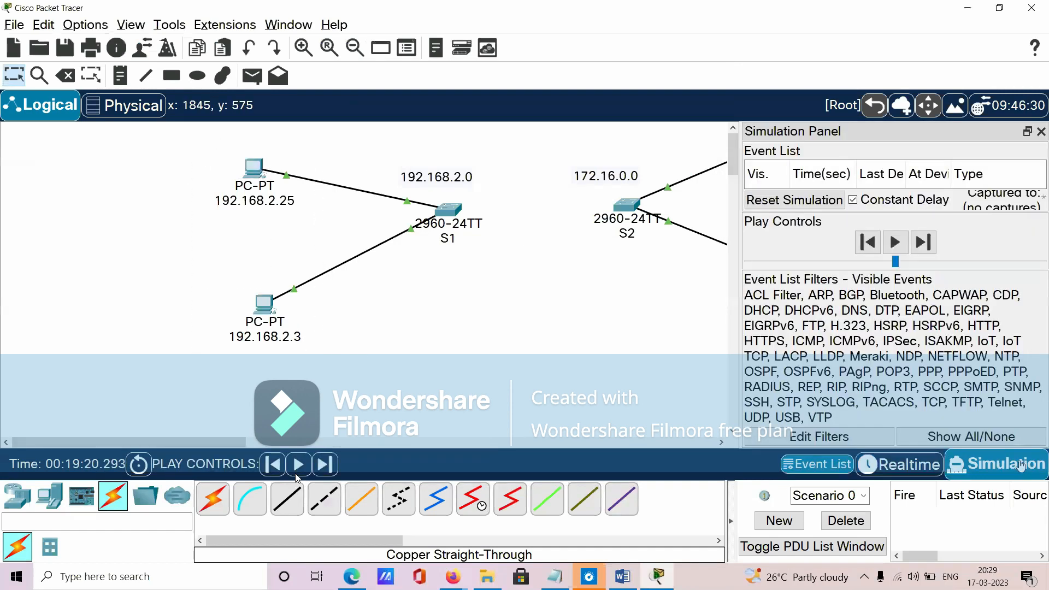
pyautogui.click(856, 437)
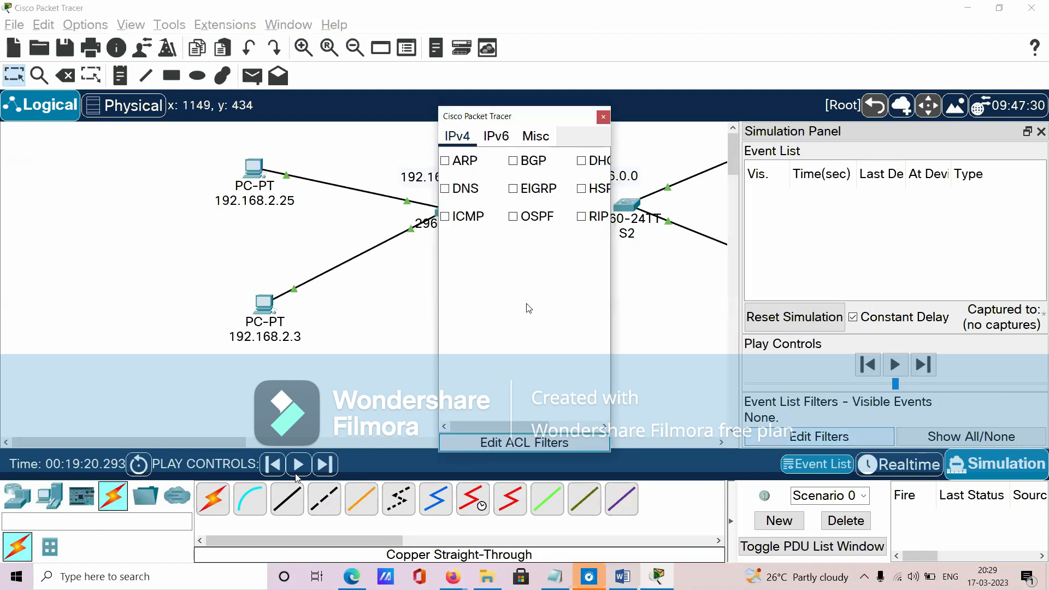
pyautogui.click(445, 216)
pyautogui.click(604, 121)
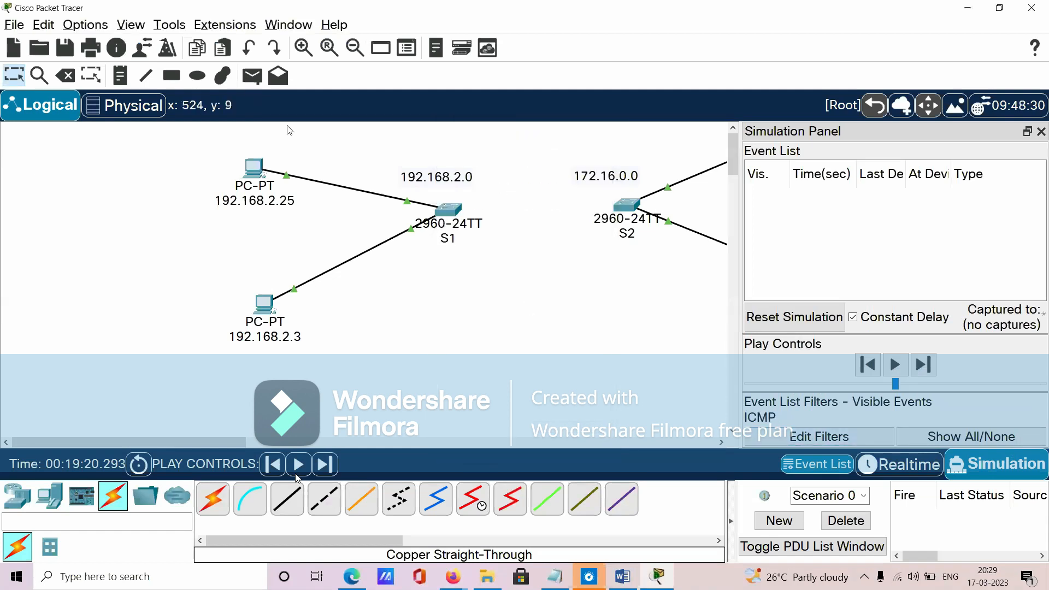
# - Add a simple PDU from the 192.168.2.25 PC to the 192.168.2.3 PC and play the simulation
pyautogui.click(252, 76)
pyautogui.click(253, 167)
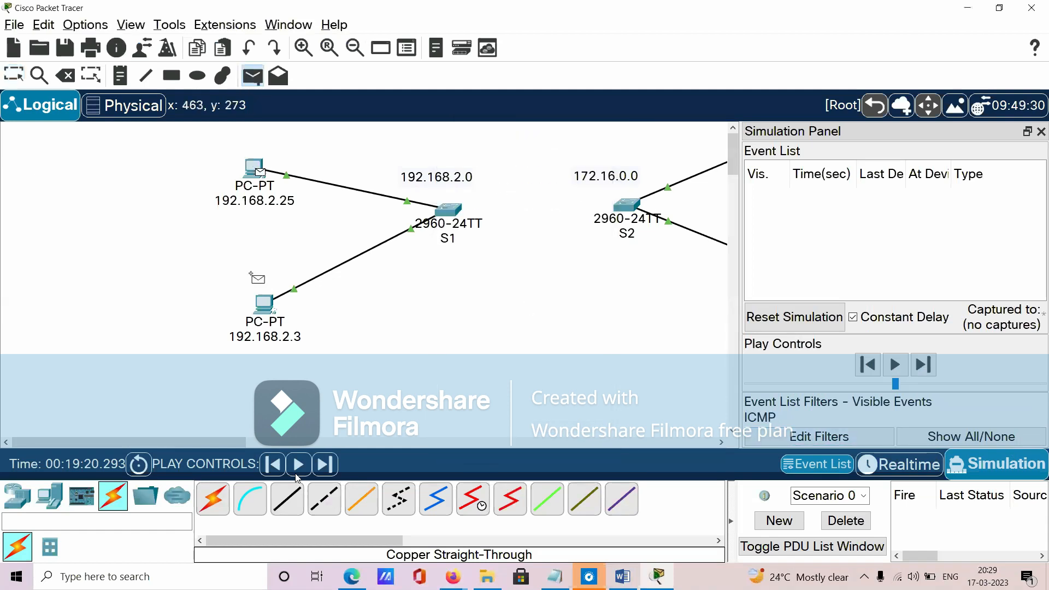
pyautogui.click(264, 303)
pyautogui.click(299, 465)
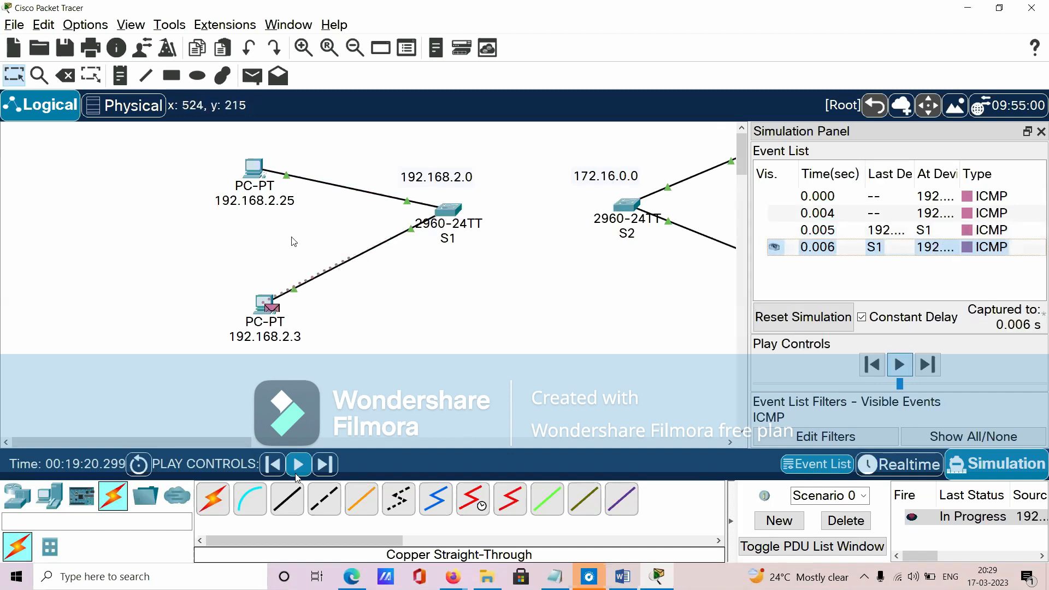
# - Delete the scenario with the S1 network's test PDU and close the Simulation Panel
pyautogui.moveTo(189, 158); pyautogui.dragTo(315, 370)
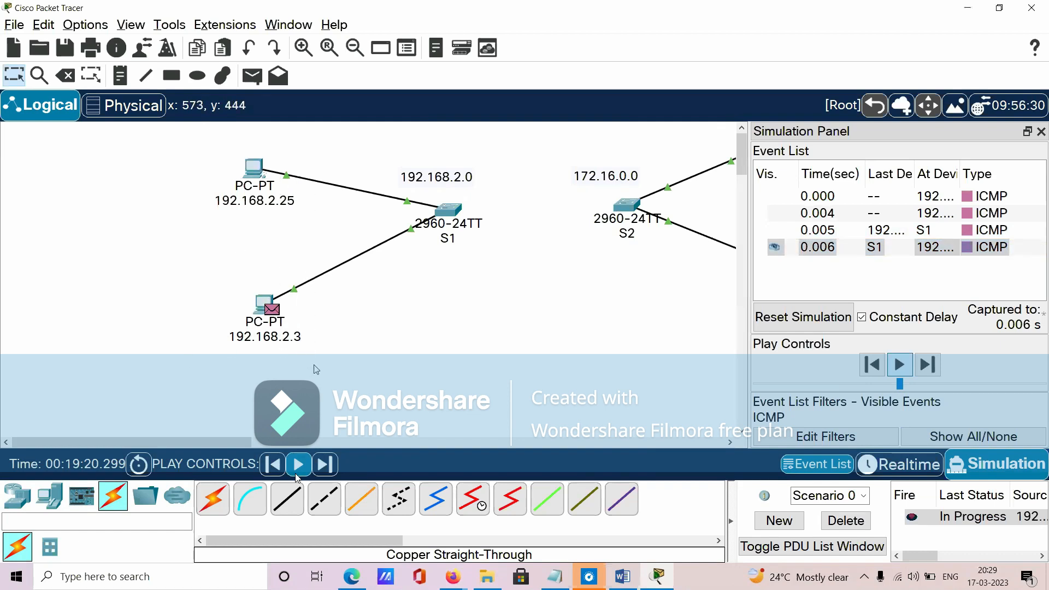
pyautogui.click(856, 521)
pyautogui.click(1041, 131)
# - Give the PC labelled 172.16.15.43 the static IPv4 address 172.16.15.43 with subnet mask 255.255.0.0
pyautogui.click(759, 146)
pyautogui.scroll(1, 388, 147)
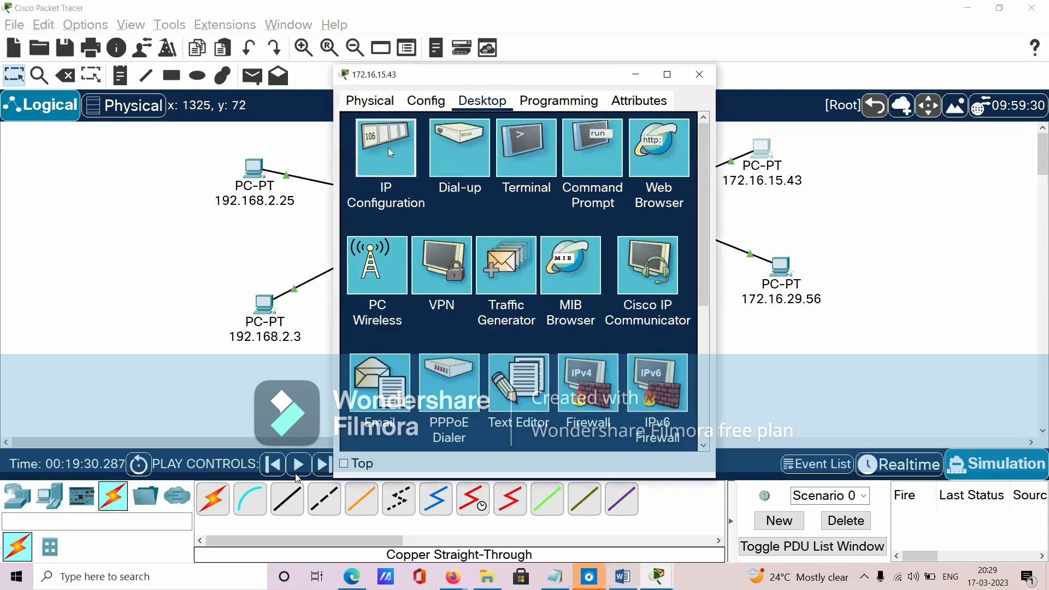
pyautogui.click(390, 150)
pyautogui.click(483, 206)
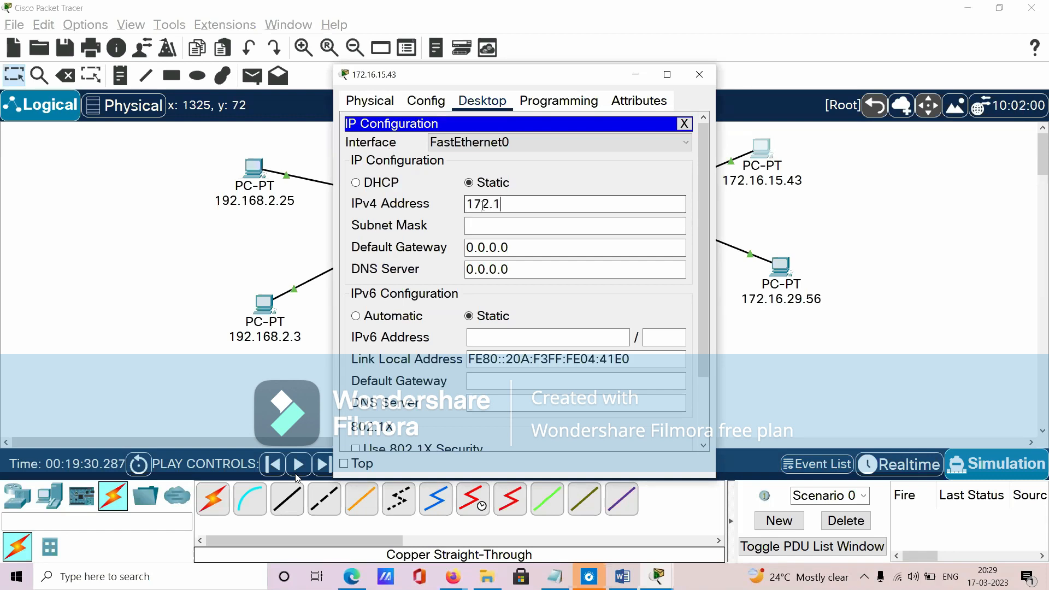
pyautogui.write('172.16.15.43')
pyautogui.press('Tab')
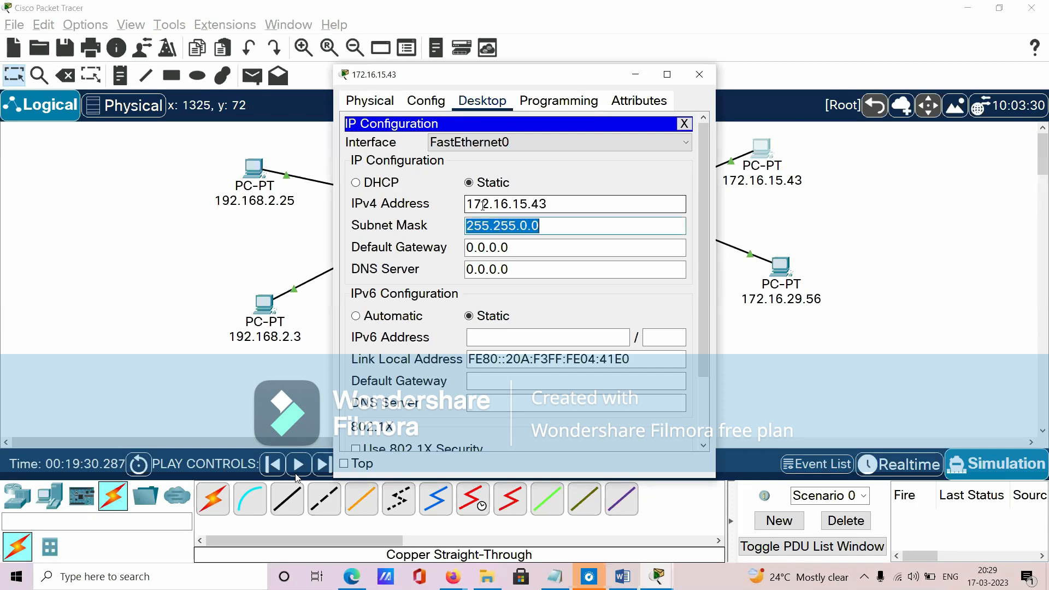
pyautogui.click(691, 76)
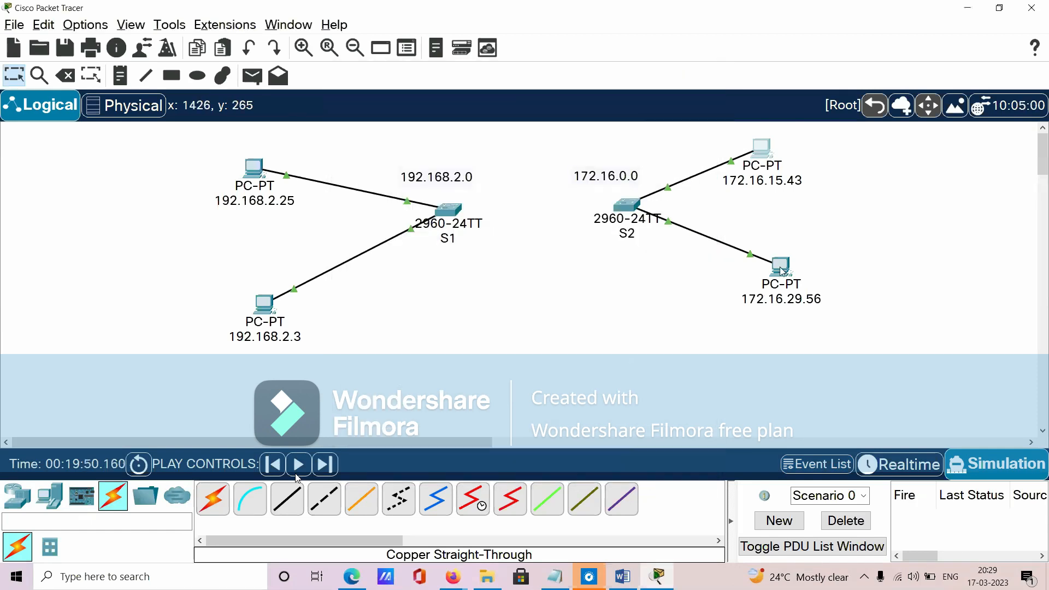
# - Give the PC labelled 172.16.29.56 the static IPv4 address 172.16.29.56 with subnet mask 255.255.0.0
pyautogui.click(779, 267)
pyautogui.click(483, 104)
pyautogui.click(386, 159)
pyautogui.click(481, 205)
pyautogui.write('172.16.29.26')
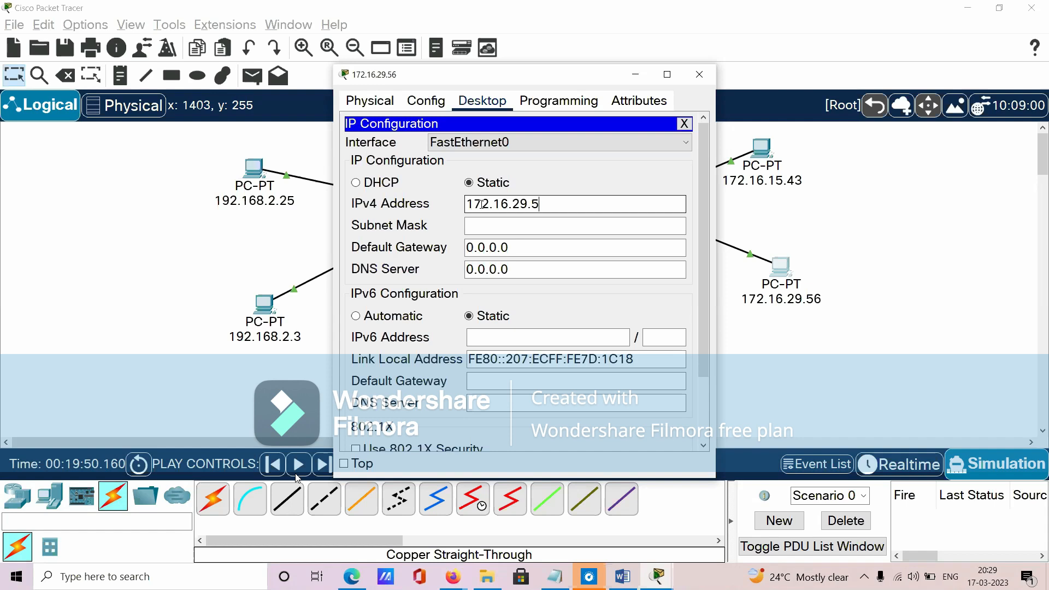
pyautogui.write('6')
pyautogui.press('Tab')
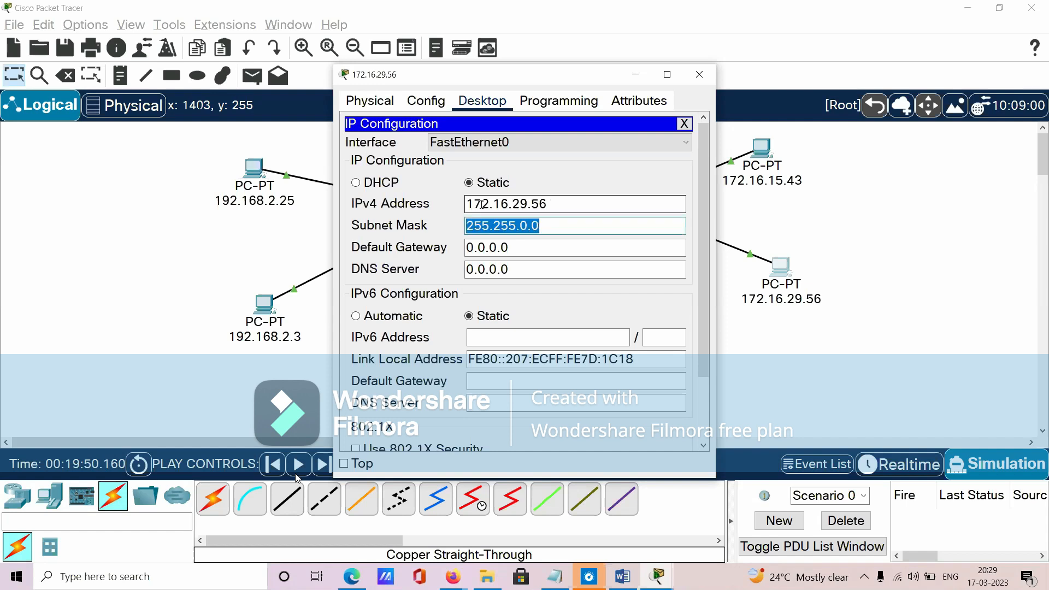
pyautogui.click(697, 73)
# - Simulate a simple PDU from the 172.16.15.43 PC to the 172.16.29.56 PC, and delete its scenario
pyautogui.click(252, 76)
pyautogui.click(763, 147)
pyautogui.click(782, 266)
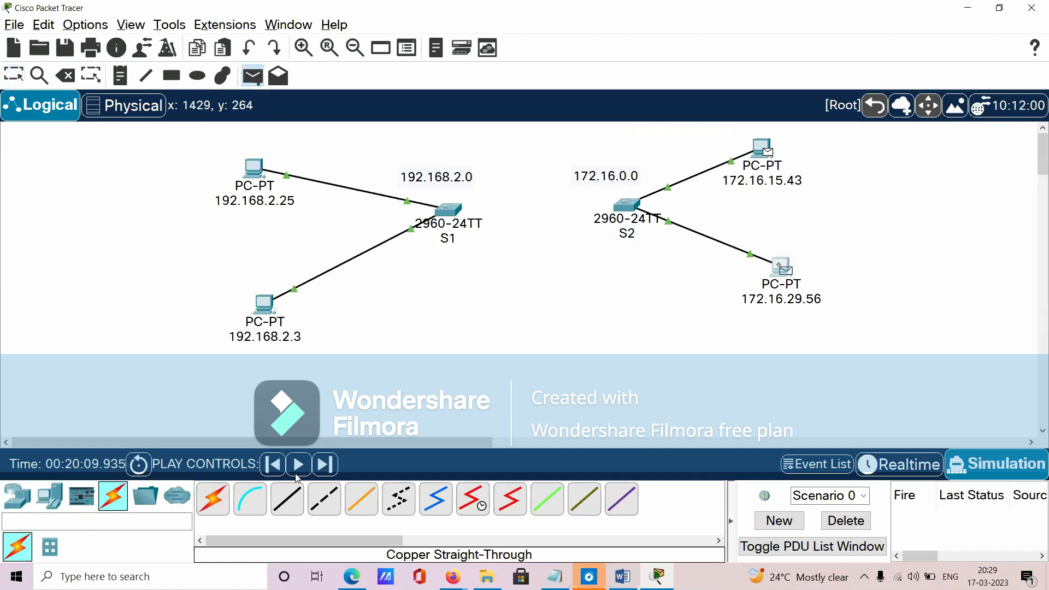
pyautogui.click(297, 472)
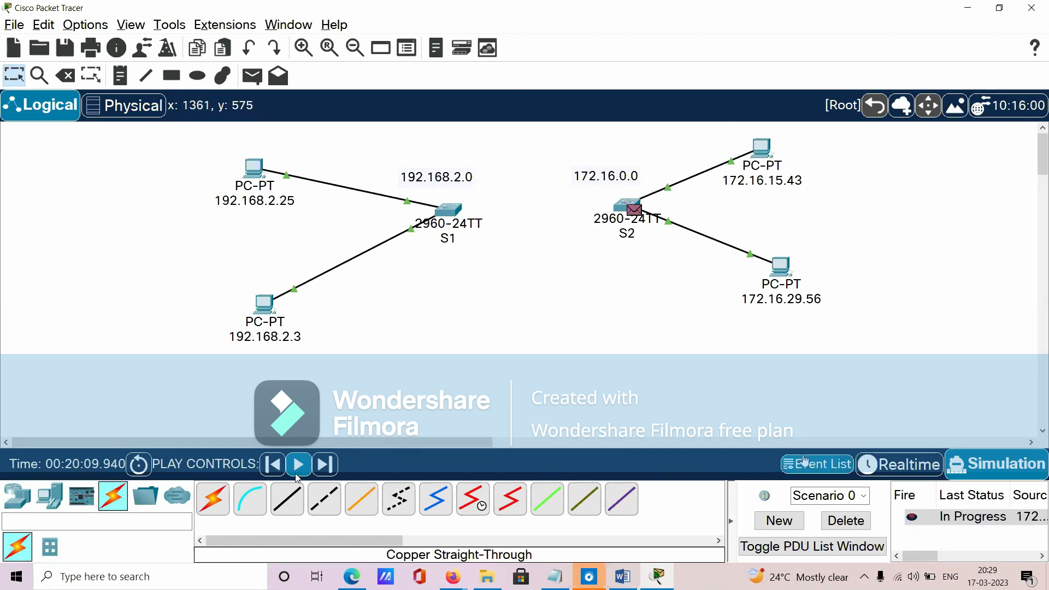
pyautogui.click(845, 524)
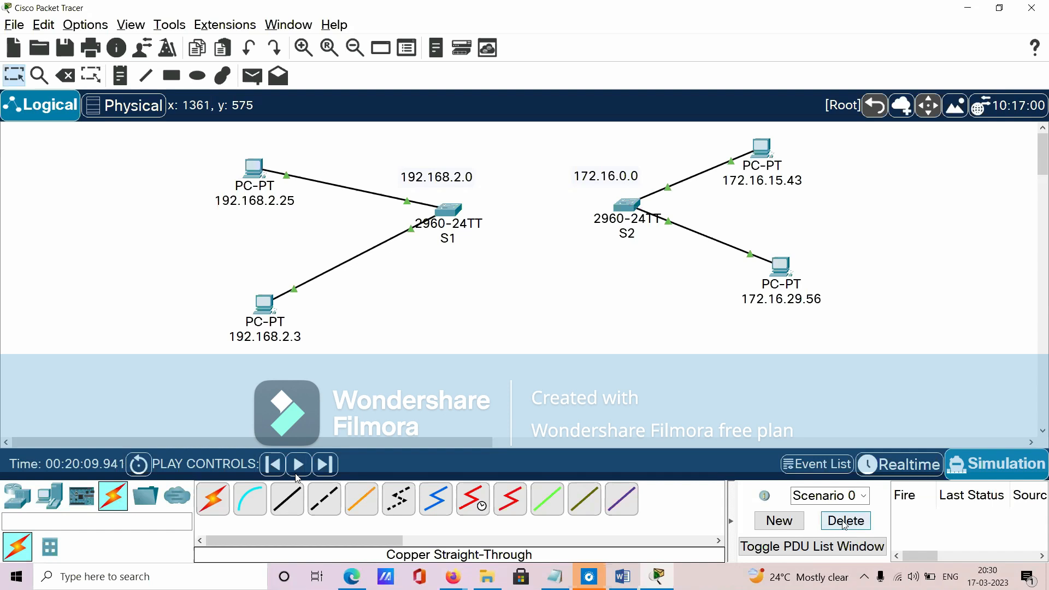
# - Move the 172.16.0.0 label above switch S2, and connect S1 to S2's FastEthernet0/9 port with a copper cross-over cable
pyautogui.moveTo(598, 186); pyautogui.dragTo(628, 177)
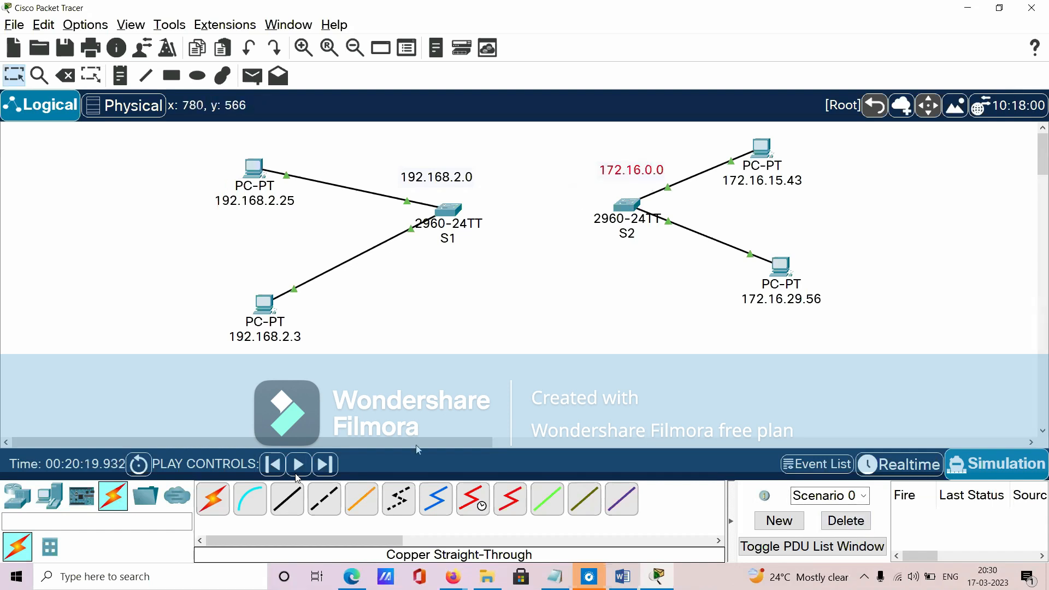
pyautogui.click(338, 507)
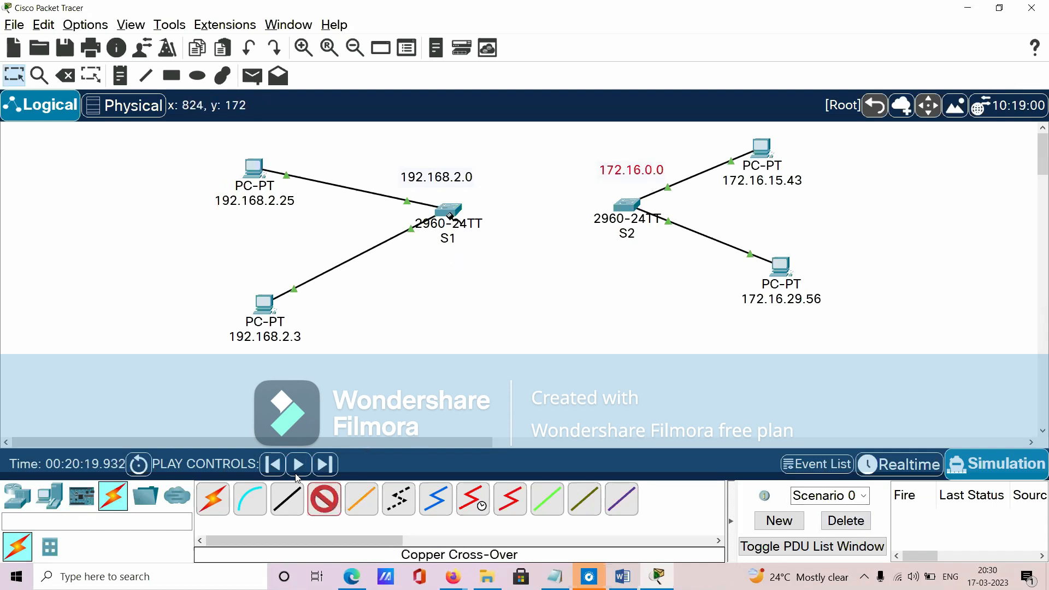
pyautogui.click(451, 210)
pyautogui.click(485, 137)
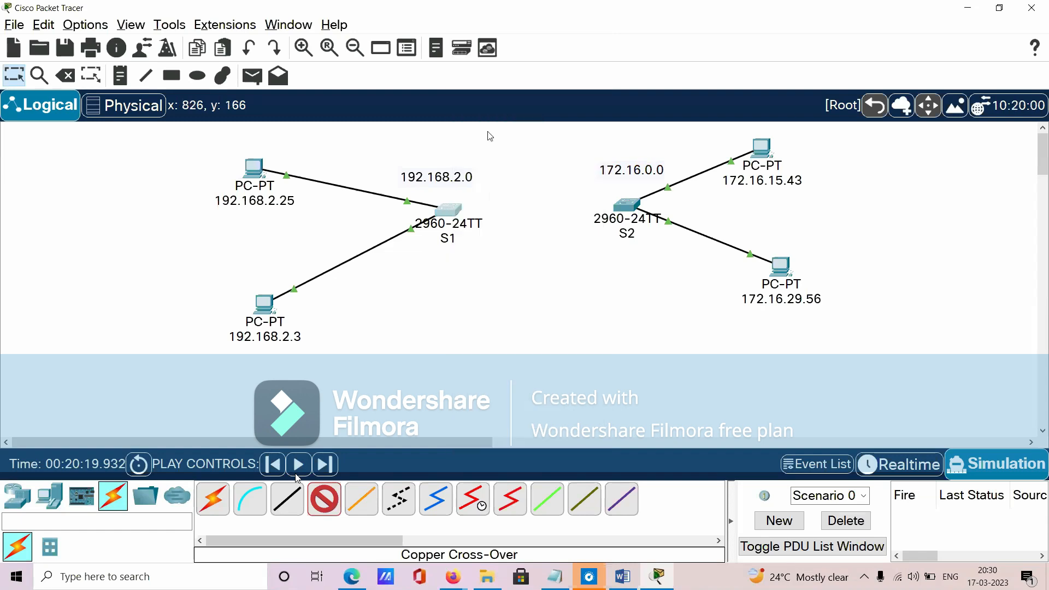
pyautogui.click(626, 205)
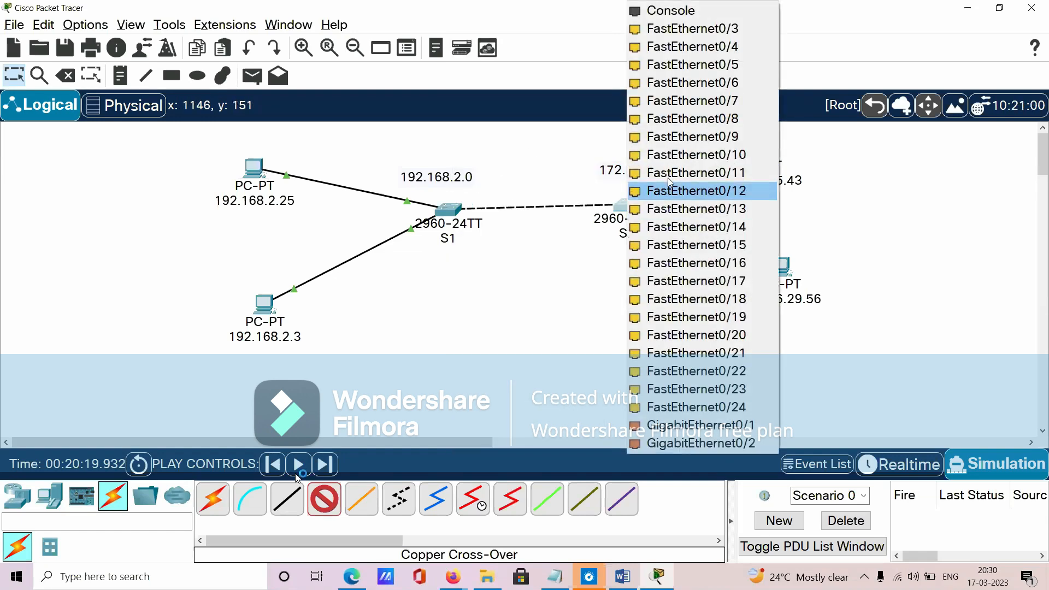
pyautogui.click(694, 134)
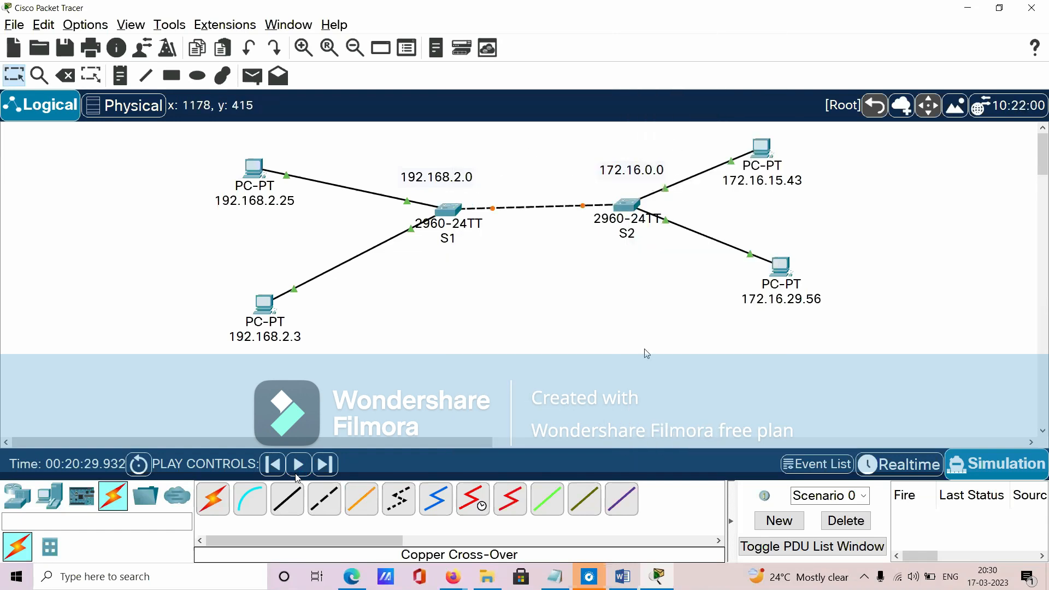
pyautogui.moveTo(518, 135); pyautogui.dragTo(557, 282)
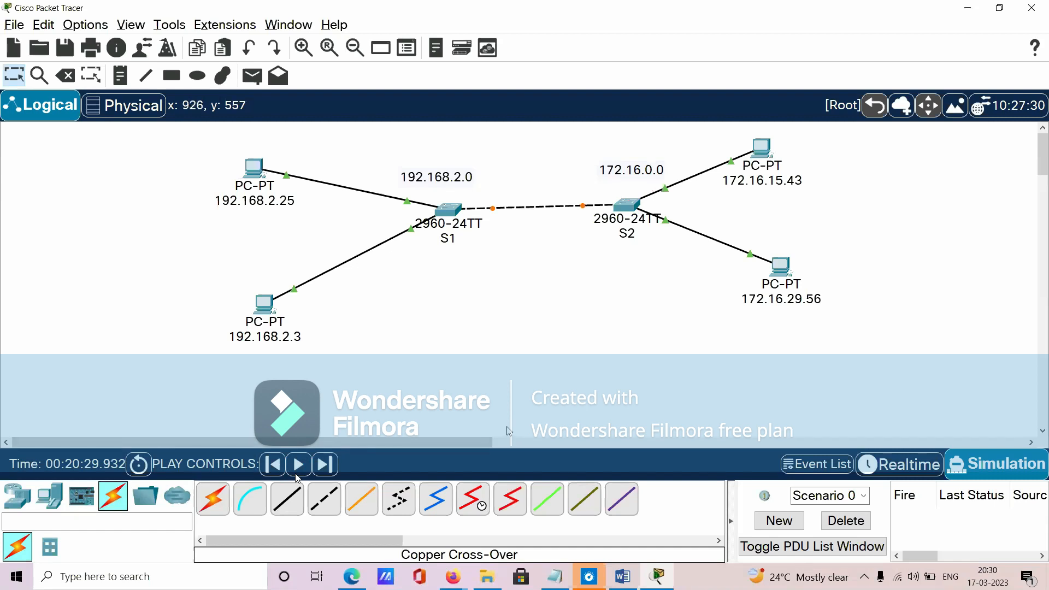
pyautogui.moveTo(188, 136); pyautogui.dragTo(307, 227)
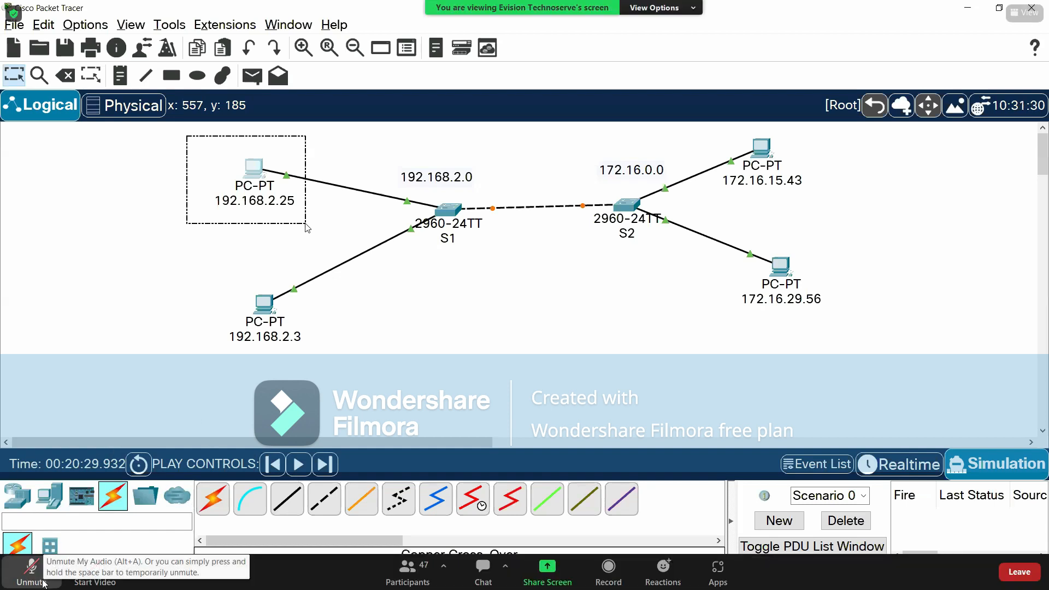
pyautogui.moveTo(306, 225); pyautogui.dragTo(306, 225)
pyautogui.click(712, 127)
pyautogui.moveTo(712, 127); pyautogui.dragTo(827, 199)
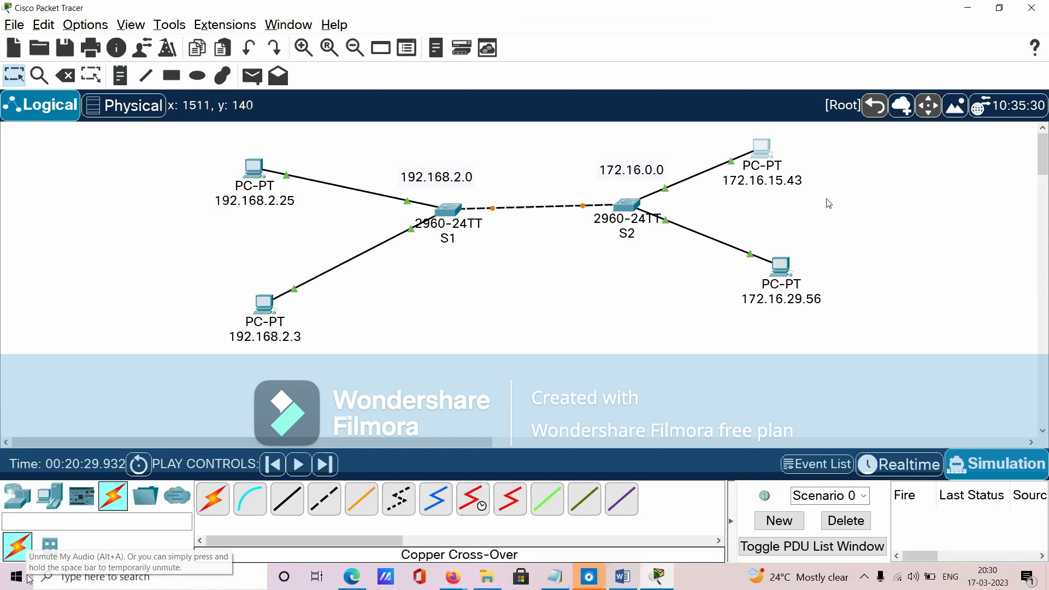
pyautogui.click(27, 578)
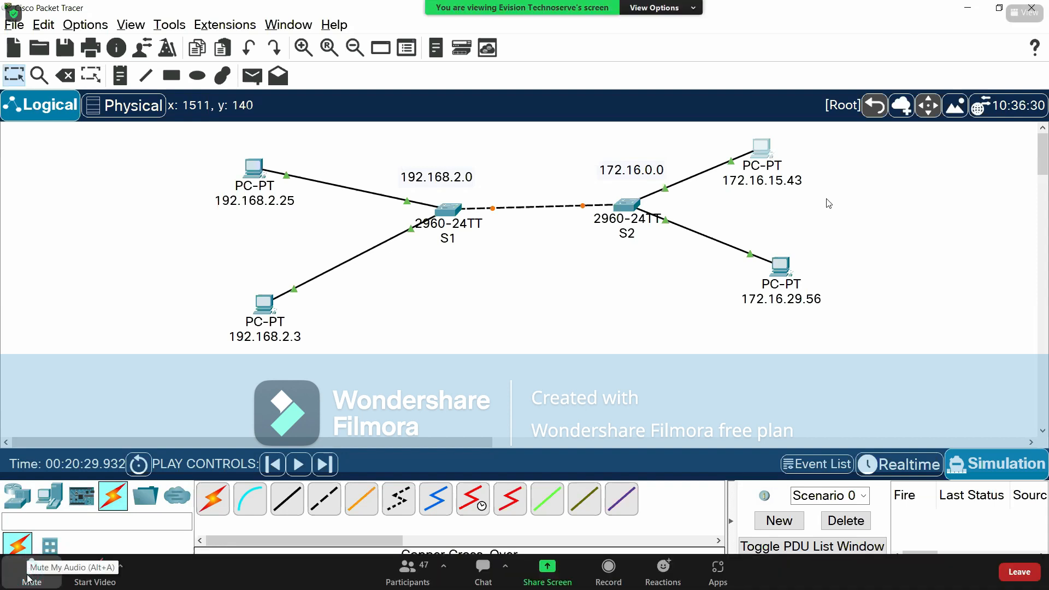
# - Switch the network to Realtime mode and fast-forward time so the link between S1 and S2 comes up
pyautogui.click(901, 465)
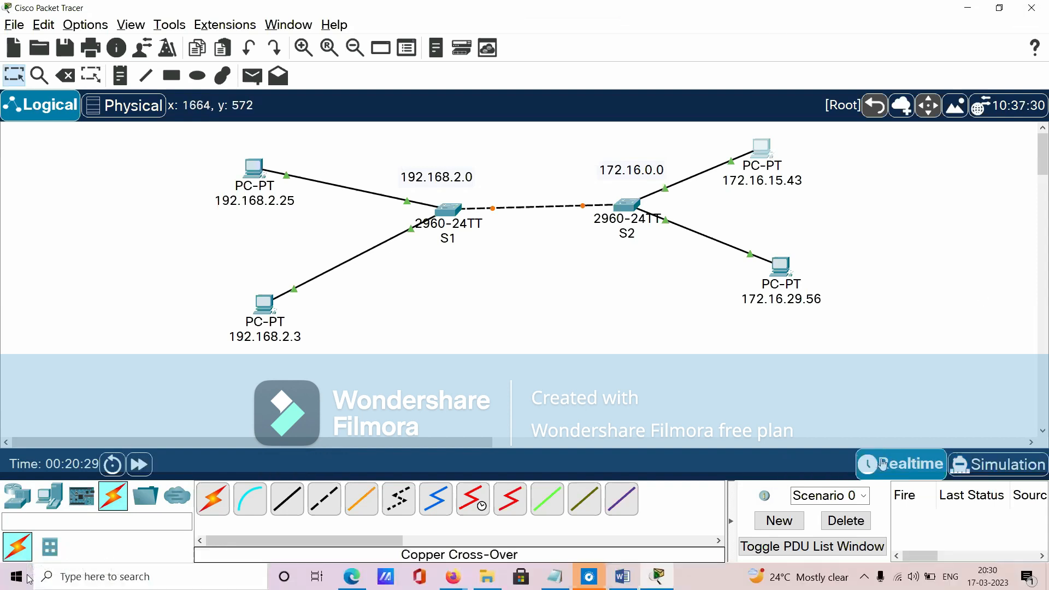
pyautogui.moveTo(169, 145); pyautogui.dragTo(817, 352)
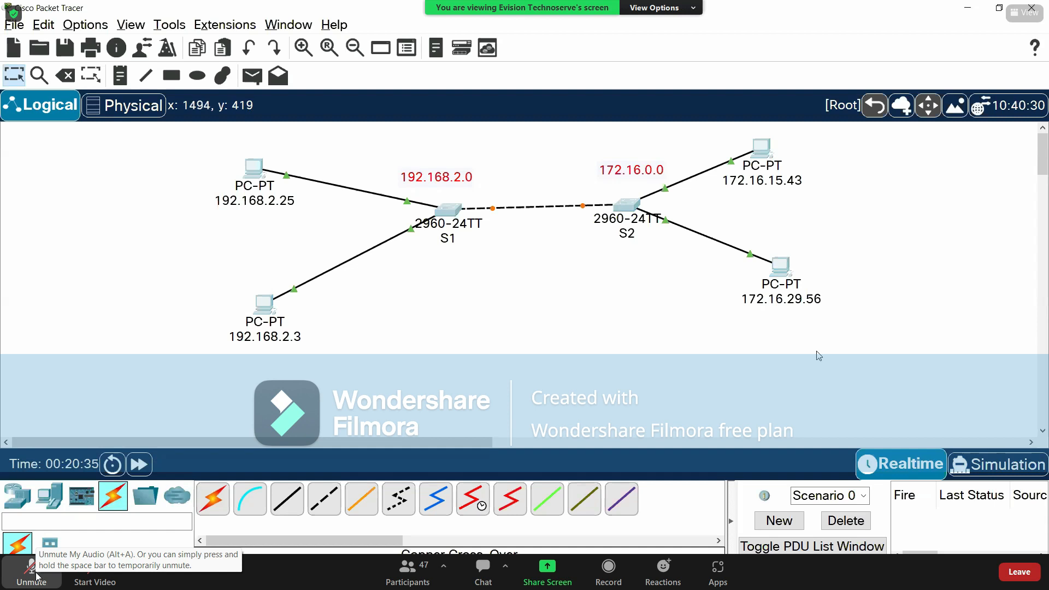
pyautogui.click(590, 367)
pyautogui.click(37, 575)
pyautogui.moveTo(187, 140); pyautogui.dragTo(862, 373)
pyautogui.click(862, 373)
pyautogui.click(37, 576)
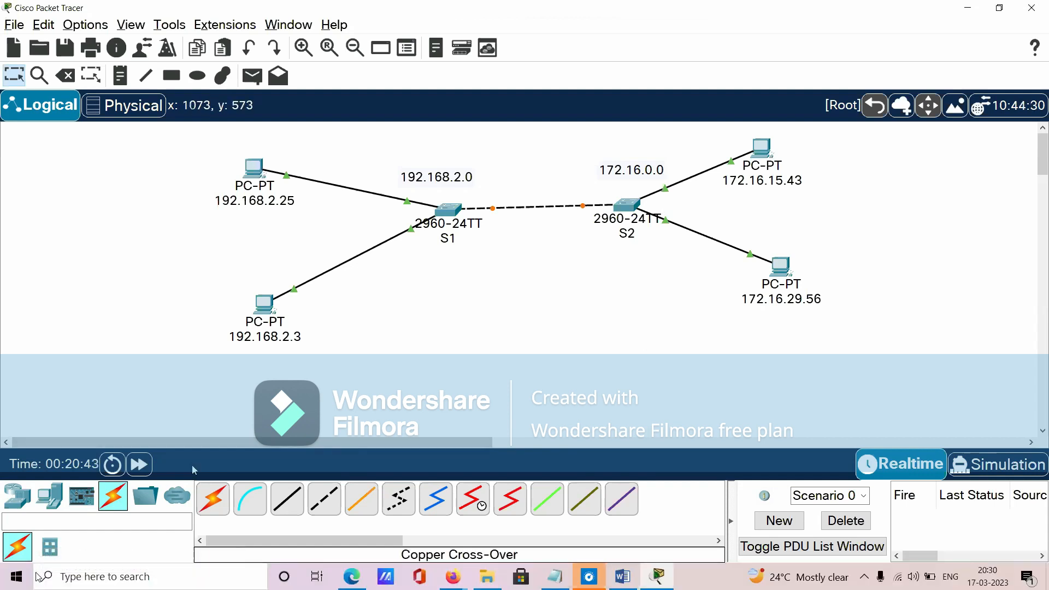
pyautogui.click(139, 465)
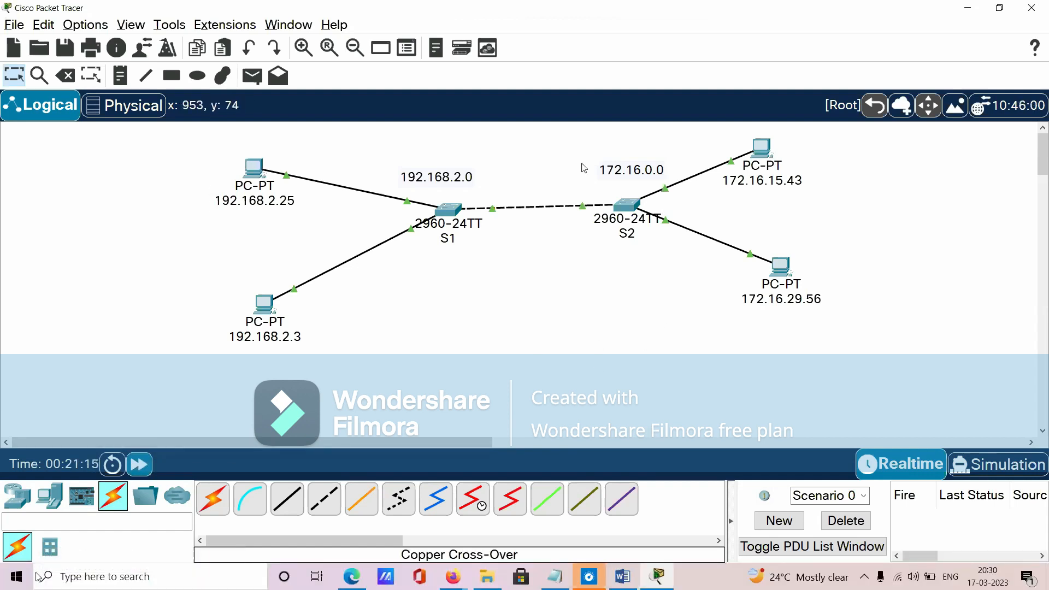
# - Ping 172.16.15.43 from the command prompt of the 192.168.2.25 PC, and close that PC's window
pyautogui.doubleClick(253, 169)
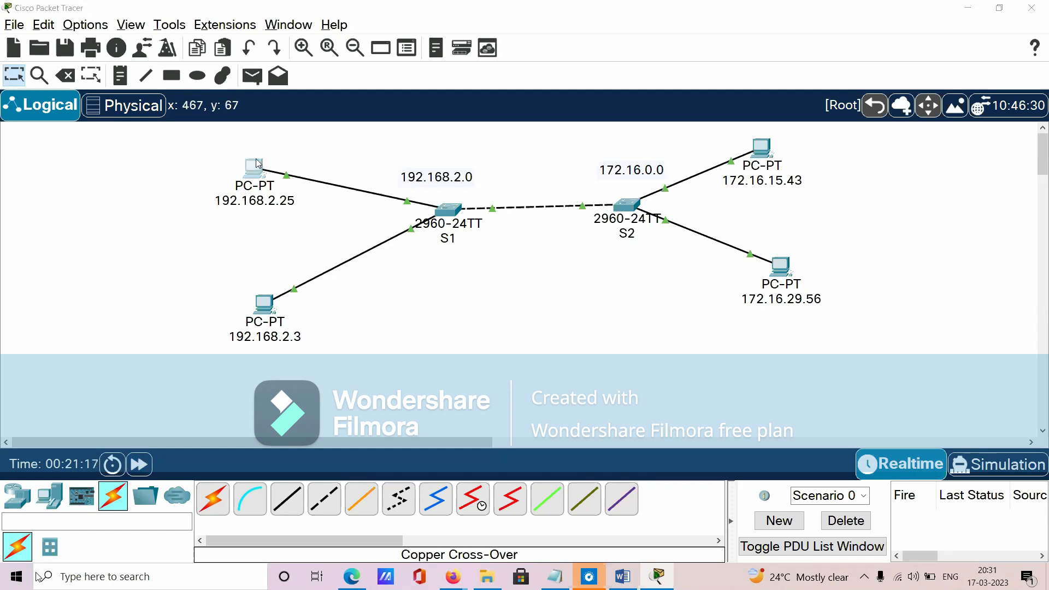
pyautogui.moveTo(460, 83); pyautogui.dragTo(272, 120)
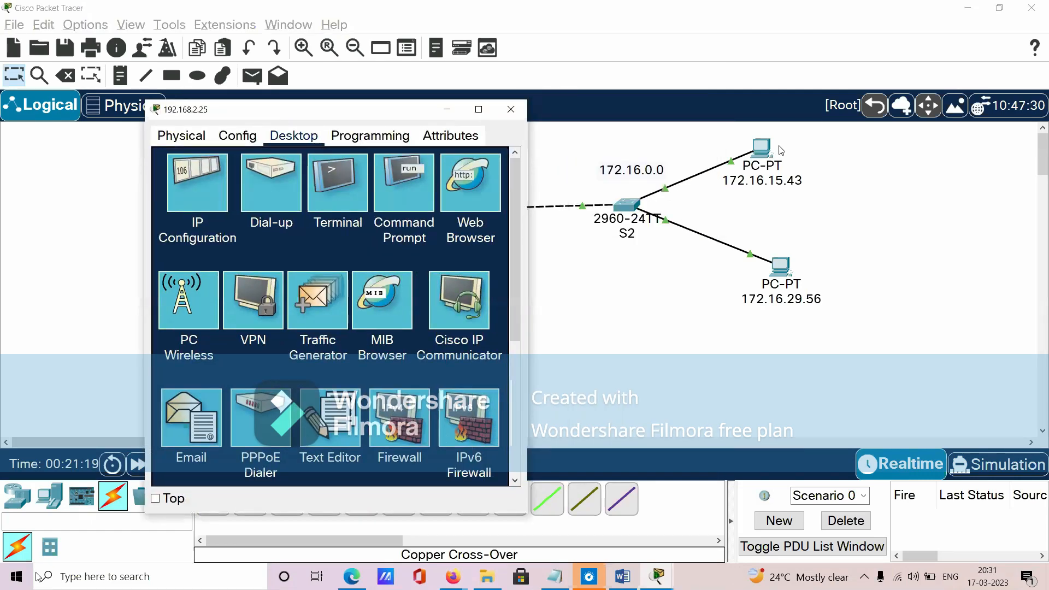
pyautogui.click(414, 190)
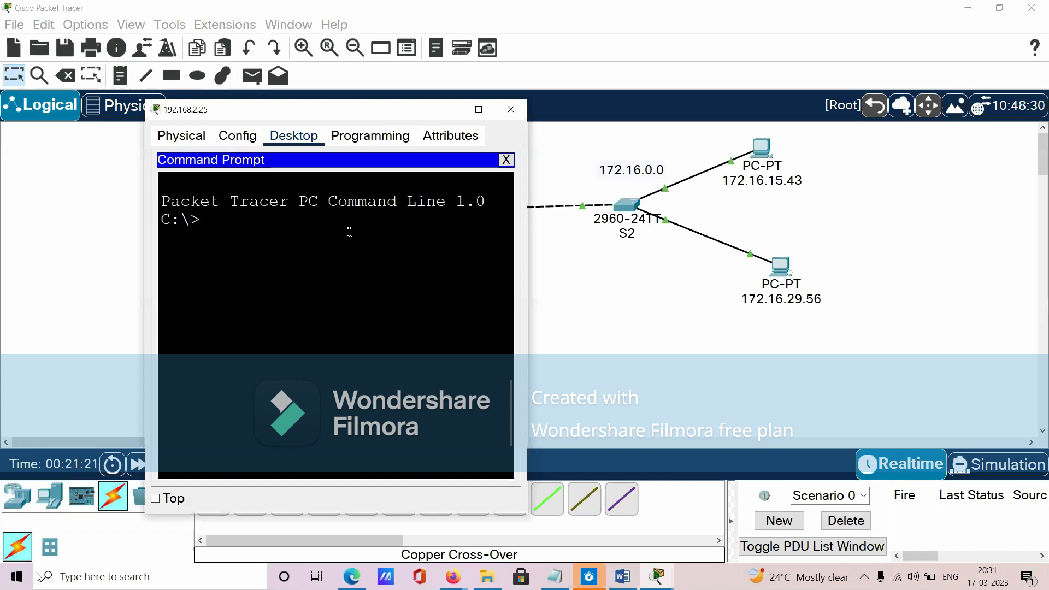
pyautogui.write('ping')
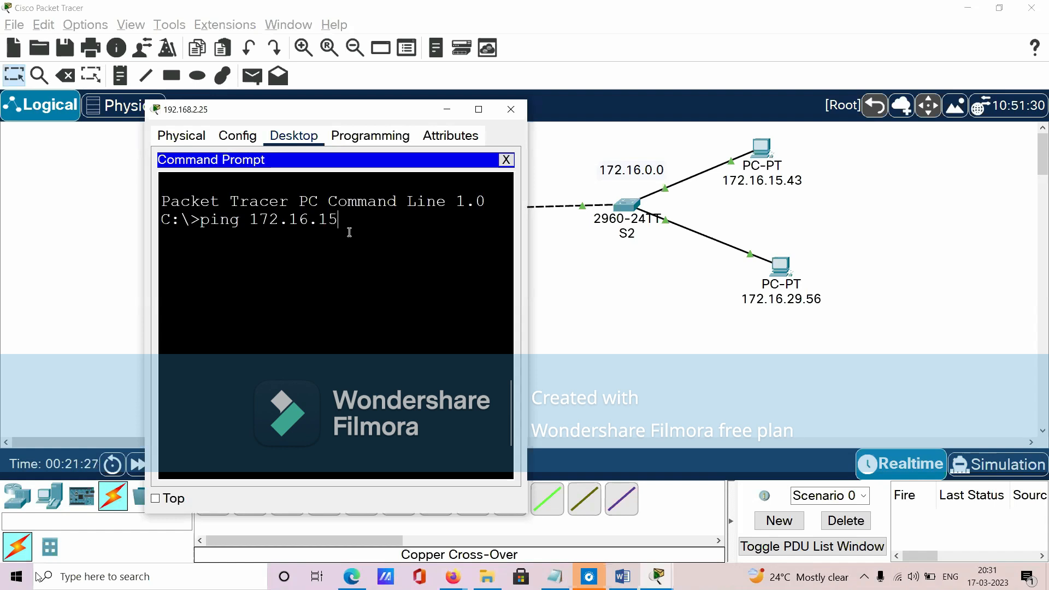
pyautogui.write('172.16.15.43')
pyautogui.press('Return')
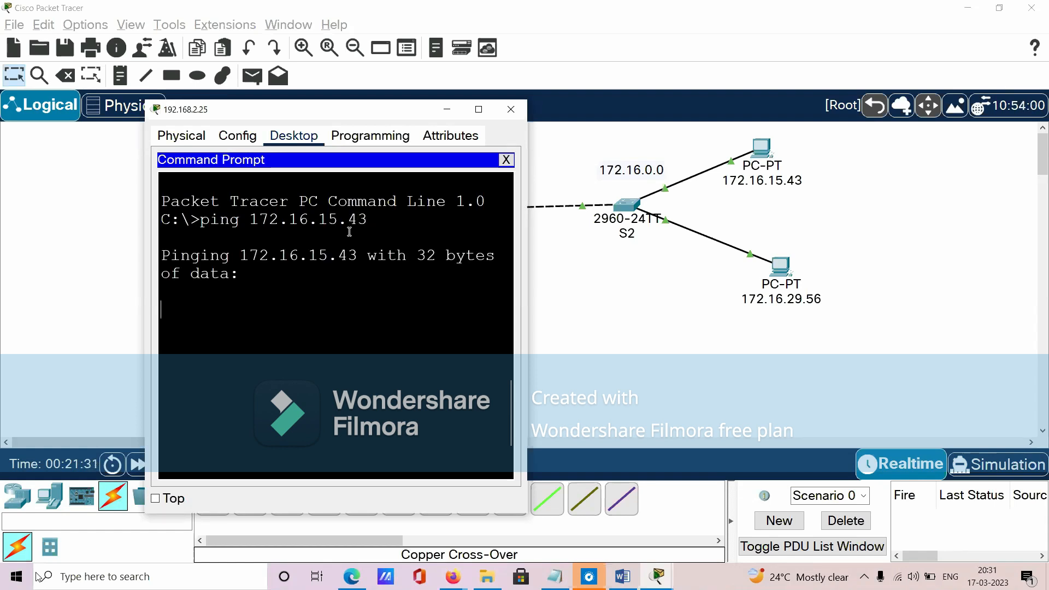
pyautogui.click(478, 109)
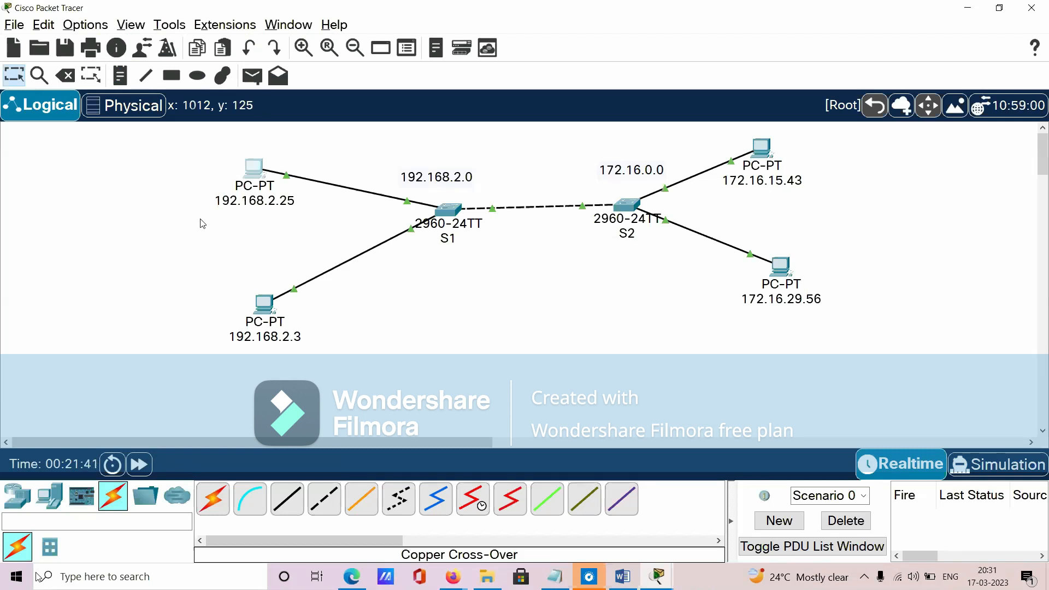
# - Delete the cross-over cable between switches S1 and S2, keeping the 192.168.2.25 PC
pyautogui.click(65, 75)
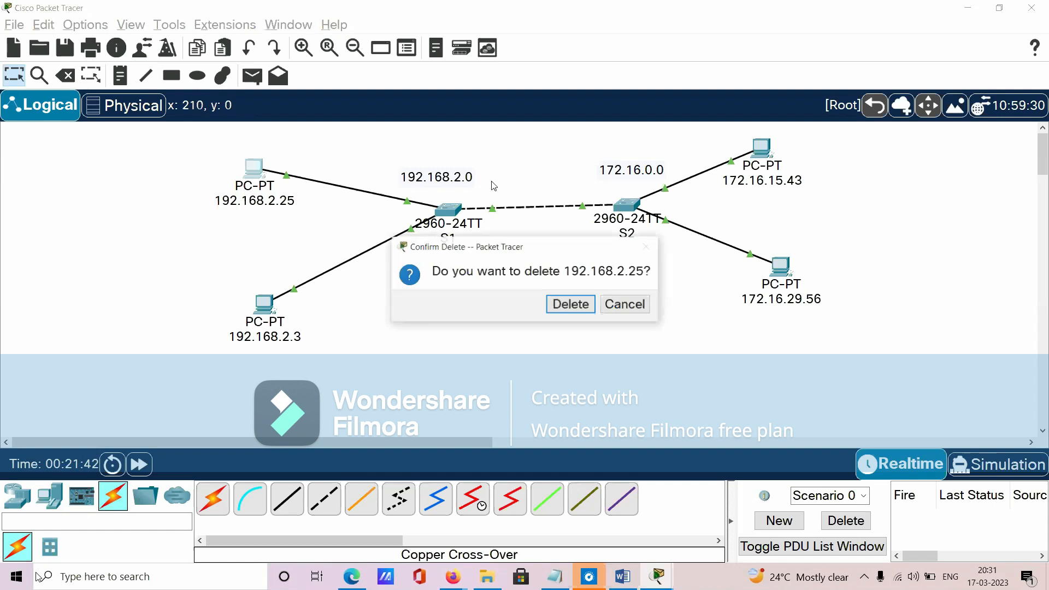
pyautogui.click(624, 305)
pyautogui.click(69, 80)
pyautogui.click(541, 207)
pyautogui.click(20, 80)
pyautogui.moveTo(172, 148); pyautogui.dragTo(287, 271)
pyautogui.moveTo(722, 204); pyautogui.dragTo(849, 308)
pyautogui.moveTo(197, 272); pyautogui.dragTo(321, 362)
pyautogui.moveTo(713, 126); pyautogui.dragTo(817, 208)
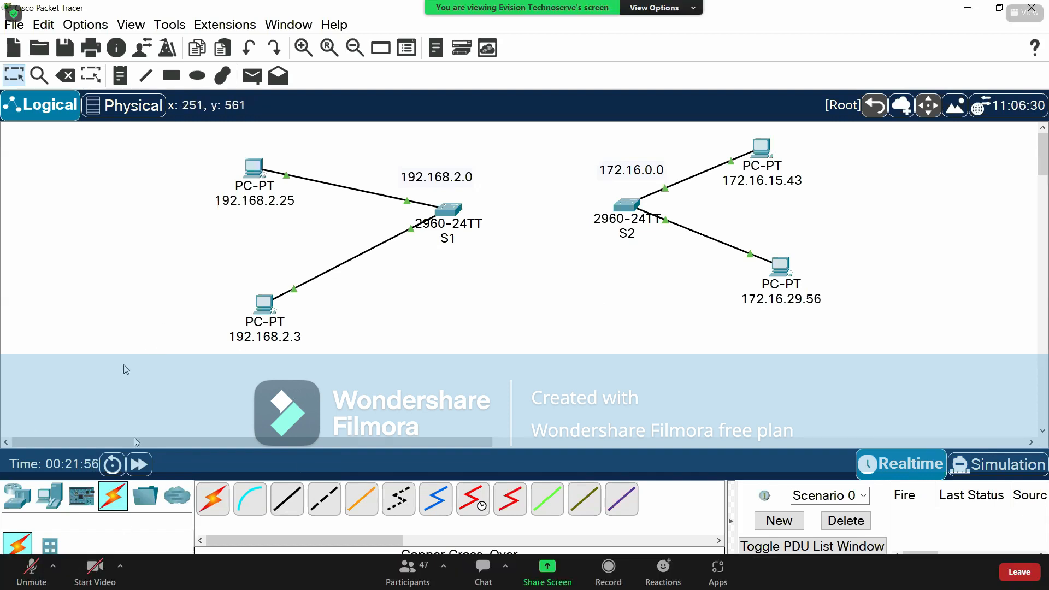
# - Place a 4331 router above and between the two switches and name it R1
pyautogui.click(18, 496)
pyautogui.moveTo(213, 500); pyautogui.dragTo(538, 161)
pyautogui.click(28, 578)
pyautogui.click(545, 163)
pyautogui.write('1')
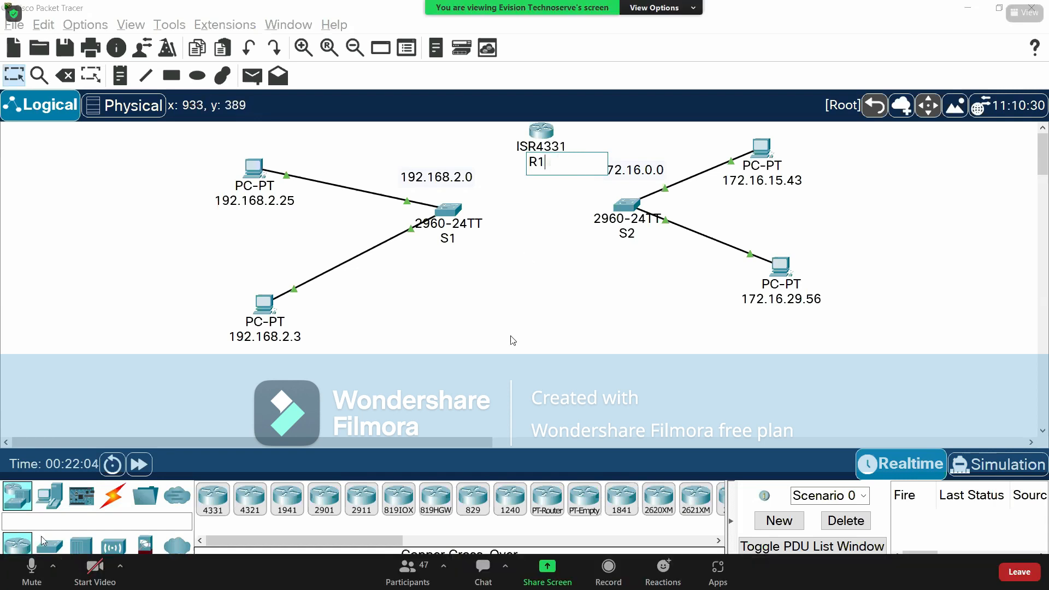
pyautogui.press('Return')
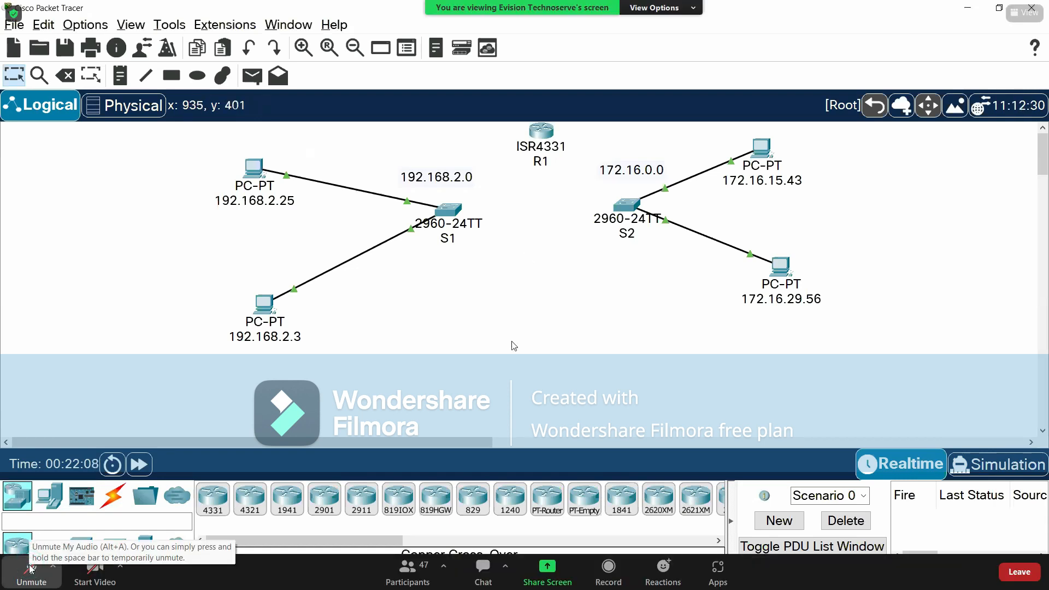
# - Move the S1 and S2 networks lower and farther apart, and shift router R1 slightly down between them
pyautogui.moveTo(171, 148); pyautogui.dragTo(449, 356)
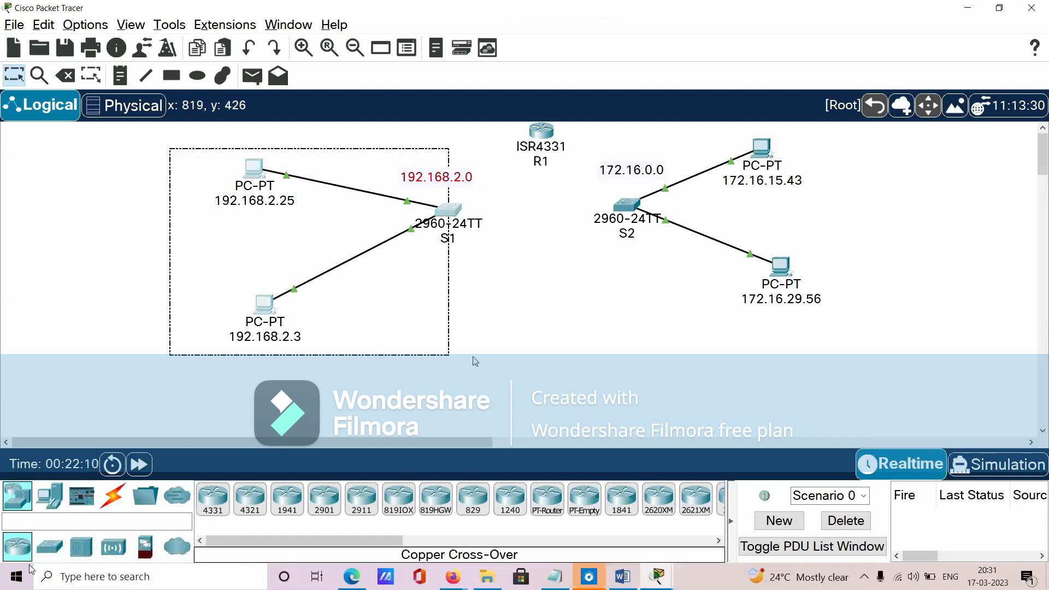
pyautogui.moveTo(449, 223); pyautogui.dragTo(427, 252)
pyautogui.moveTo(603, 144); pyautogui.dragTo(821, 349)
pyautogui.moveTo(632, 208); pyautogui.dragTo(655, 237)
pyautogui.click(538, 350)
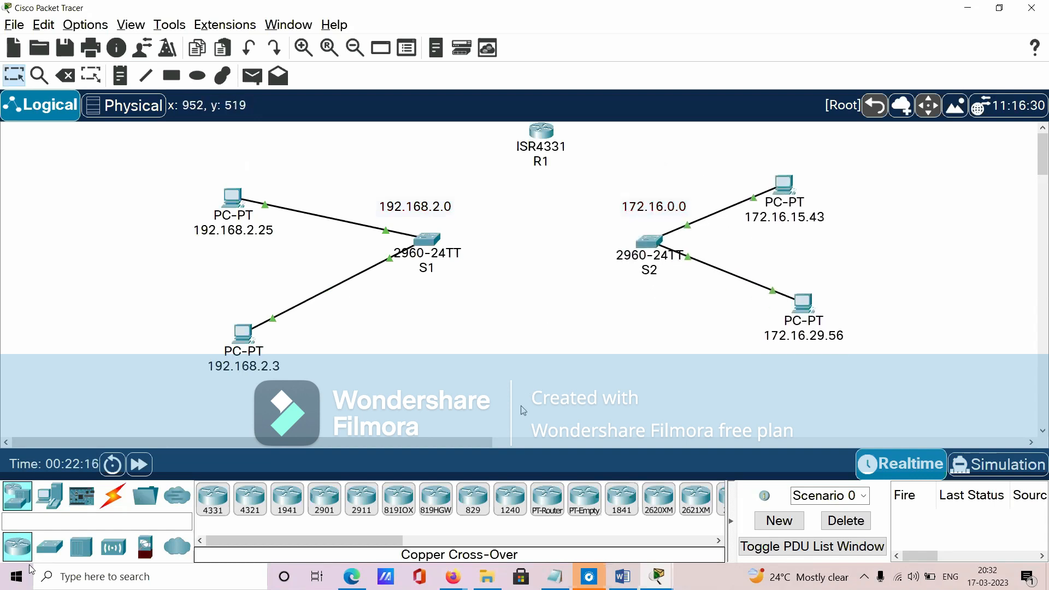
pyautogui.moveTo(549, 135); pyautogui.dragTo(539, 155)
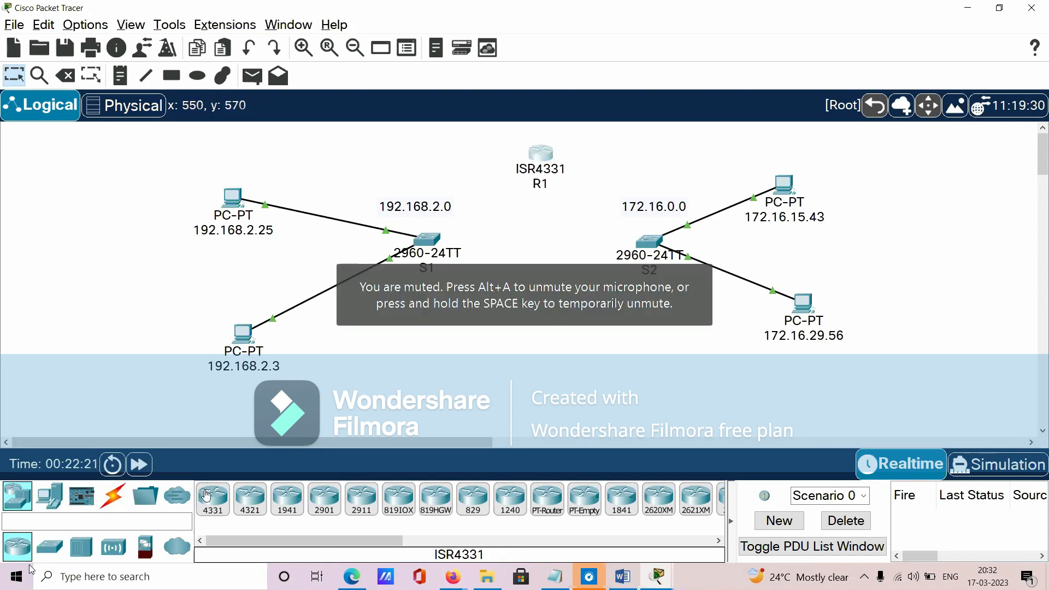
# - Connect S1's GigabitEthernet0/1 to R1's GigabitEthernet0/0/0 with a copper straight-through cable
pyautogui.click(115, 498)
pyautogui.click(287, 499)
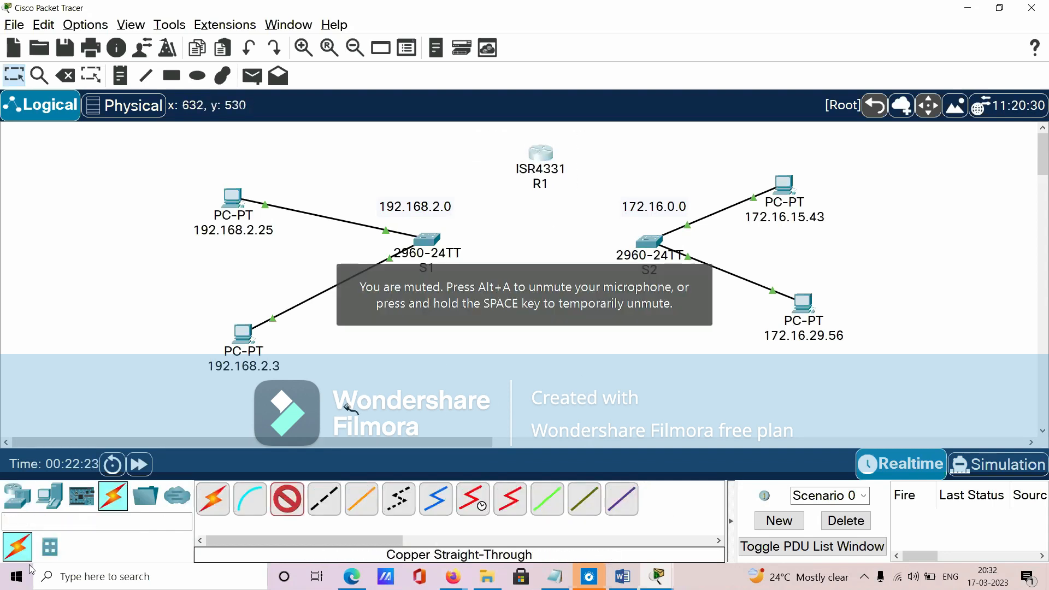
pyautogui.click(426, 239)
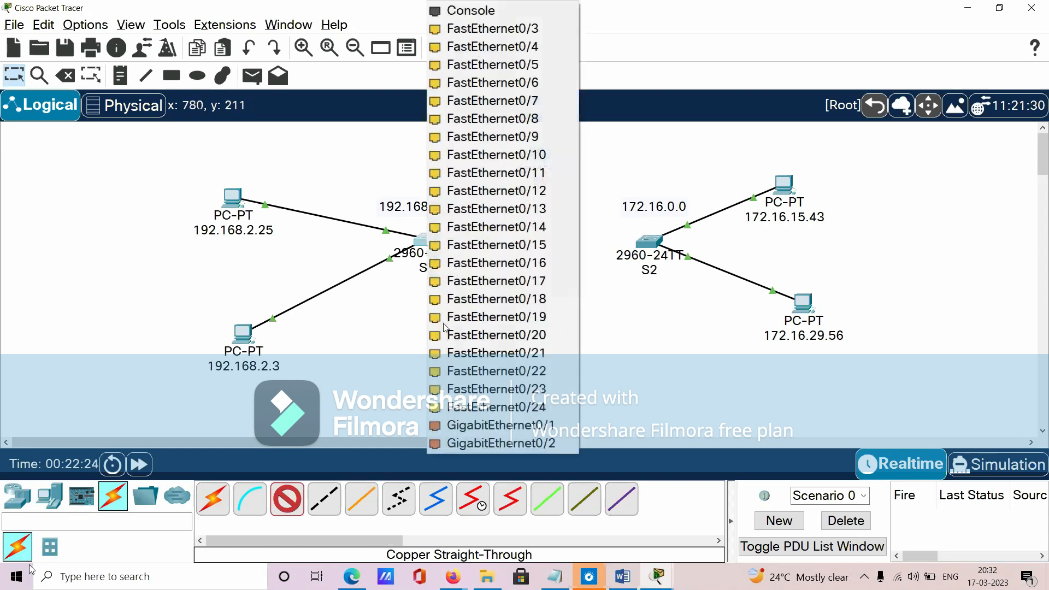
pyautogui.click(465, 425)
pyautogui.click(540, 157)
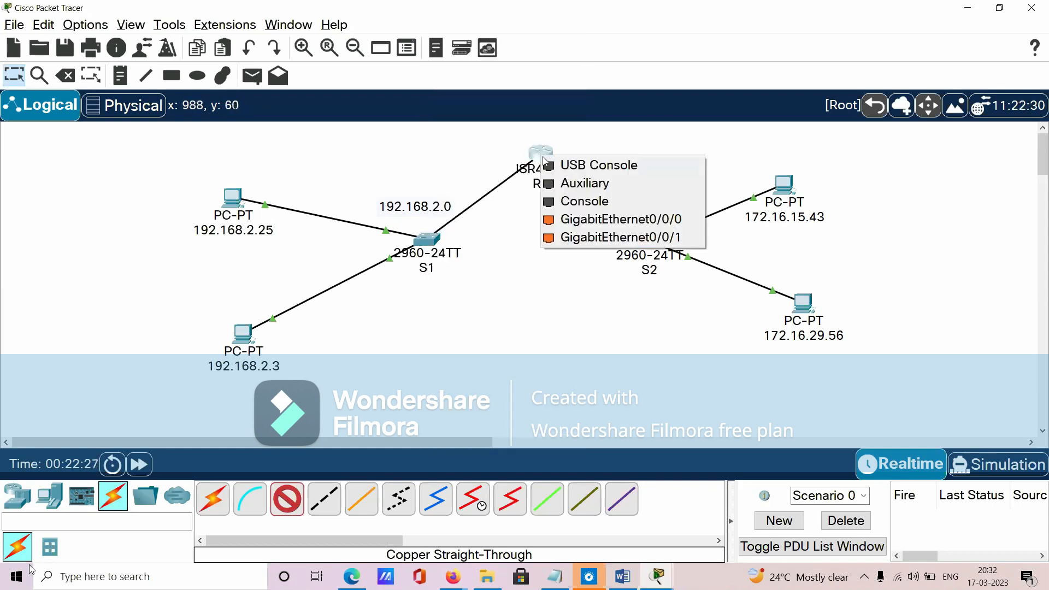
pyautogui.click(606, 218)
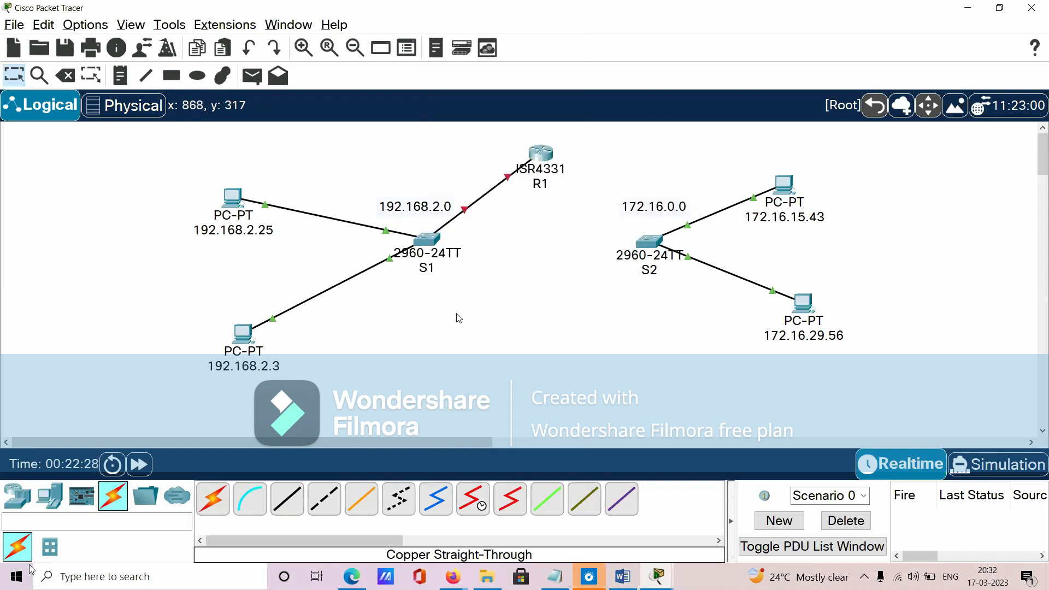
# - Connect S2's GigabitEthernet0/1 to R1's GigabitEthernet0/0/1 with a copper straight-through cable
pyautogui.click(299, 498)
pyautogui.click(649, 241)
pyautogui.click(710, 425)
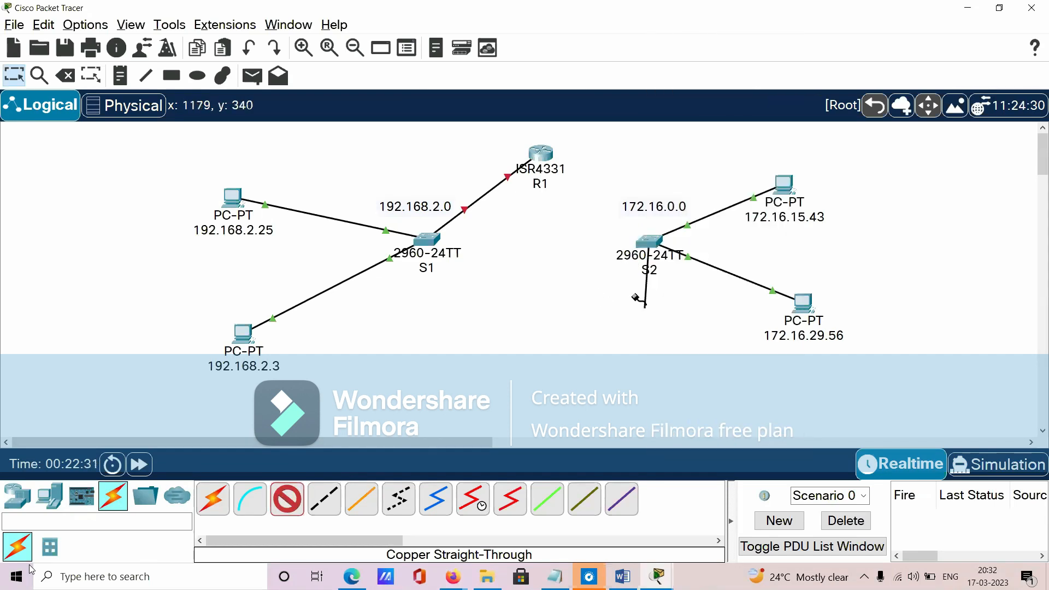
pyautogui.click(540, 154)
pyautogui.click(607, 214)
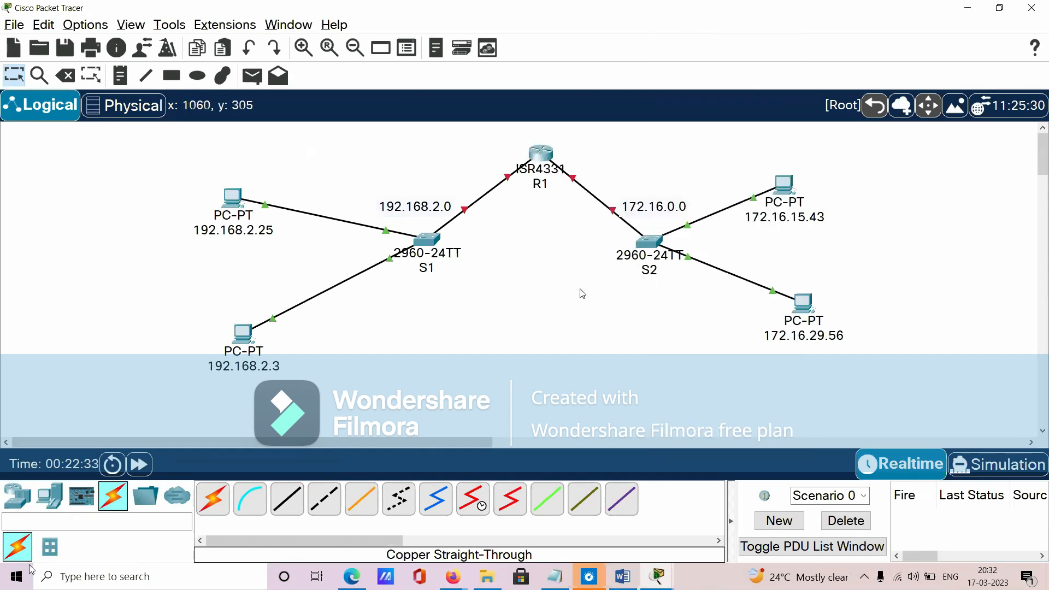
pyautogui.moveTo(478, 128); pyautogui.dragTo(603, 225)
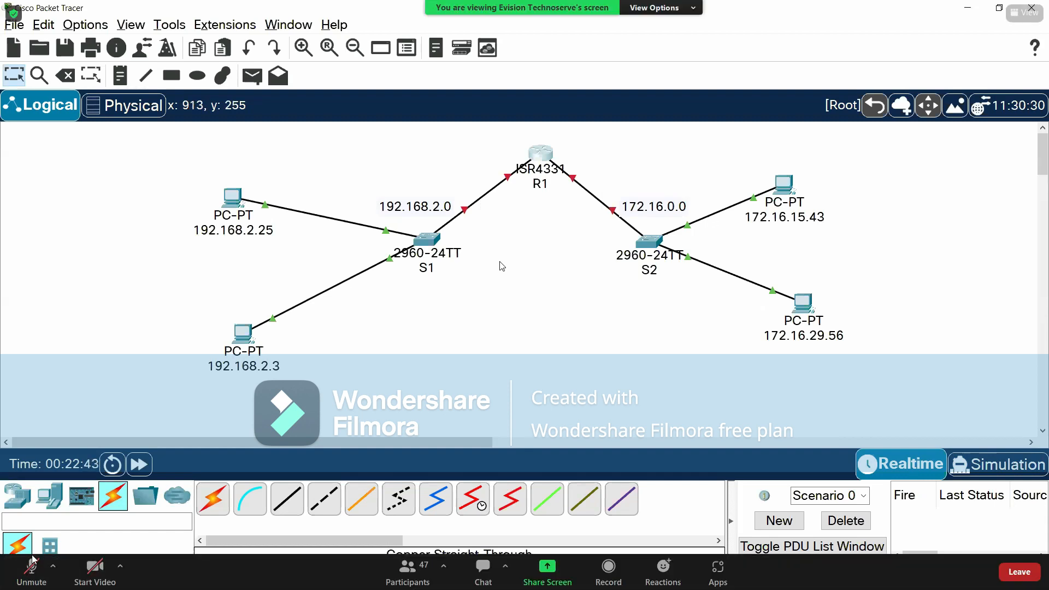
pyautogui.moveTo(353, 180); pyautogui.dragTo(435, 258)
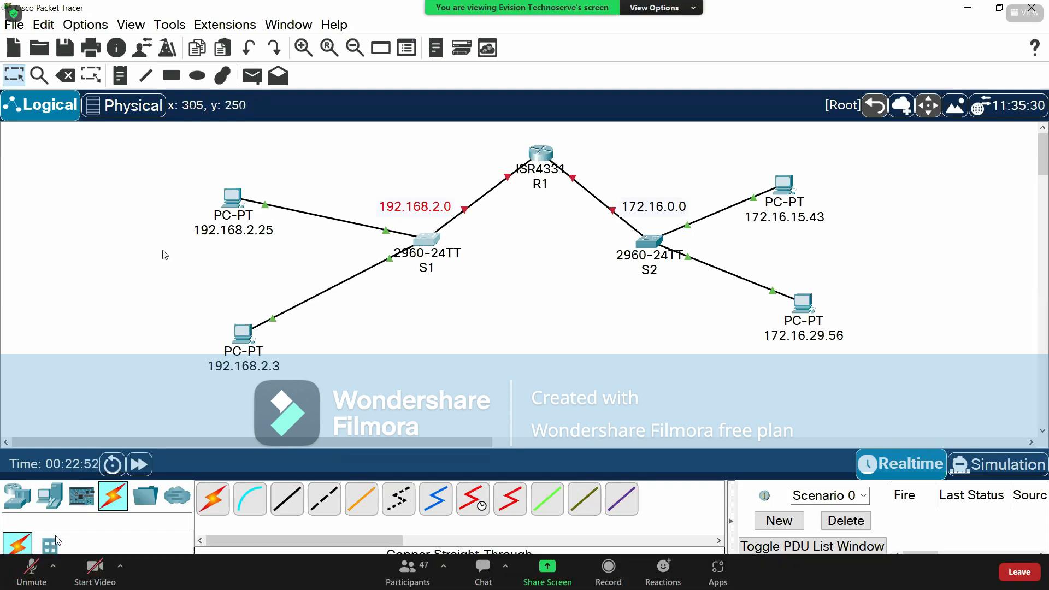
pyautogui.moveTo(150, 170); pyautogui.dragTo(317, 391)
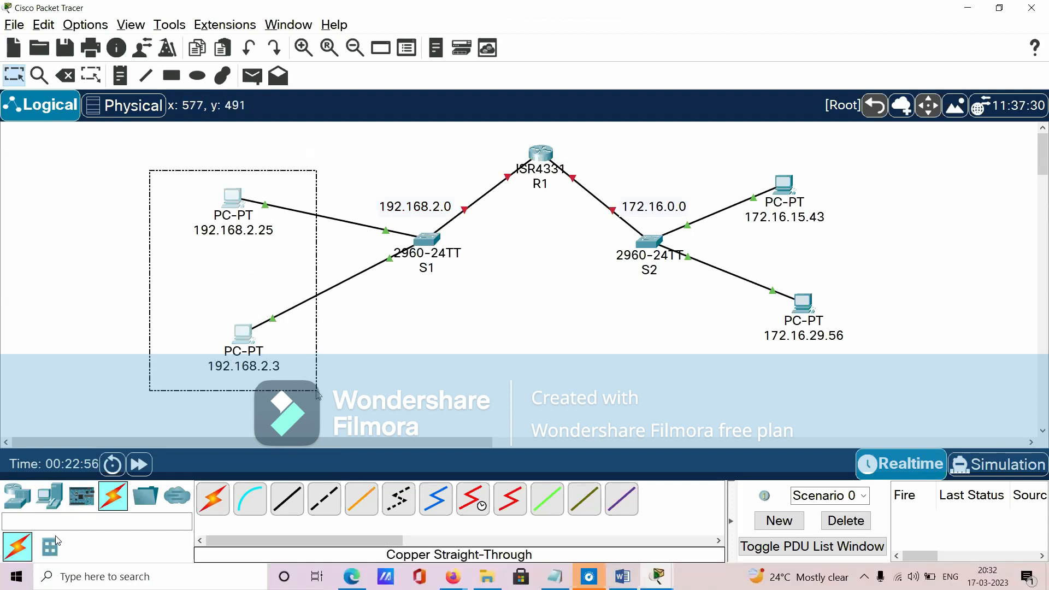
# - Examine the PCs and switches of the 192.168.2.0 and 172.16.0.0 networks and the router R1 that joins them
pyautogui.moveTo(316, 390); pyautogui.dragTo(458, 407)
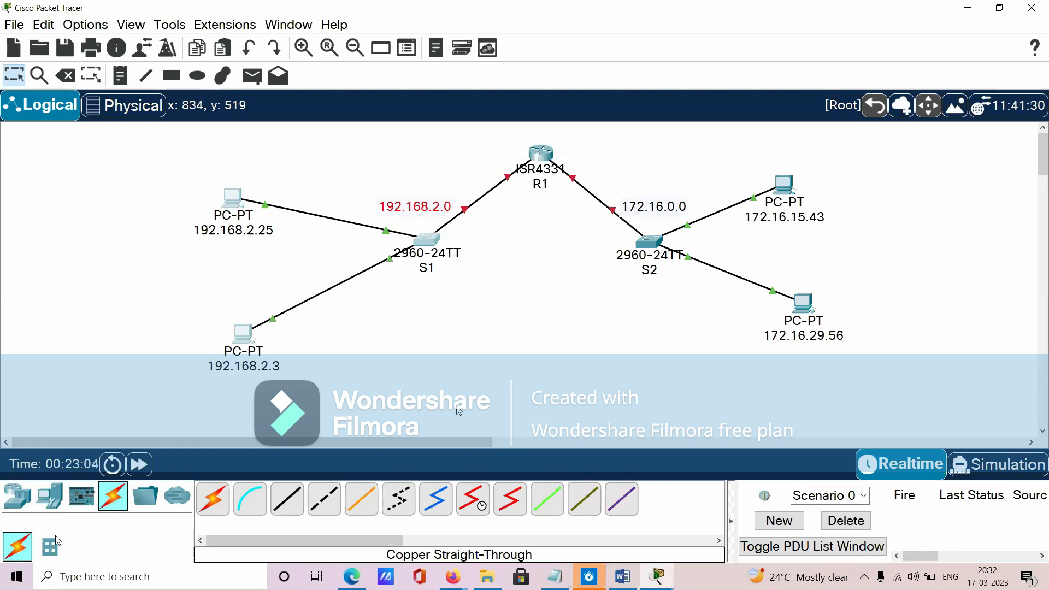
pyautogui.click(457, 404)
pyautogui.moveTo(156, 167); pyautogui.dragTo(469, 414)
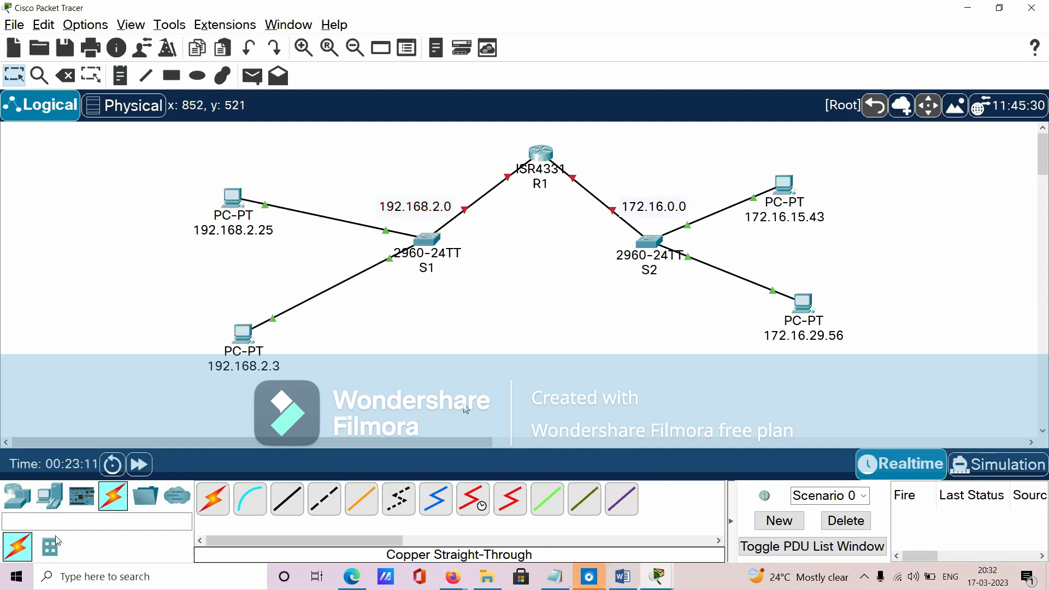
pyautogui.moveTo(174, 172); pyautogui.dragTo(467, 403)
pyautogui.moveTo(728, 155); pyautogui.dragTo(865, 369)
pyautogui.moveTo(623, 163); pyautogui.dragTo(899, 386)
pyautogui.moveTo(363, 172); pyautogui.dragTo(698, 223)
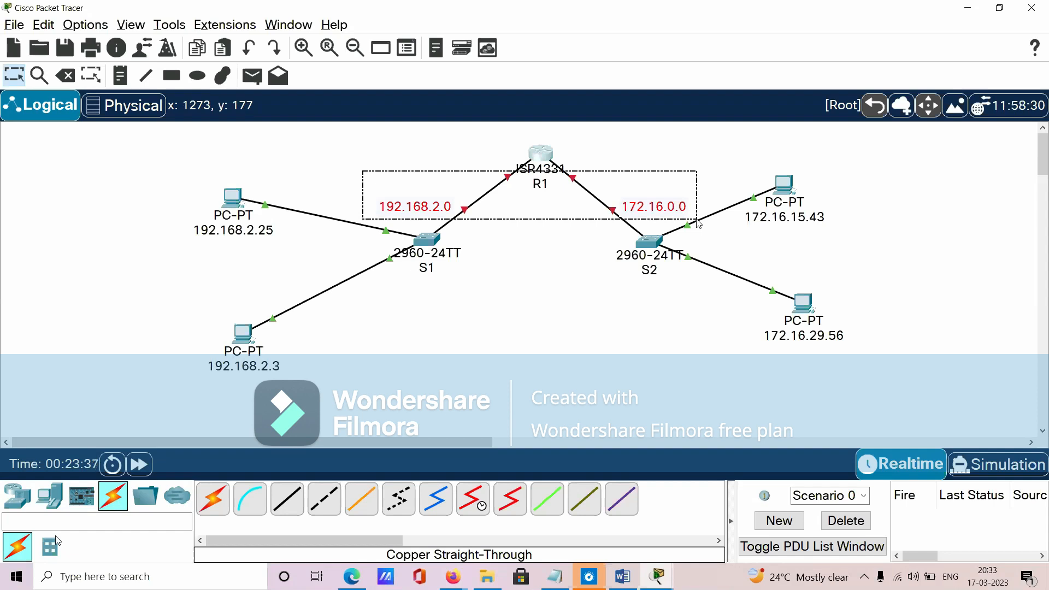
pyautogui.click(699, 224)
pyautogui.moveTo(484, 133); pyautogui.dragTo(591, 204)
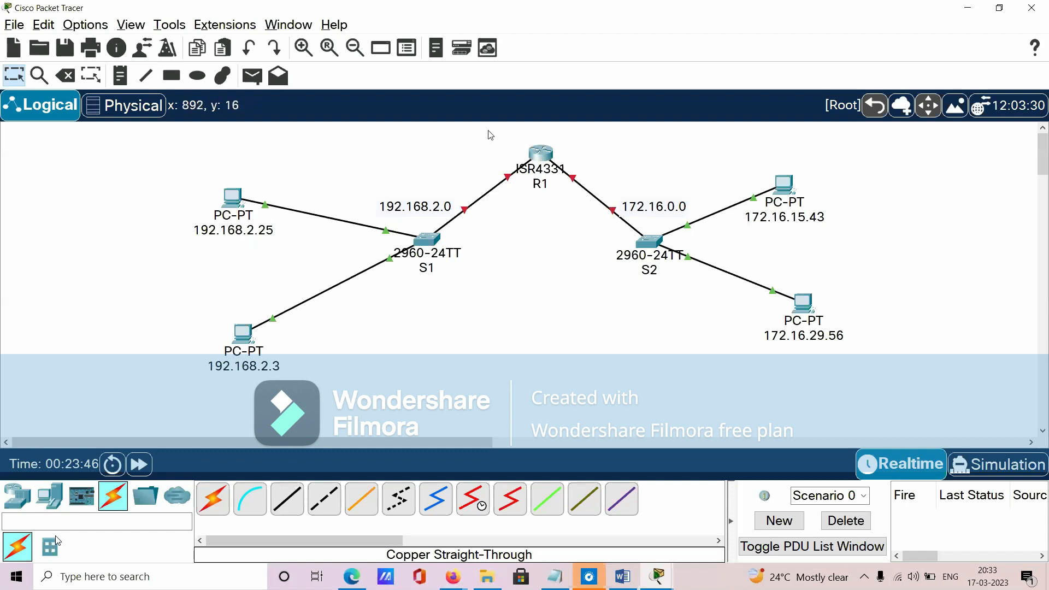
pyautogui.moveTo(475, 125); pyautogui.dragTo(593, 200)
pyautogui.click(570, 305)
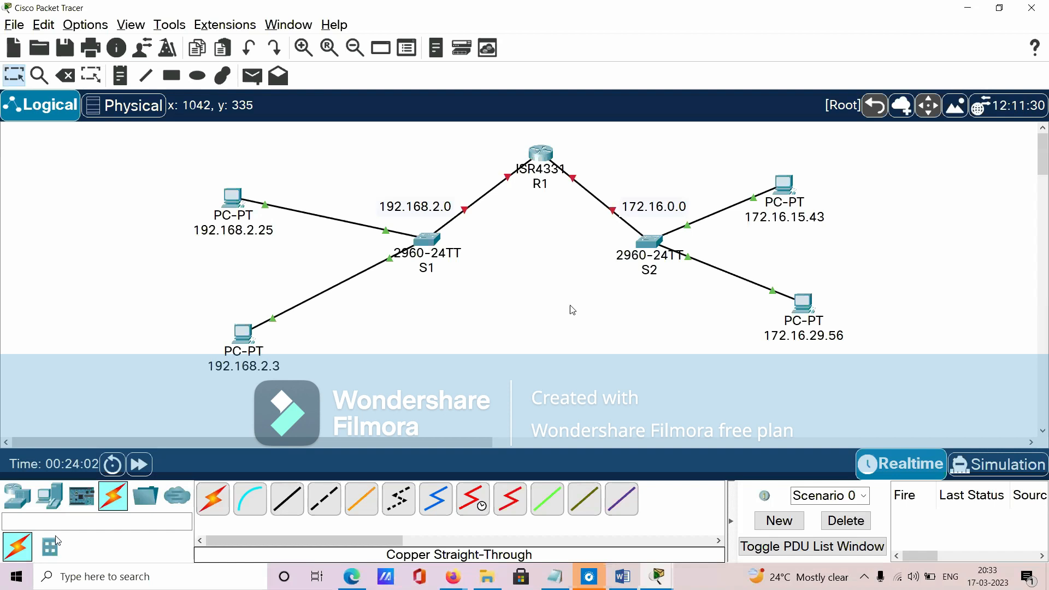
pyautogui.moveTo(474, 131); pyautogui.dragTo(585, 207)
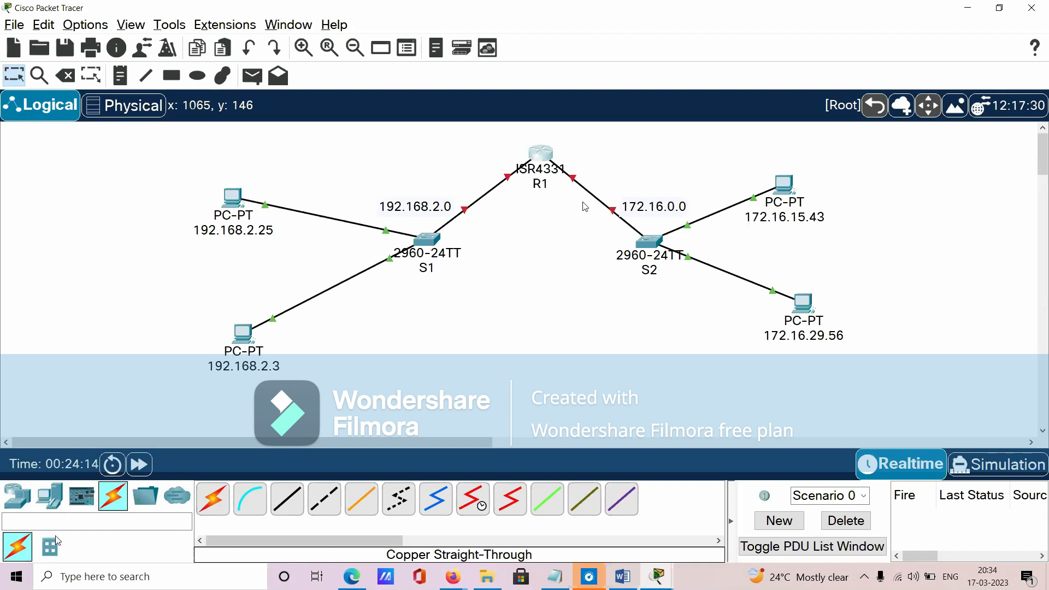
# - Switch to the Word notes and review the ISO OSI Model table and the Features of a Switch list
pyautogui.click(622, 576)
pyautogui.scroll(-4, 391, 440)
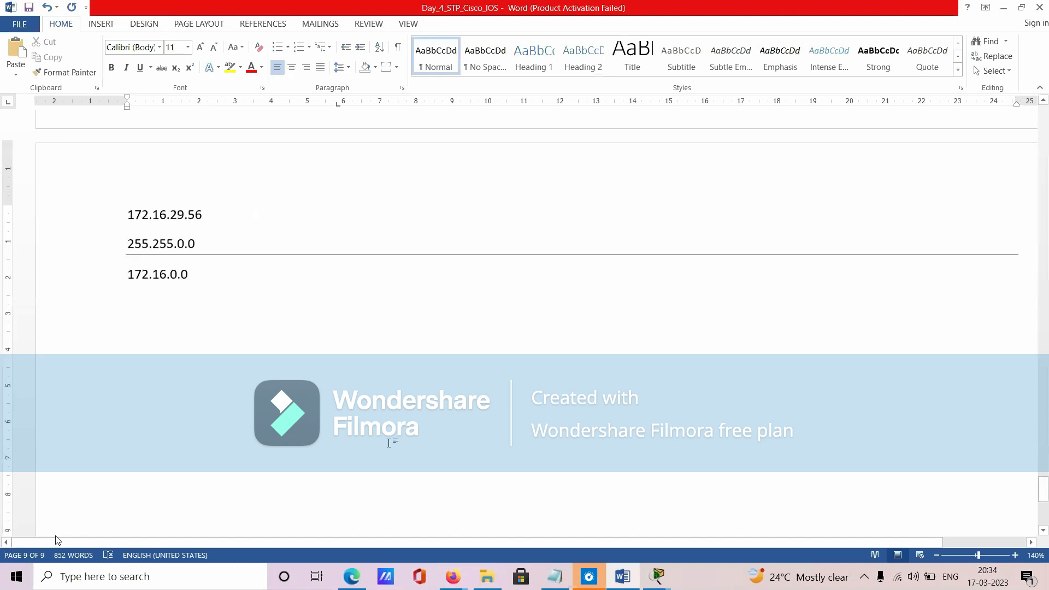
pyautogui.scroll(3, 583, 382)
pyautogui.moveTo(1043, 485); pyautogui.dragTo(1041, 136)
pyautogui.scroll(1, 114, 354)
pyautogui.scroll(-9, 139, 400)
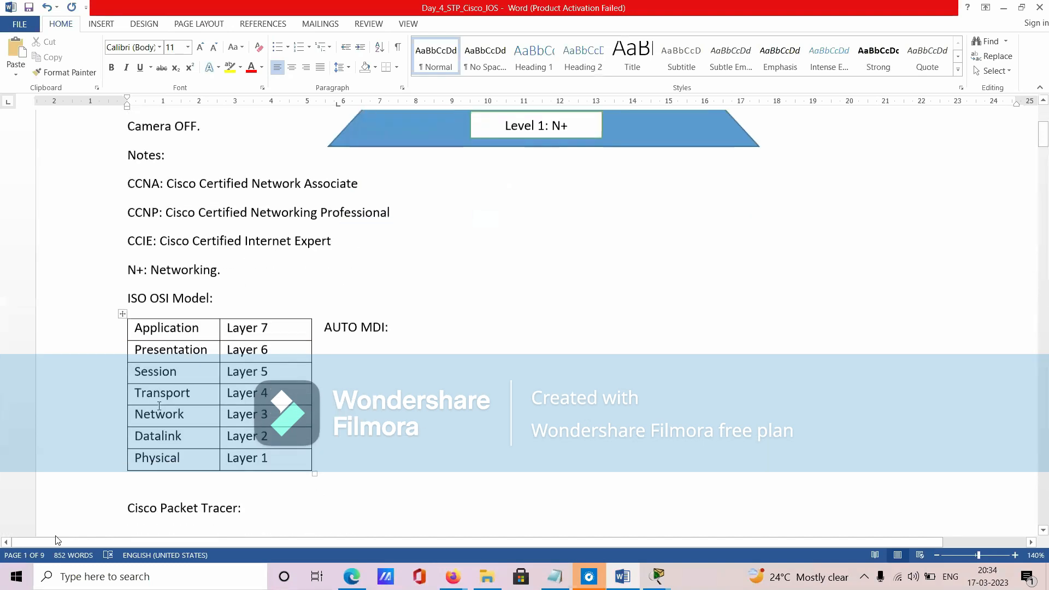
pyautogui.moveTo(122, 316); pyautogui.dragTo(111, 428)
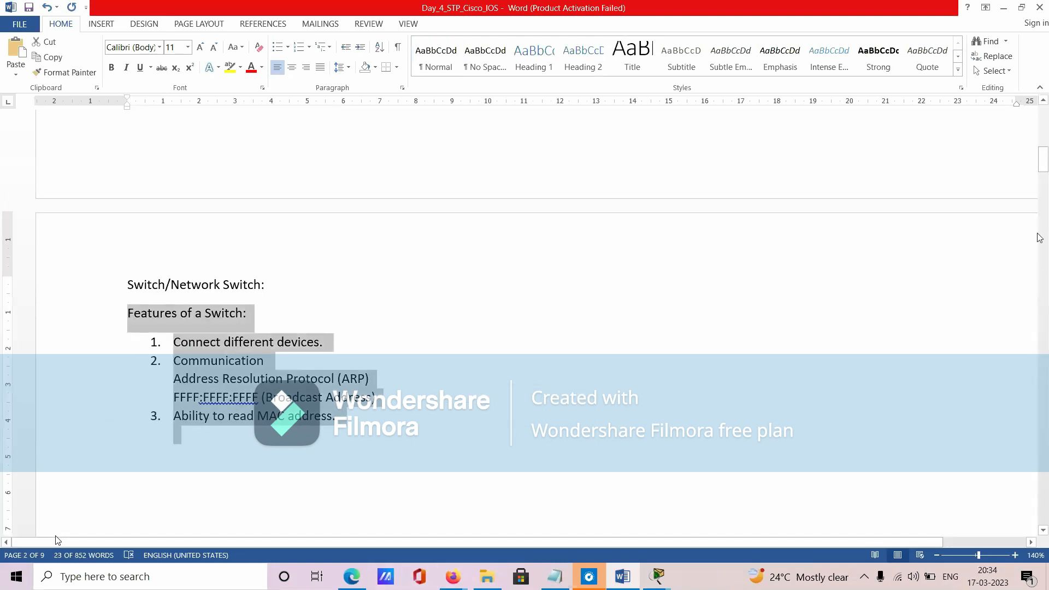
# - Add the heading "Features of a Router:" below the 172.16.0.0 calculation on the last page of the notes
pyautogui.moveTo(1044, 162); pyautogui.dragTo(1043, 482)
pyautogui.click(206, 471)
pyautogui.press('Return')
pyautogui.press('Return')
pyautogui.write('Features of a Router:')
pyautogui.press('Return')
pyautogui.write('4')
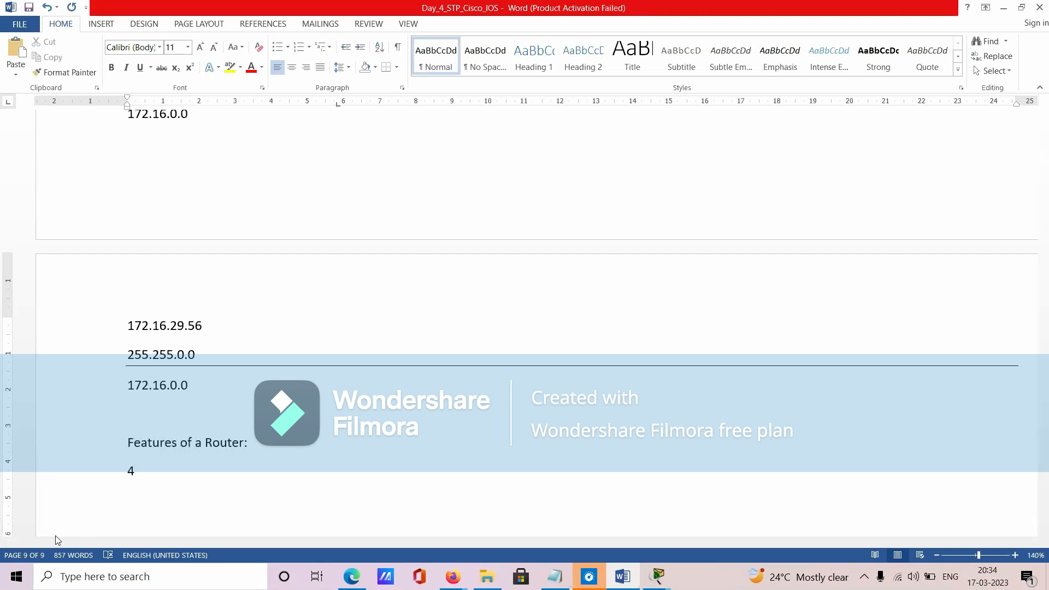
pyautogui.press('BackSpace')
# - Add "Connect different networks" as numbered item 1 under the Features of a Router heading
pyautogui.hotkey('alt', 'Tab')
pyautogui.moveTo(488, 138); pyautogui.dragTo(606, 232)
pyautogui.hotkey('alt', 'Tab')
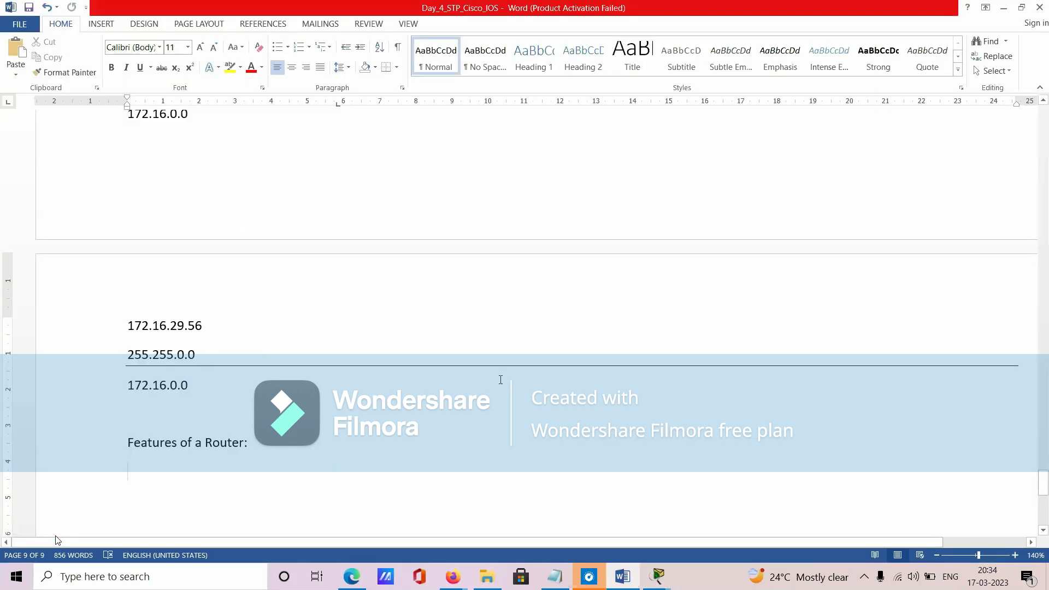
pyautogui.write('Connect')
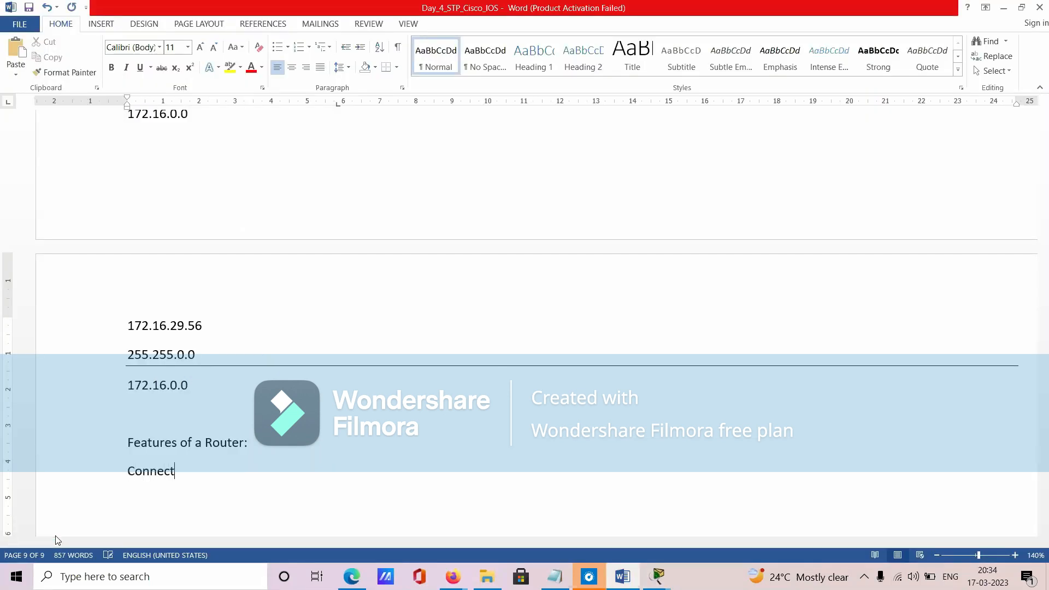
pyautogui.write(' different networks')
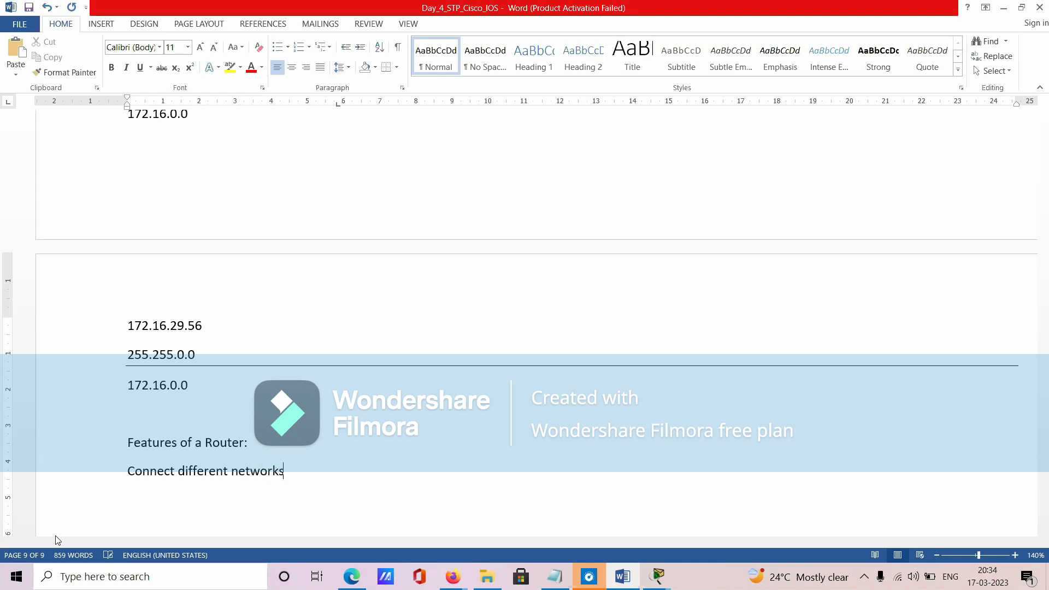
pyautogui.press('Home')
pyautogui.write('1.')
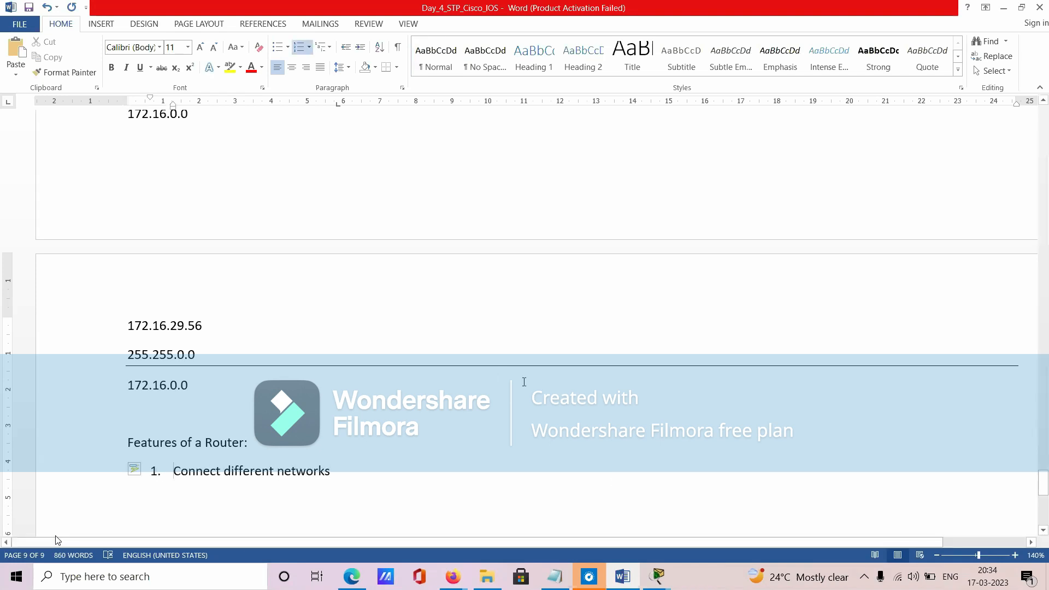
pyautogui.scroll(-2, 616, 479)
pyautogui.click(418, 389)
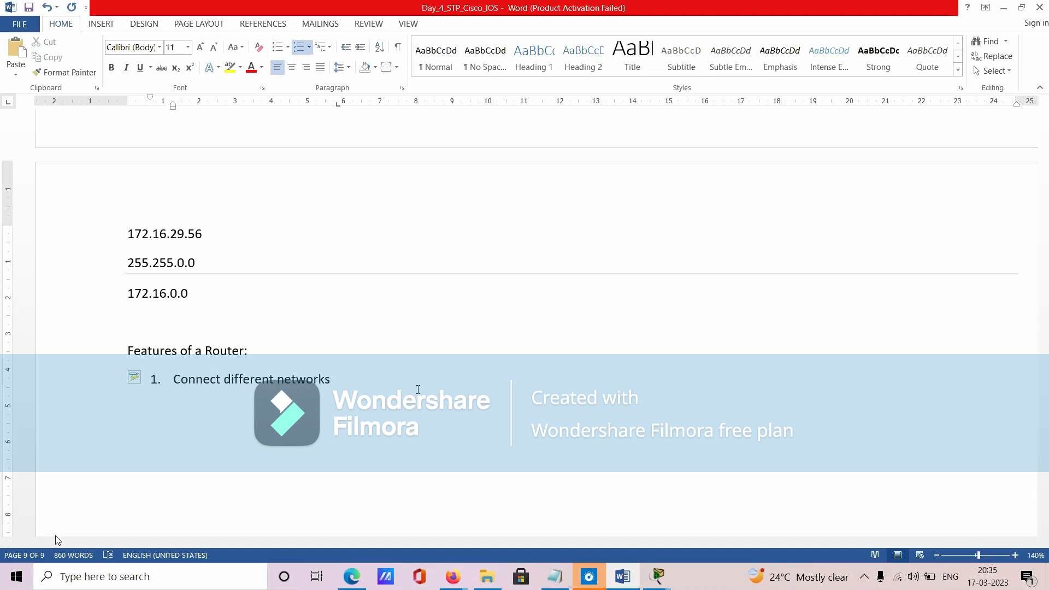
# - Point out router R1 in Packet Tracer, and start a second numbered item in the Word router features list
pyautogui.hotkey('alt', 'Tab')
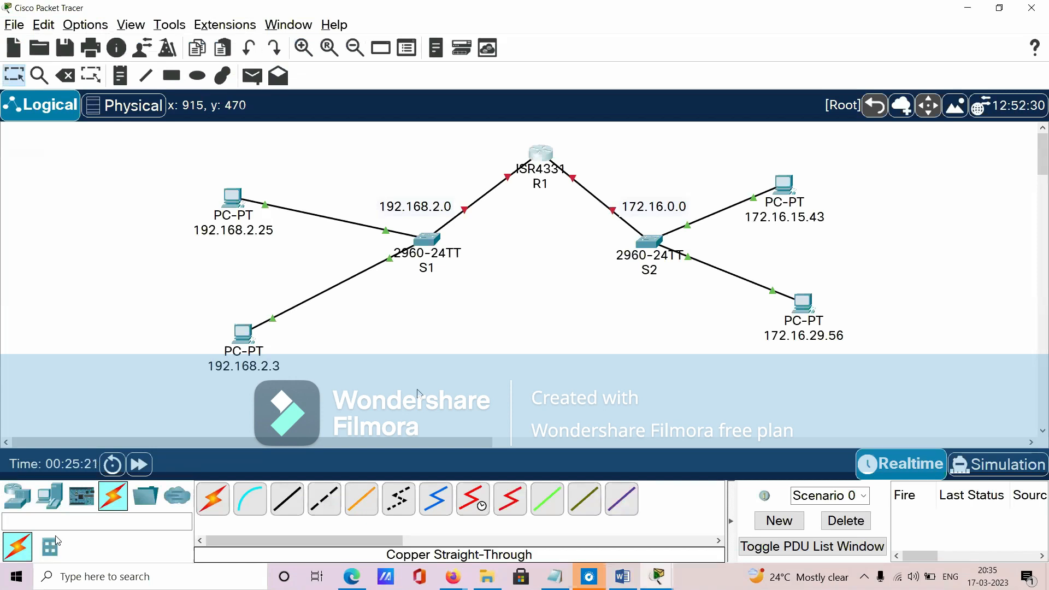
pyautogui.moveTo(601, 246); pyautogui.dragTo(489, 135)
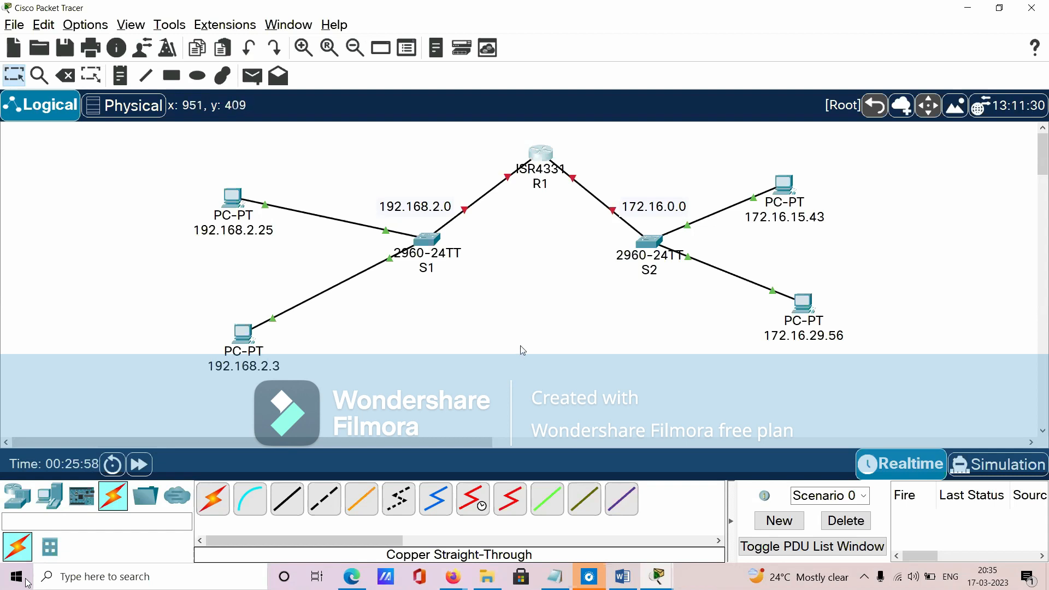
pyautogui.hotkey('alt', 'Tab')
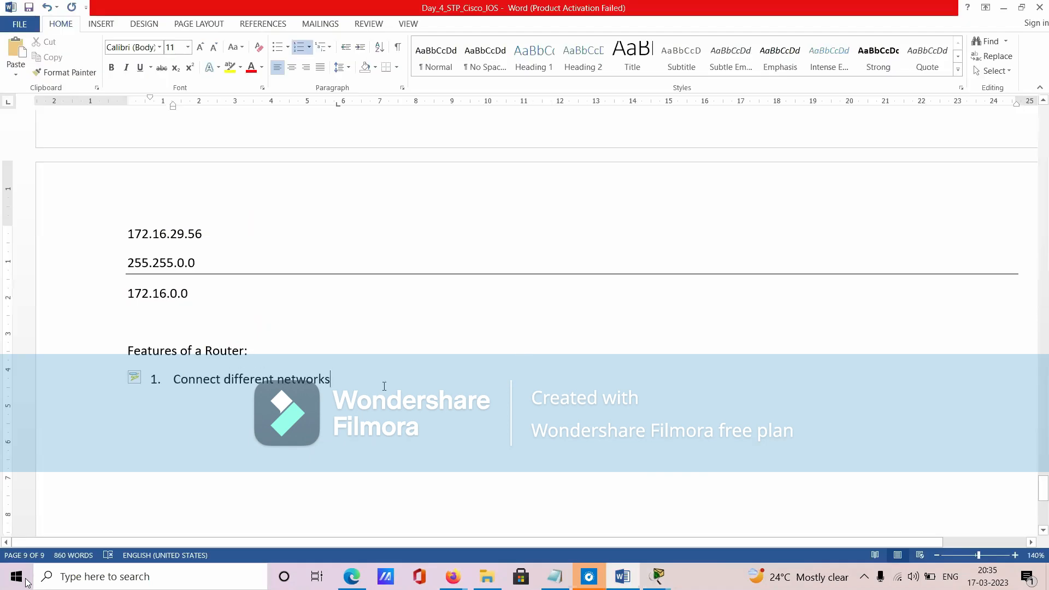
pyautogui.press('Return')
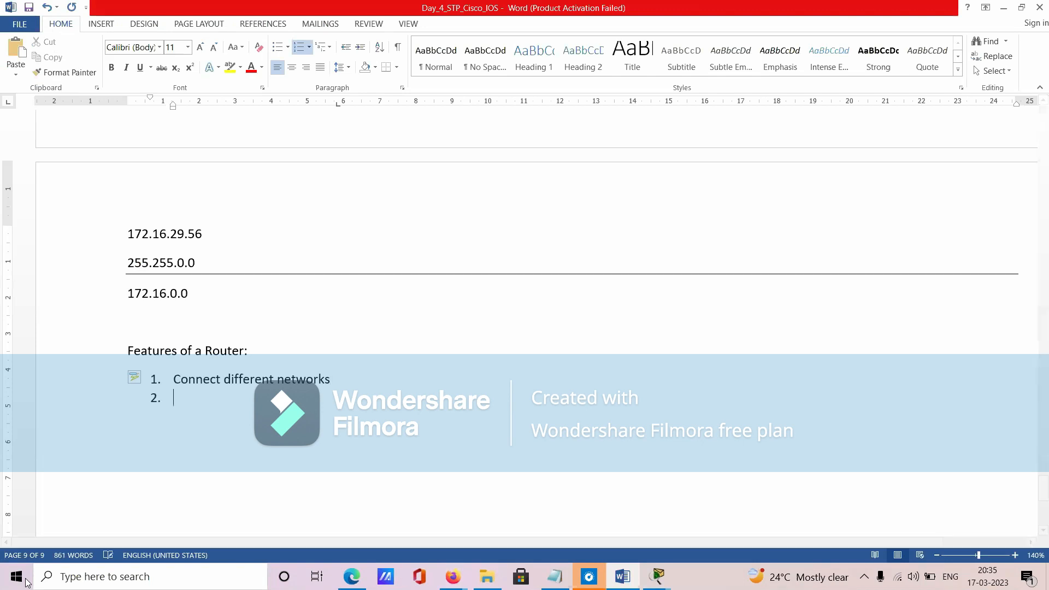
# - Switch to Packet Tracer and examine router R1 in relation to switch S1 and the networks on both sides
pyautogui.hotkey('alt', 'Tab')
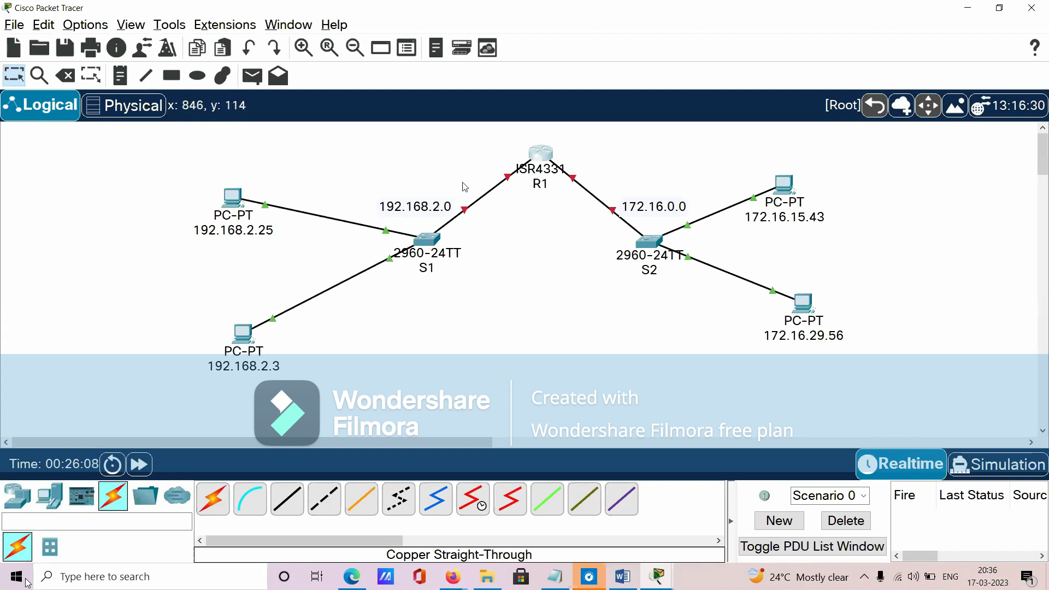
pyautogui.moveTo(488, 134); pyautogui.dragTo(594, 203)
pyautogui.click(448, 260)
pyautogui.moveTo(324, 168); pyautogui.dragTo(494, 310)
pyautogui.moveTo(472, 134); pyautogui.dragTo(612, 218)
pyautogui.moveTo(469, 129); pyautogui.dragTo(589, 206)
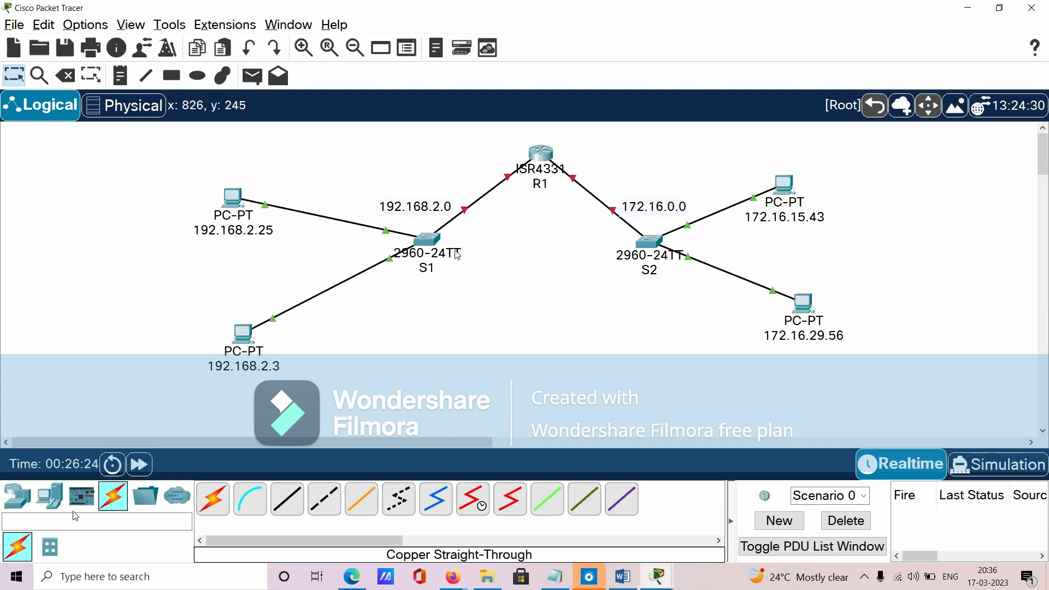
pyautogui.moveTo(488, 131); pyautogui.dragTo(585, 213)
pyautogui.moveTo(487, 576)
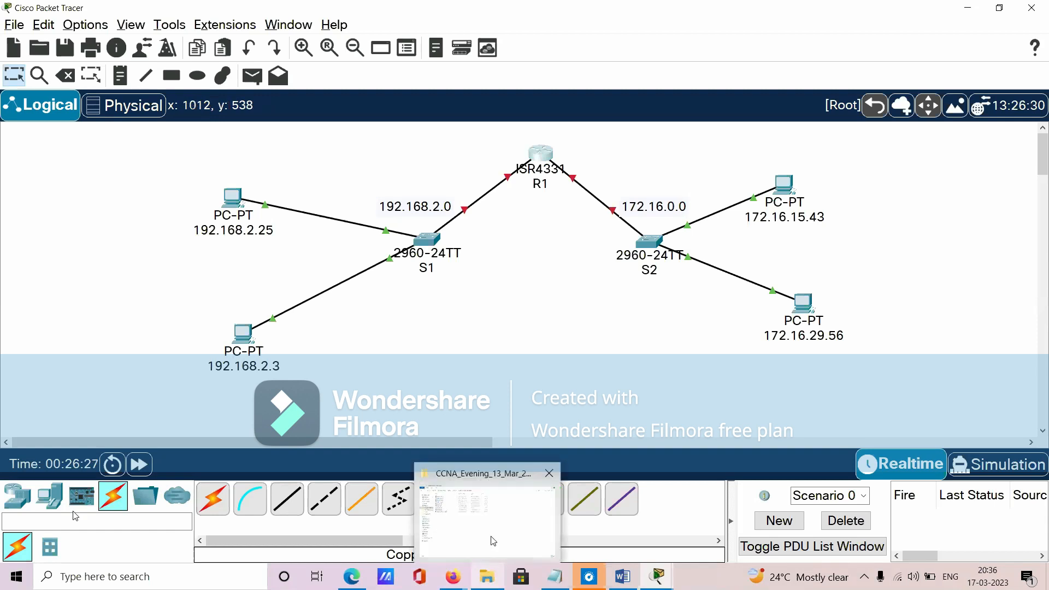
pyautogui.moveTo(143, 148); pyautogui.dragTo(496, 379)
pyautogui.moveTo(582, 149); pyautogui.dragTo(936, 412)
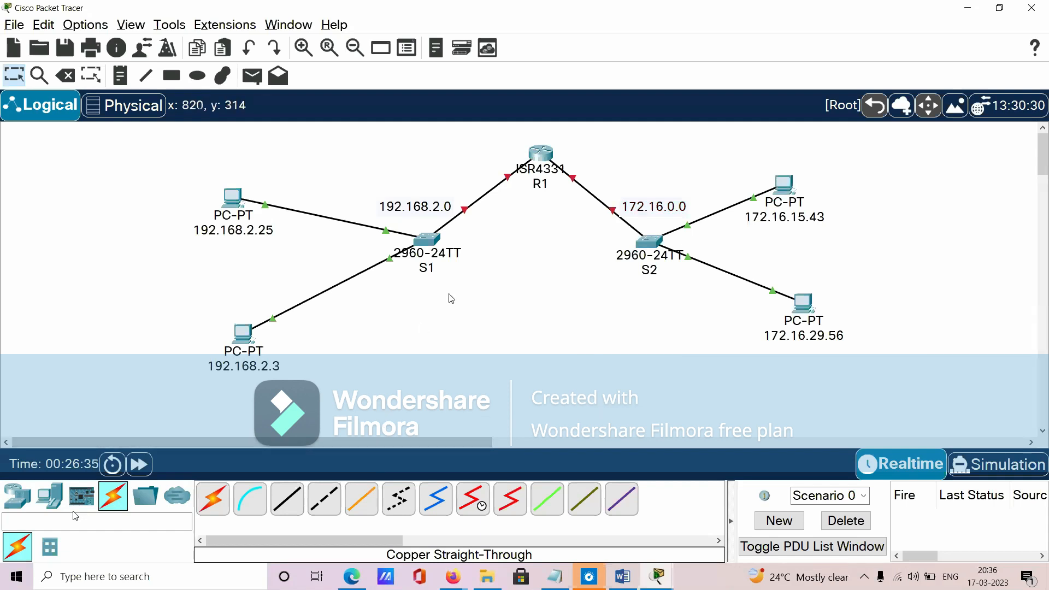
pyautogui.moveTo(476, 133); pyautogui.dragTo(601, 207)
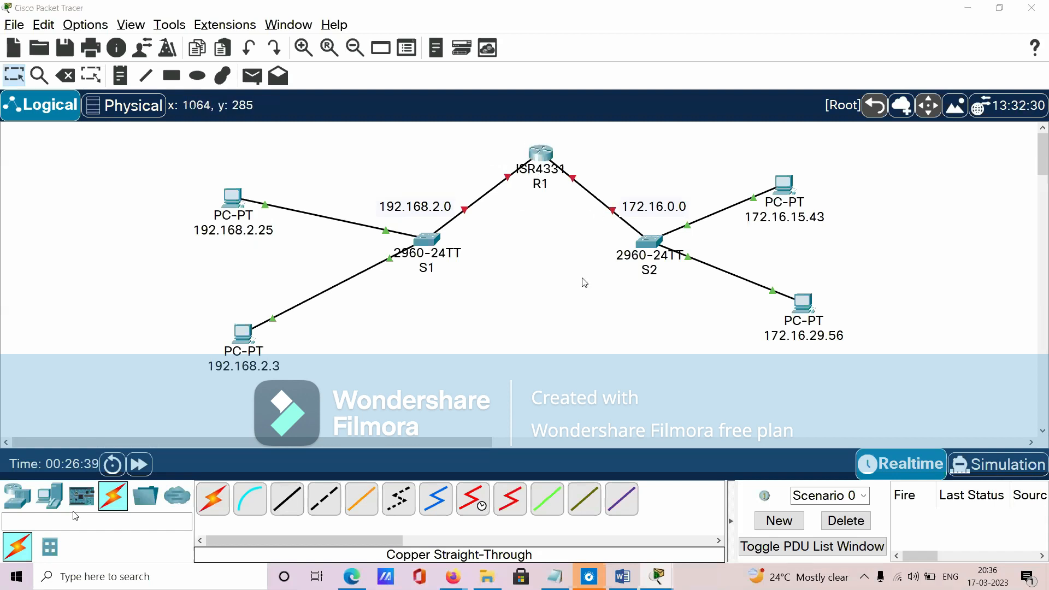
# - Switch to Word and enter "Each interface of a router is acting as a computer." as item 2 of the router features
pyautogui.hotkey('alt', 'Tab')
pyautogui.write('Ea')
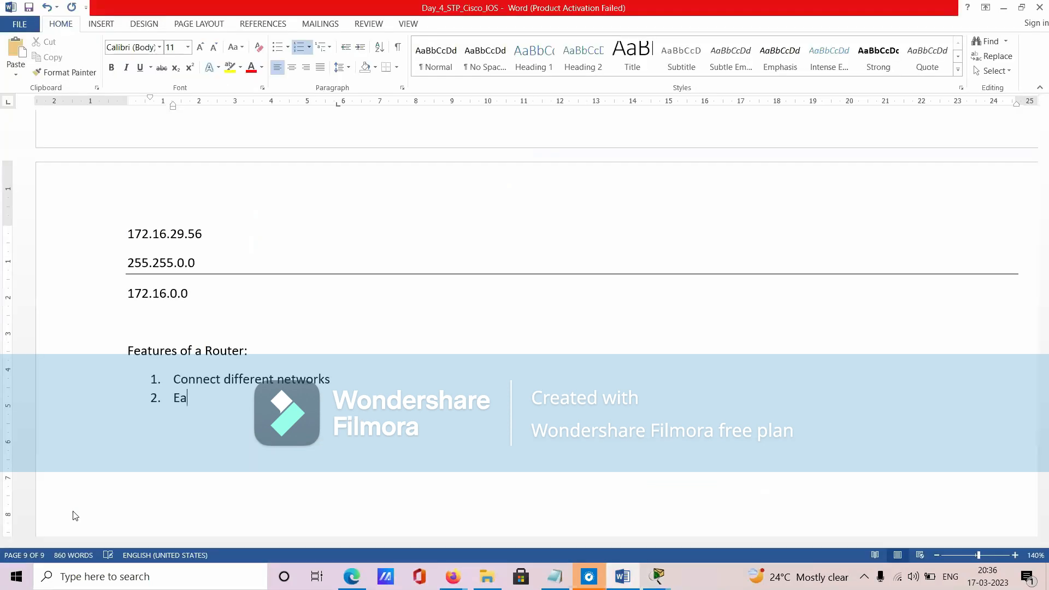
pyautogui.write('ch interface of a r')
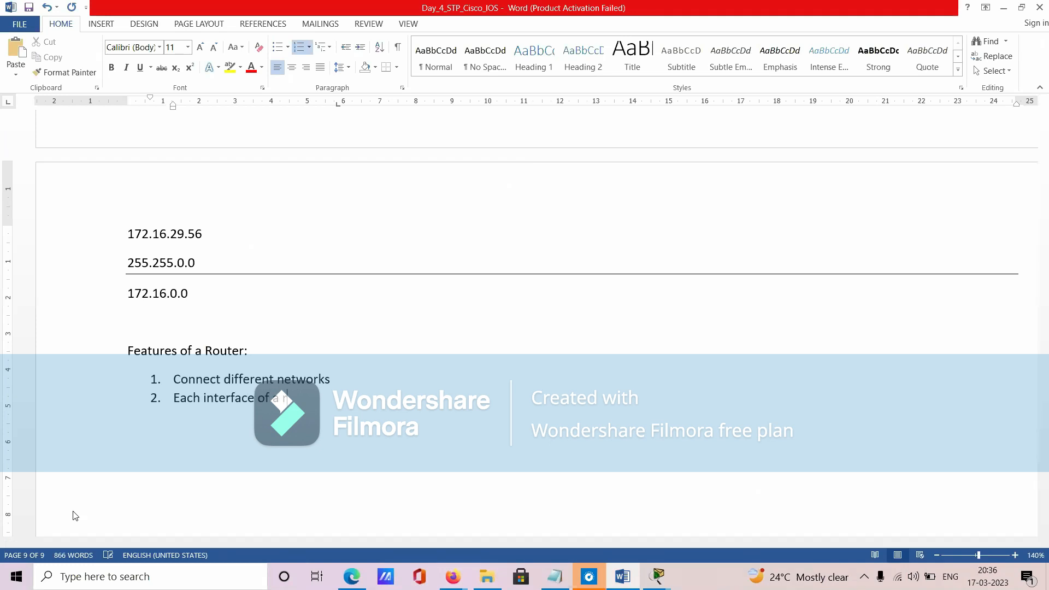
pyautogui.write('outer is acting')
pyautogui.write(' as a d')
pyautogui.write('om')
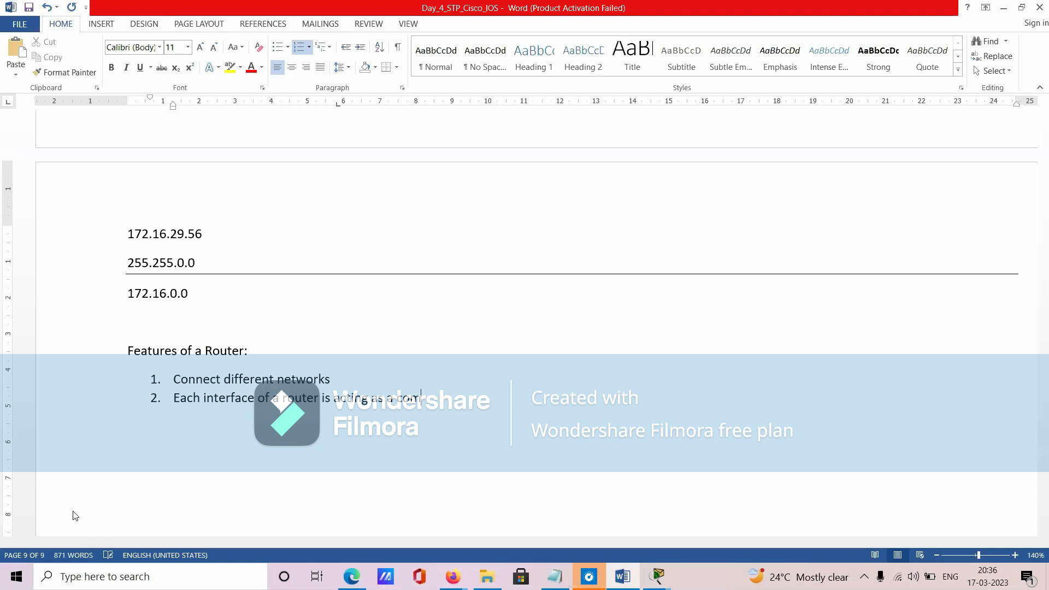
pyautogui.write('puter.')
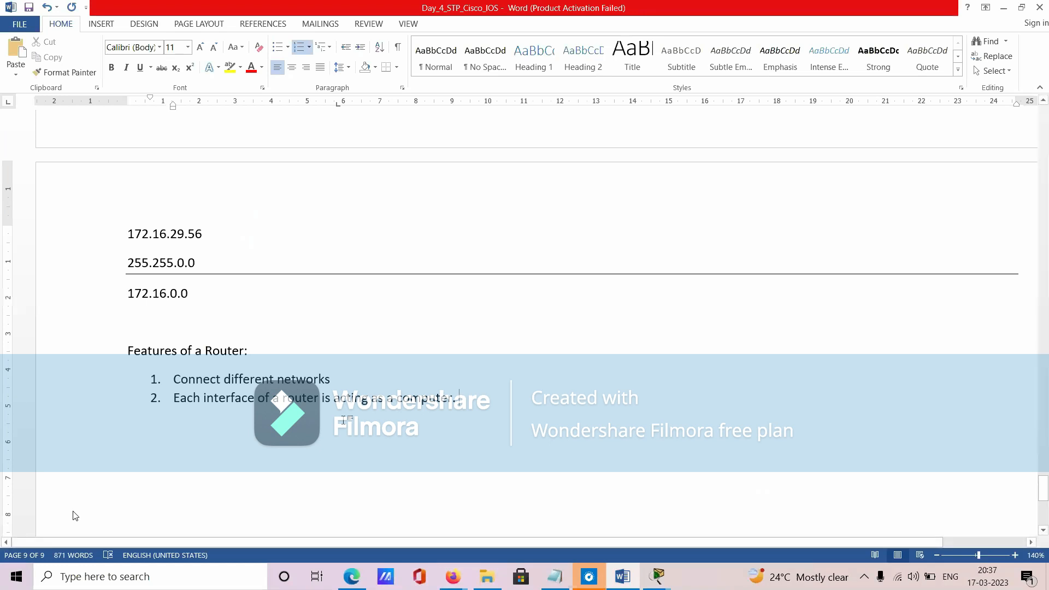
# - Switch to Packet Tracer, examine R1's physical device view and switch S1, and return to the Word notes
pyautogui.hotkey('alt', 'Tab')
pyautogui.moveTo(473, 131); pyautogui.dragTo(604, 207)
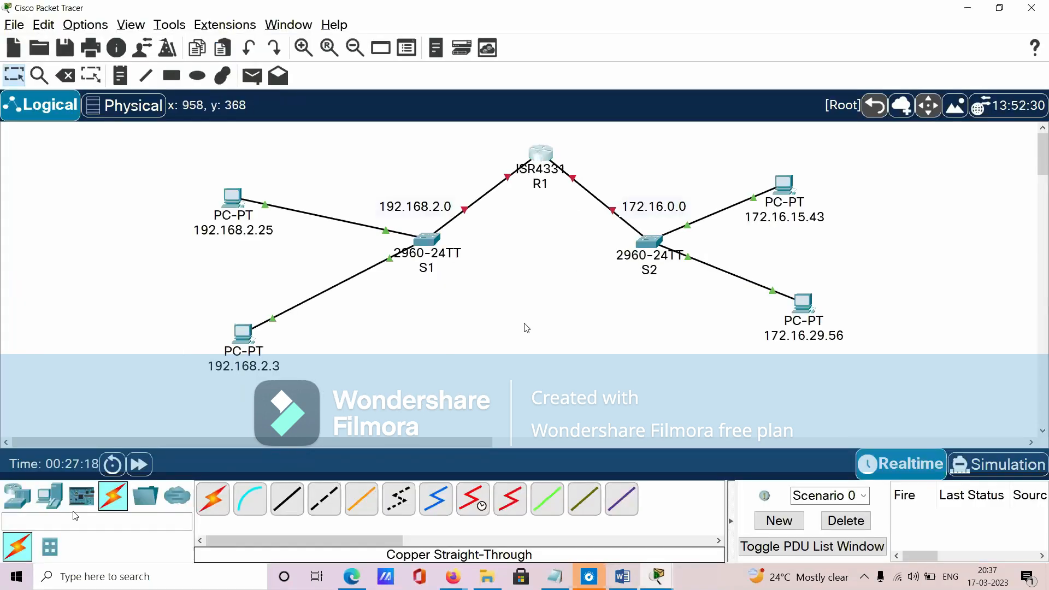
pyautogui.click(533, 148)
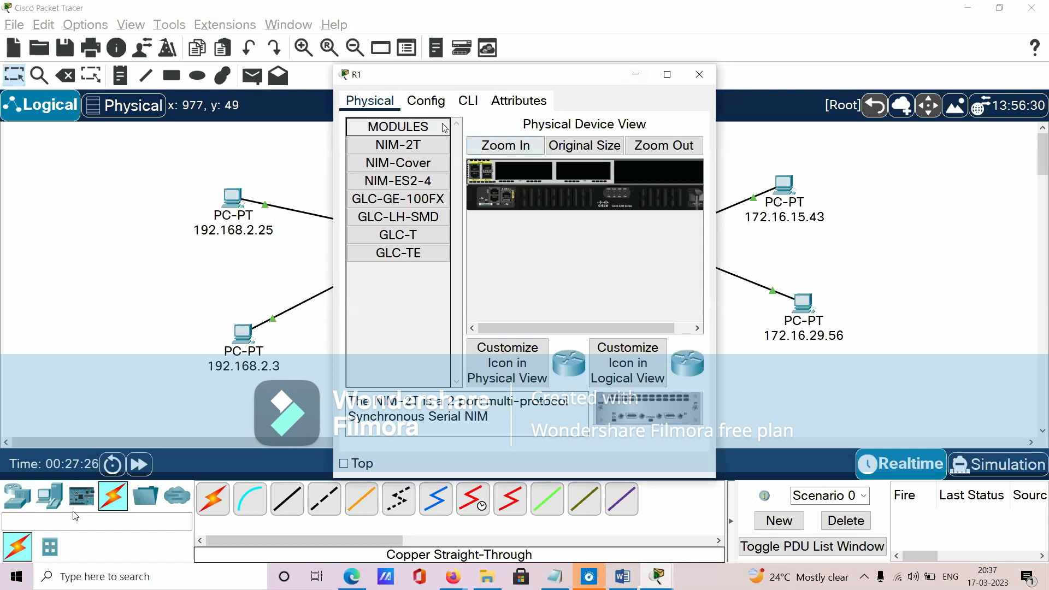
pyautogui.click(635, 75)
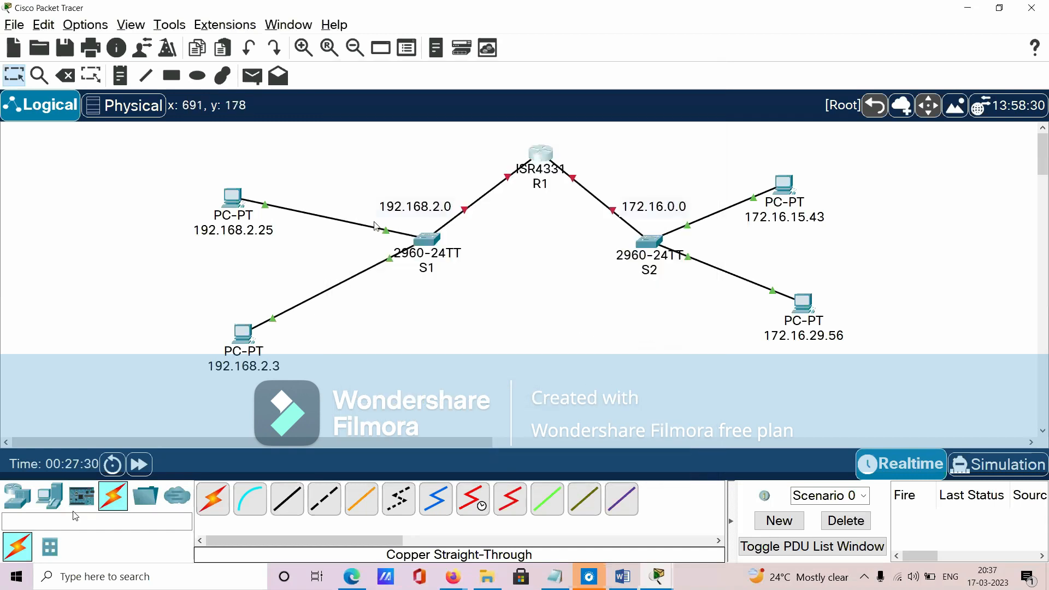
pyautogui.moveTo(374, 173); pyautogui.dragTo(488, 297)
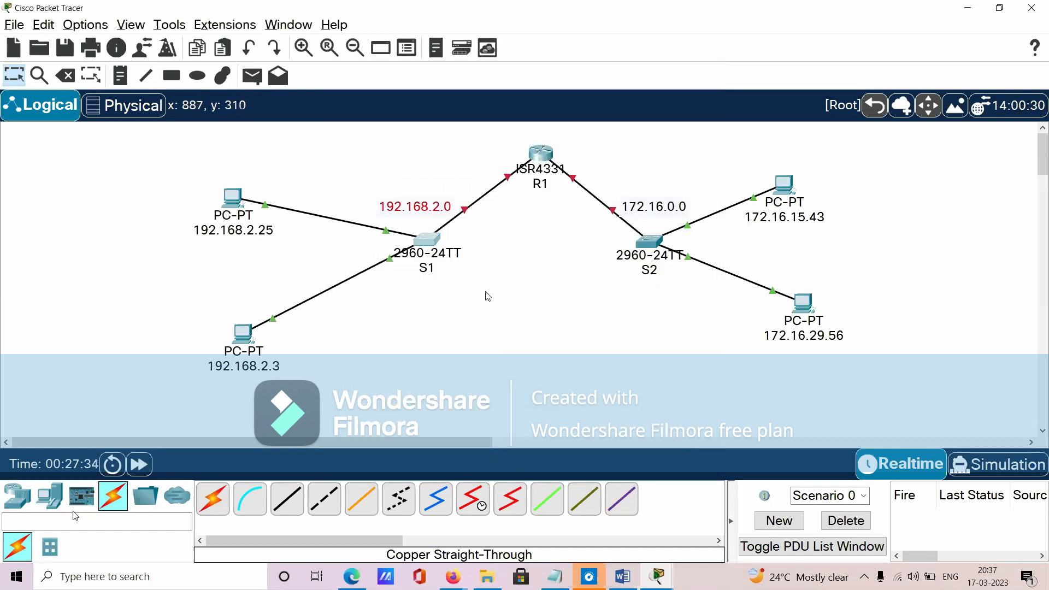
pyautogui.moveTo(376, 172); pyautogui.dragTo(459, 320)
pyautogui.moveTo(573, 261); pyautogui.dragTo(495, 127)
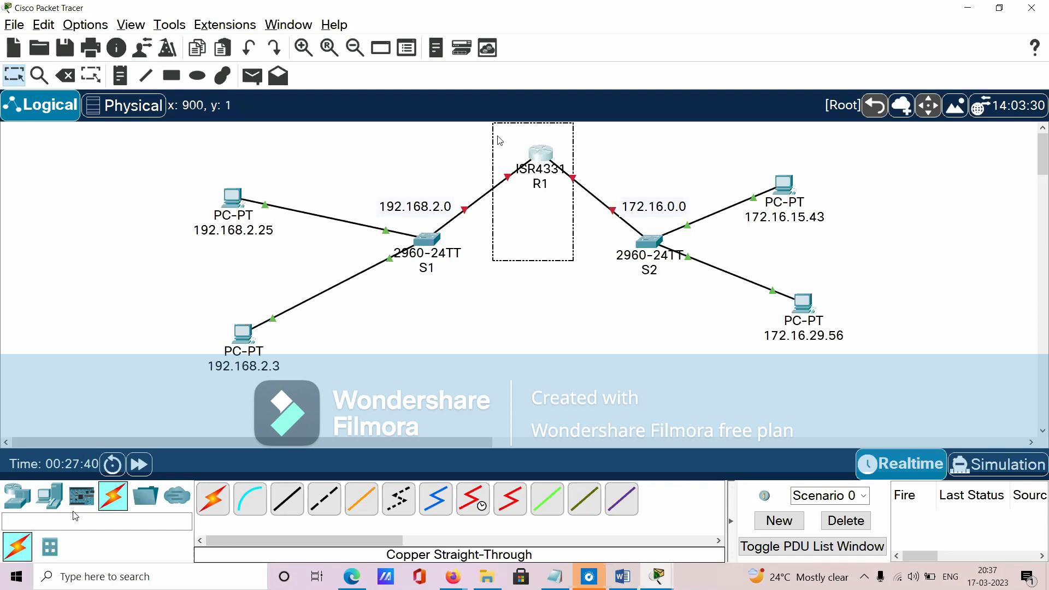
pyautogui.click(658, 576)
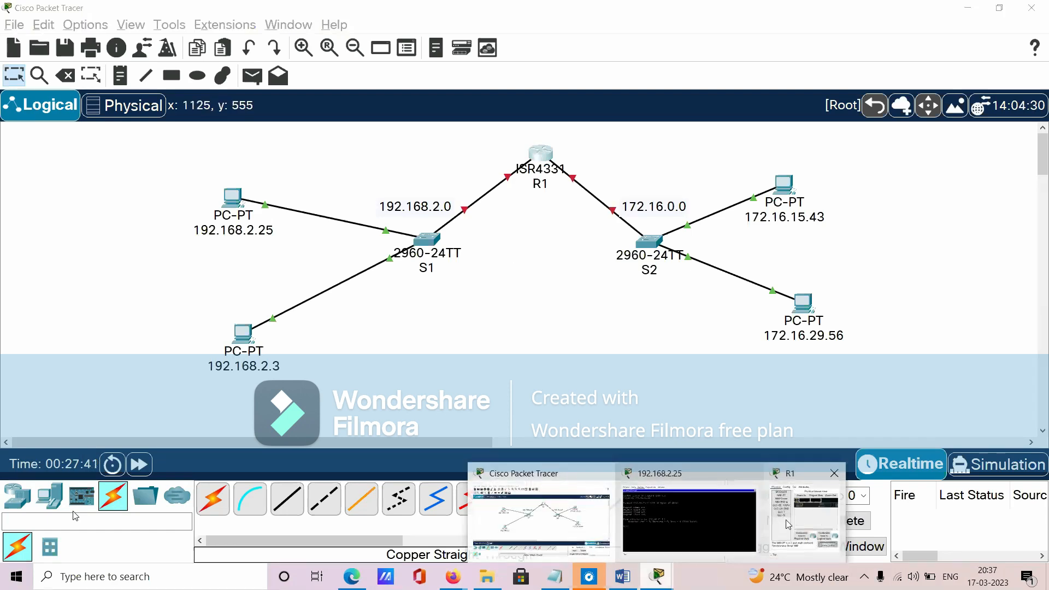
pyautogui.click(622, 576)
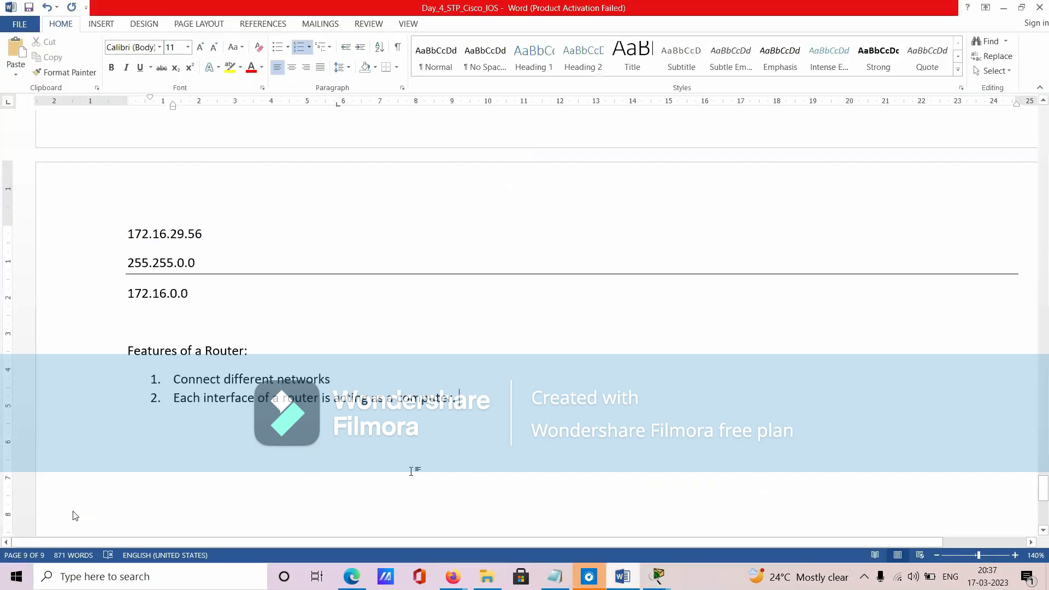
# - Review the Cisco IOS section of the Word notes, highlighting the heading and the text of the three mode levels
pyautogui.scroll(20, 75, 515)
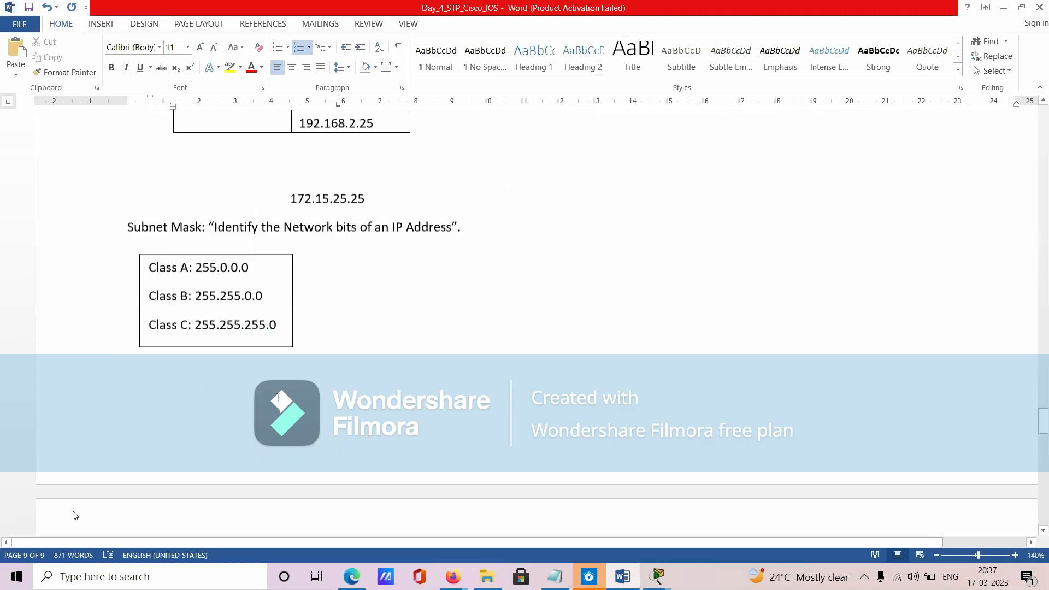
pyautogui.scroll(15, 75, 515)
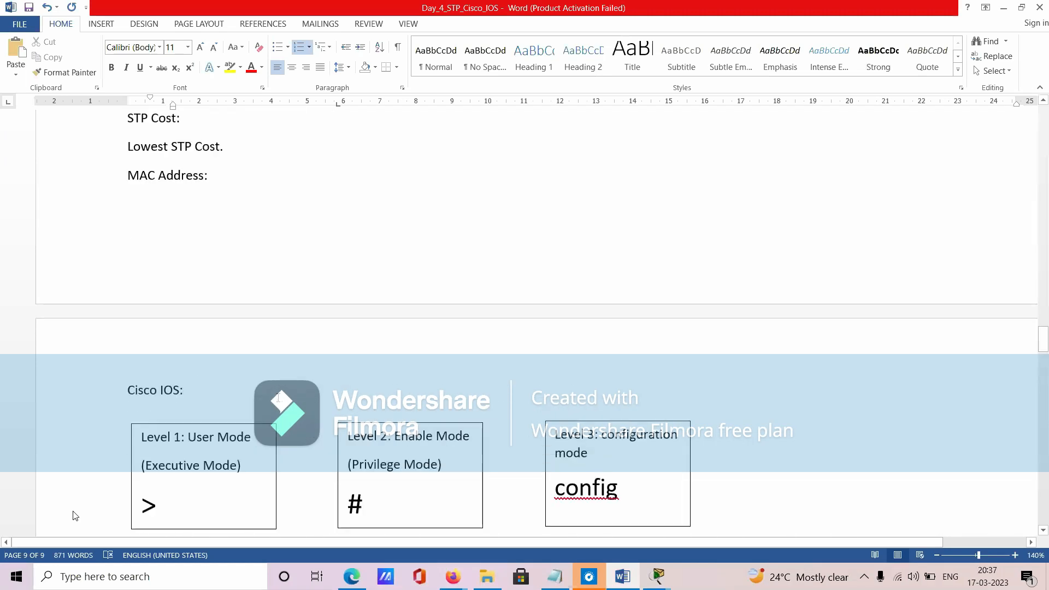
pyautogui.scroll(-2, 74, 515)
pyautogui.tripleClick(163, 305)
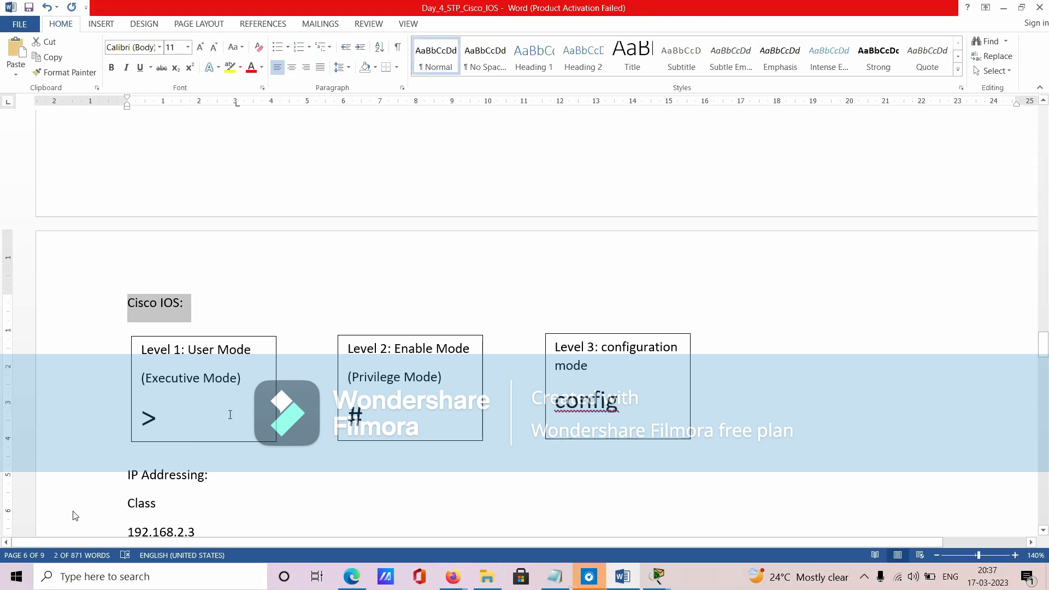
pyautogui.moveTo(142, 350); pyautogui.dragTo(189, 424)
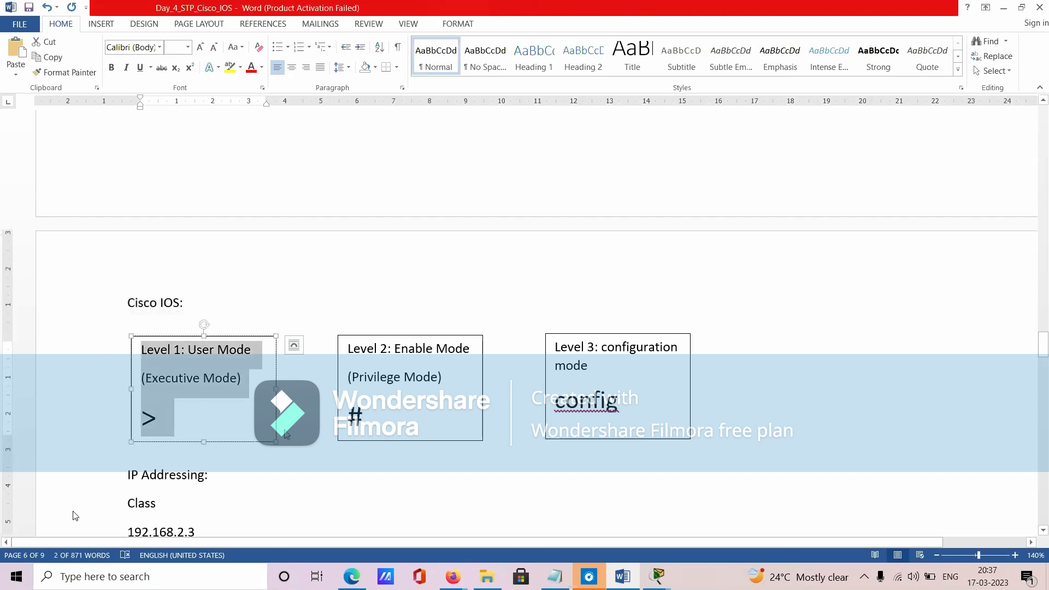
pyautogui.moveTo(365, 427); pyautogui.dragTo(350, 350)
pyautogui.moveTo(612, 415); pyautogui.dragTo(562, 365)
# - Switch to Packet Tracer, open R1's command line in a maximized window, and answer n to the initial configuration dialog
pyautogui.click(671, 587)
pyautogui.click(792, 521)
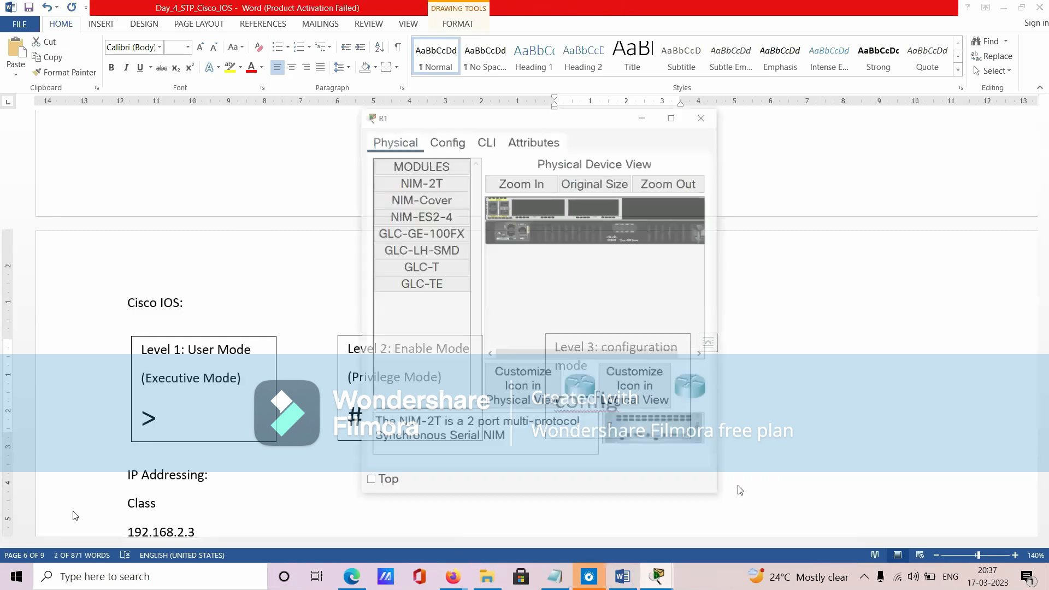
pyautogui.click(468, 100)
pyautogui.click(667, 74)
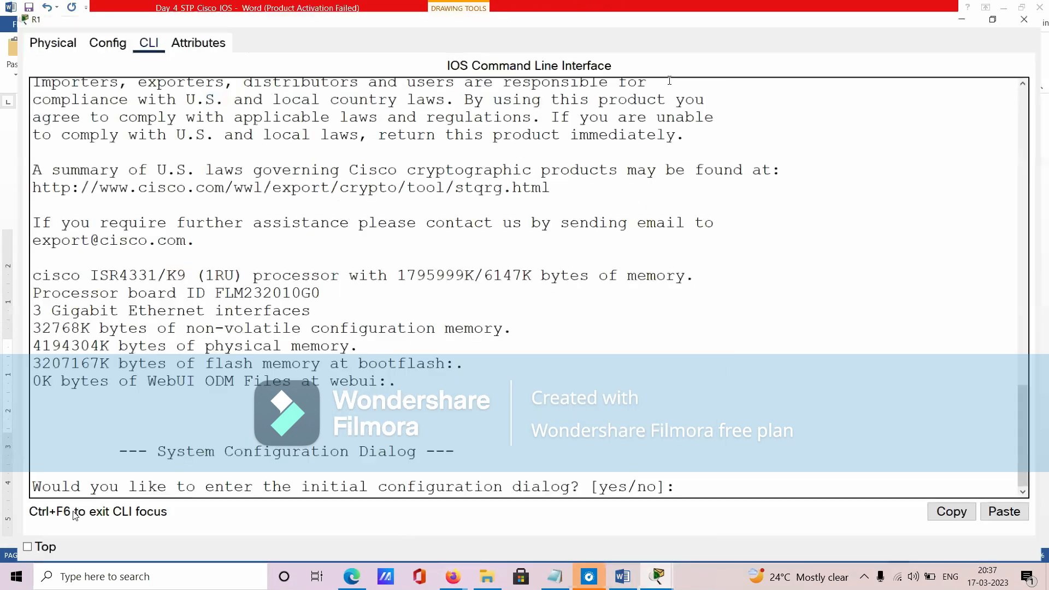
pyautogui.write('n')
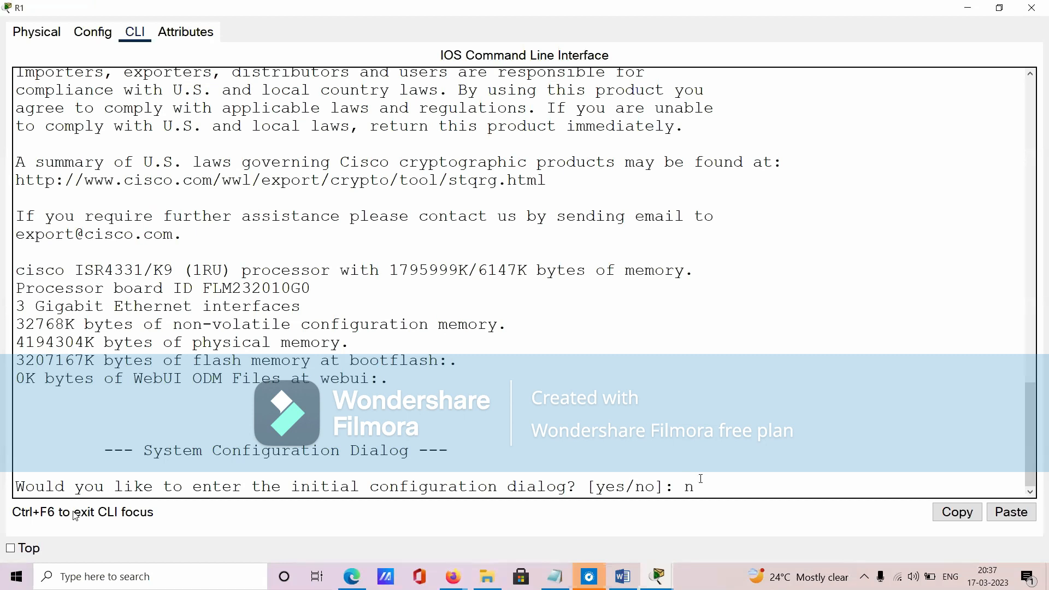
pyautogui.press('Return')
# - Enter R1's configuration mode with enable and conf t, and list all available configuration commands with ?
pyautogui.press('Return')
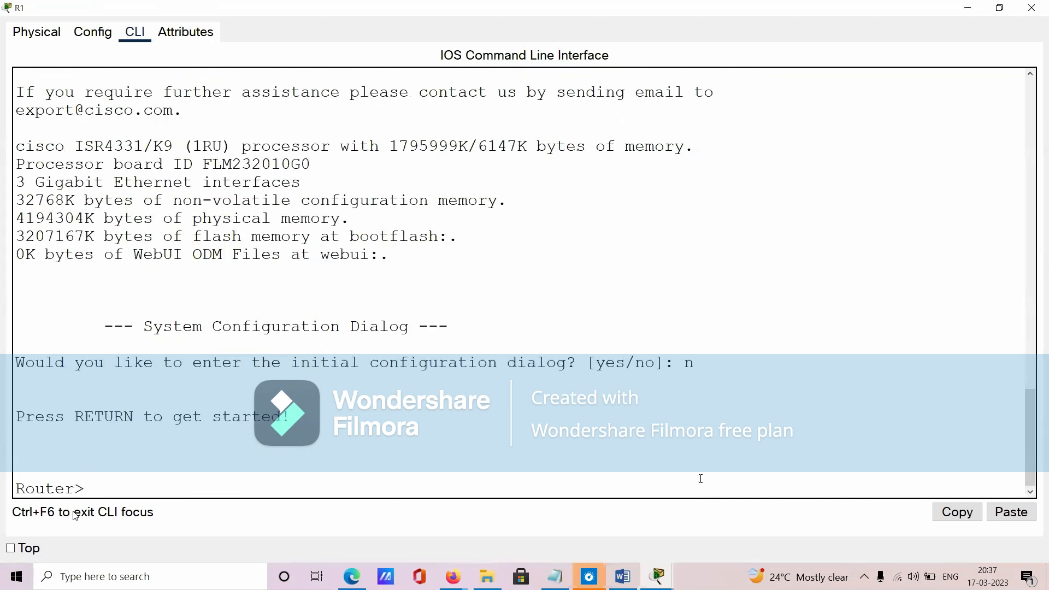
pyautogui.write('enable')
pyautogui.press('Return')
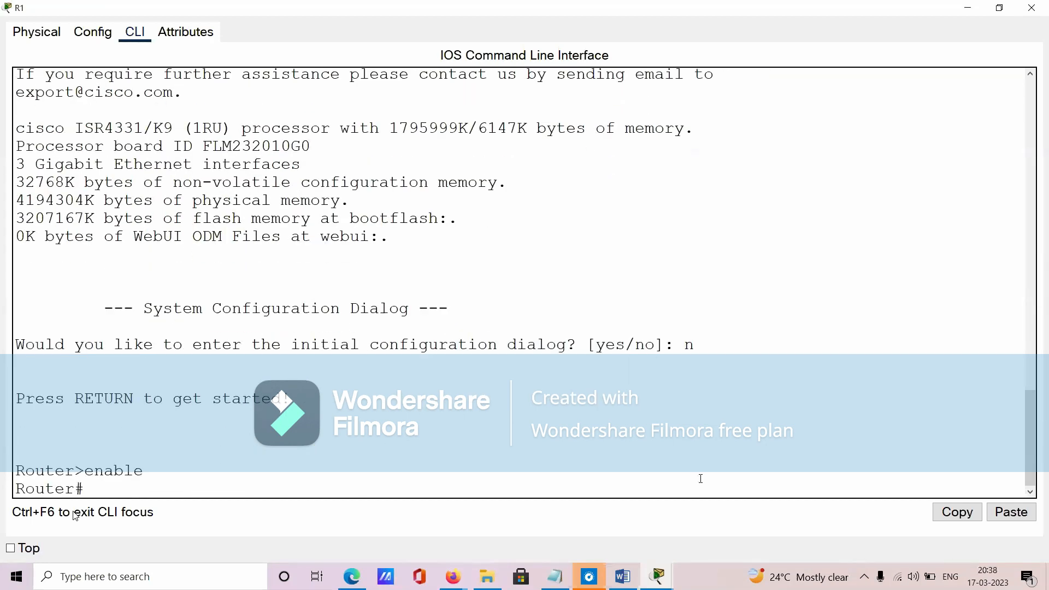
pyautogui.write('conf t')
pyautogui.press('Return')
pyautogui.write('?')
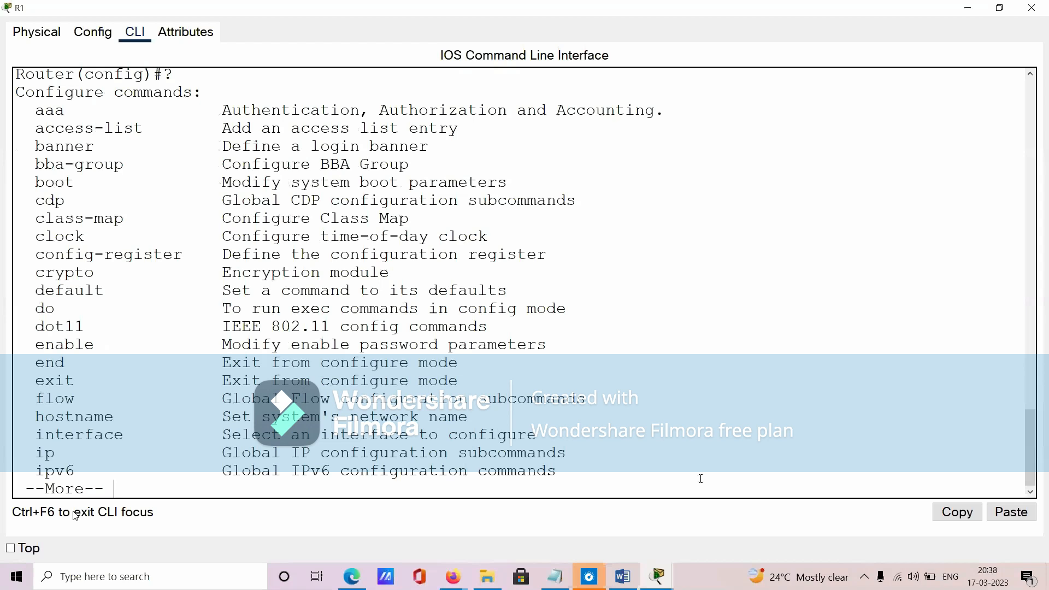
pyautogui.press('space')
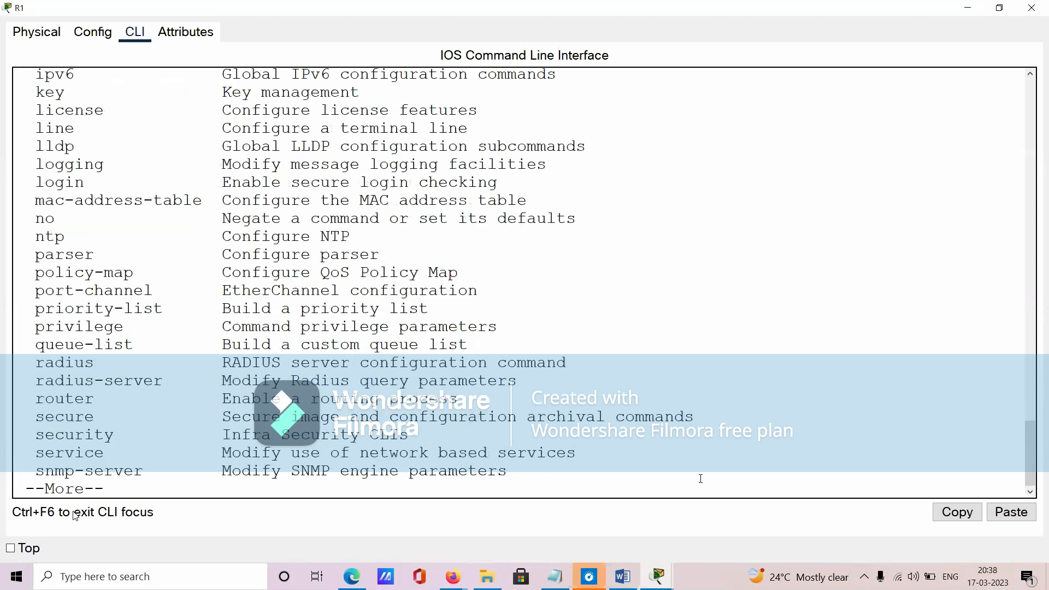
pyautogui.press('space')
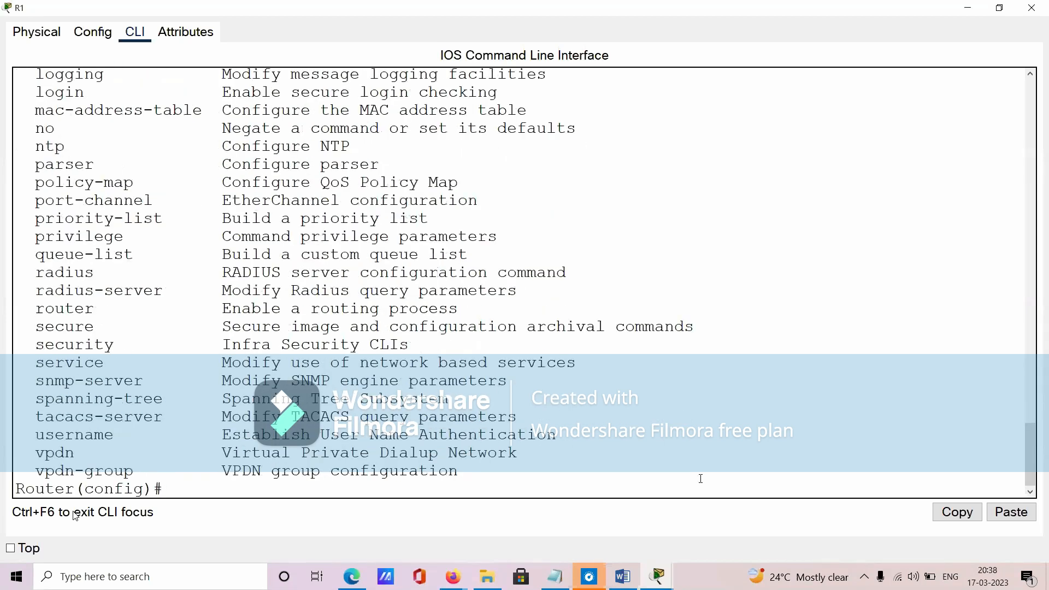
# - Compare the Word IOS mode notes with R1's command line, and outline the area around switch S1 and R1 in the Packet Tracer topology
pyautogui.hotkey('alt', 'Tab')
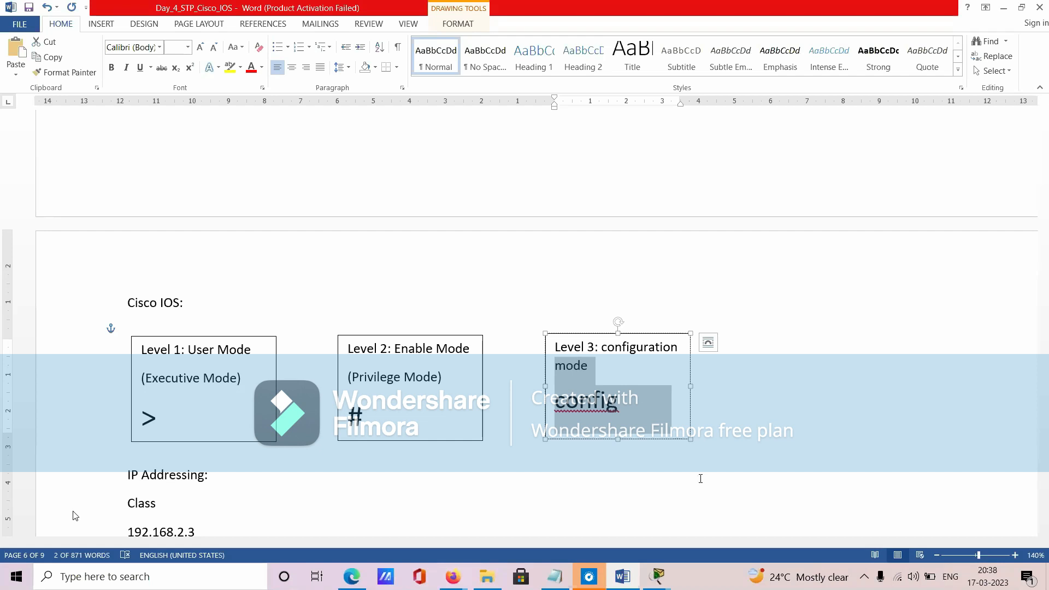
pyautogui.hotkey('alt', 'Tab')
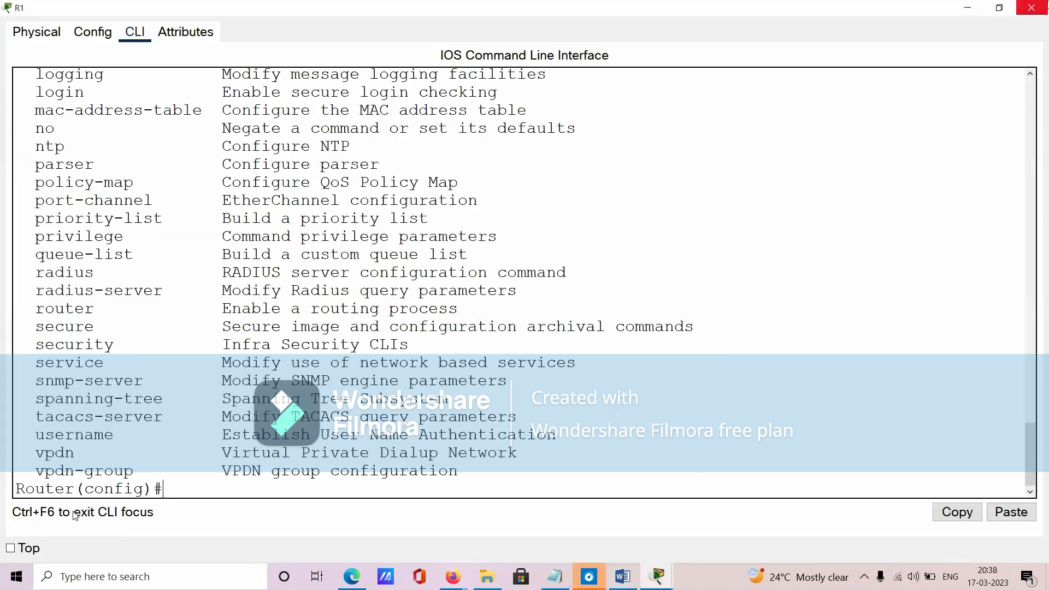
pyautogui.hotkey('alt', 'Tab')
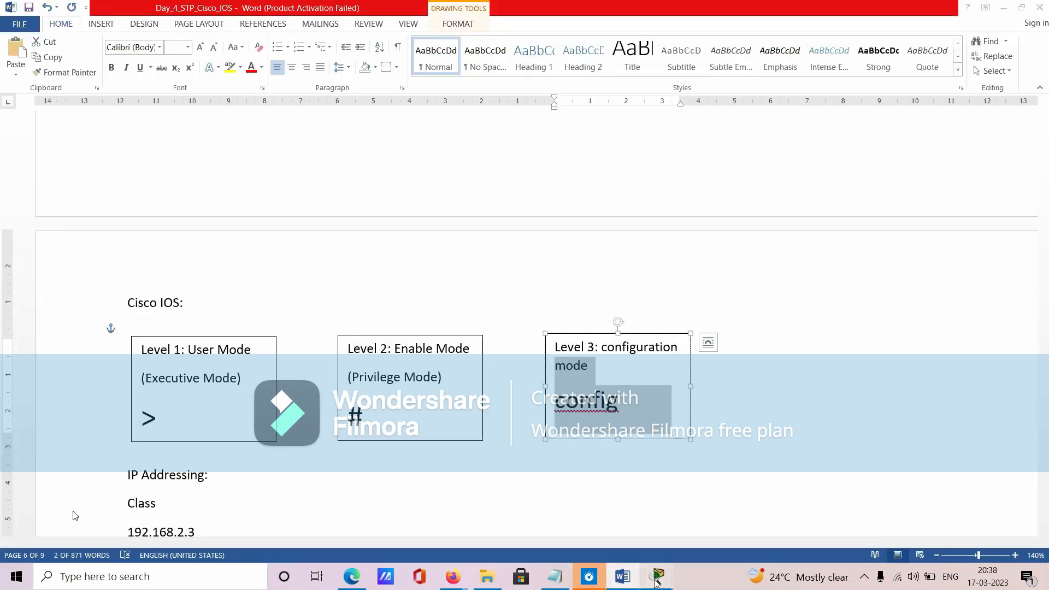
pyautogui.hotkey('alt', 'Tab')
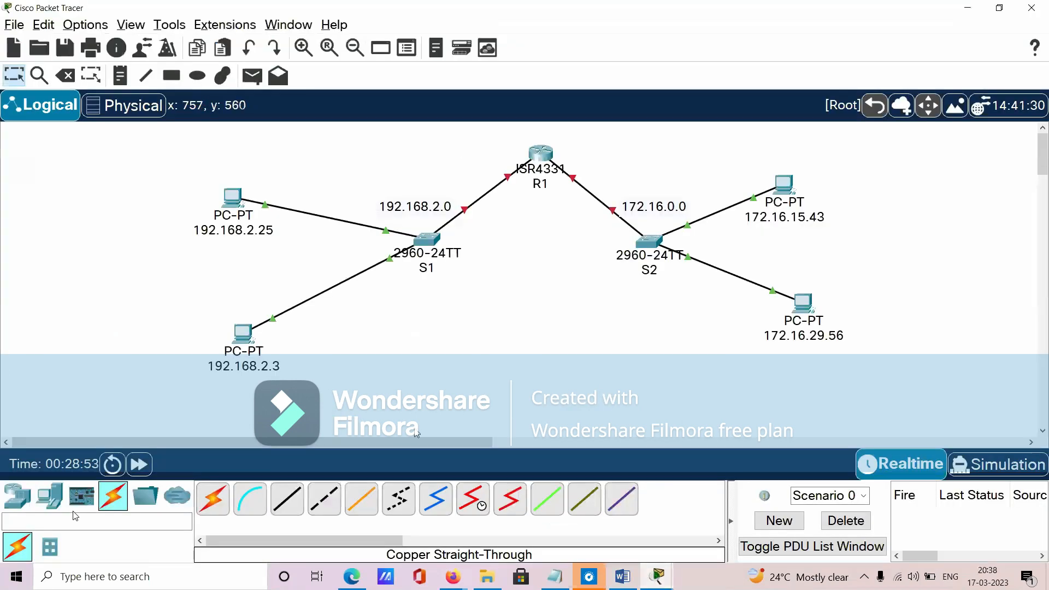
pyautogui.moveTo(364, 145); pyautogui.dragTo(560, 306)
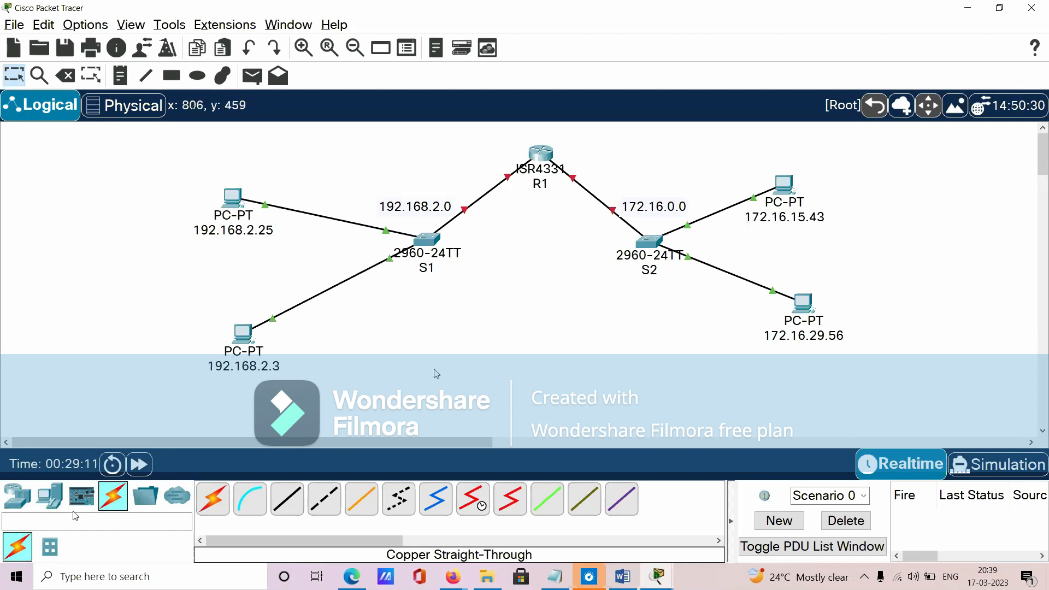
pyautogui.moveTo(378, 144); pyautogui.dragTo(505, 306)
# - Open router R1's configuration settings in a maximized window and display the GigabitEthernet0/0/0 interface
pyautogui.click(541, 158)
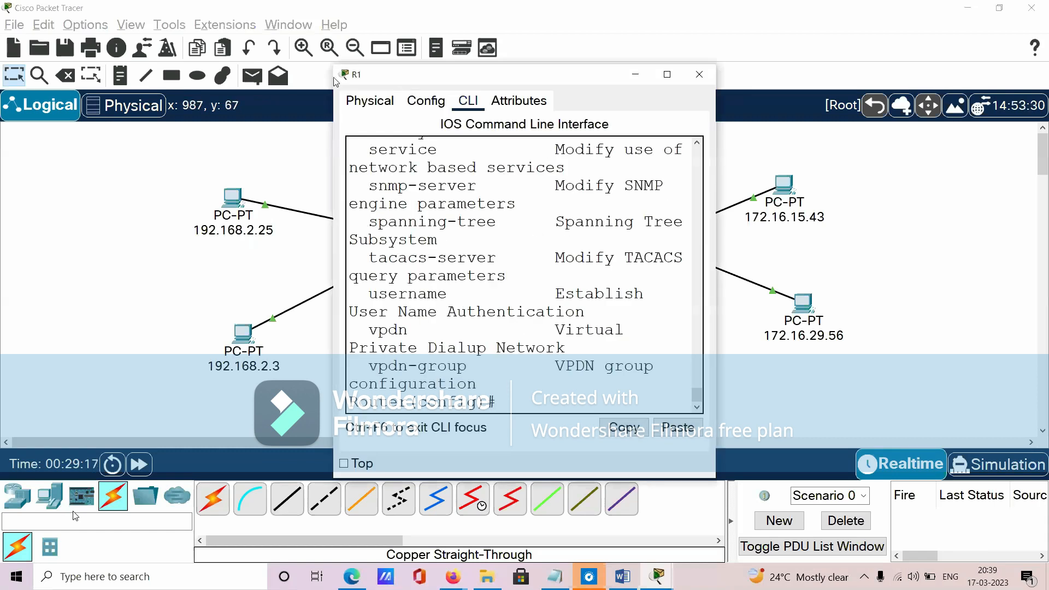
pyautogui.click(442, 105)
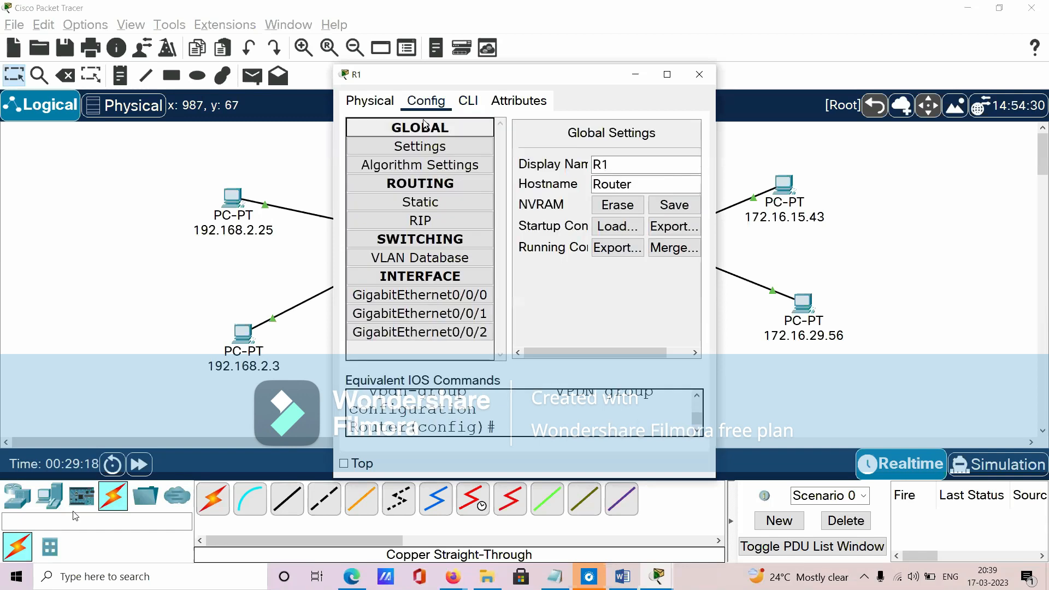
pyautogui.click(667, 74)
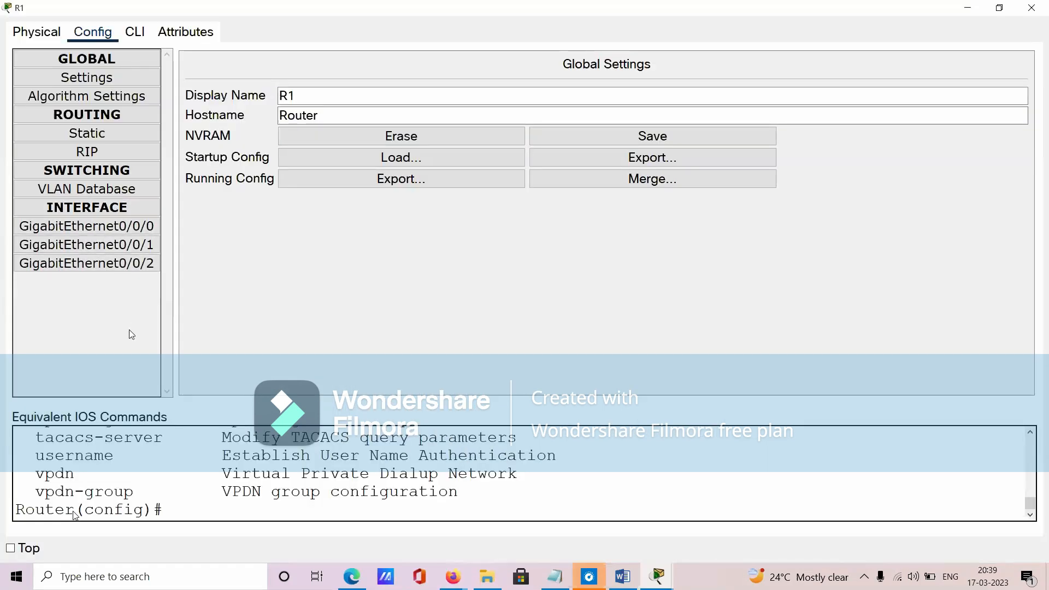
pyautogui.click(124, 228)
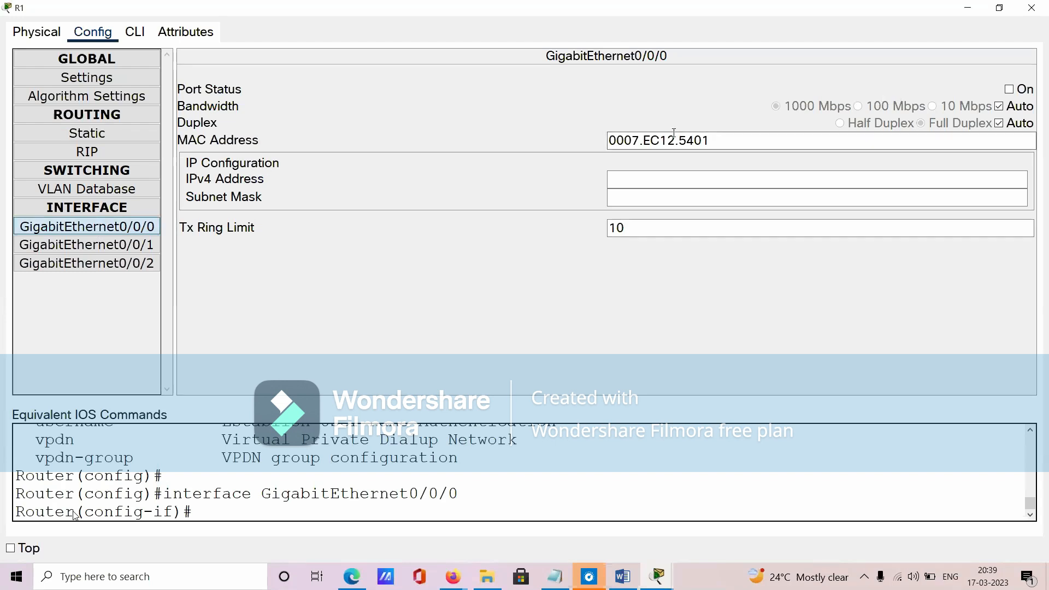
# - Point out the MAC address, IPv4 address and subnet mask fields of R1's GigabitEthernet0/0/0, and close the router window
pyautogui.tripleClick(741, 141)
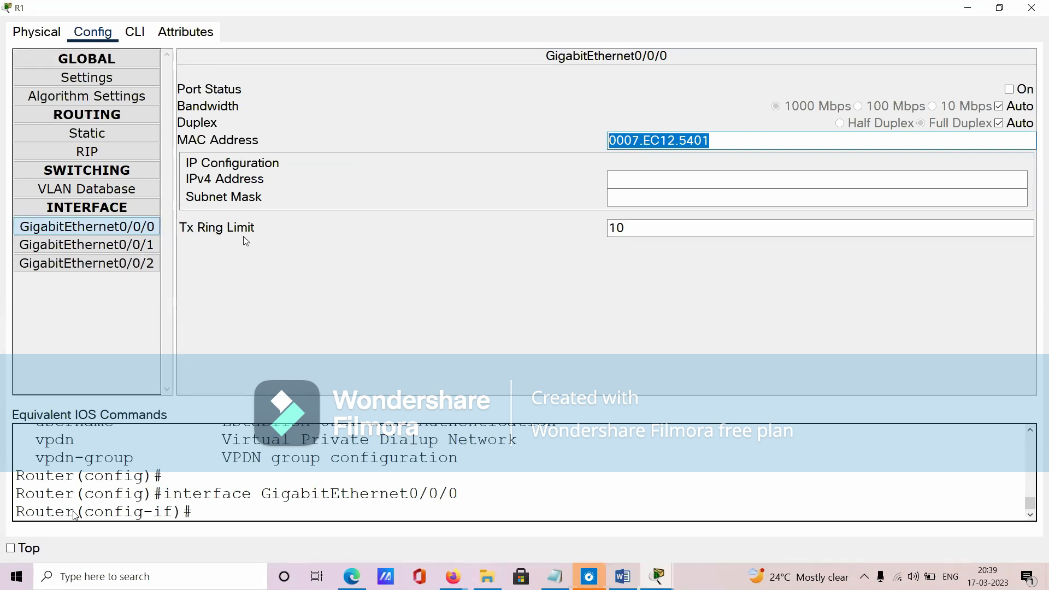
pyautogui.click(614, 179)
pyautogui.click(628, 198)
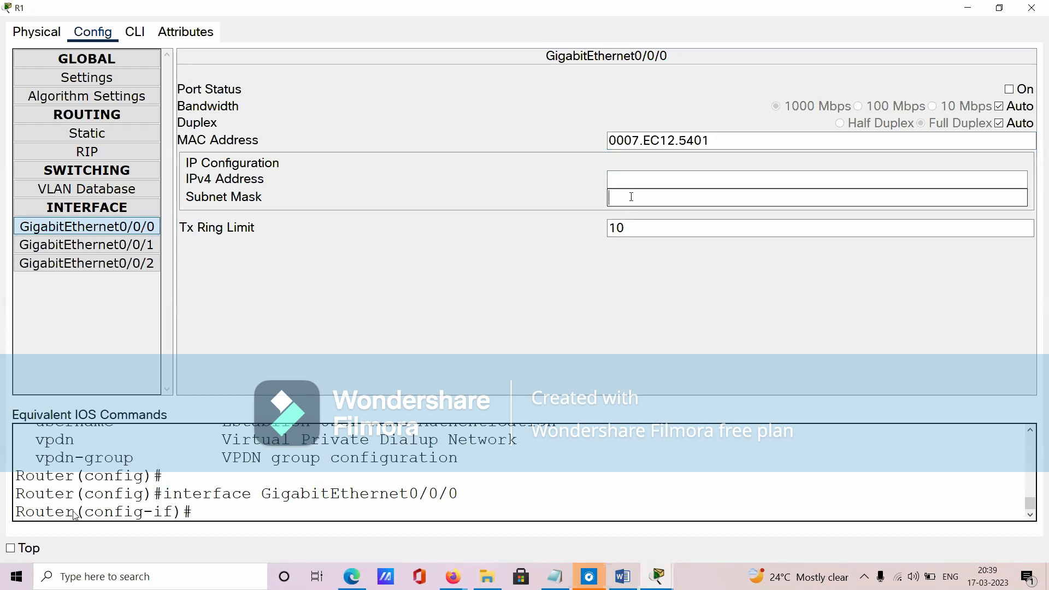
pyautogui.click(629, 181)
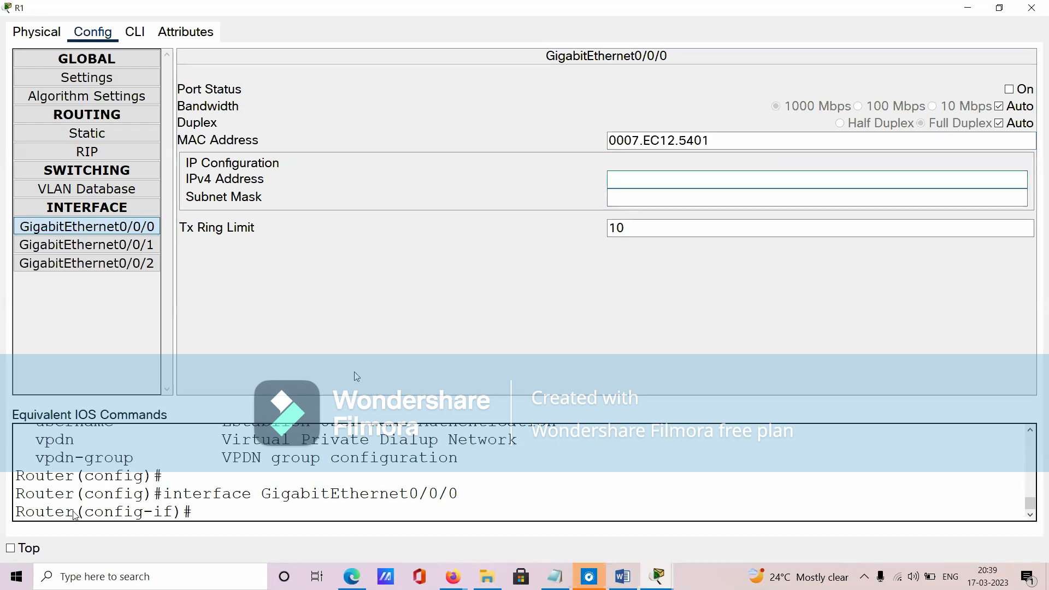
pyautogui.click(763, 140)
pyautogui.moveTo(763, 140); pyautogui.dragTo(344, 197)
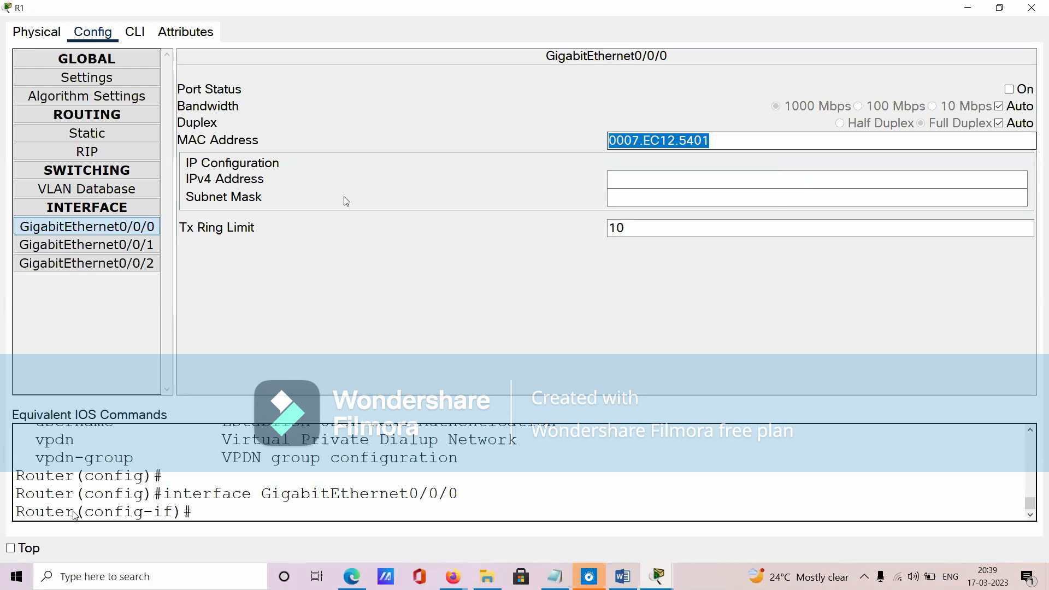
pyautogui.click(614, 175)
pyautogui.click(616, 196)
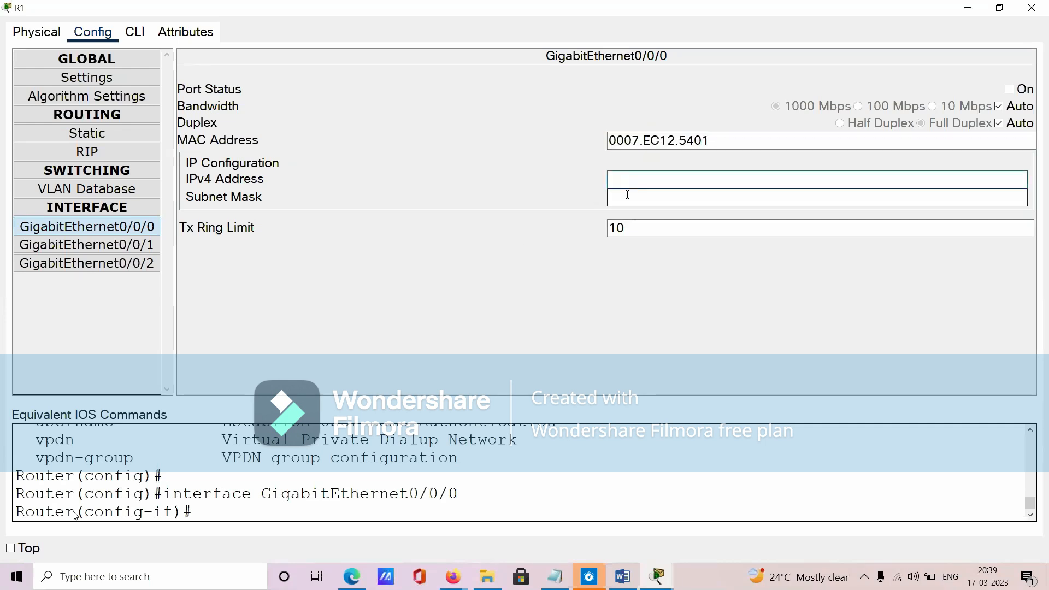
pyautogui.click(1031, 8)
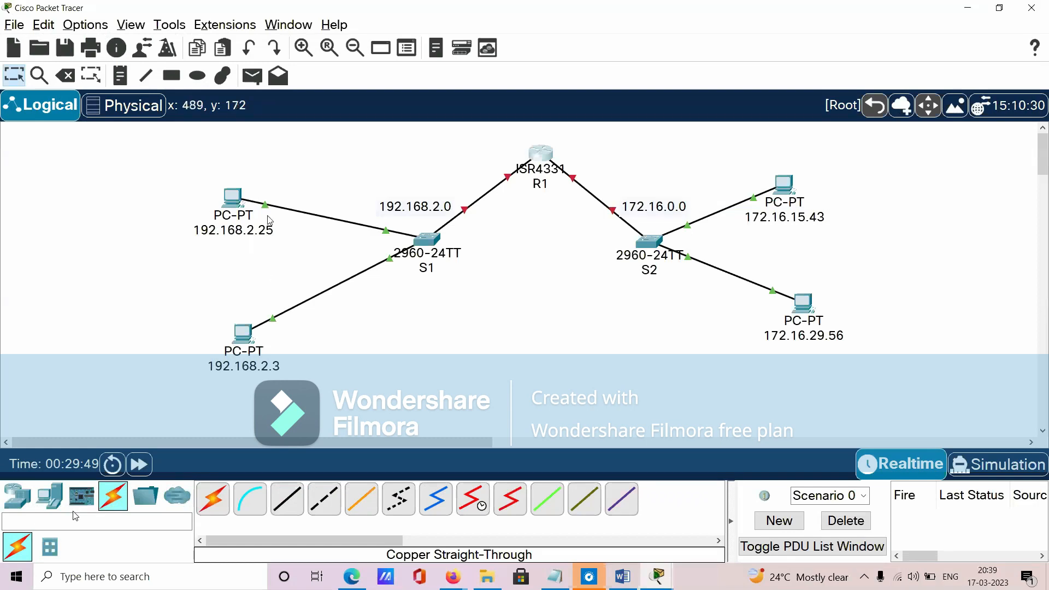
# - Open PC 192.168.2.25, close its command prompt, and display the configuration of its FastEthernet0 interface
pyautogui.click(236, 202)
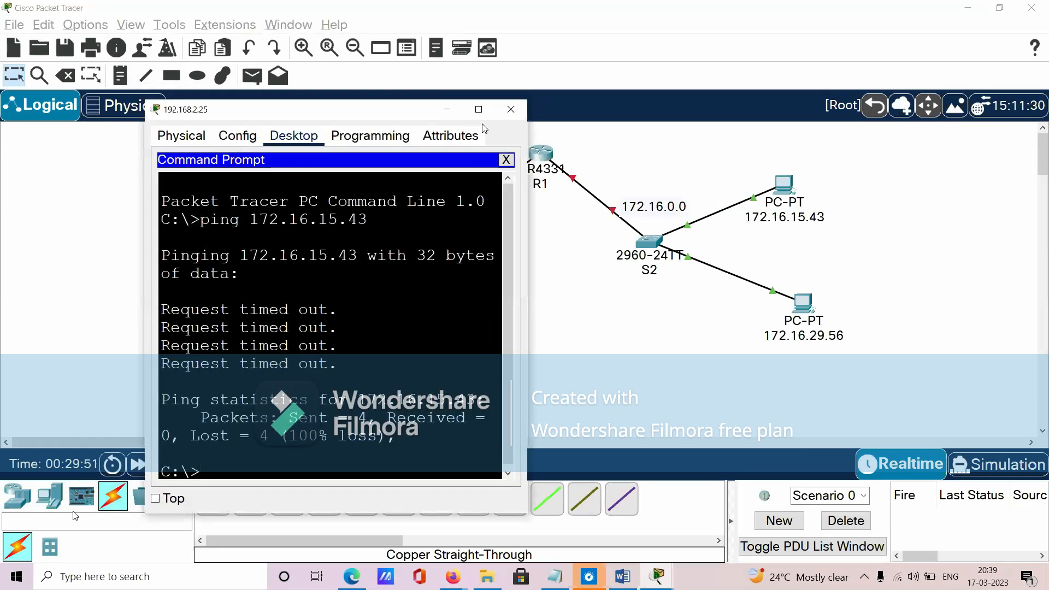
pyautogui.click(499, 99)
pyautogui.click(1028, 56)
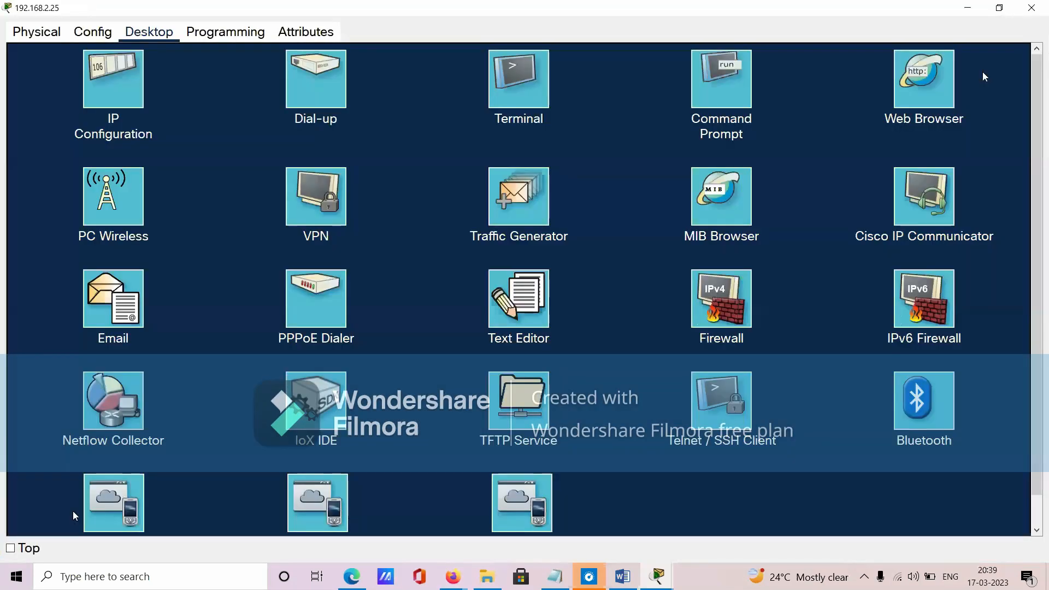
pyautogui.click(96, 33)
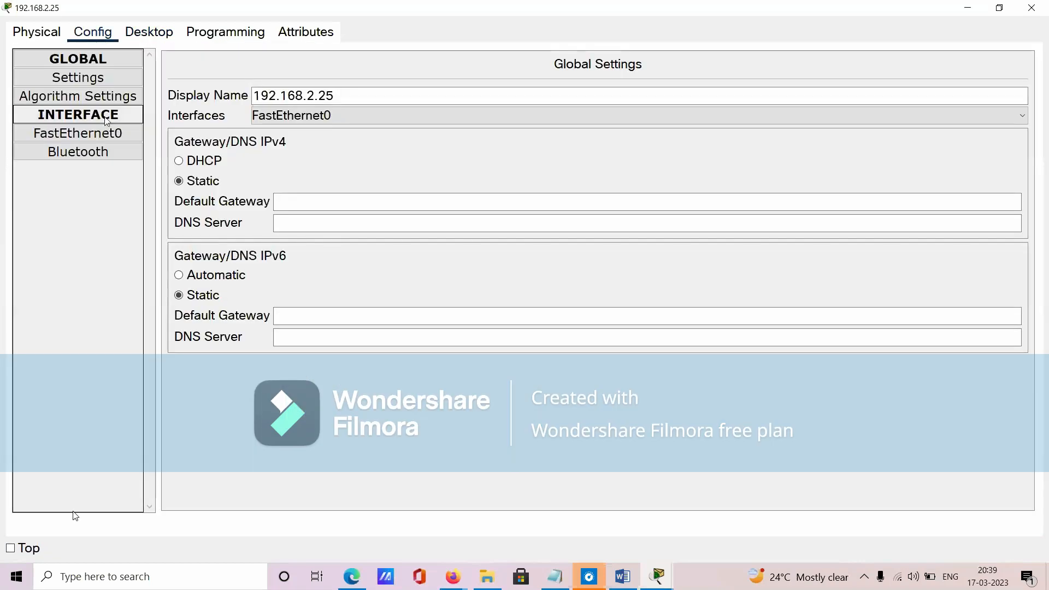
pyautogui.click(107, 133)
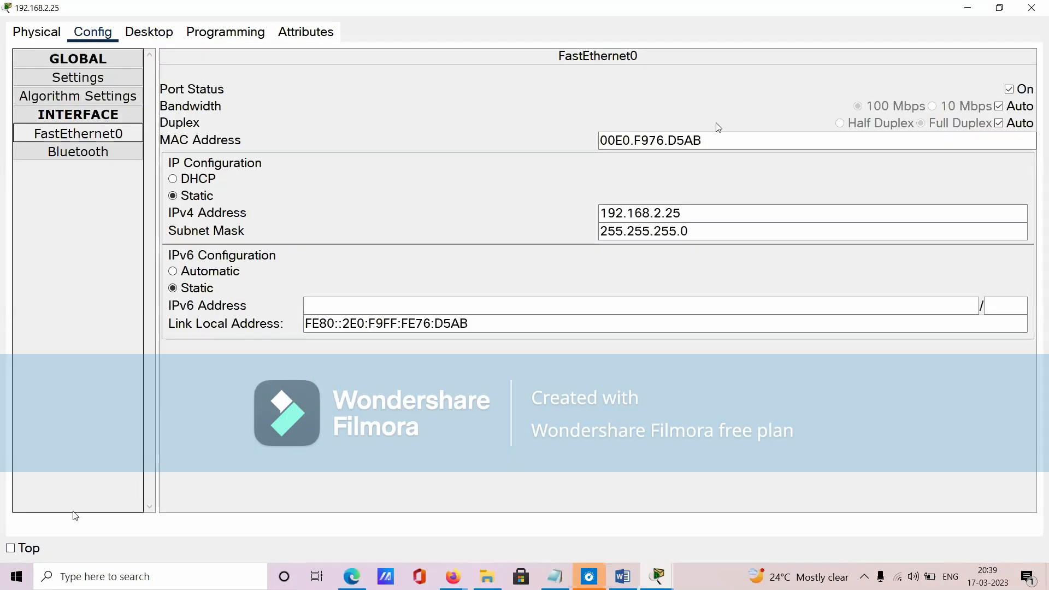
# - Highlight the MAC address, IPv4 address and subnet mask of the PC's FastEthernet0, and return to the Word notes
pyautogui.click(731, 143)
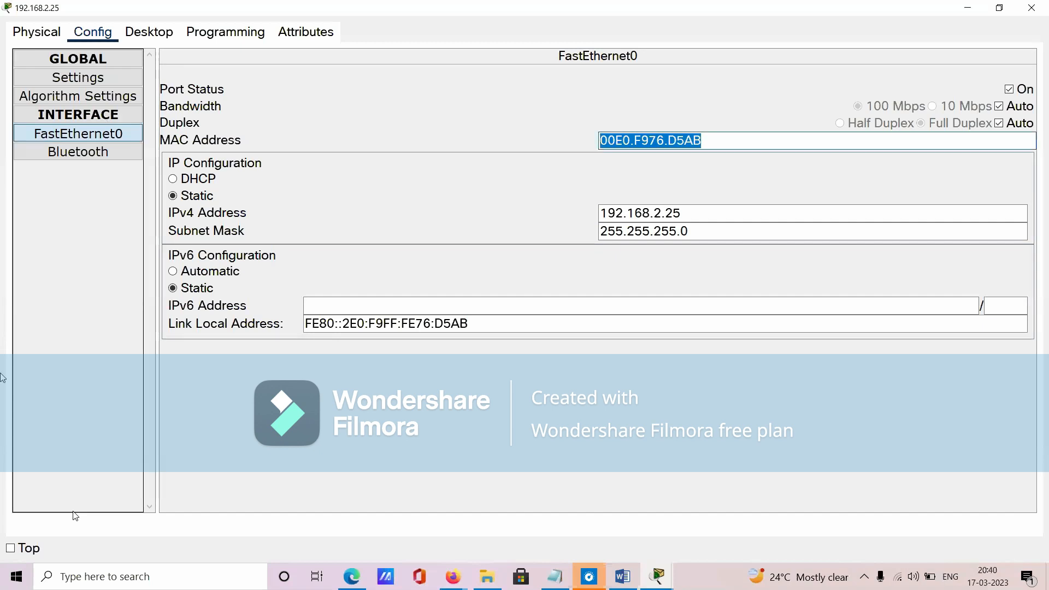
pyautogui.click(699, 220)
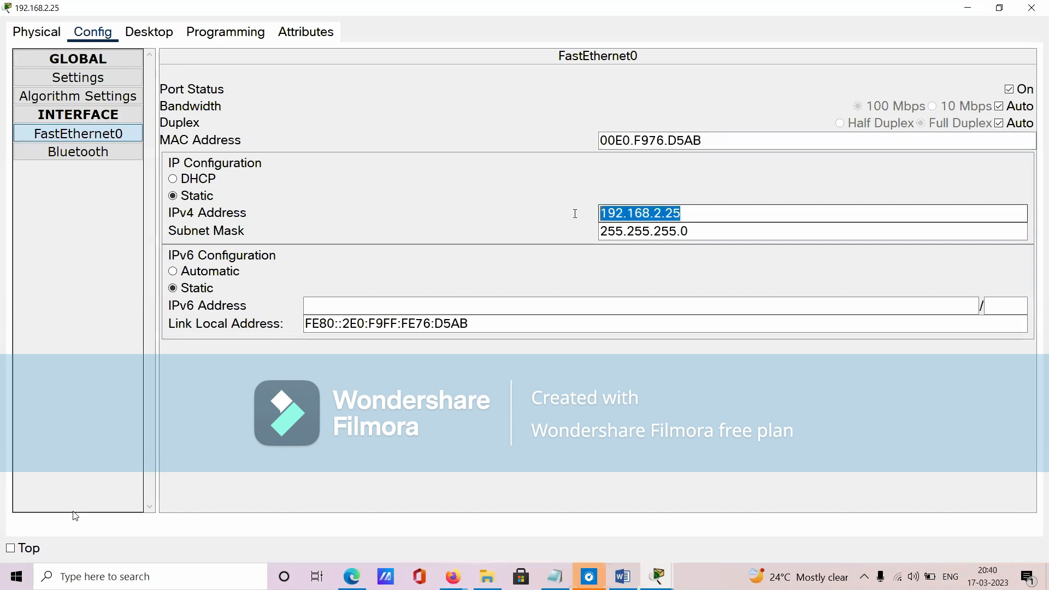
pyautogui.click(704, 231)
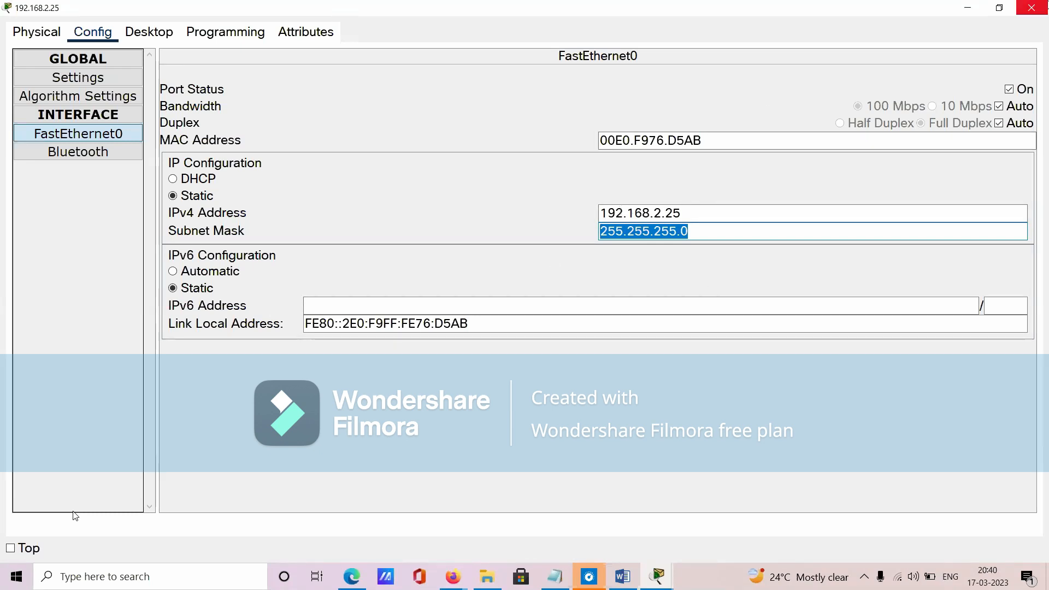
pyautogui.click(1032, 8)
pyautogui.moveTo(460, 134); pyautogui.dragTo(565, 231)
pyautogui.click(623, 576)
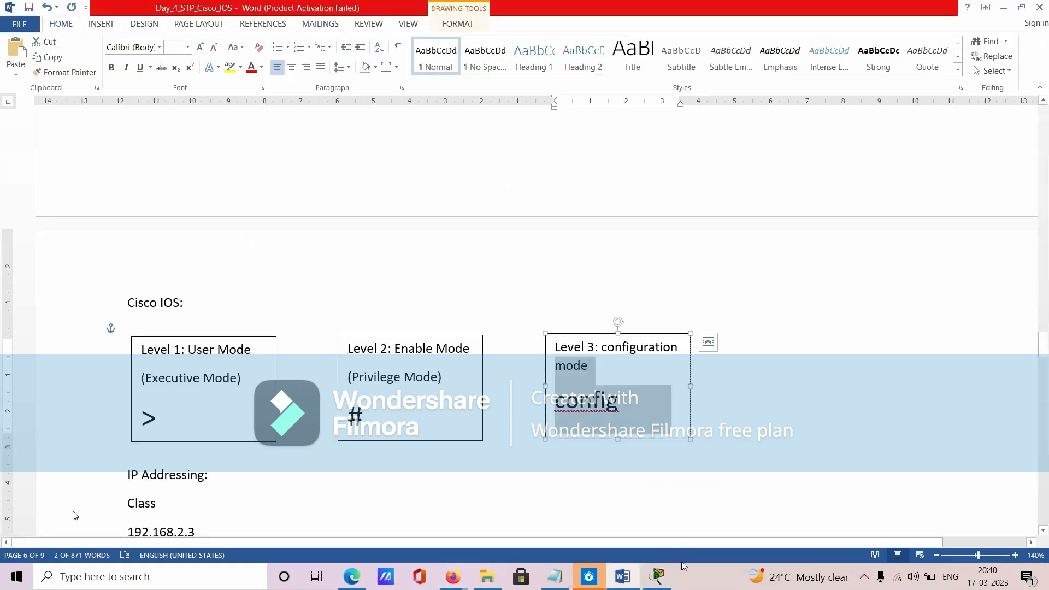
# - Switch to Packet Tracer, open router R1, and display its GigabitEthernet0/0/0 configuration in a maximized window
pyautogui.click(657, 576)
pyautogui.click(546, 164)
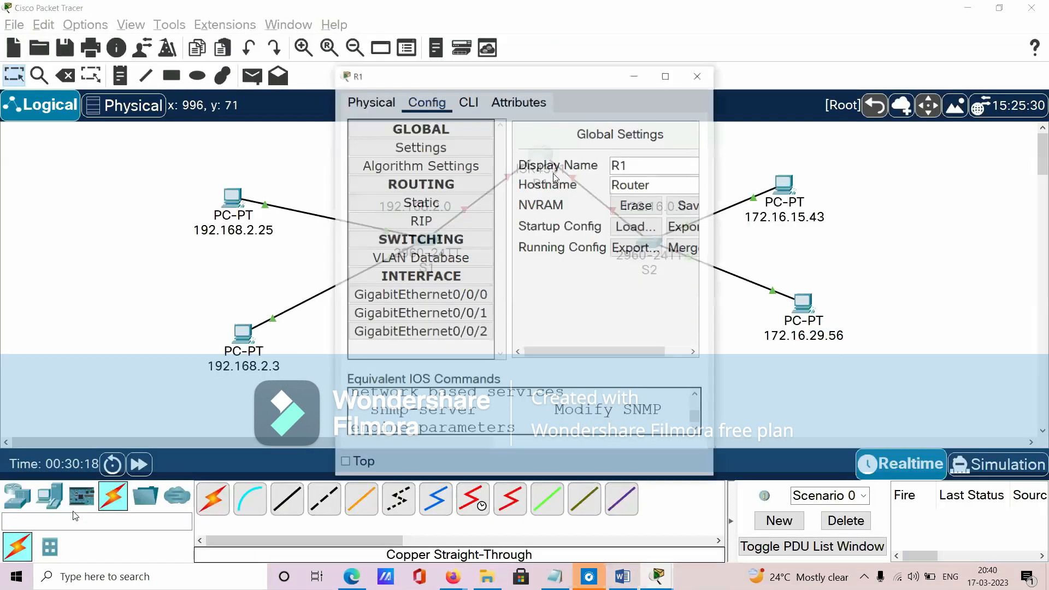
pyautogui.click(421, 295)
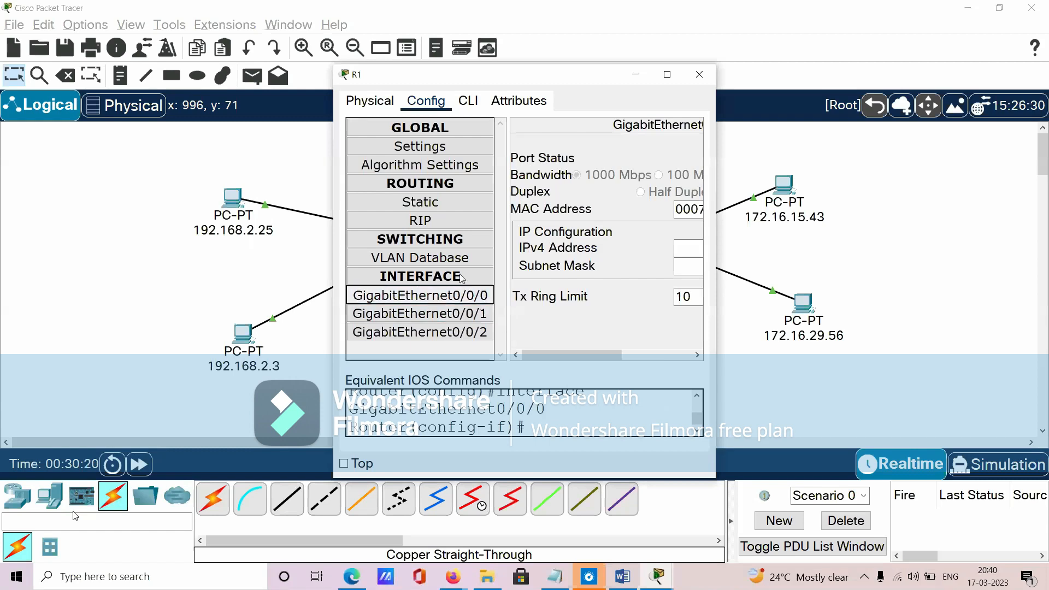
pyautogui.click(667, 74)
pyautogui.click(775, 173)
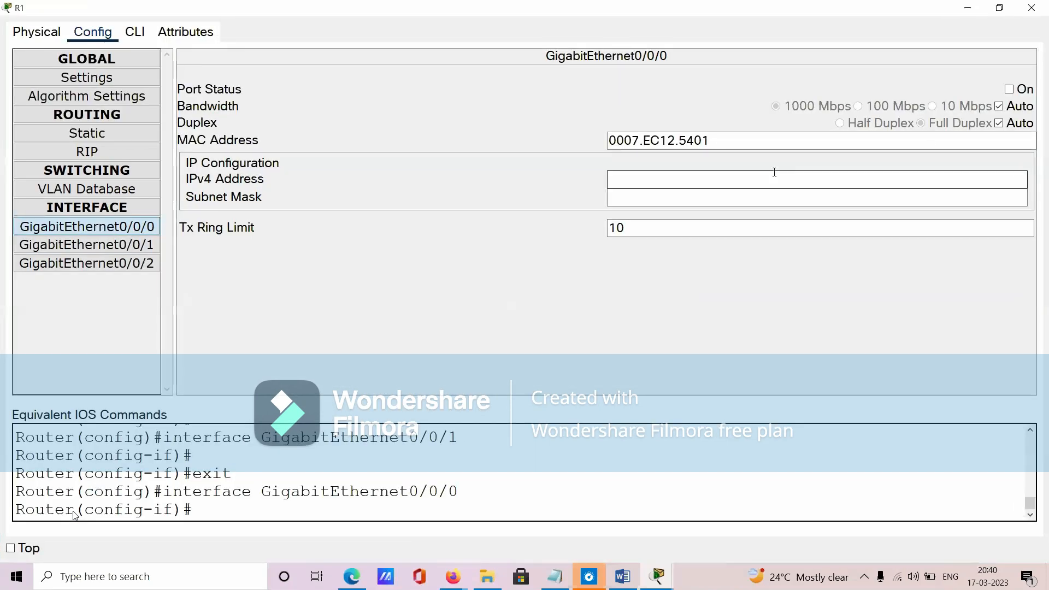
# - Point out the MAC address and IPv4 address fields of R1's GigabitEthernet0/0/0, and return to the Word notes
pyautogui.moveTo(722, 141); pyautogui.dragTo(578, 159)
pyautogui.click(667, 183)
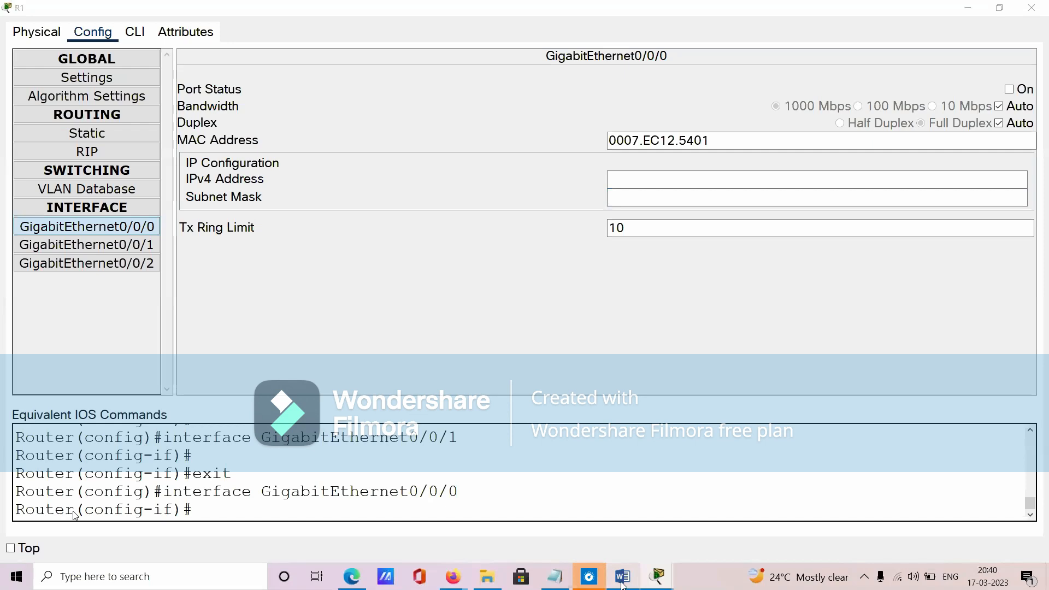
pyautogui.hotkey('alt', 'Tab')
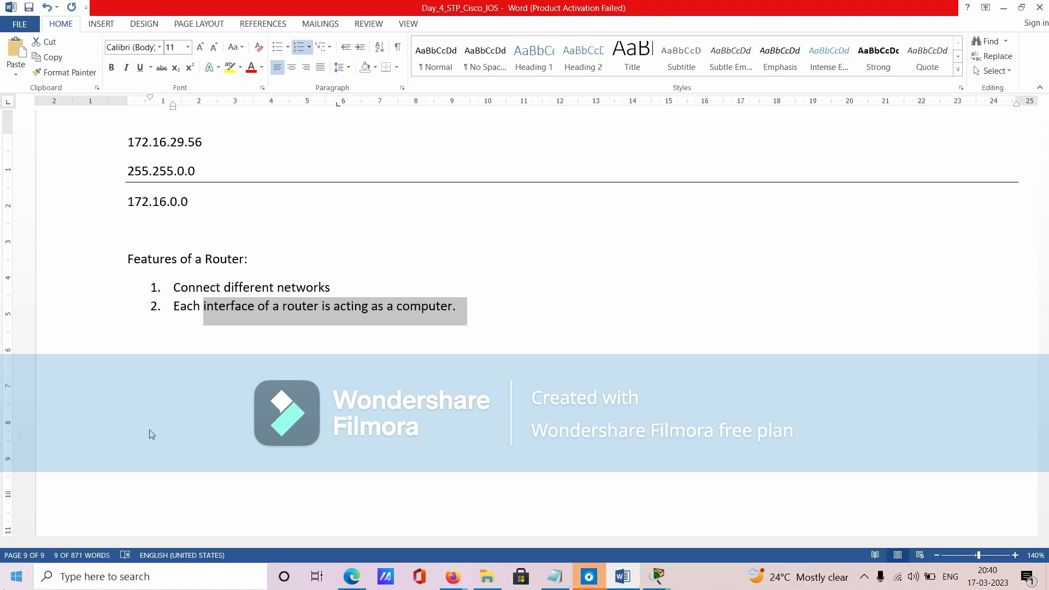
# - Return to Packet Tracer, mark the link between R1 and S1, and open R1's GigabitEthernet0/0/0 settings
pyautogui.hotkey('alt', 'Tab')
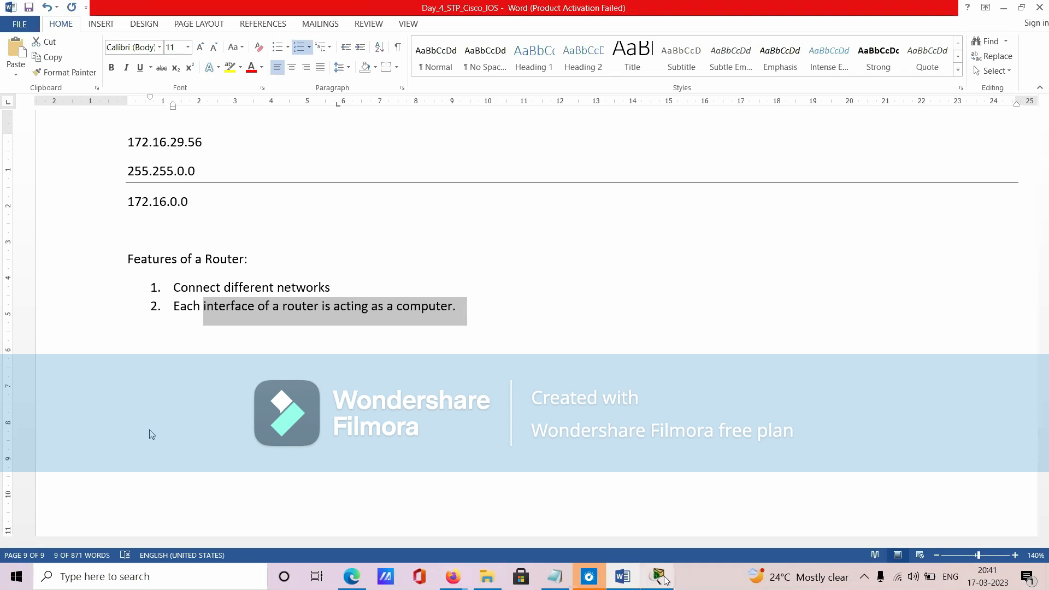
pyautogui.hotkey('alt', 'Tab')
pyautogui.moveTo(463, 127); pyautogui.dragTo(521, 217)
pyautogui.click(535, 299)
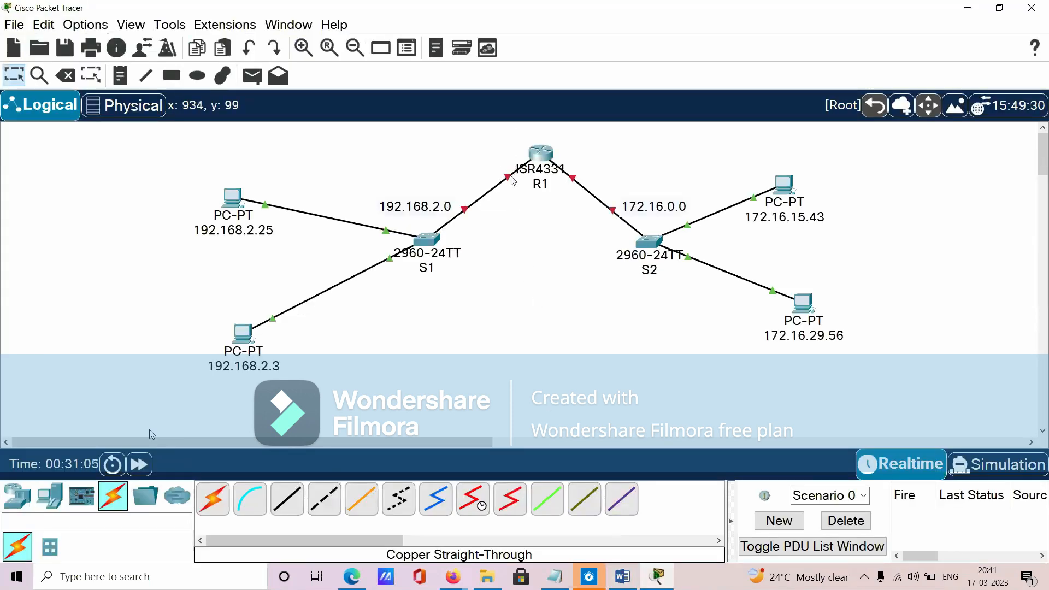
pyautogui.click(548, 151)
pyautogui.click(440, 294)
pyautogui.hscroll(4, 677, 180)
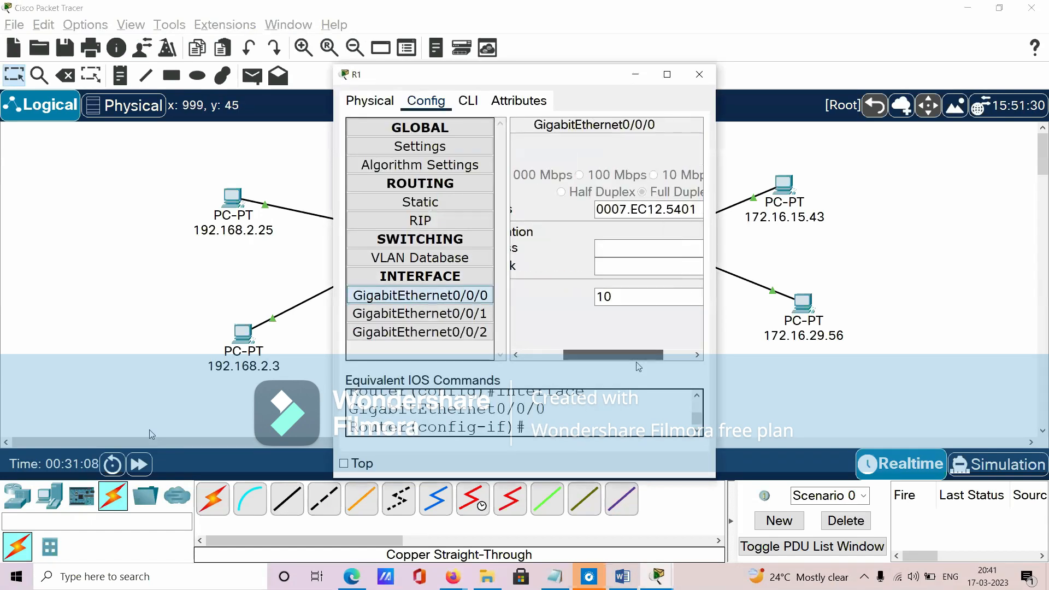
# - Switch the network to simulation mode and filter the event list to show only ARP
pyautogui.click(998, 466)
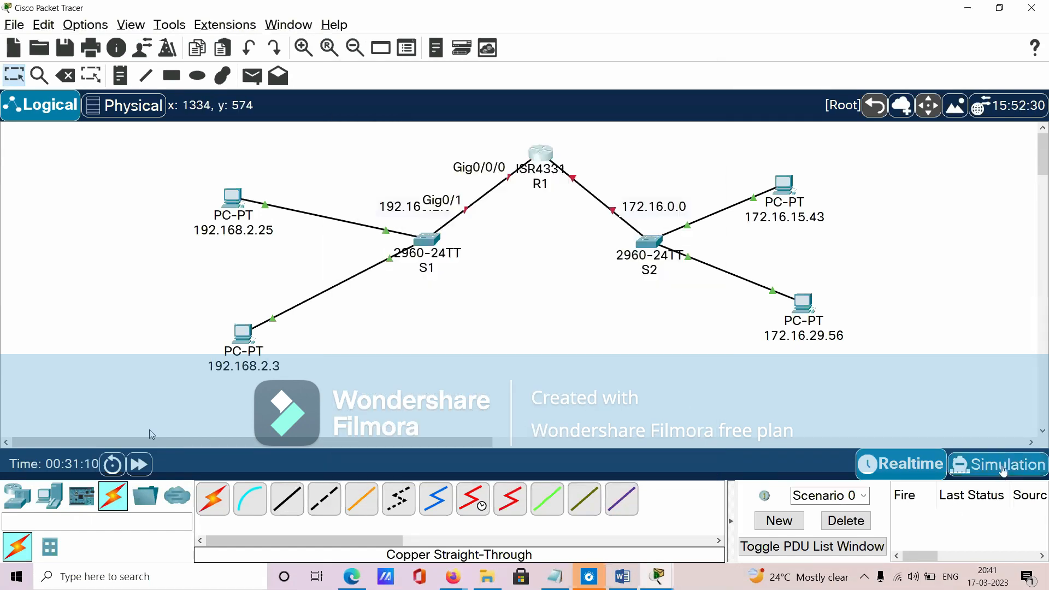
pyautogui.click(939, 437)
pyautogui.click(857, 437)
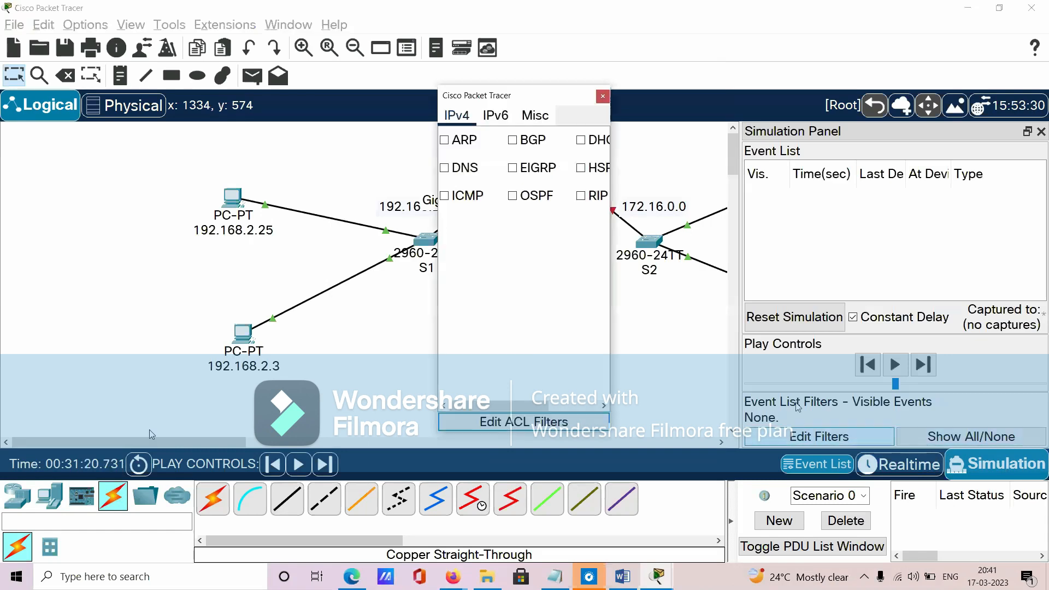
pyautogui.click(446, 142)
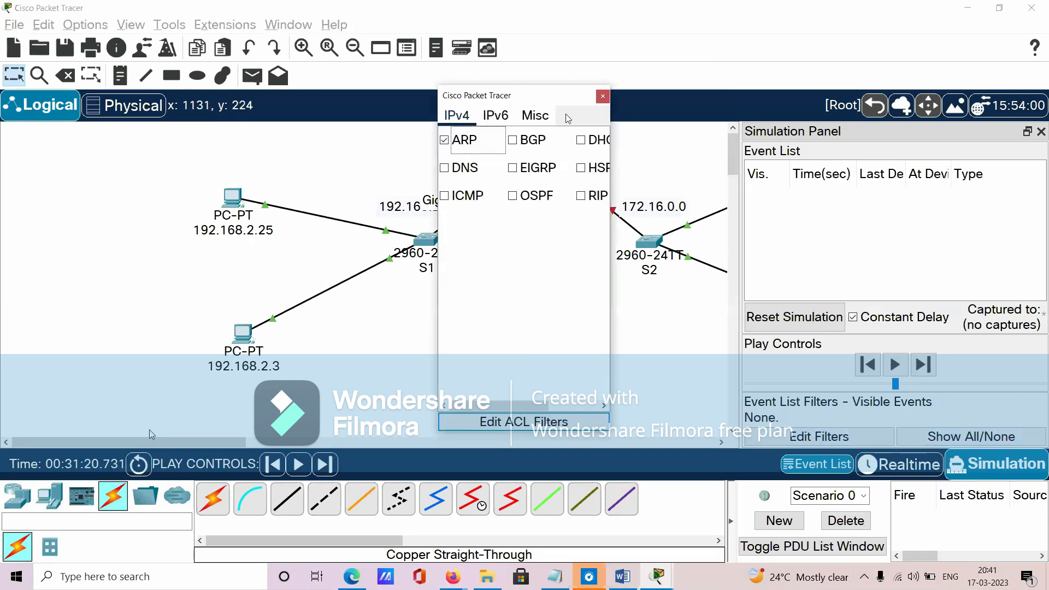
pyautogui.click(603, 97)
# - Clear R1's configuration window off the topology, and highlight the 192.168.2.0 network and R1's interface toward switch S1
pyautogui.click(658, 576)
pyautogui.click(660, 498)
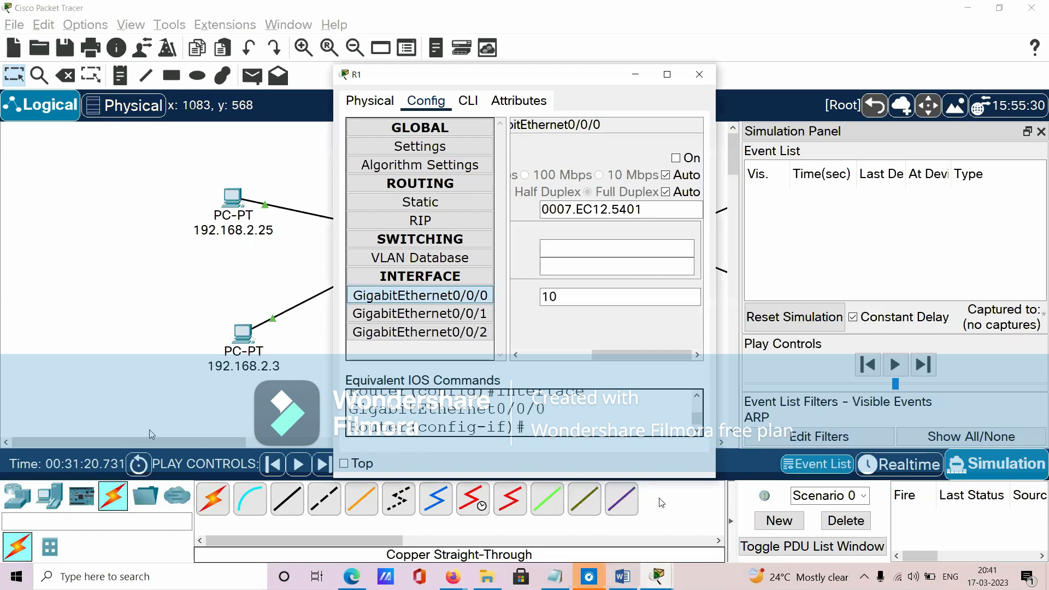
pyautogui.moveTo(469, 83); pyautogui.dragTo(737, 110)
pyautogui.click(803, 100)
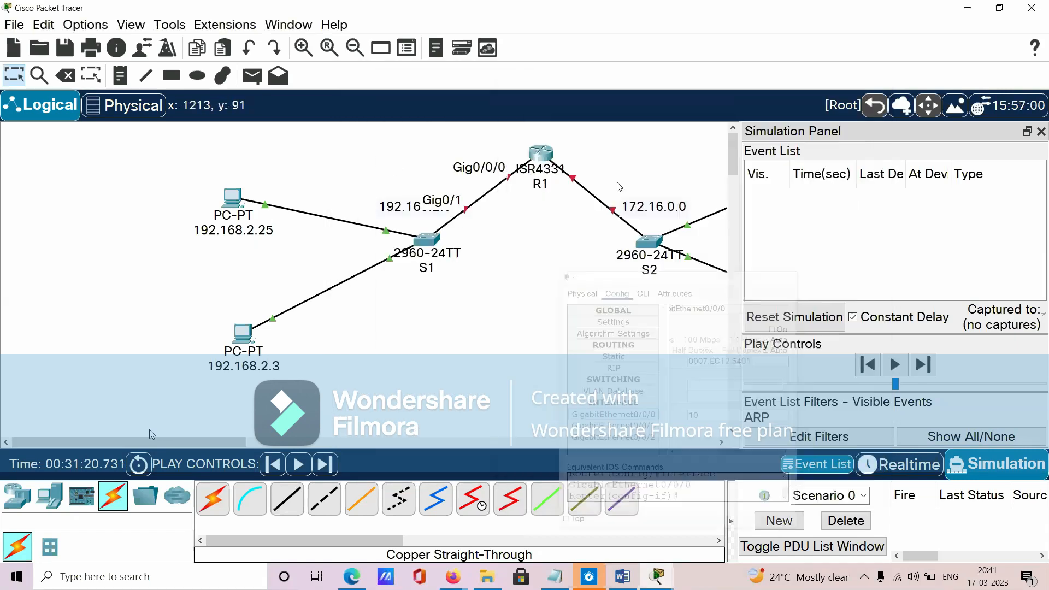
pyautogui.moveTo(409, 143); pyautogui.dragTo(507, 262)
pyautogui.click(523, 313)
pyautogui.moveTo(145, 138); pyautogui.dragTo(522, 397)
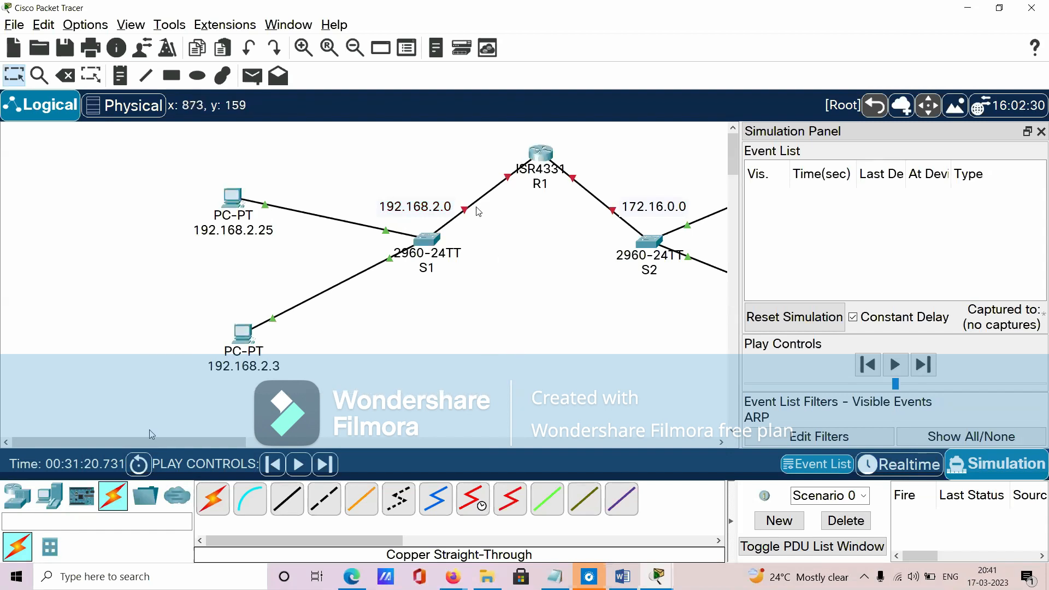
pyautogui.moveTo(481, 156); pyautogui.dragTo(515, 195)
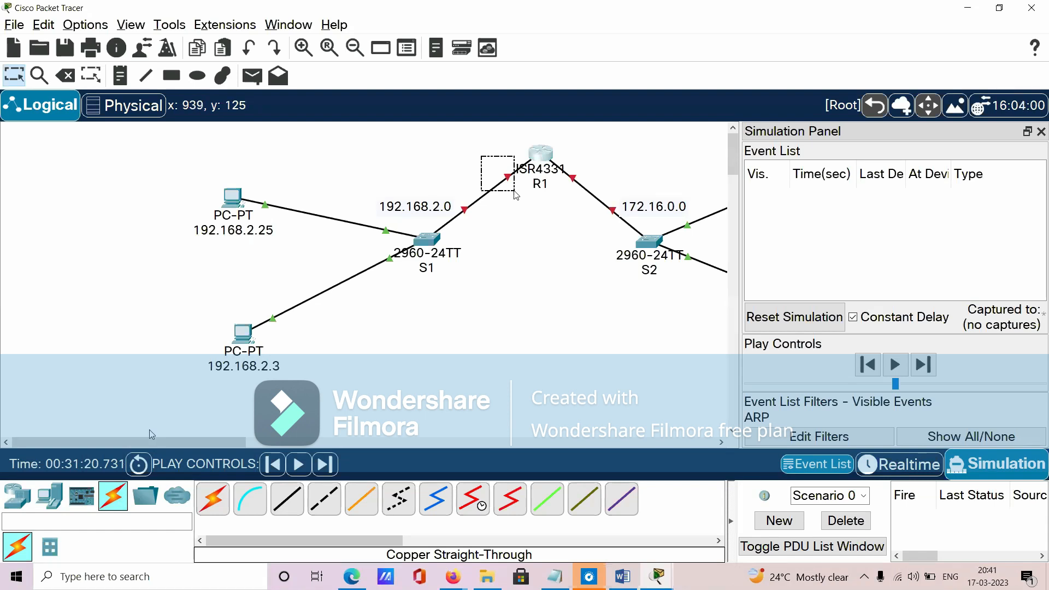
pyautogui.moveTo(515, 195); pyautogui.dragTo(516, 195)
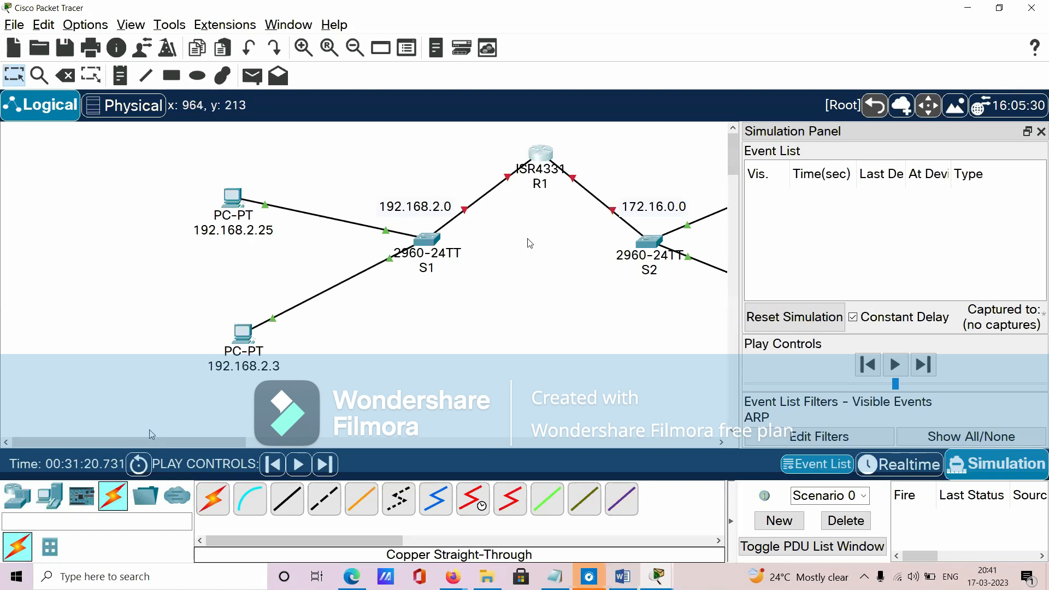
pyautogui.moveTo(468, 148); pyautogui.dragTo(524, 216)
pyautogui.moveTo(477, 142); pyautogui.dragTo(516, 207)
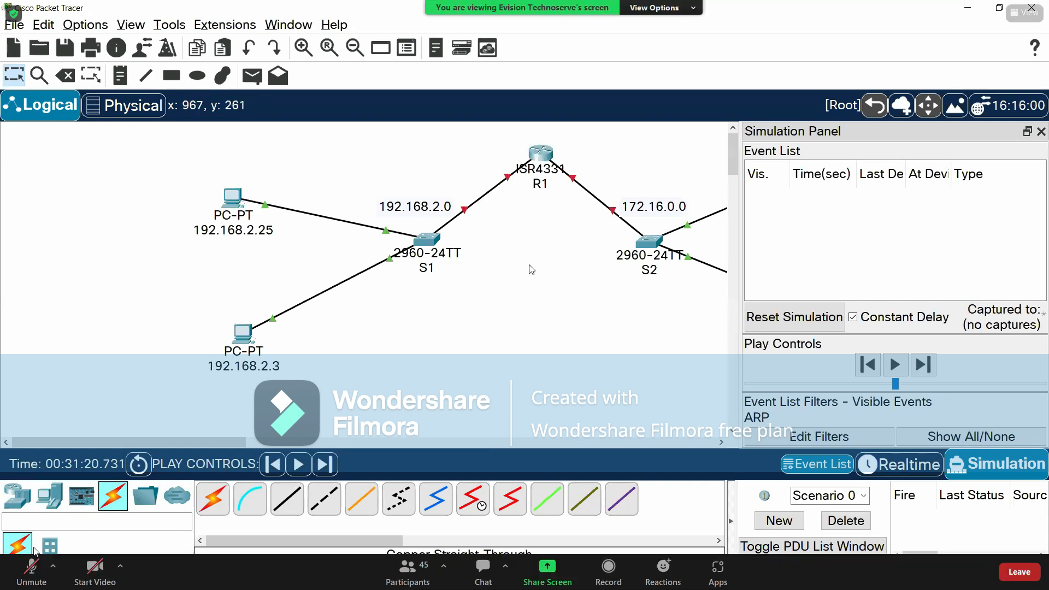
pyautogui.click(31, 568)
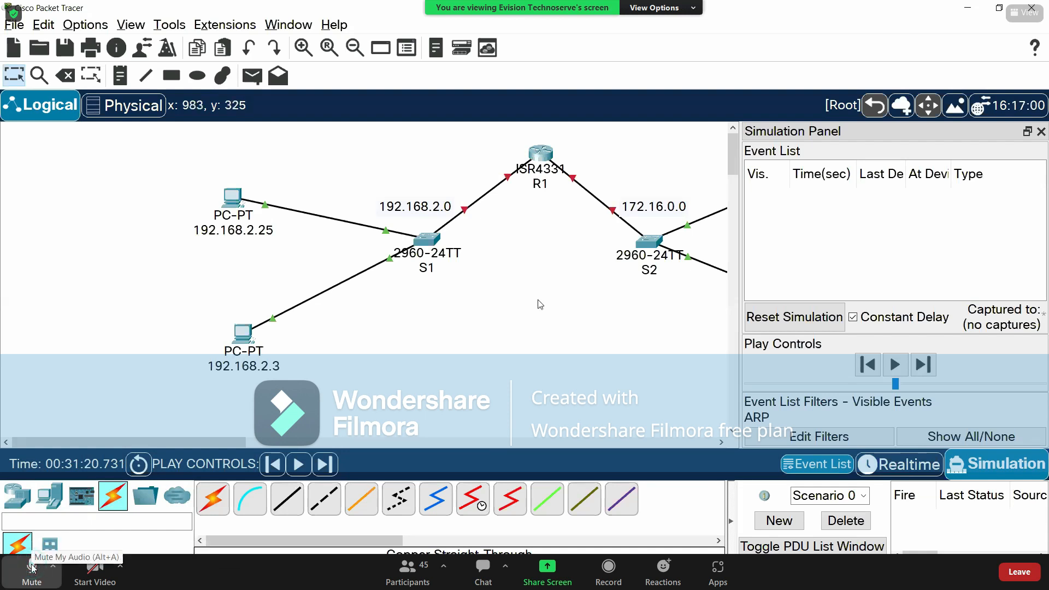
pyautogui.click(32, 568)
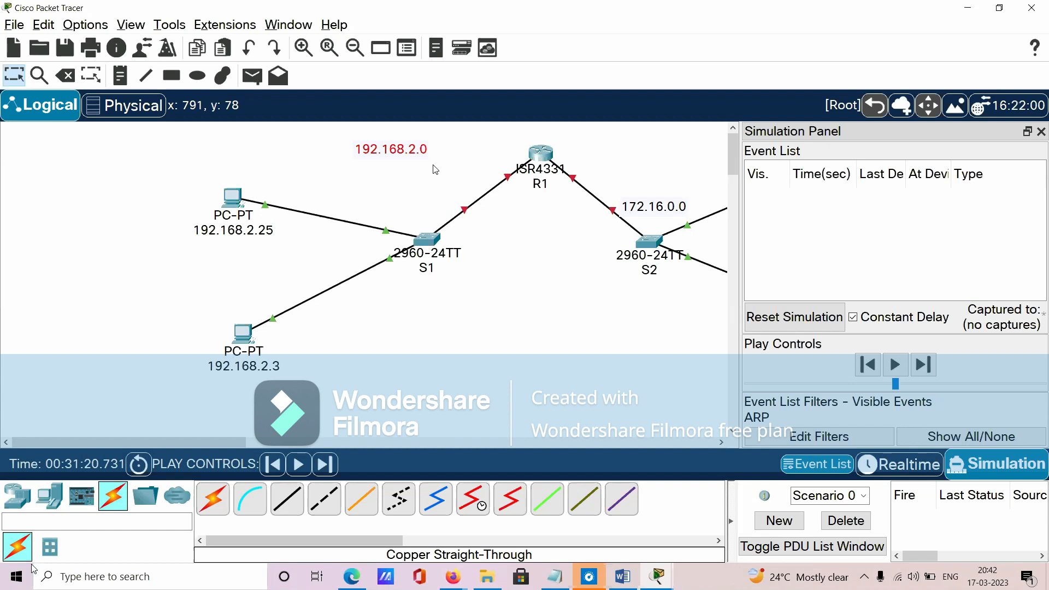
pyautogui.moveTo(33, 568)
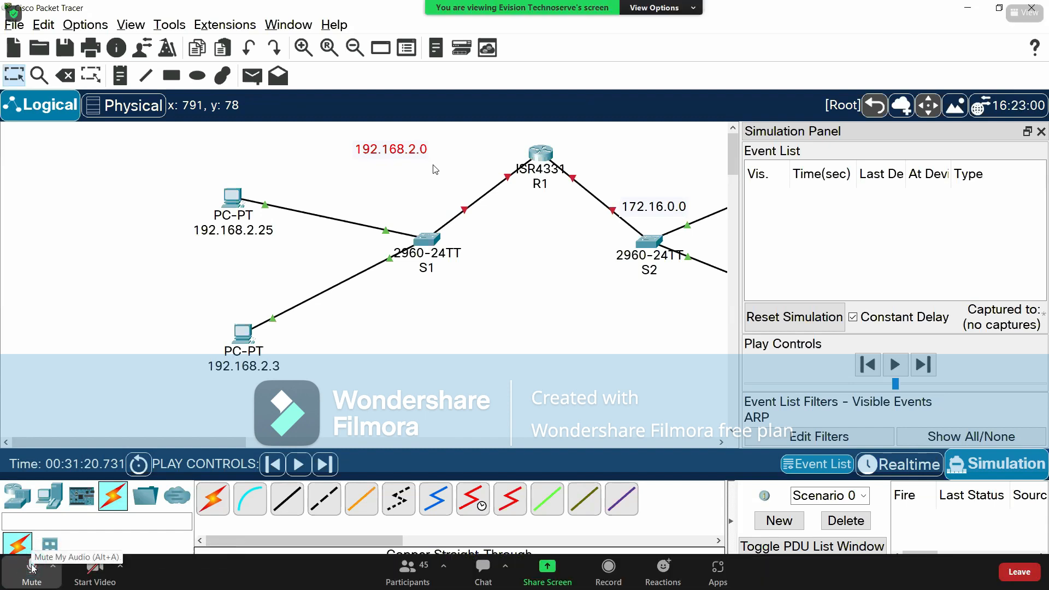
pyautogui.click(31, 569)
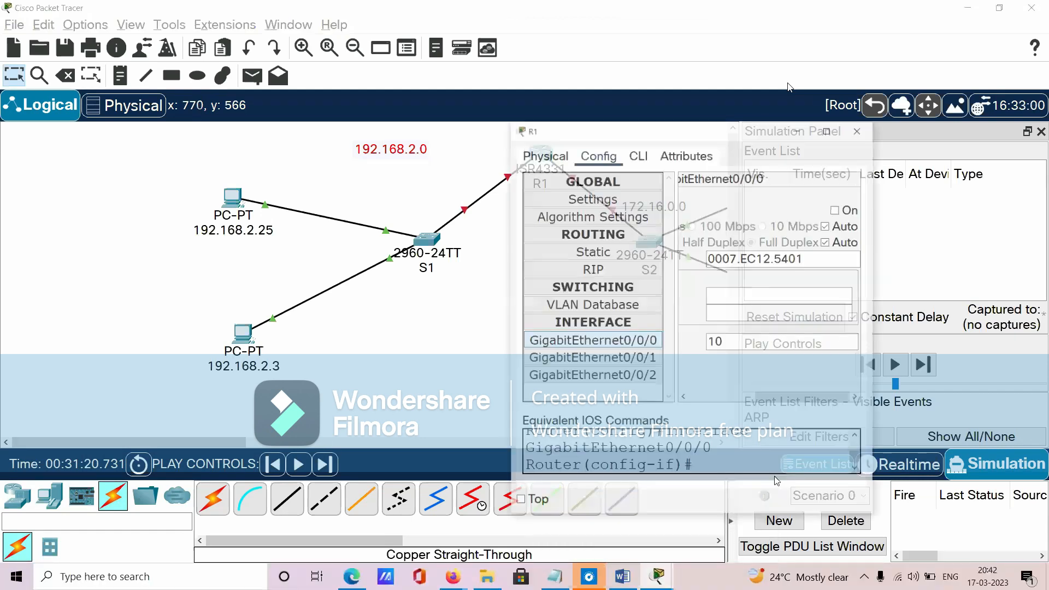
# - Set the IPv4 address of R1's GigabitEthernet0/0/0 to 192.168.2.29 with subnet mask 255.255.255.0
pyautogui.click(776, 276)
pyautogui.write('192.168')
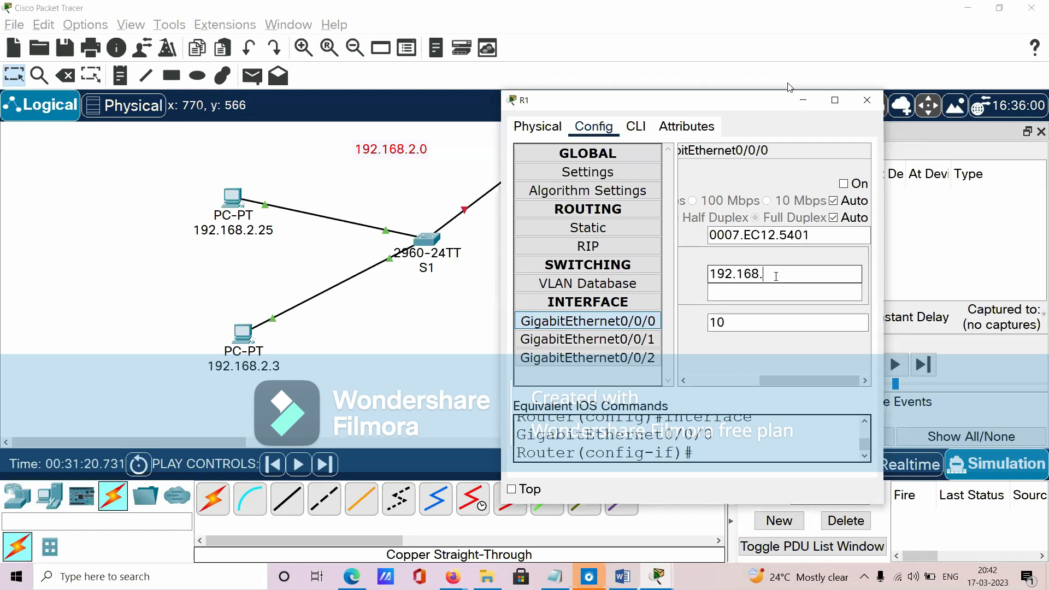
pyautogui.write('.2')
pyautogui.press('BackSpace')
pyautogui.write('9')
pyautogui.press('Tab')
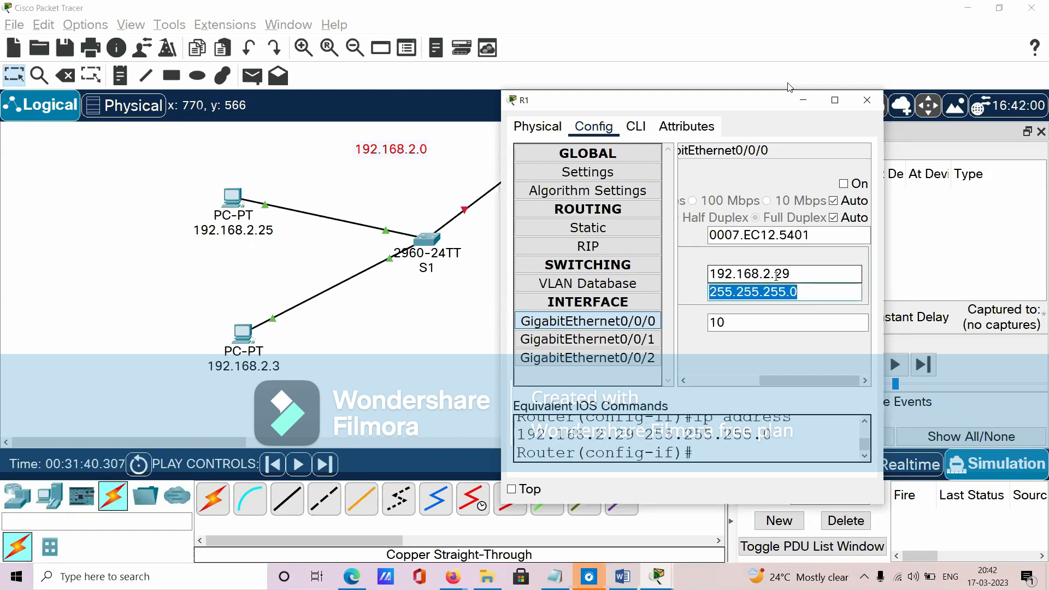
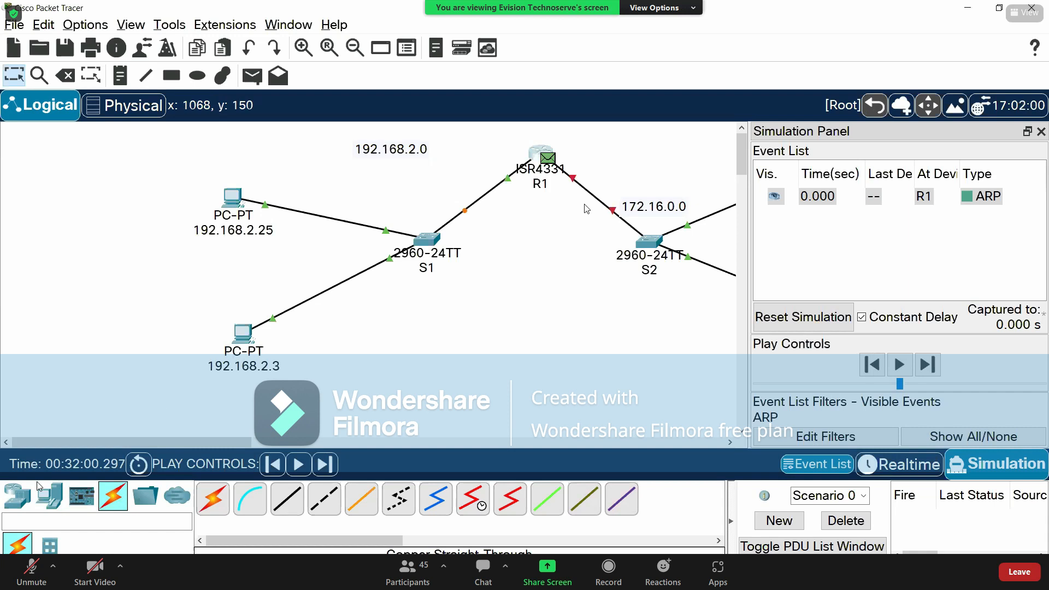
# - Examine the OSI model details of the ARP event at R1
pyautogui.click(25, 568)
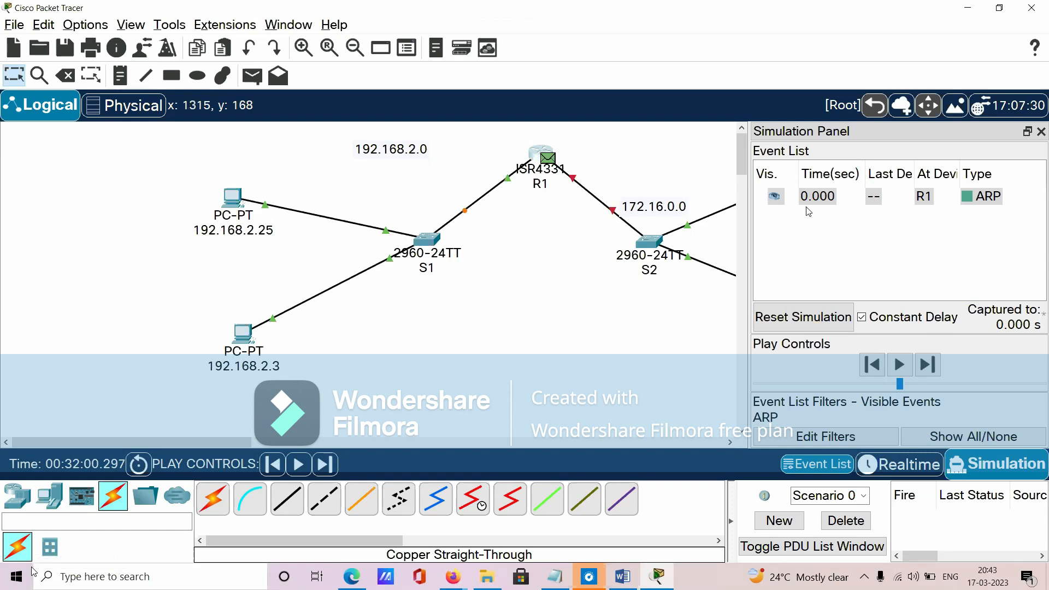
pyautogui.click(966, 198)
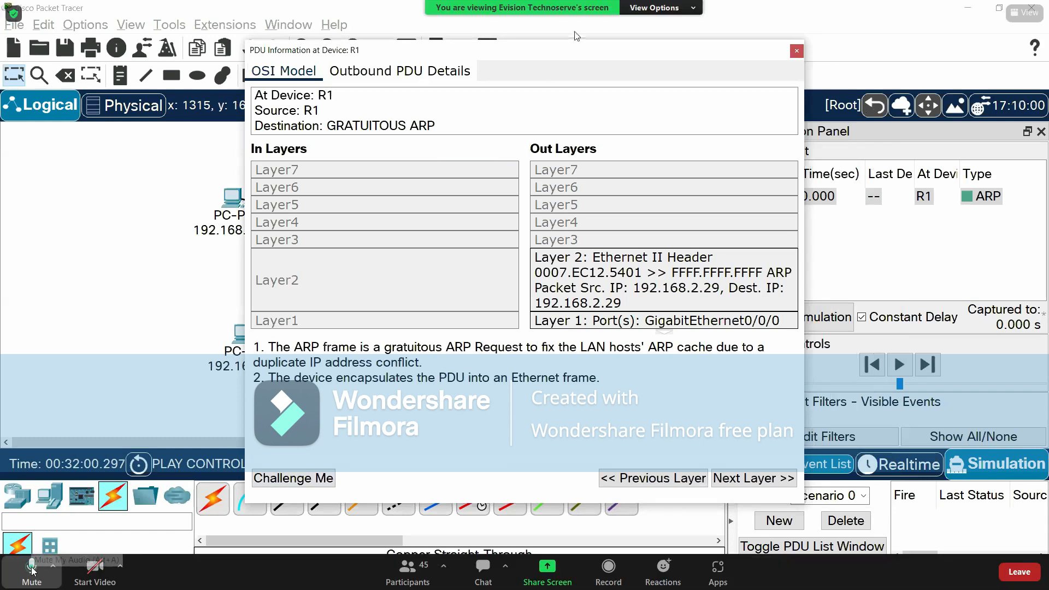
pyautogui.click(797, 51)
pyautogui.click(31, 569)
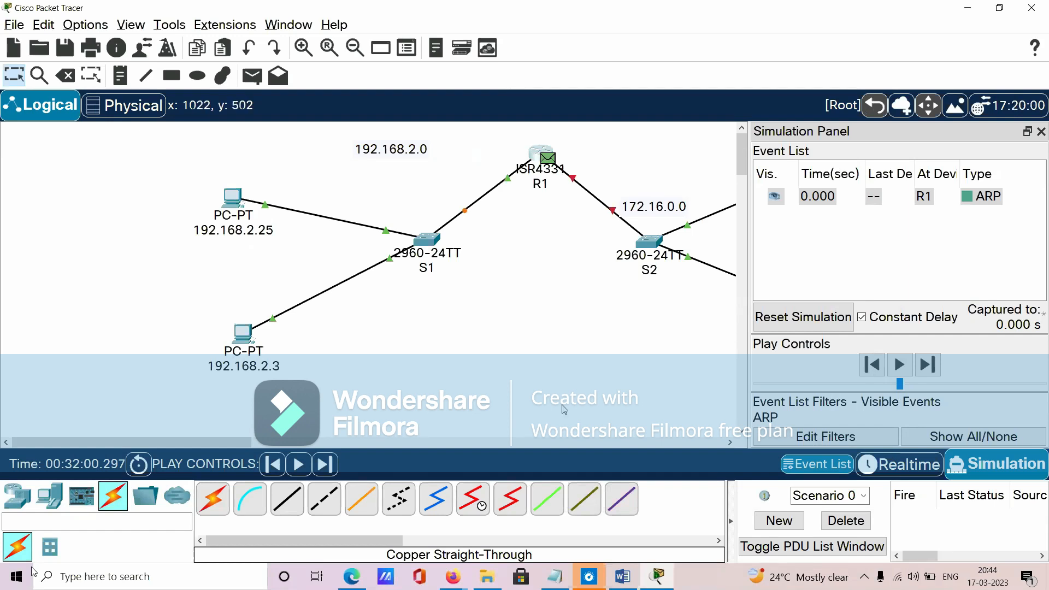
# - Switch to the Word notes and highlight the router feature "Each interface of a router is acting as a computer."
pyautogui.click(620, 576)
pyautogui.click(225, 324)
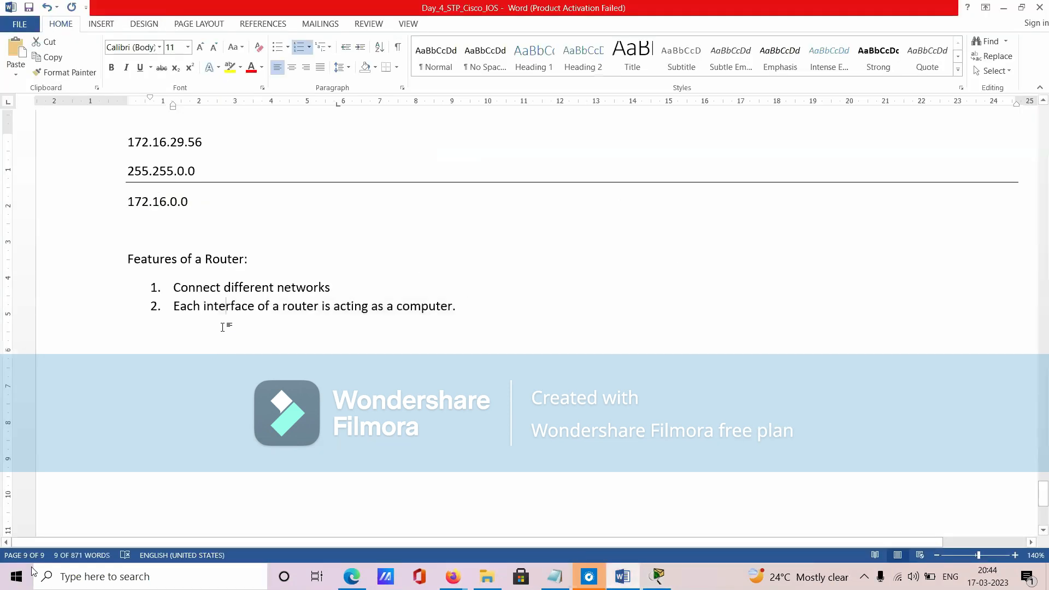
pyautogui.moveTo(173, 308); pyautogui.dragTo(465, 309)
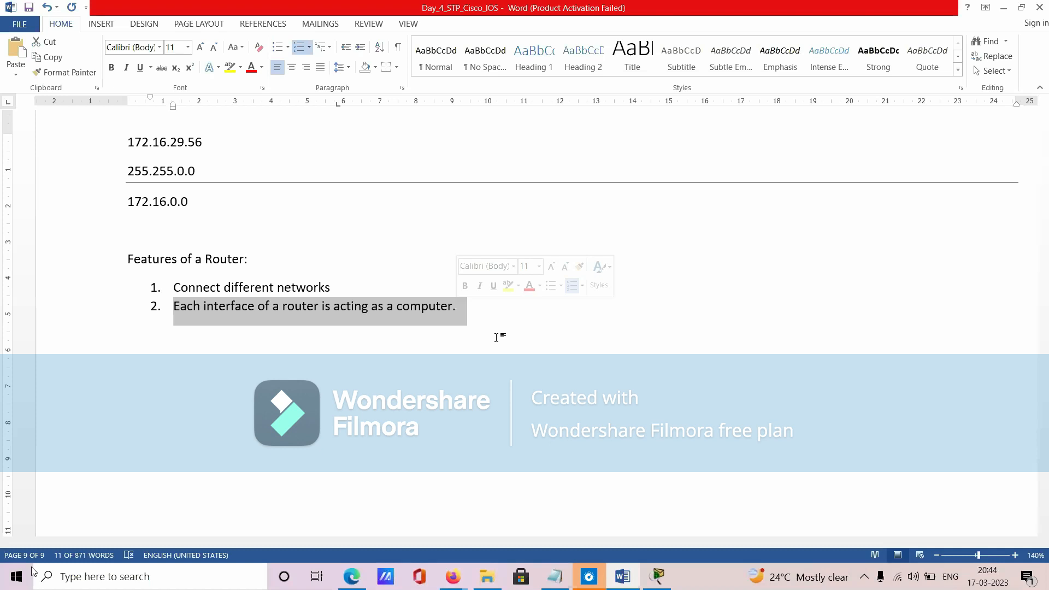
# - Return to Packet Tracer and play the simulation of R1's ARP packet toward switch S1
pyautogui.hotkey('alt', 'Tab')
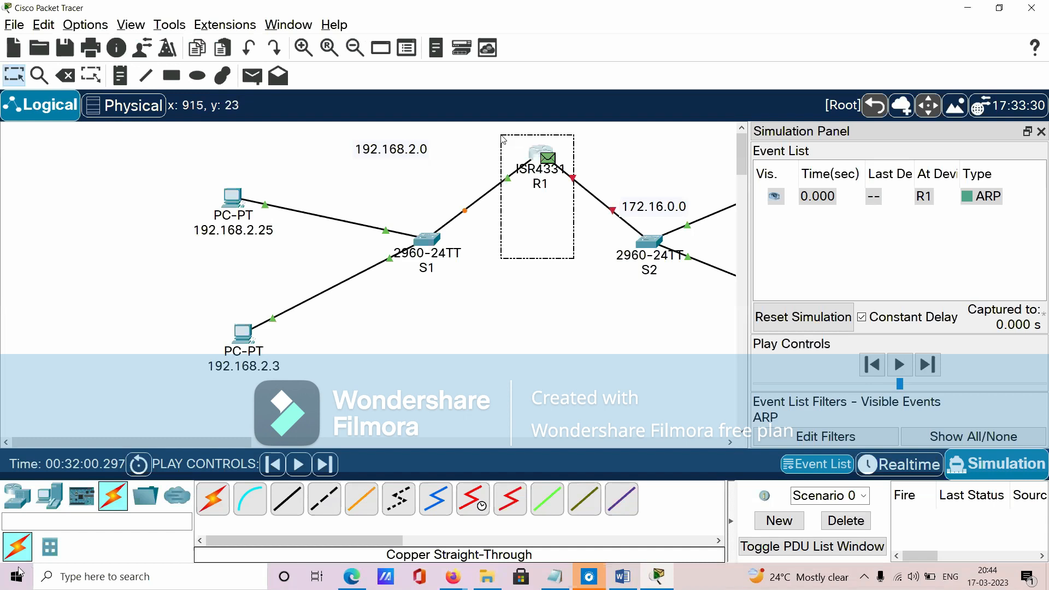
pyautogui.click(309, 466)
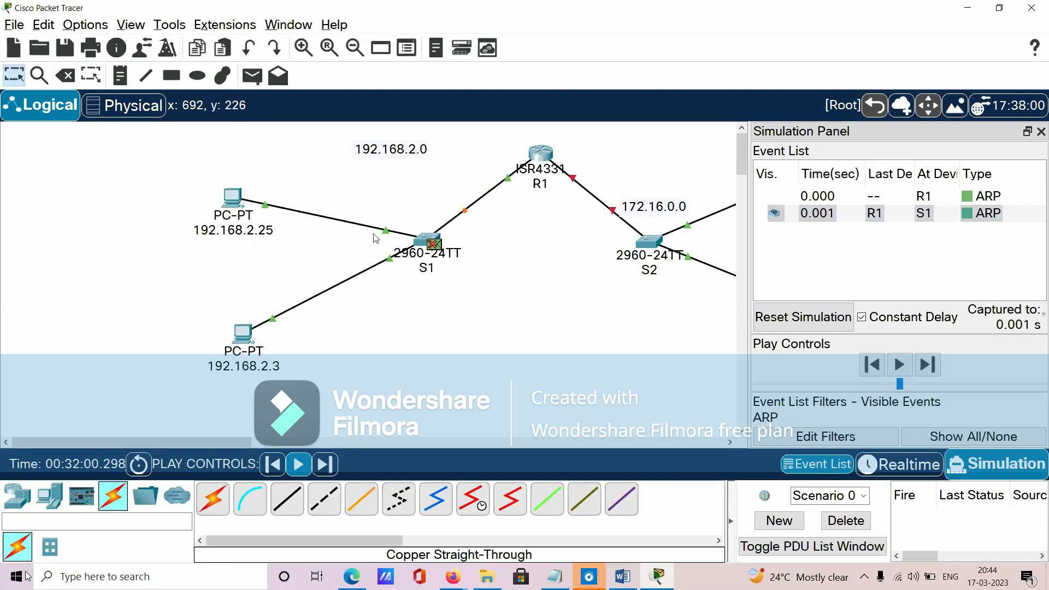
# - Move the 192.168.2.0 label slightly down and draw a light green filled rectangle around the 192.168.2.0 network's PCs and switch S1
pyautogui.moveTo(410, 153)
pyautogui.mouseDown()
pyautogui.moveTo(399, 172)
pyautogui.moveTo(396, 164)
pyautogui.mouseUp()
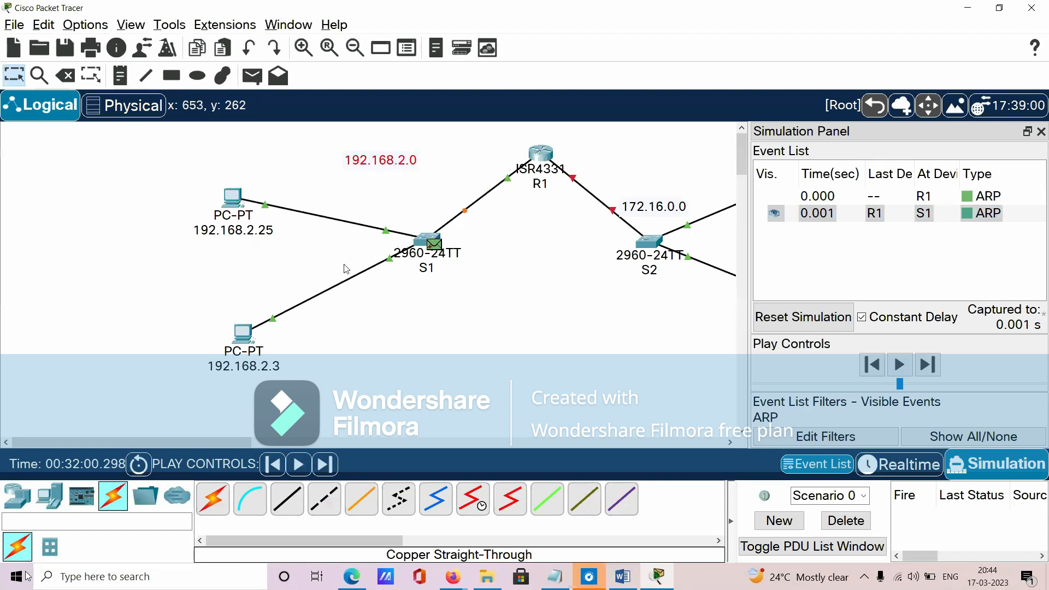
pyautogui.click(181, 78)
pyautogui.click(542, 89)
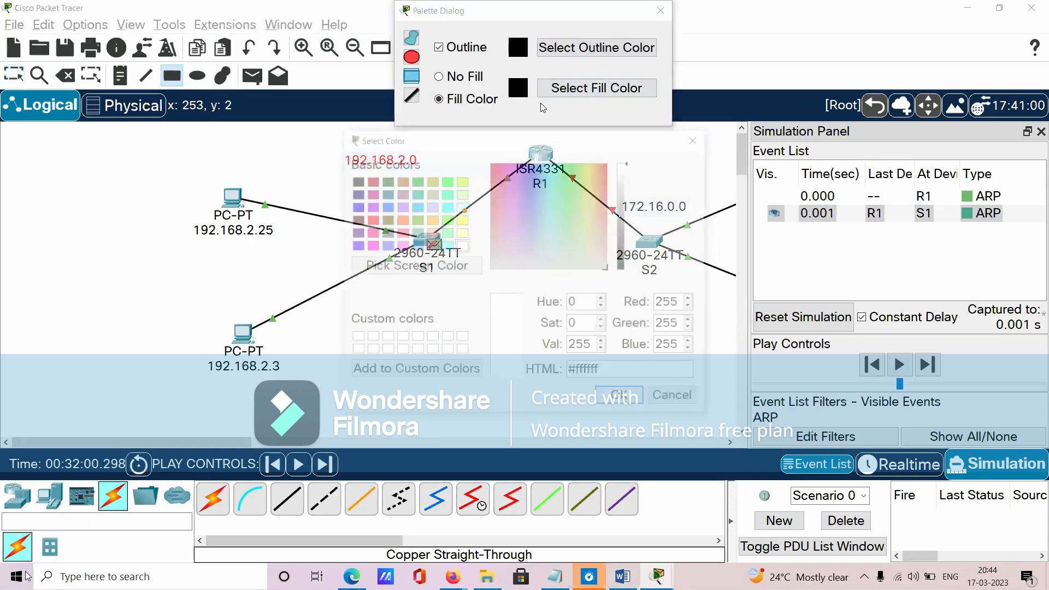
pyautogui.click(461, 193)
pyautogui.click(608, 404)
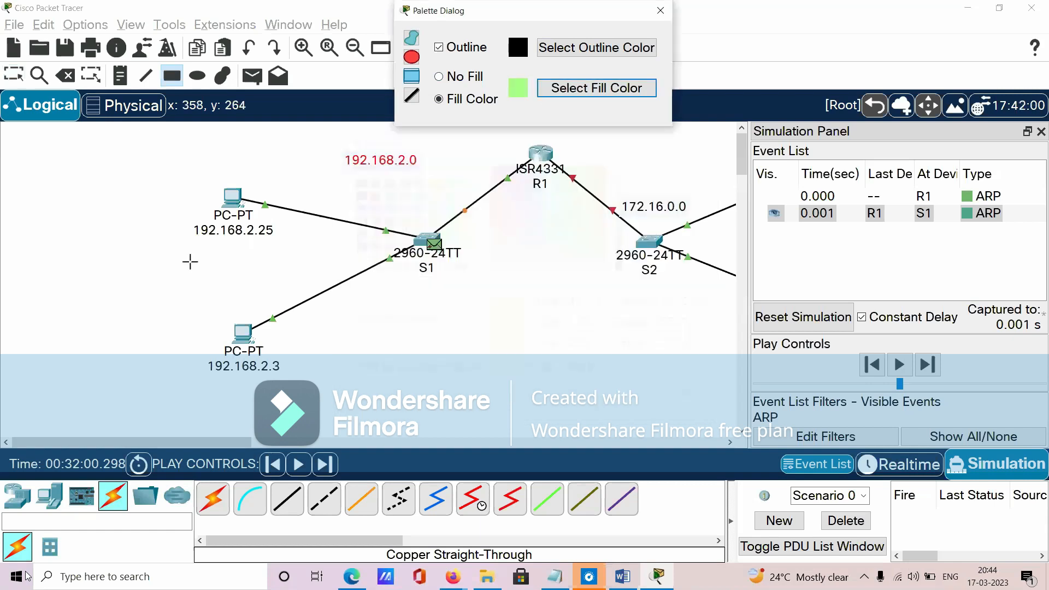
pyautogui.moveTo(171, 147); pyautogui.dragTo(523, 400)
pyautogui.click(660, 11)
pyautogui.click(21, 77)
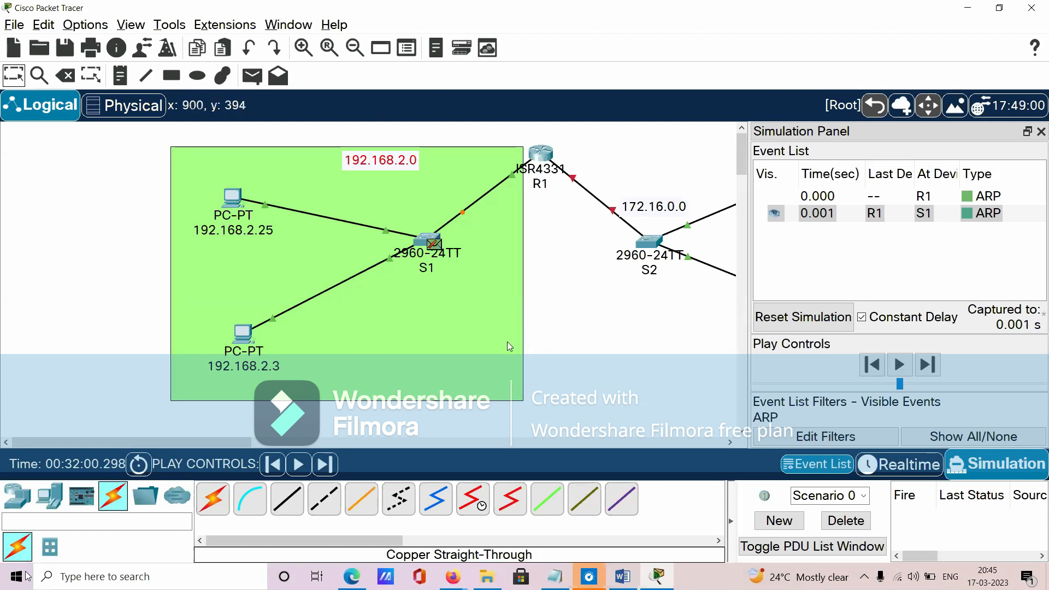
# - Delete the current scenario, and run the network in realtime before returning to simulation mode so the R1–S1 link can come up
pyautogui.click(843, 525)
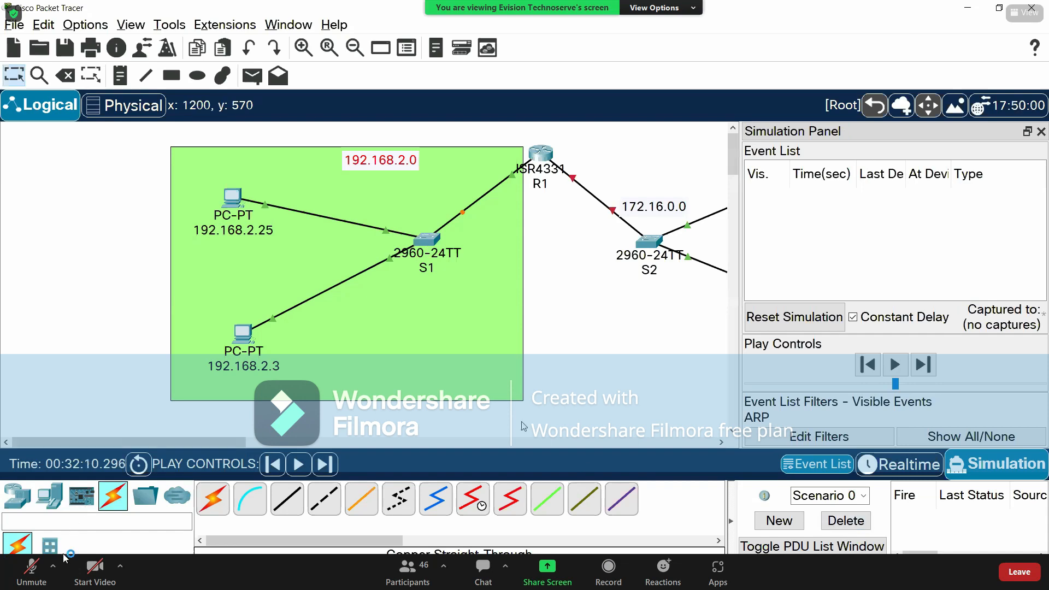
pyautogui.click(900, 465)
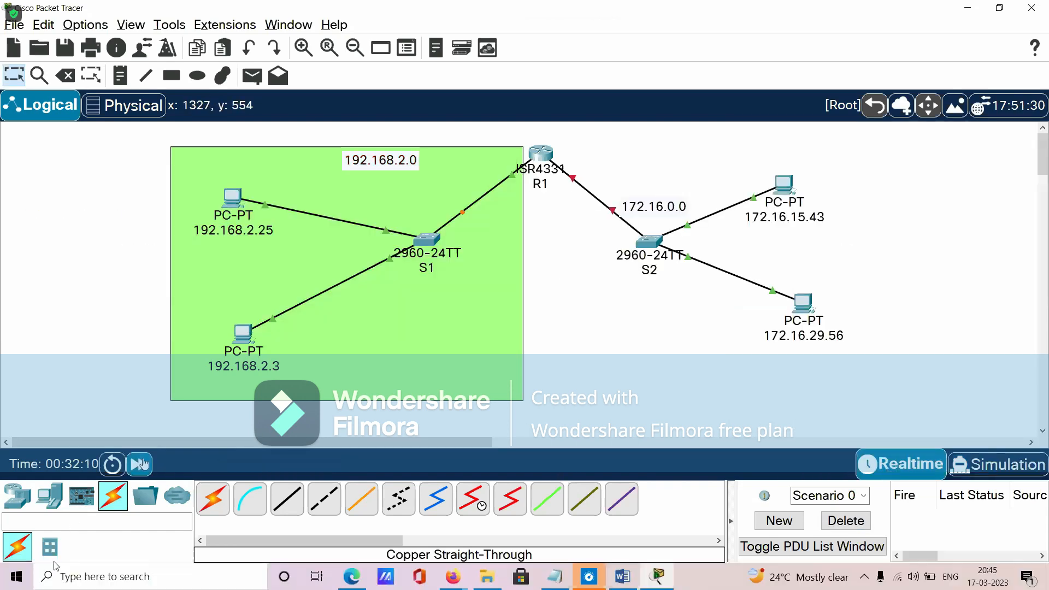
pyautogui.click(1003, 474)
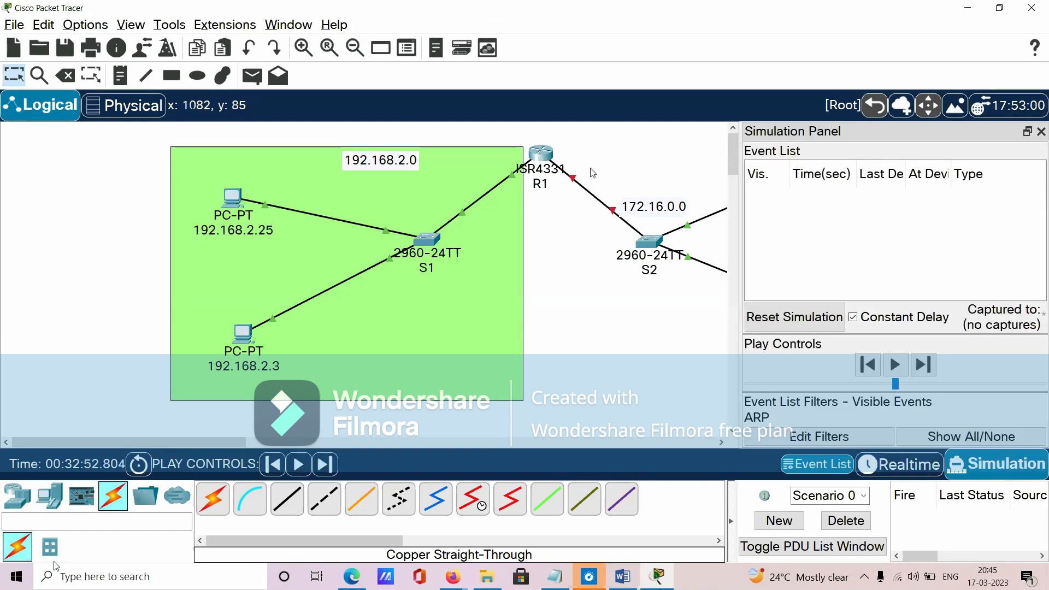
# - Reapply 192.168.2.29 with mask 255.255.255.0 on R1's GigabitEthernet0/0/0 to generate a new ARP event, and close R1's configuration
pyautogui.click(541, 154)
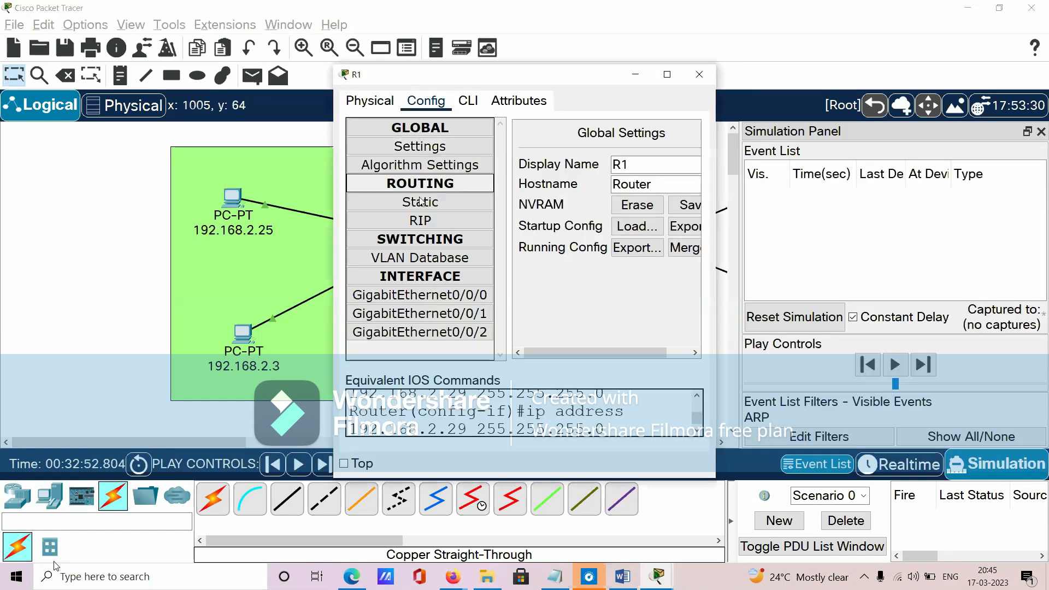
pyautogui.click(420, 295)
pyautogui.moveTo(611, 351); pyautogui.dragTo(680, 352)
pyautogui.press('Tab')
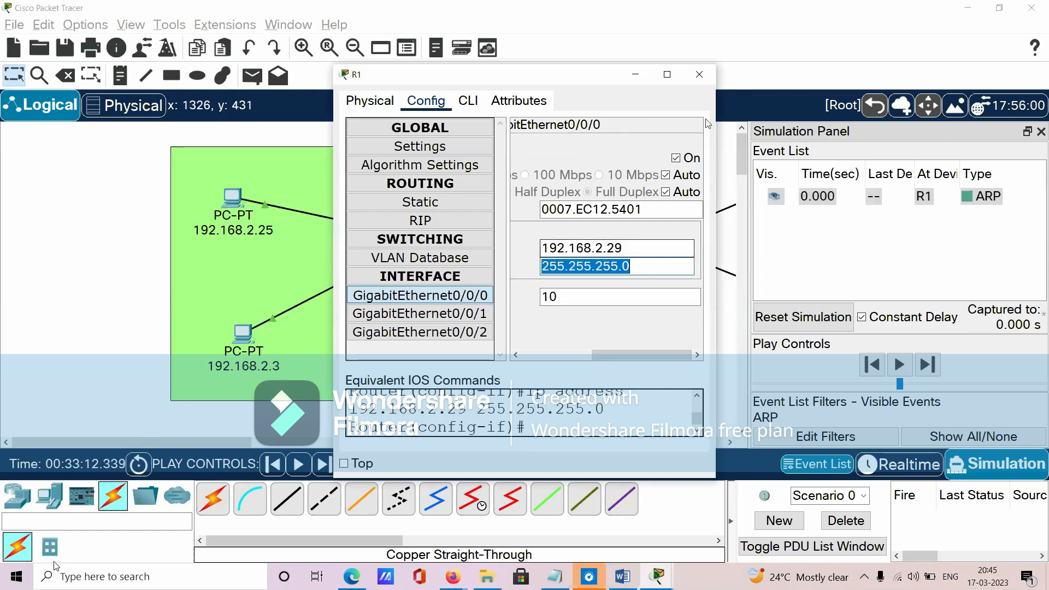
pyautogui.click(701, 76)
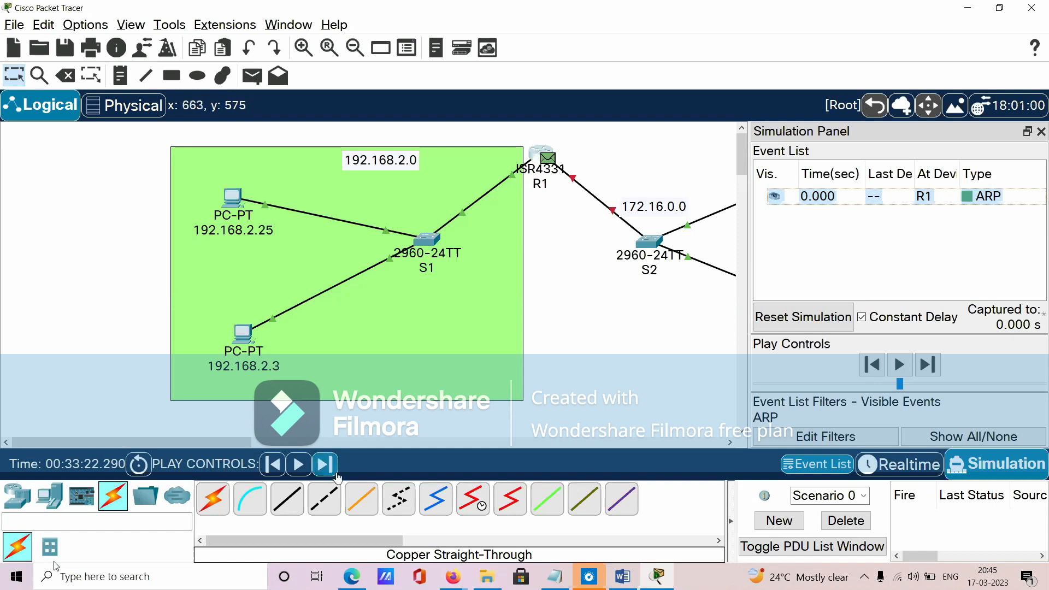
# - Play the ARP simulation across the 192.168.2.0 network and clear the event list
pyautogui.click(297, 466)
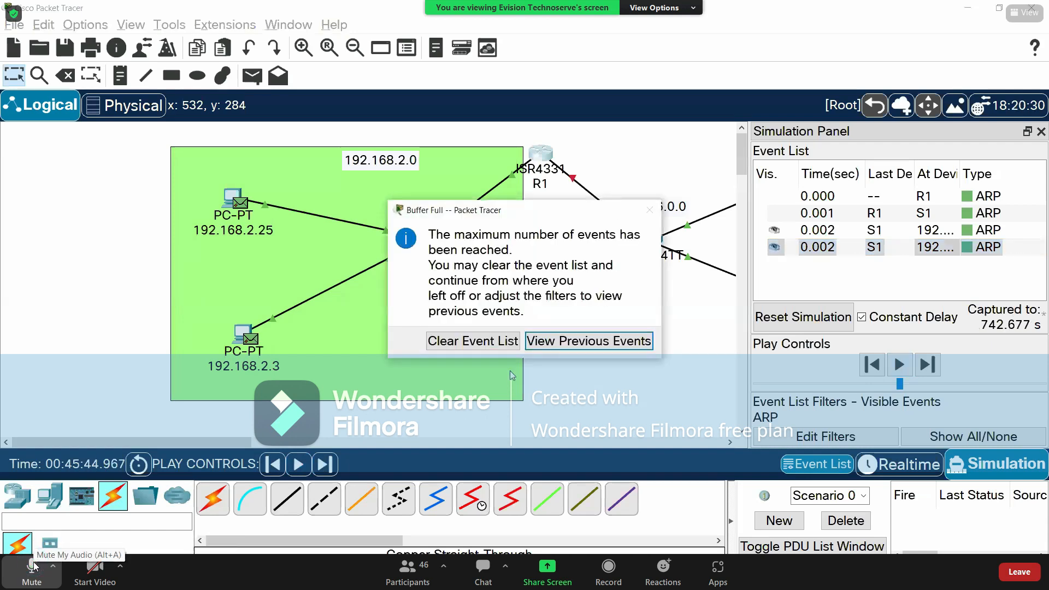
pyautogui.click(473, 341)
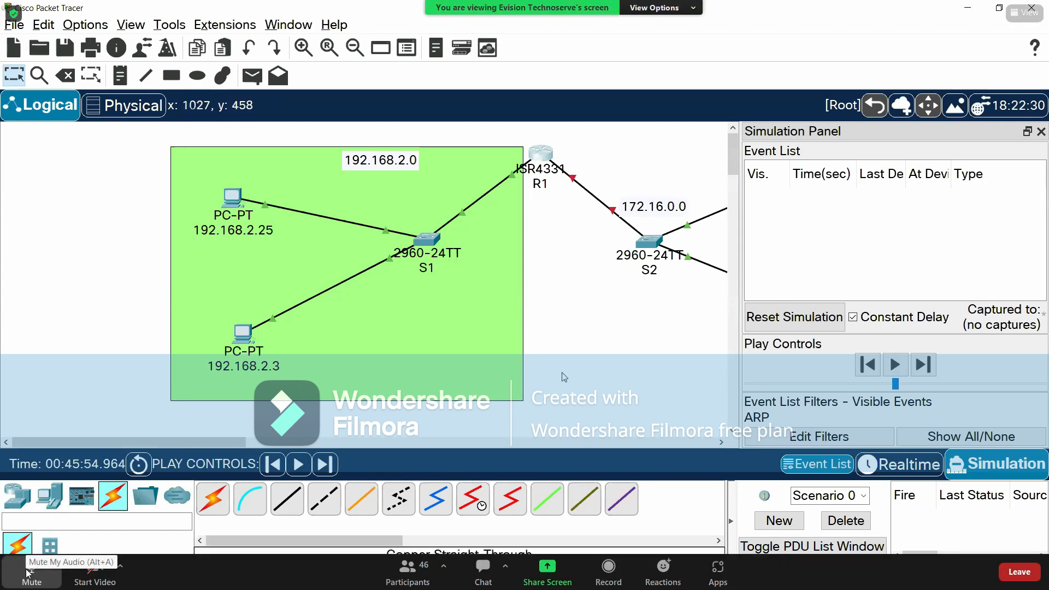
pyautogui.click(27, 573)
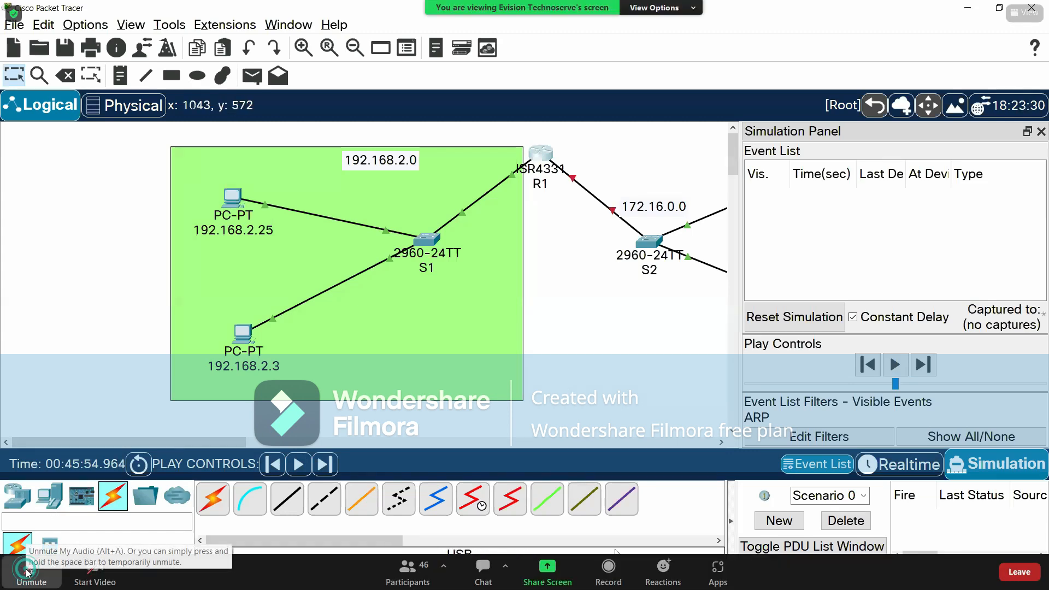
# - Switch to the Word notes and review the list of router features
pyautogui.hotkey('alt', 'Tab')
pyautogui.click(224, 356)
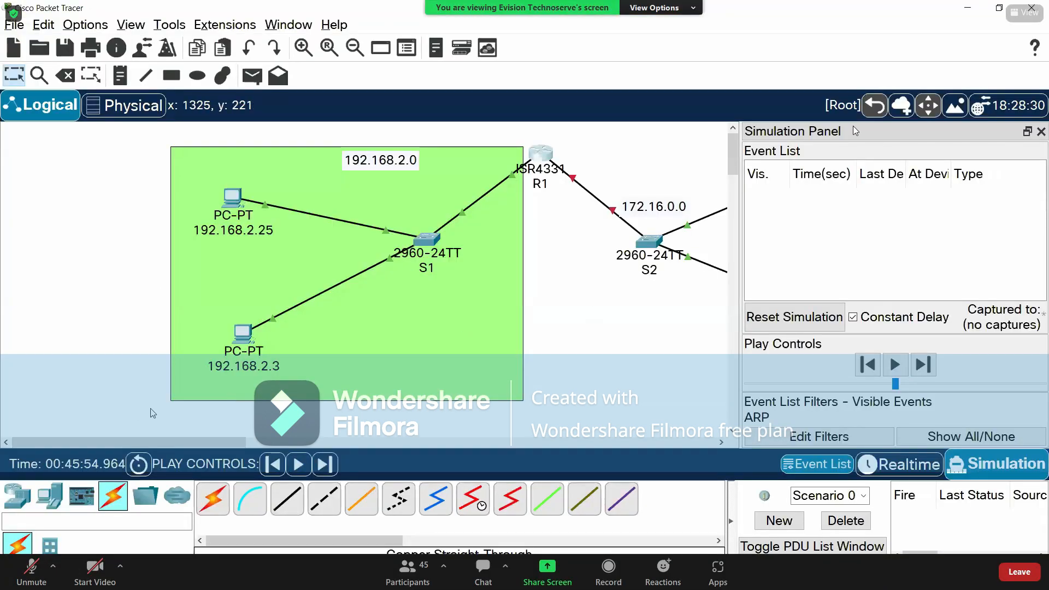
# - Return to Packet Tracer, move the Simulation Panel off the topology, and draw a light orange (#ffaa7f) filled rectangle around the 172.16.0.0 network
pyautogui.moveTo(855, 131); pyautogui.dragTo(699, 414)
pyautogui.moveTo(576, 159); pyautogui.dragTo(902, 385)
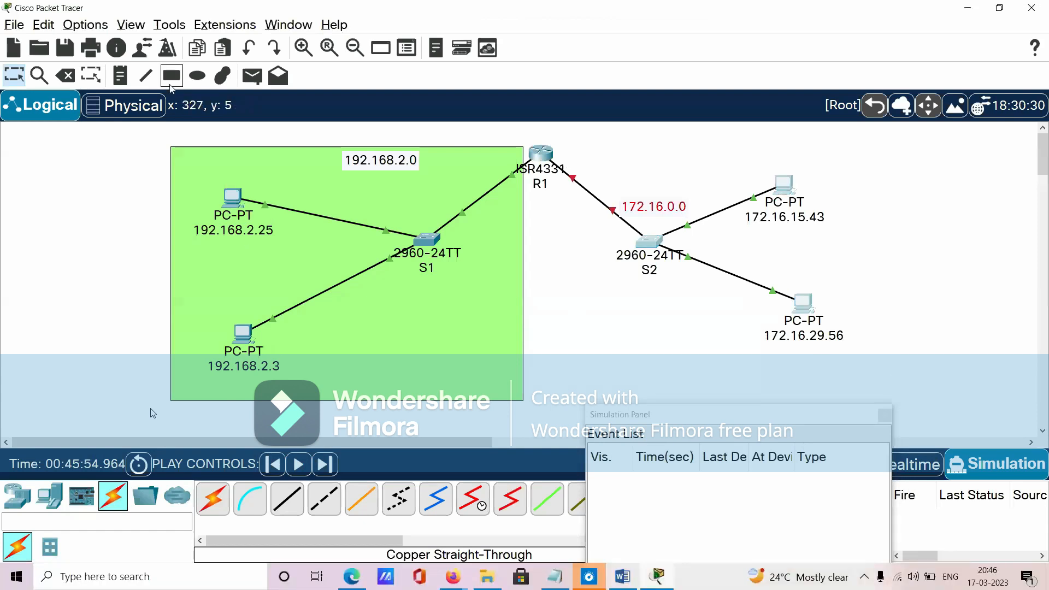
pyautogui.click(171, 79)
pyautogui.click(567, 96)
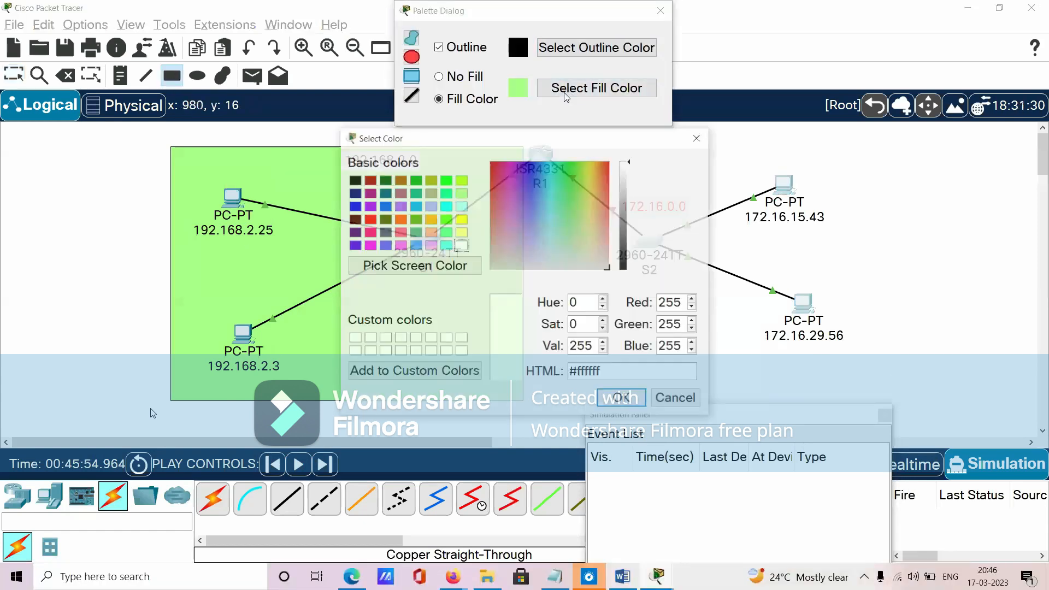
pyautogui.click(430, 232)
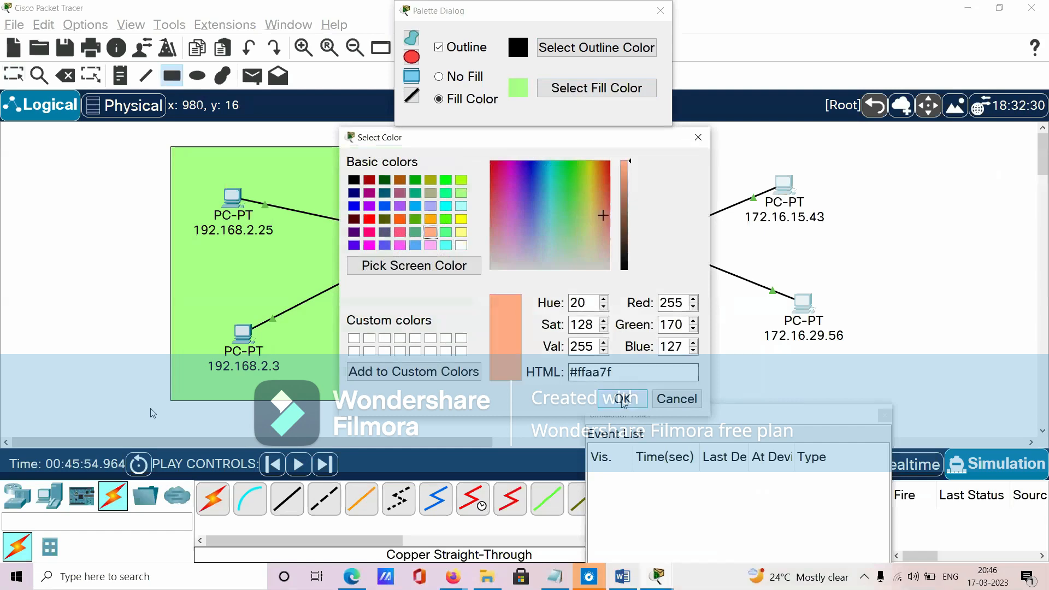
pyautogui.click(623, 399)
pyautogui.moveTo(564, 153)
pyautogui.mouseDown()
pyautogui.moveTo(663, 300)
pyautogui.moveTo(921, 400)
pyautogui.mouseUp()
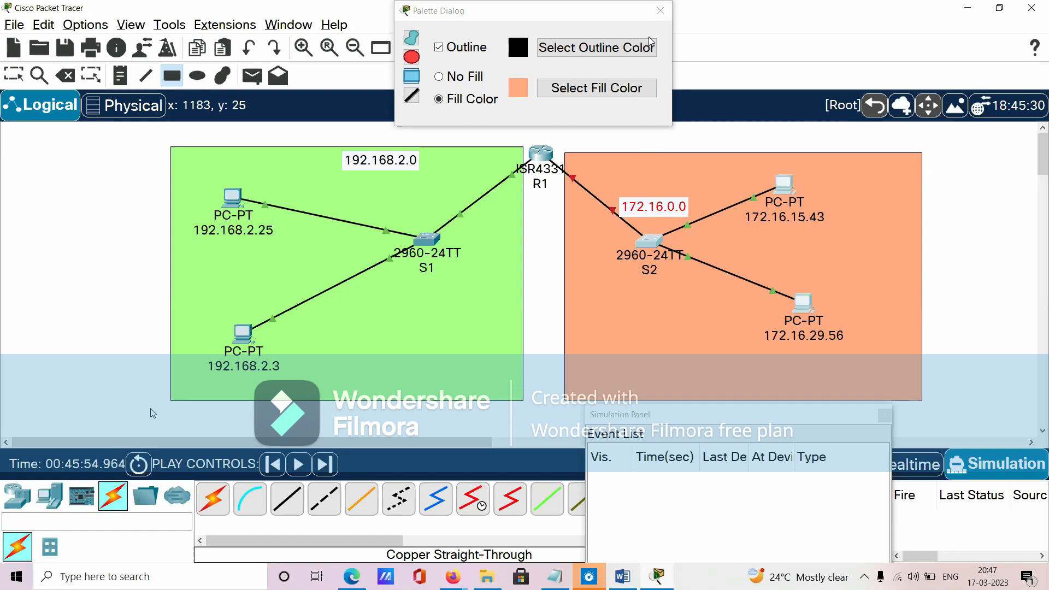
pyautogui.click(660, 11)
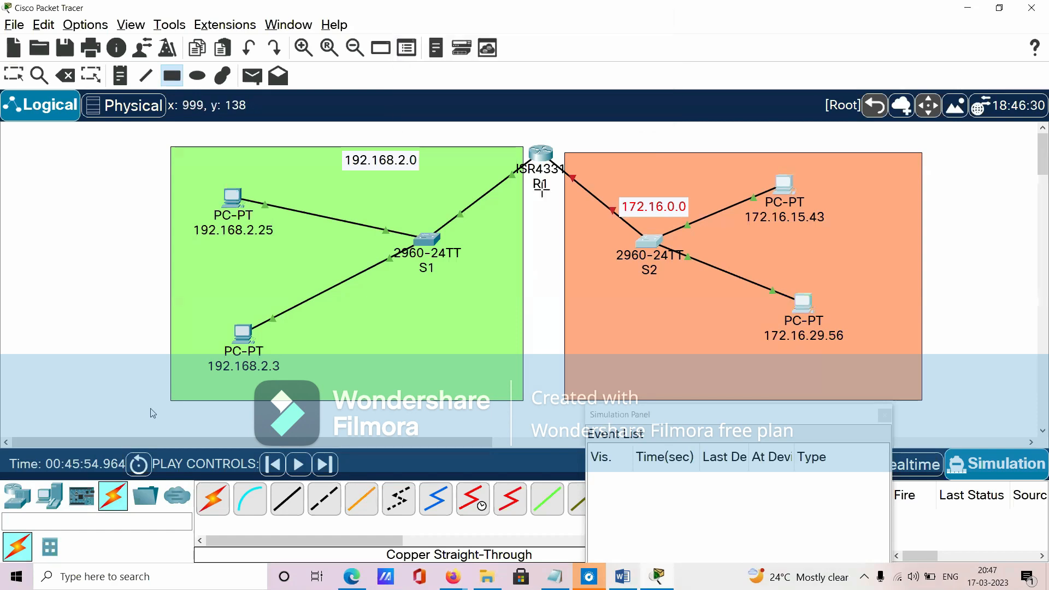
pyautogui.click(16, 73)
# - Open R1's GigabitEthernet0/0/1 settings with the window clear of the 172.16.0.0 network, and turn the port on
pyautogui.click(544, 154)
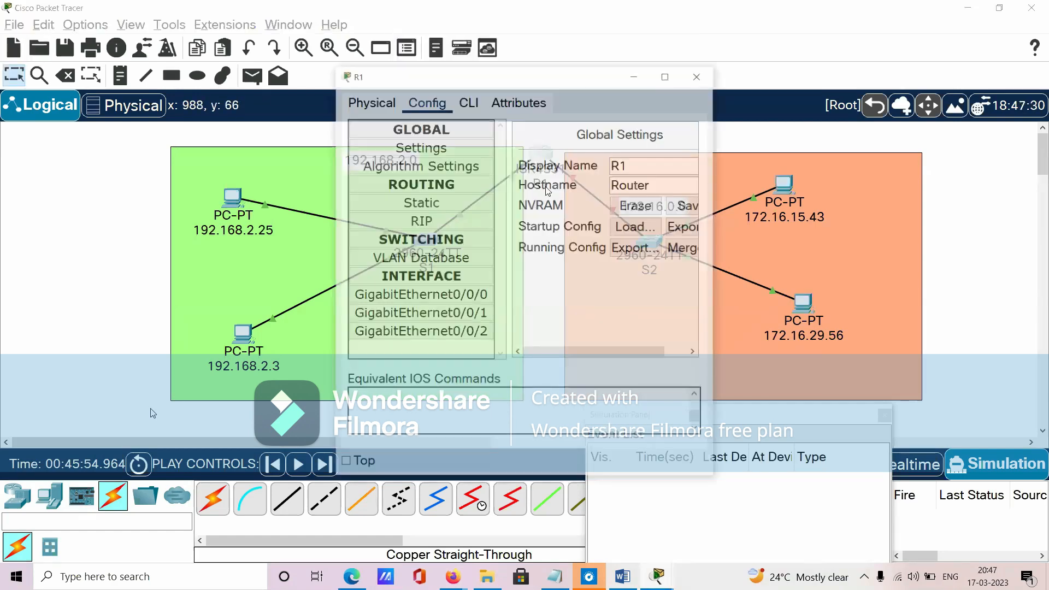
pyautogui.moveTo(525, 82); pyautogui.dragTo(313, 97)
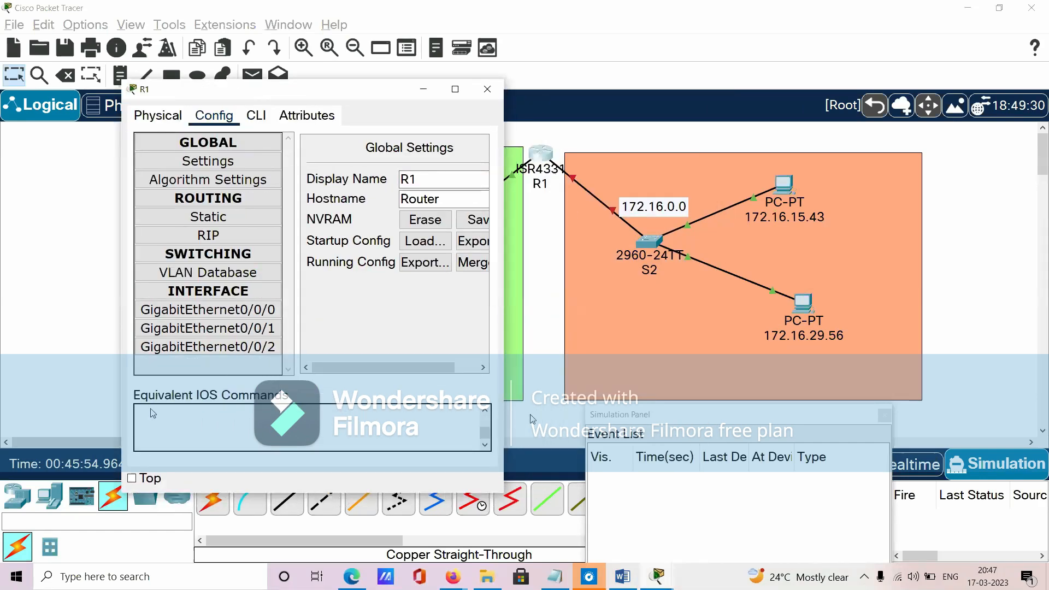
pyautogui.click(243, 328)
pyautogui.moveTo(353, 370); pyautogui.dragTo(432, 372)
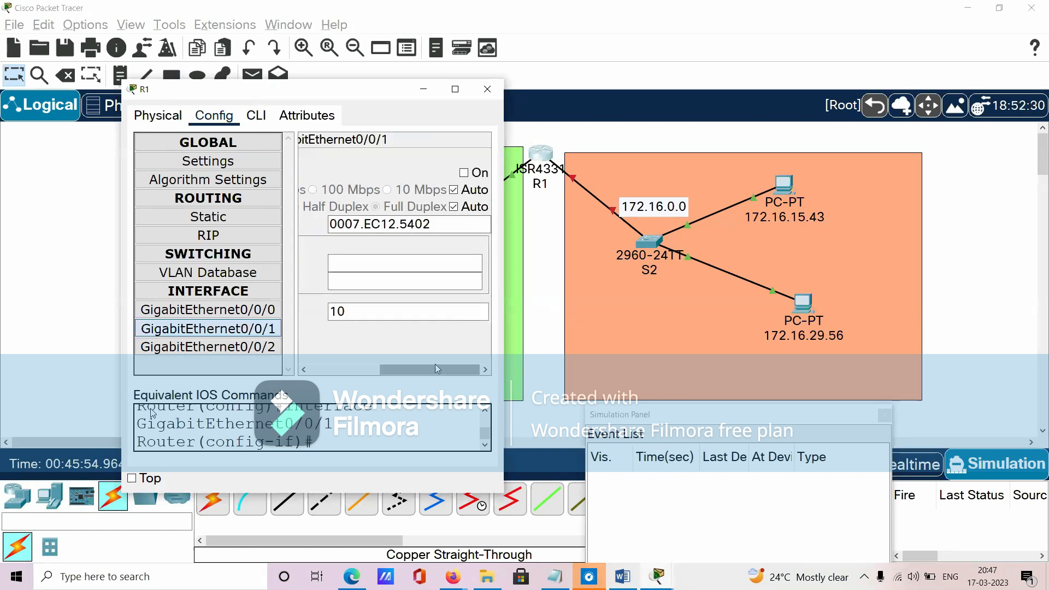
pyautogui.click(420, 90)
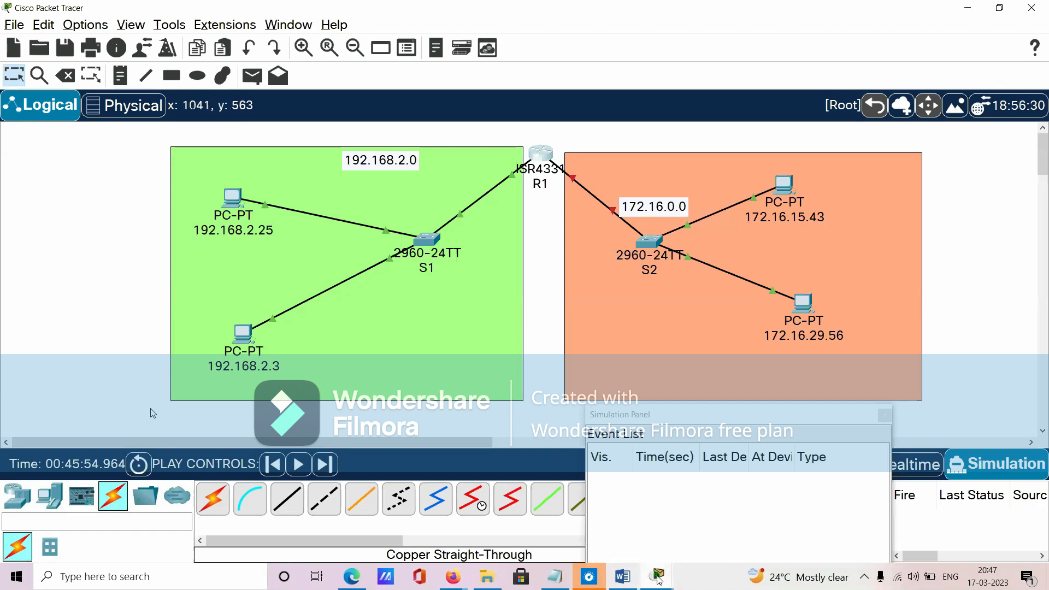
pyautogui.moveTo(646, 578)
pyautogui.click(725, 515)
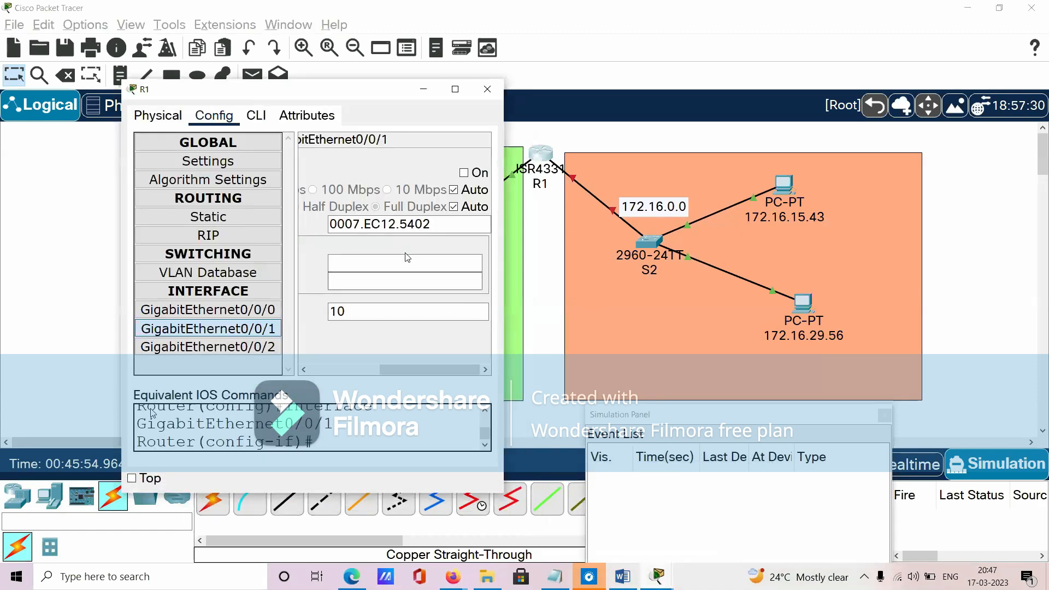
pyautogui.click(466, 173)
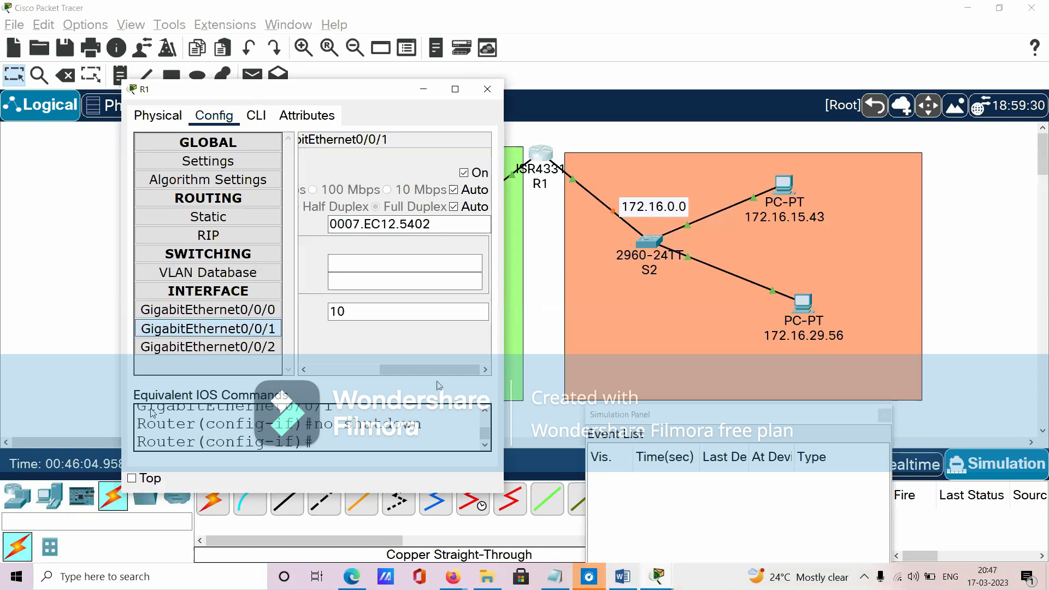
# - Highlight the MAC address of R1's GigabitEthernet0/0/1 and point out its empty IPv4 address field
pyautogui.moveTo(430, 224); pyautogui.dragTo(316, 228)
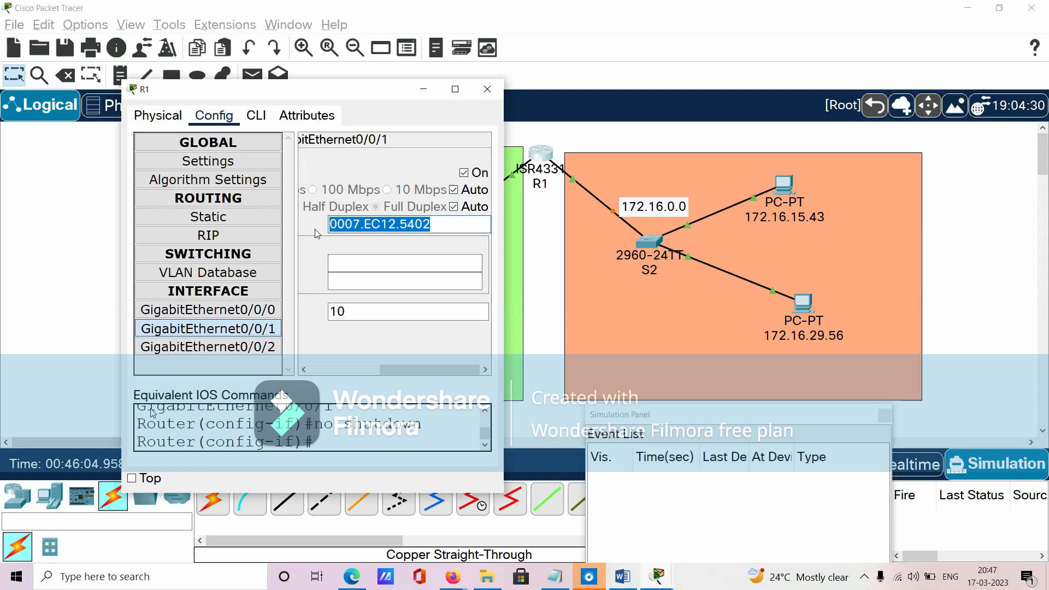
pyautogui.click(370, 264)
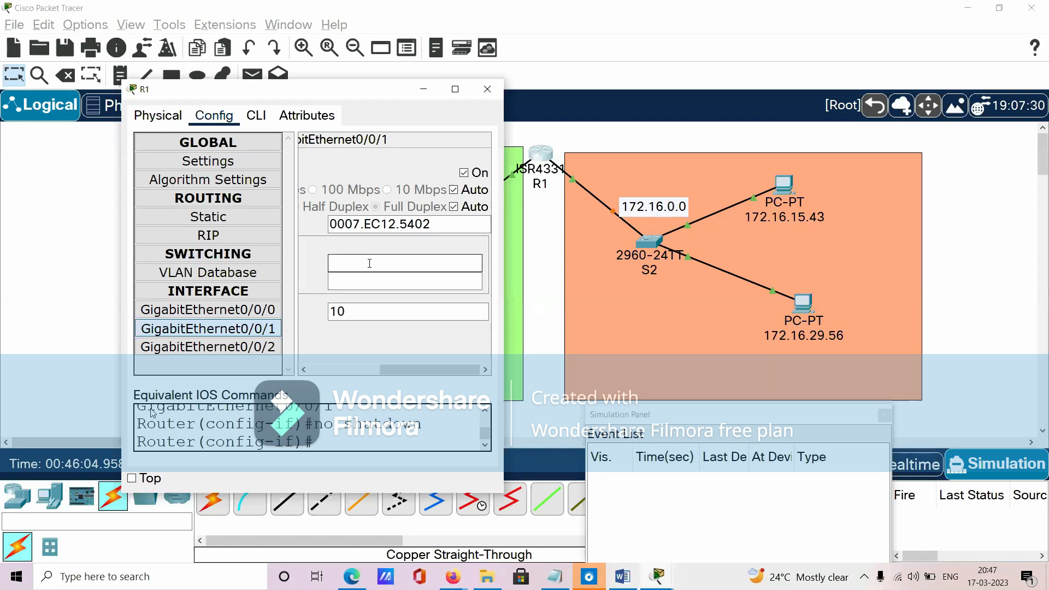
# - Move the 172.16.0.0 label up near the upper edge of the orange rectangle
pyautogui.click(41, 569)
pyautogui.click(648, 208)
pyautogui.moveTo(648, 208); pyautogui.dragTo(665, 169)
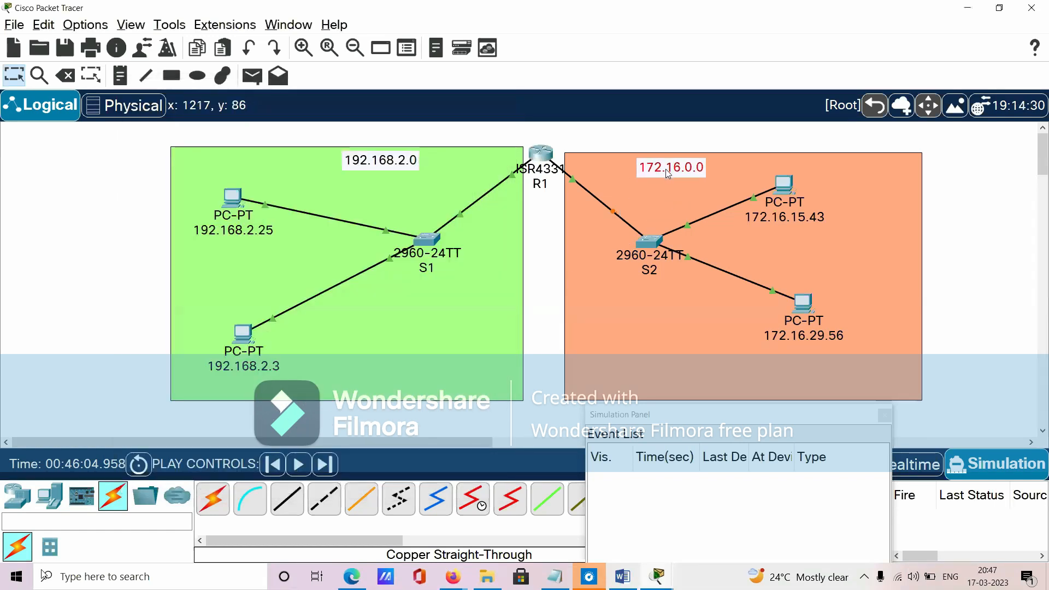
# - Give R1's GigabitEthernet0/0/1 the IPv4 address 172.16.100.100 with subnet mask 255.255.0.0, and close its configuration window
pyautogui.moveTo(658, 576)
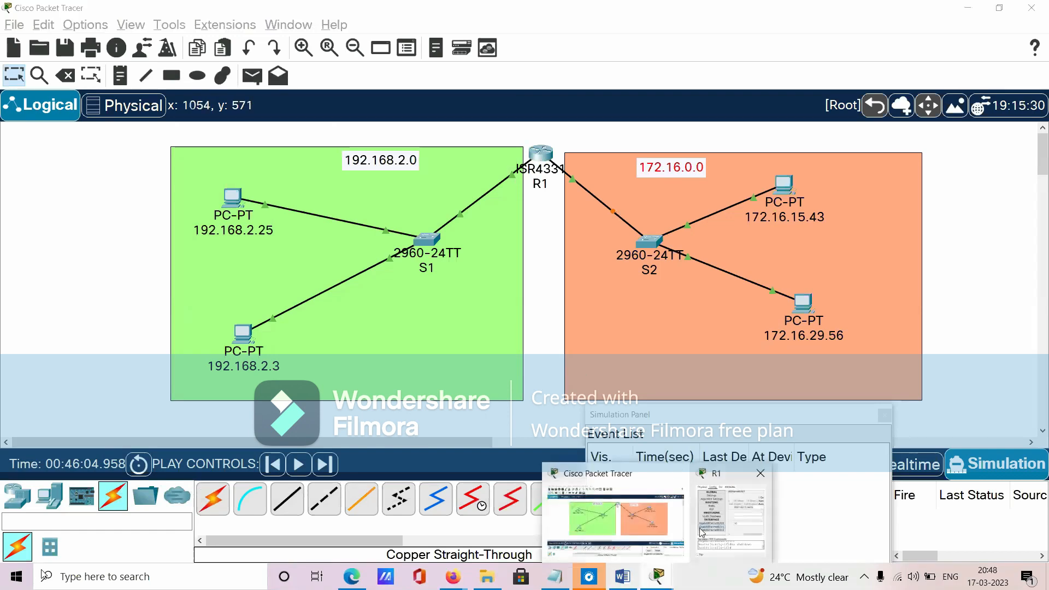
pyautogui.click(701, 530)
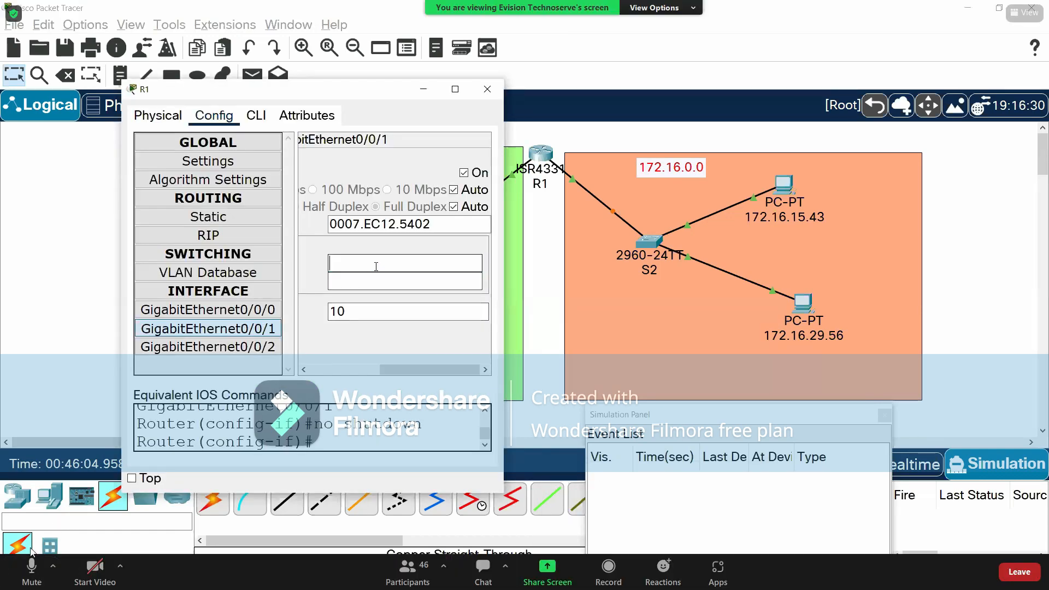
pyautogui.click(31, 562)
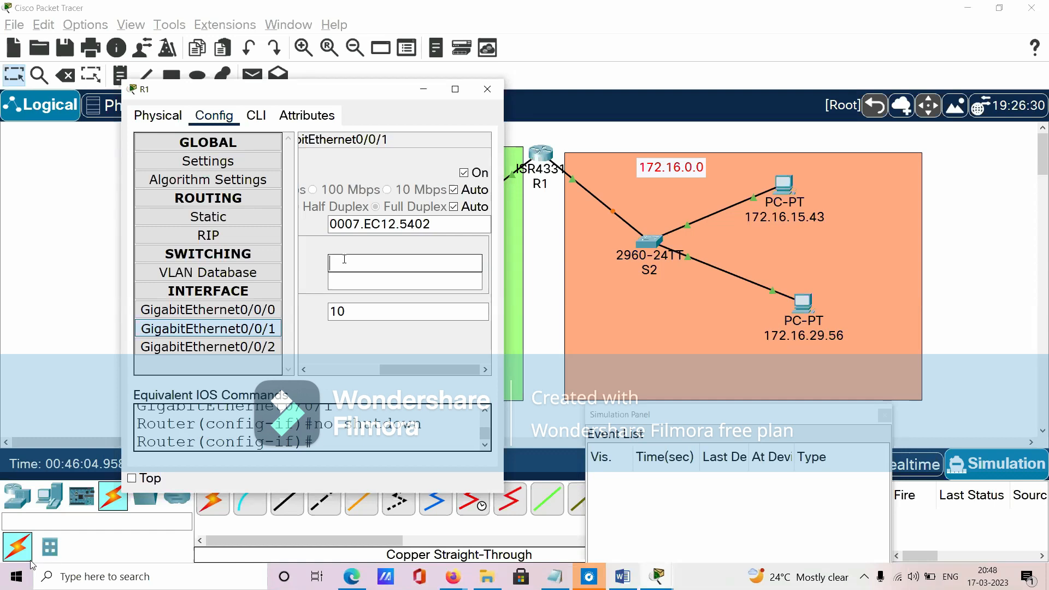
pyautogui.write('172.16.100.100')
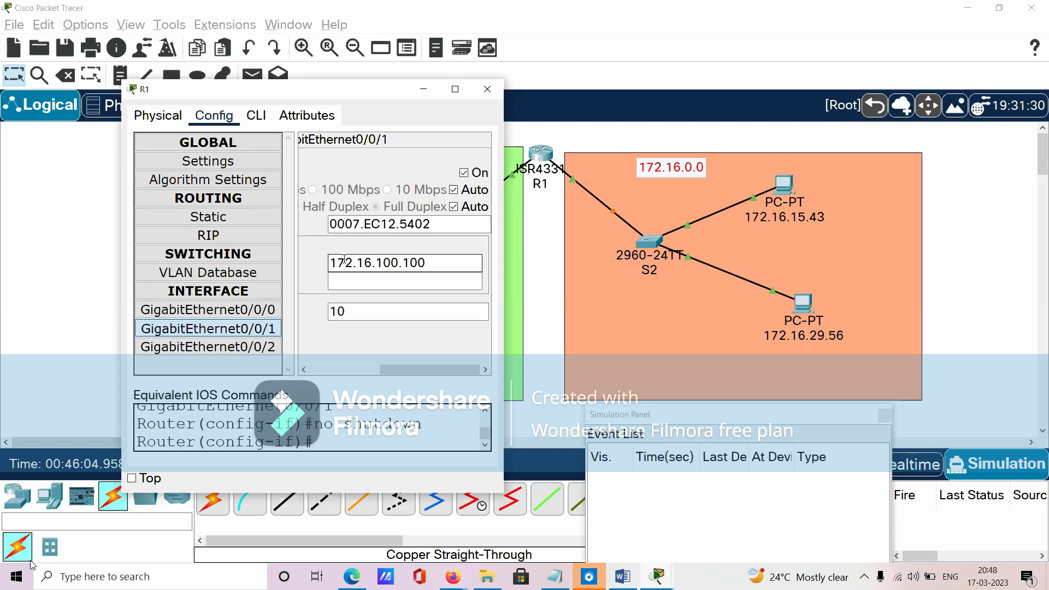
pyautogui.moveTo(383, 263); pyautogui.dragTo(431, 265)
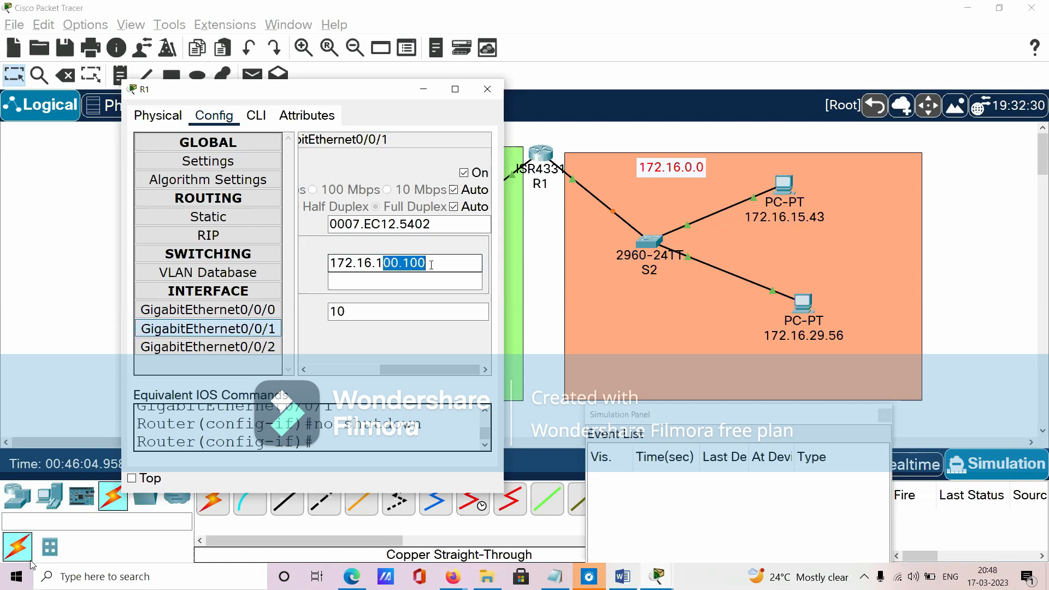
pyautogui.click(445, 278)
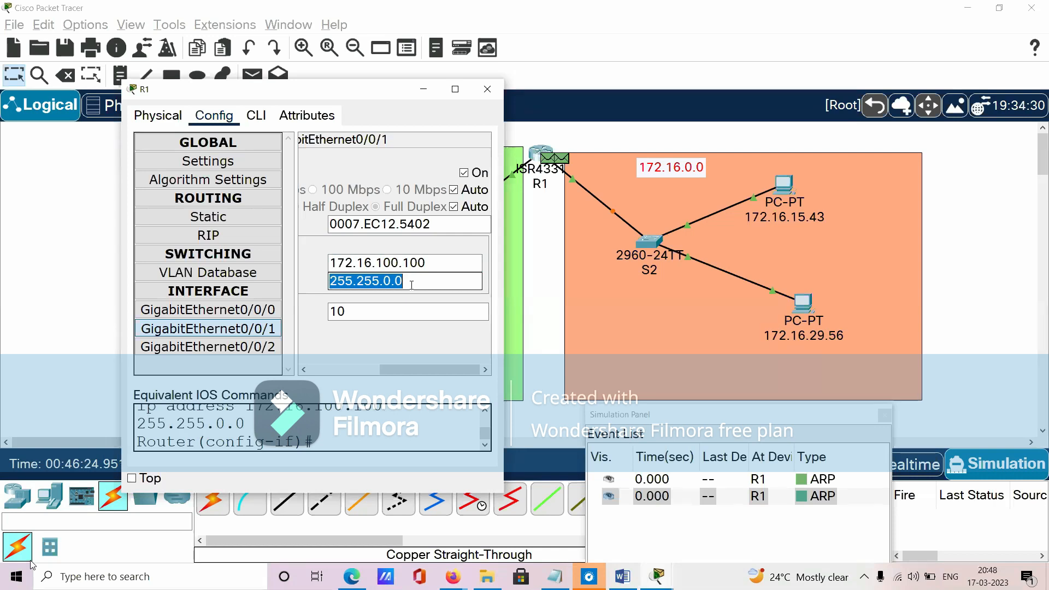
pyautogui.click(412, 285)
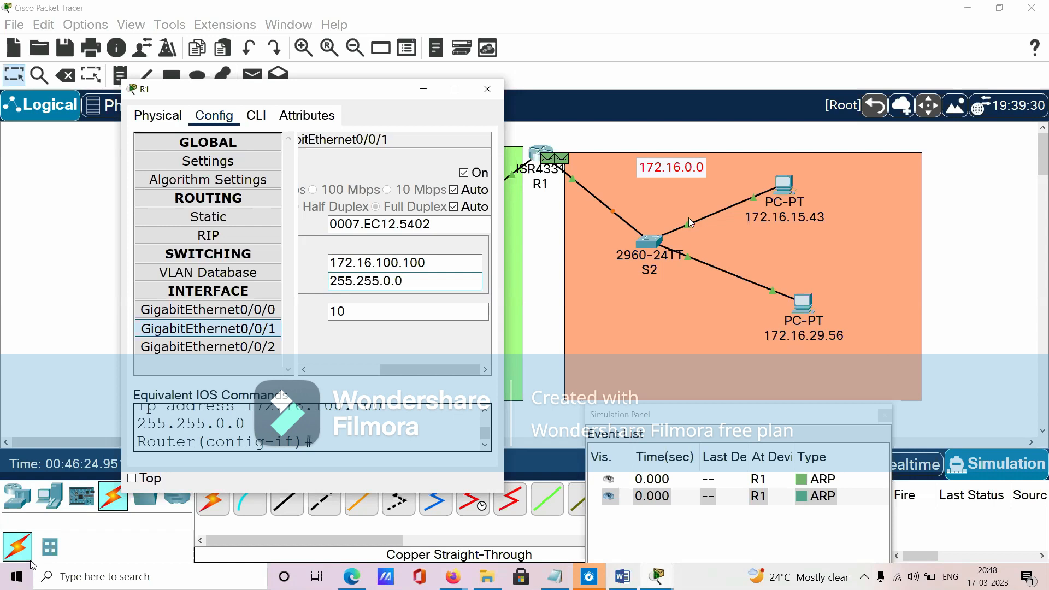
pyautogui.click(486, 90)
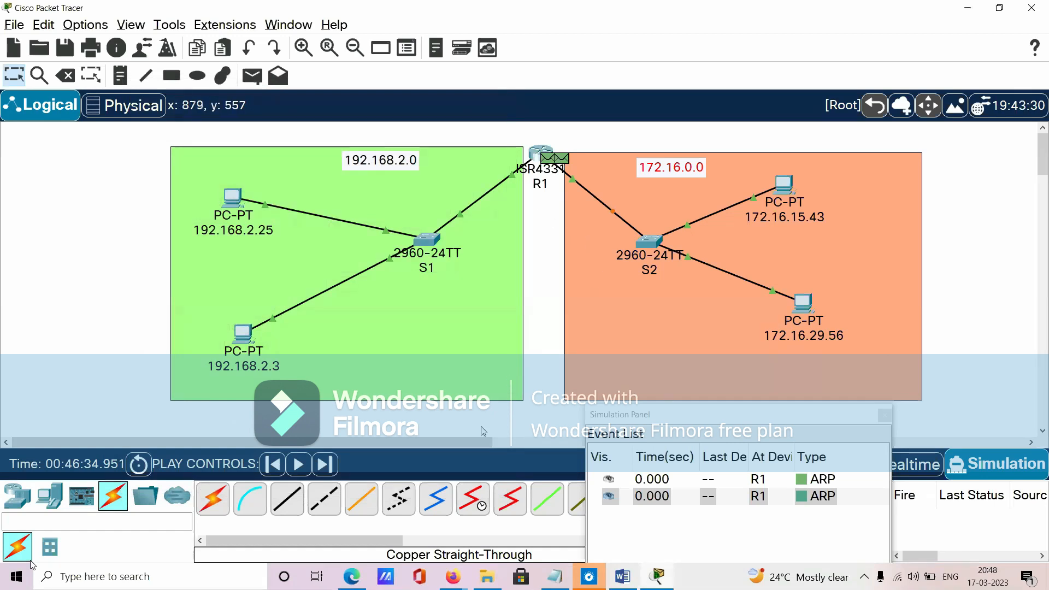
# - Switch to Realtime mode, fast-forward time so the S2 link settles, and return to Simulation mode
pyautogui.click(911, 471)
pyautogui.click(140, 464)
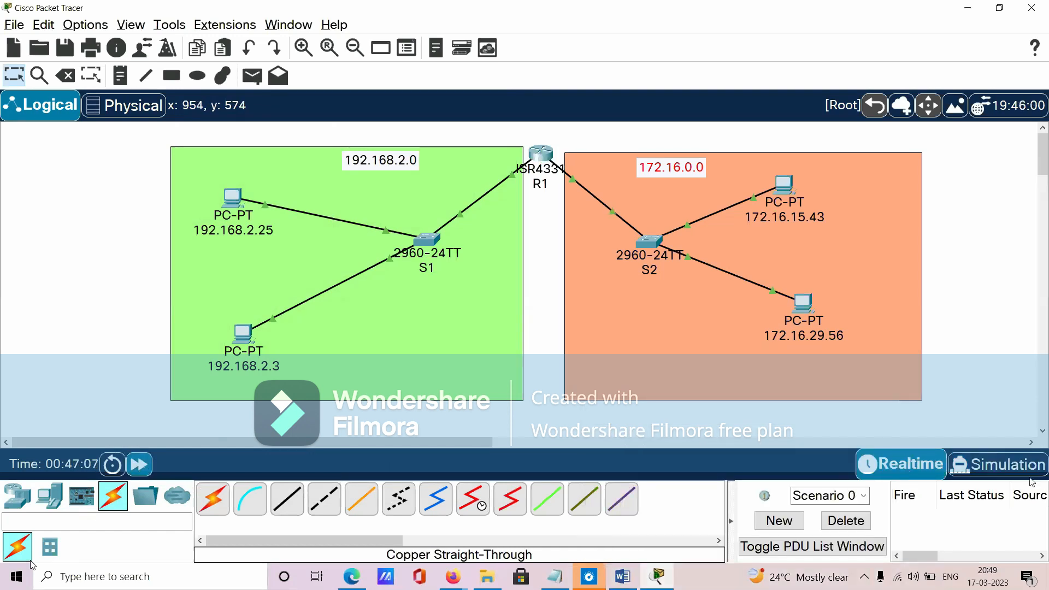
pyautogui.click(1026, 474)
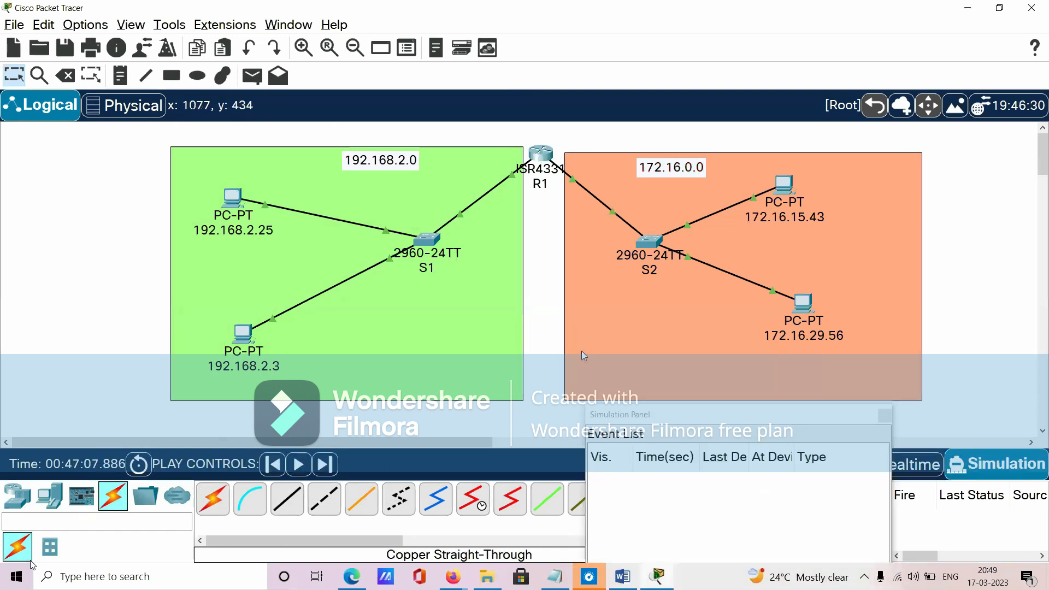
# - Reapply the existing IPv4 settings of R1's GigabitEthernet0/0/1 to generate ARP events, and close the router window
pyautogui.click(543, 161)
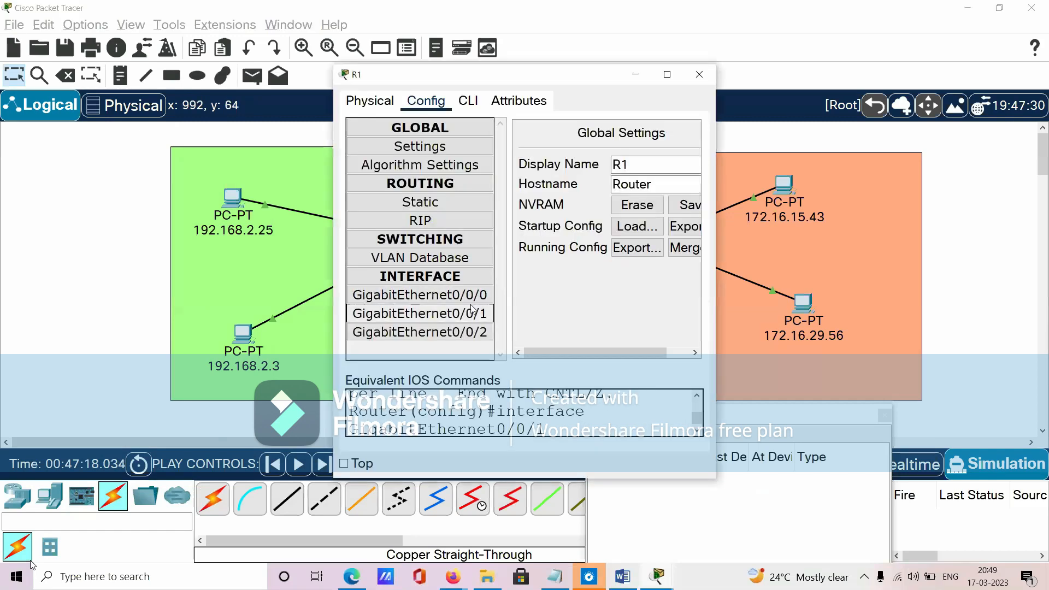
pyautogui.click(472, 313)
pyautogui.moveTo(541, 360); pyautogui.dragTo(628, 268)
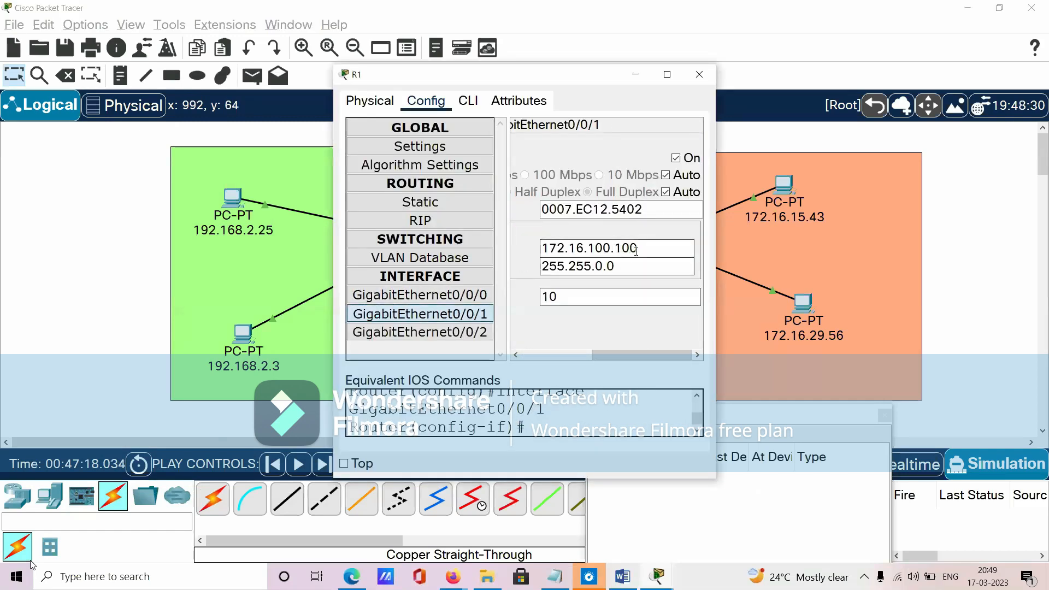
pyautogui.press('Tab')
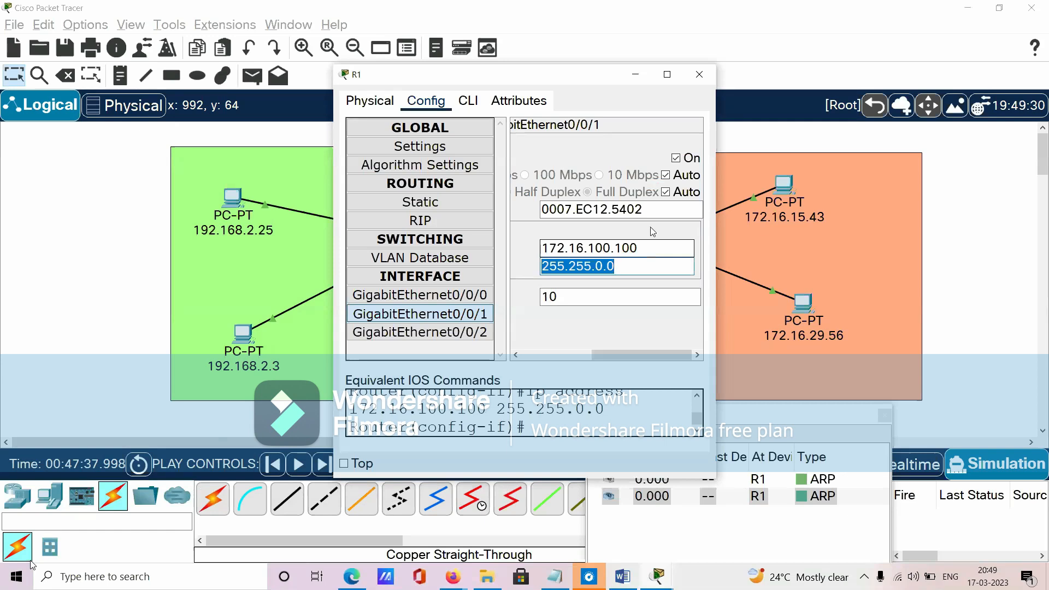
pyautogui.click(701, 73)
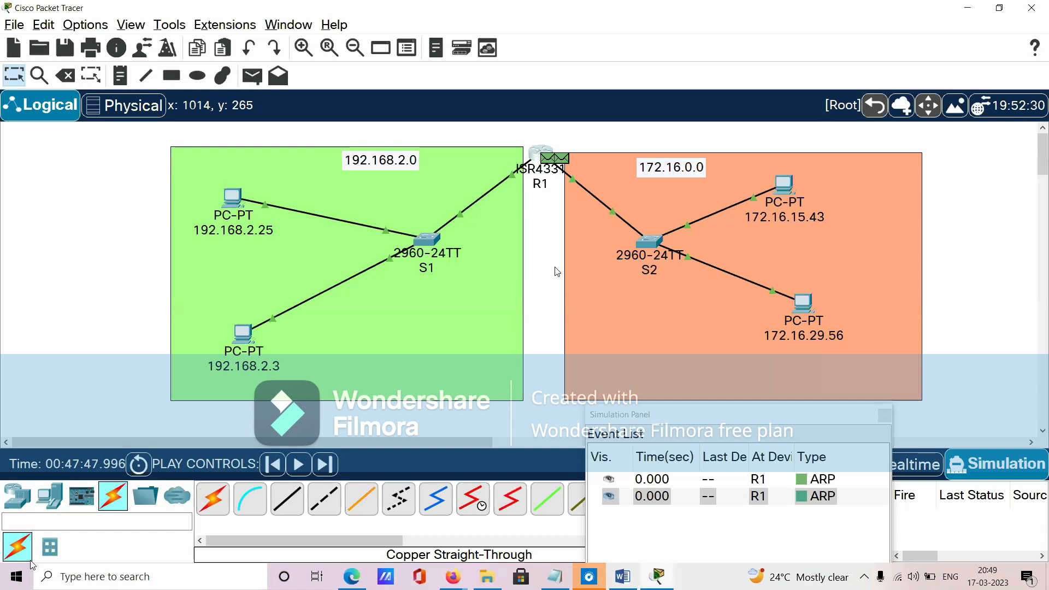
# - Examine the OSI model details of both ARP events at R1, comparing source IP, MAC address and outgoing port
pyautogui.click(828, 476)
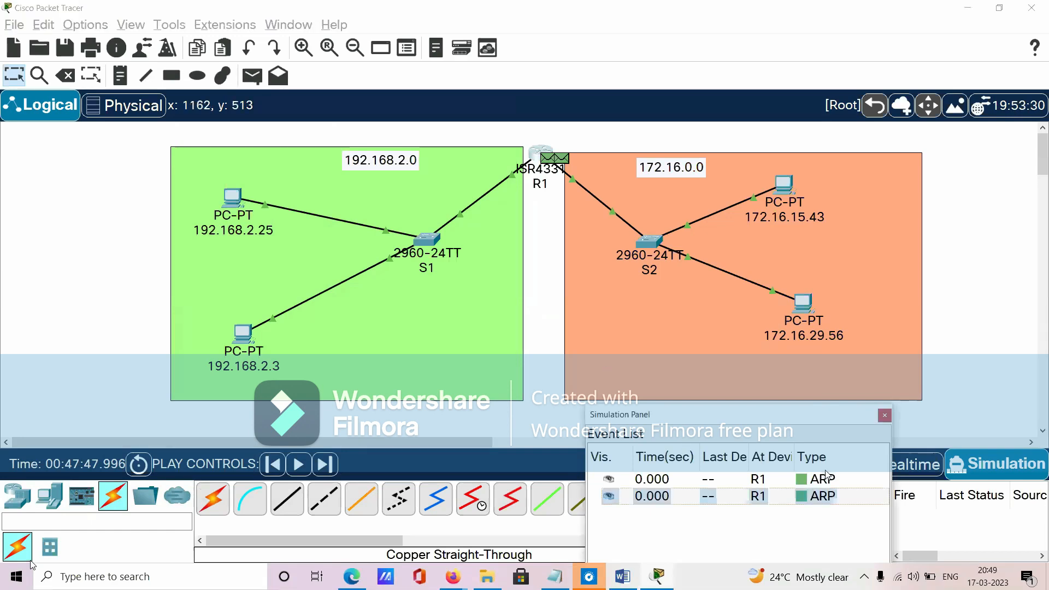
pyautogui.click(801, 479)
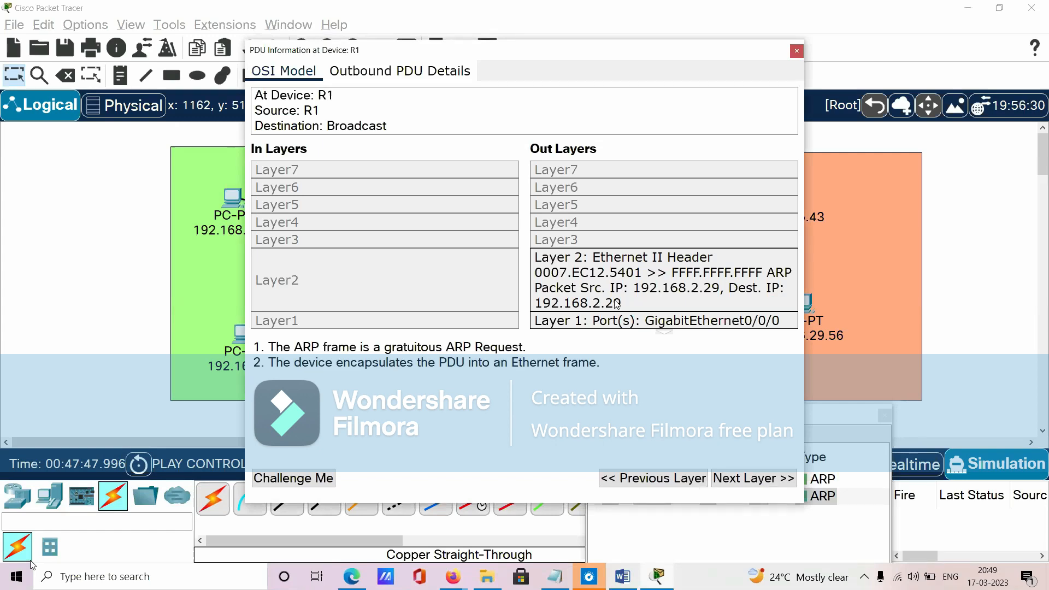
pyautogui.click(796, 51)
pyautogui.click(813, 484)
pyautogui.click(797, 51)
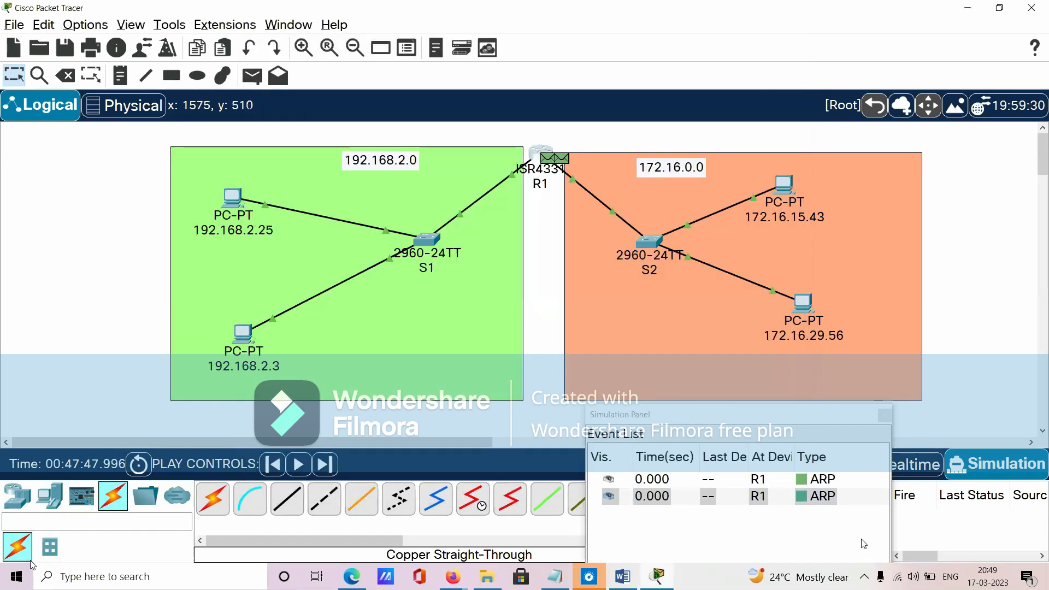
pyautogui.click(817, 500)
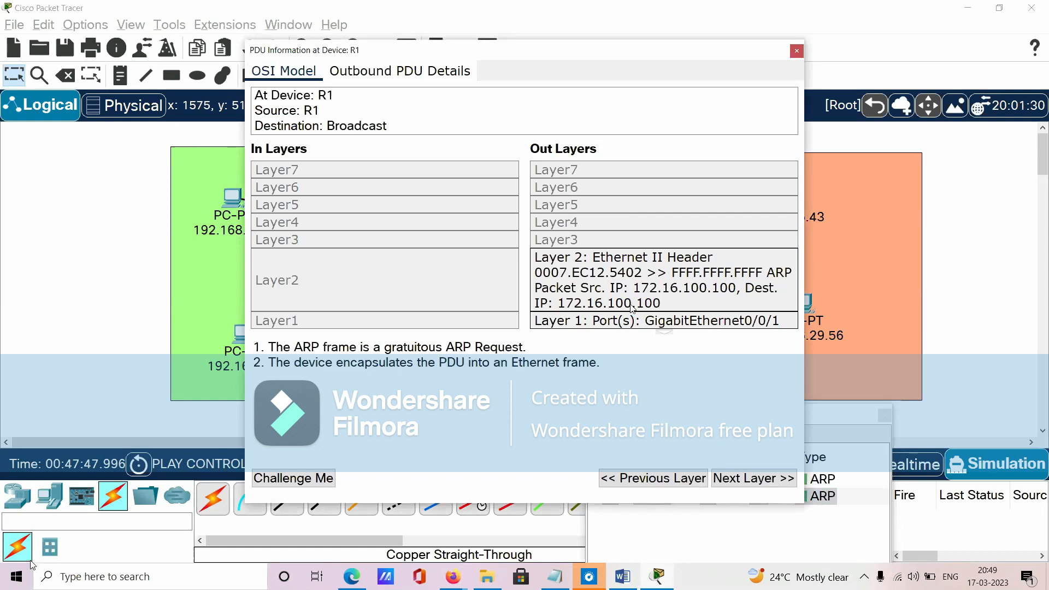
pyautogui.click(797, 50)
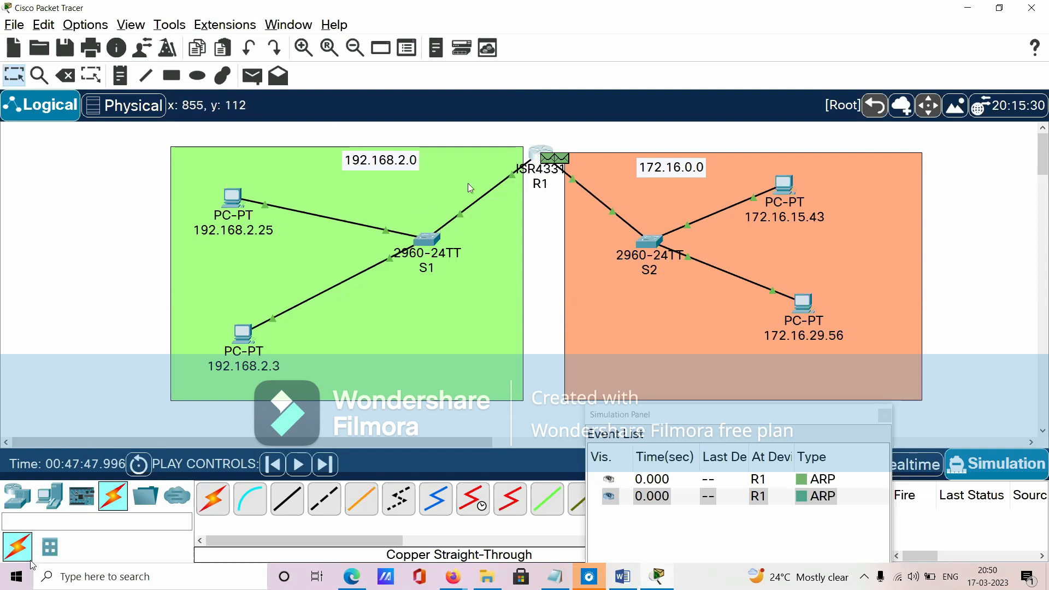
# - Play the simulation so R1's ARP broadcasts travel into both networks, and close the Simulation Panel and delete the scenario
pyautogui.moveTo(546, 160)
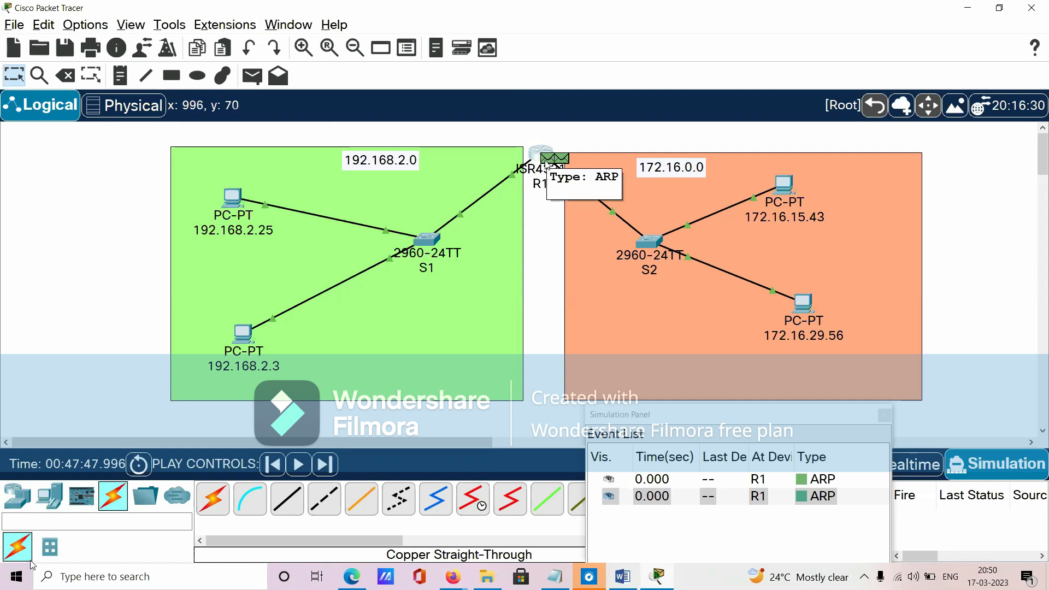
pyautogui.moveTo(405, 168)
pyautogui.mouseDown()
pyautogui.moveTo(415, 166)
pyautogui.moveTo(406, 165)
pyautogui.mouseUp()
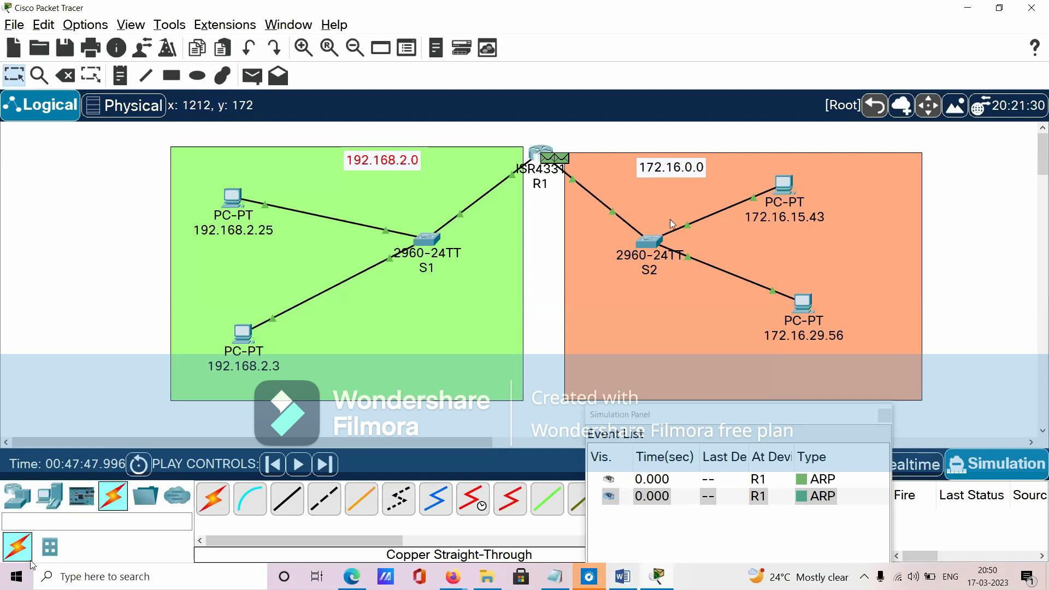
pyautogui.moveTo(665, 171)
pyautogui.mouseDown()
pyautogui.moveTo(654, 166)
pyautogui.moveTo(666, 174)
pyautogui.mouseUp()
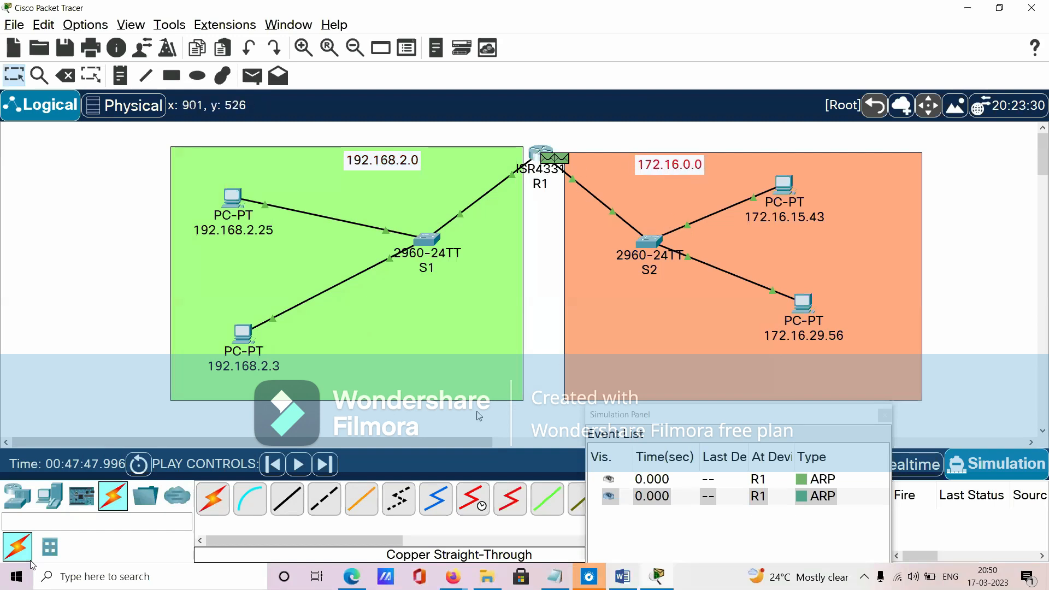
pyautogui.click(297, 464)
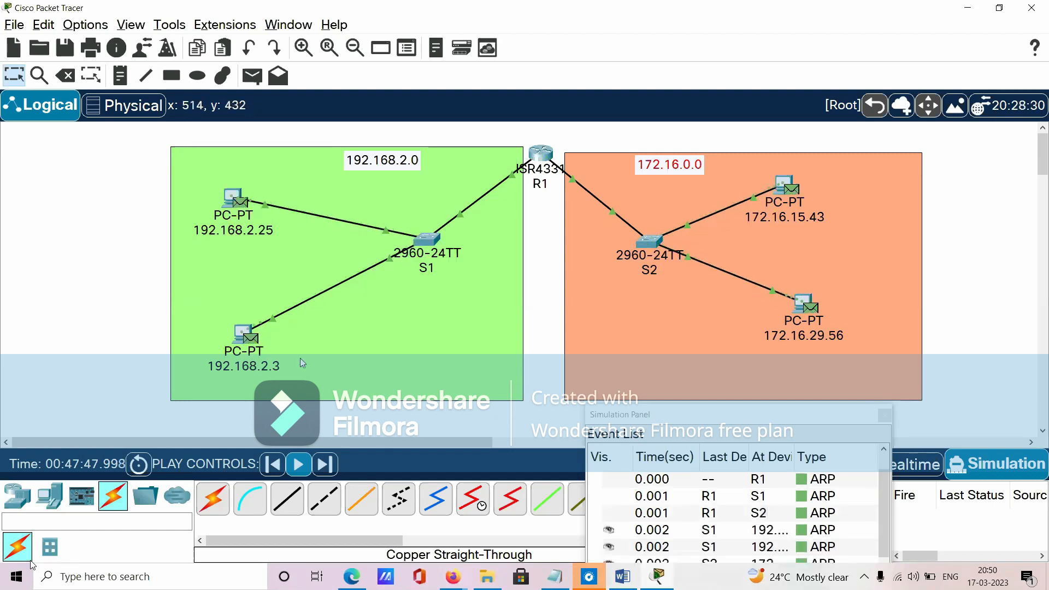
pyautogui.click(884, 416)
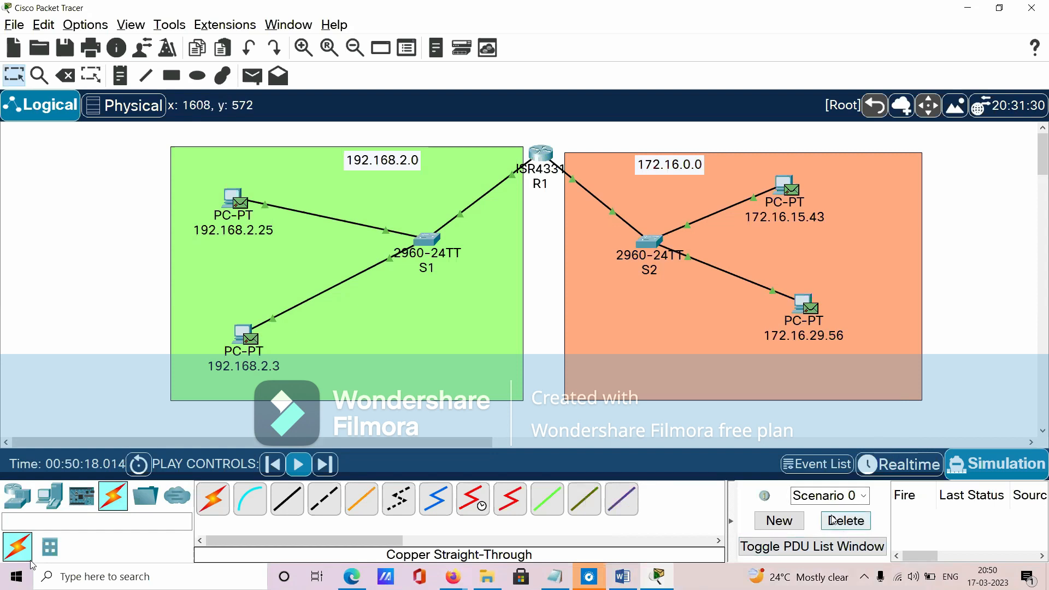
pyautogui.click(832, 520)
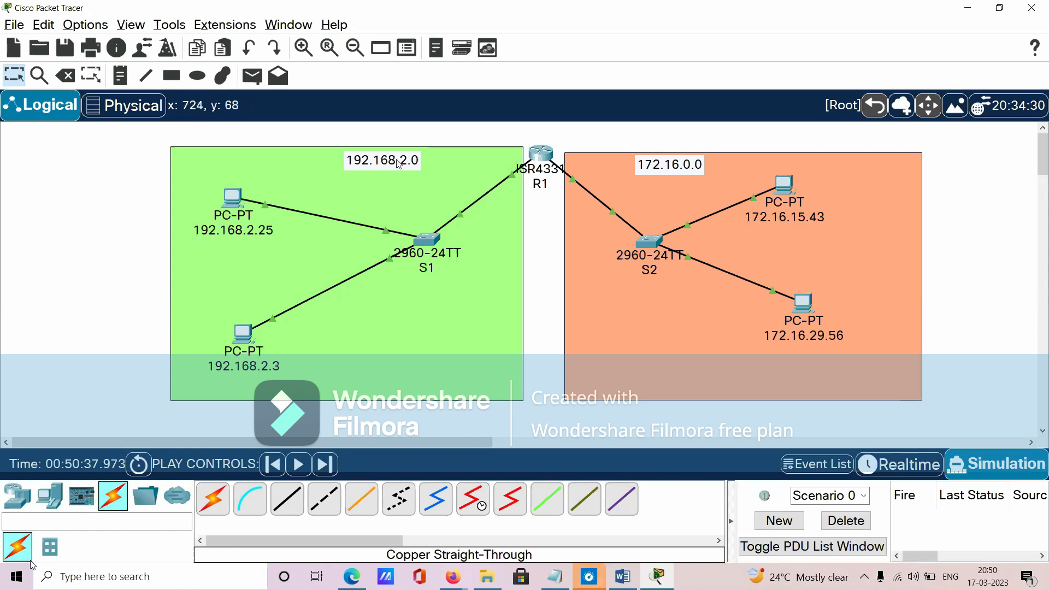
# - Slightly shift the 192.168.2.0 and 172.16.0.0 labels, and show the port labels on R1's links to S1 and S2
pyautogui.moveTo(399, 164); pyautogui.dragTo(392, 164)
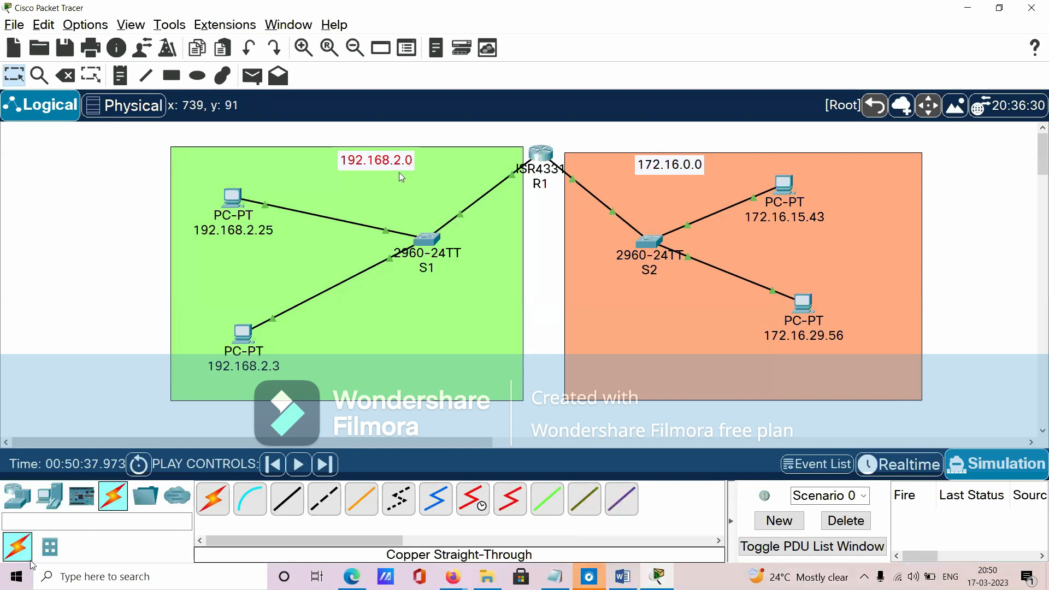
pyautogui.moveTo(378, 170); pyautogui.dragTo(383, 170)
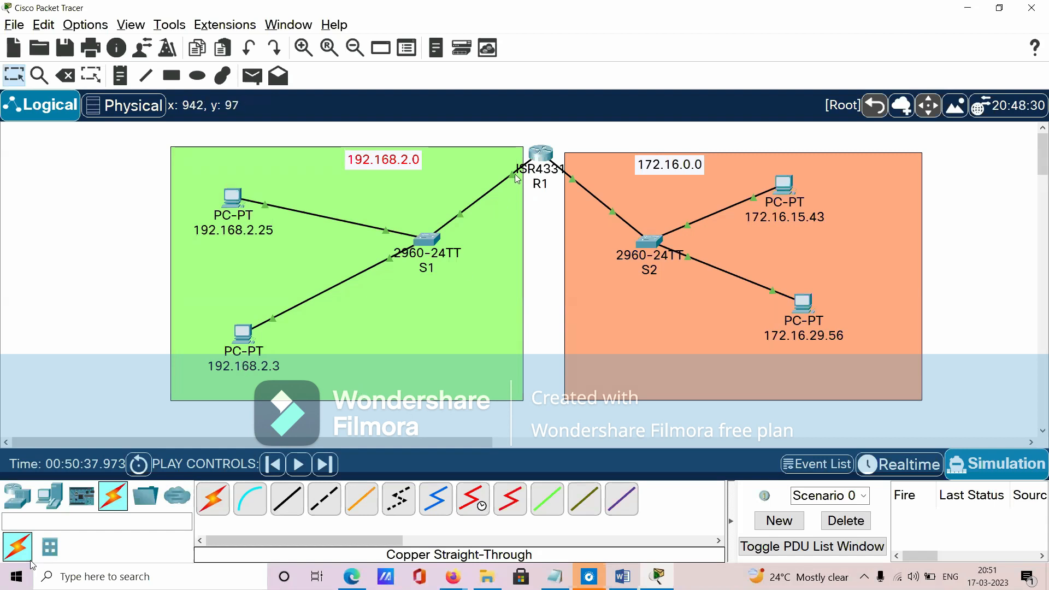
pyautogui.moveTo(516, 178)
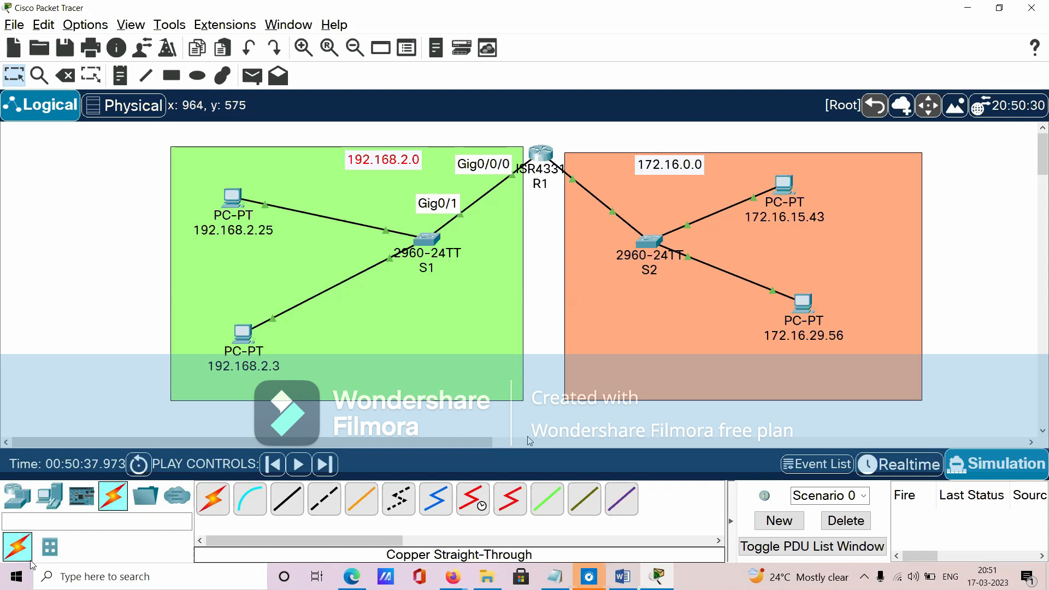
pyautogui.moveTo(654, 169)
pyautogui.mouseDown()
pyautogui.moveTo(677, 171)
pyautogui.moveTo(655, 169)
pyautogui.mouseUp()
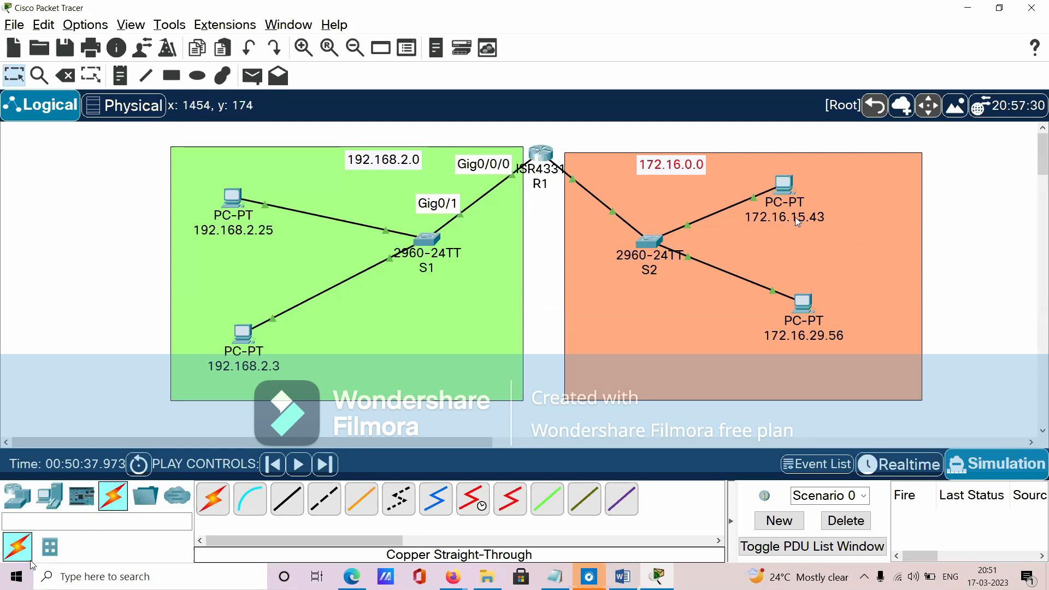
pyautogui.moveTo(795, 217)
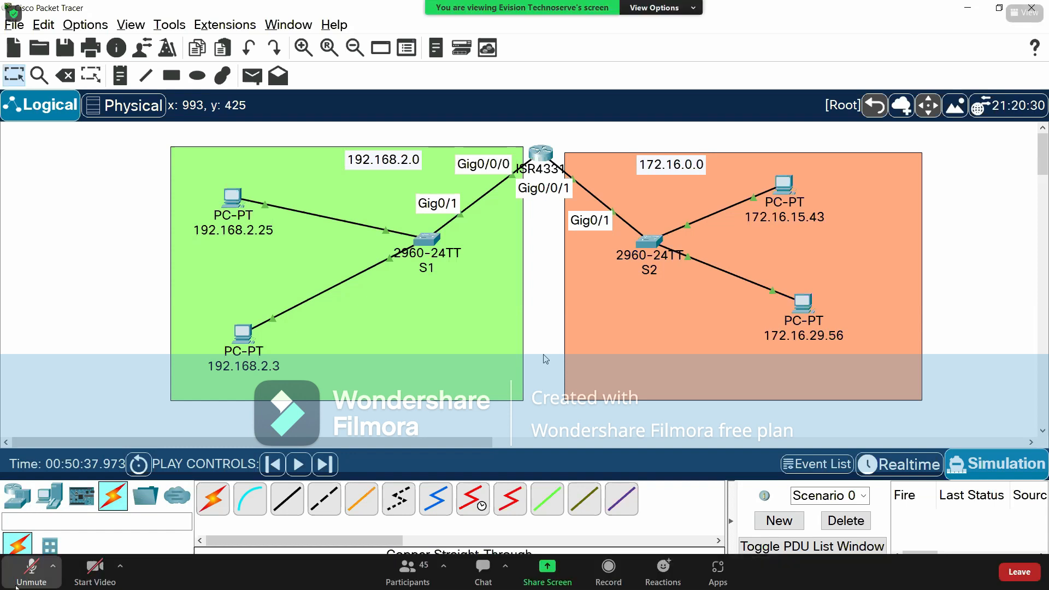
pyautogui.click(15, 585)
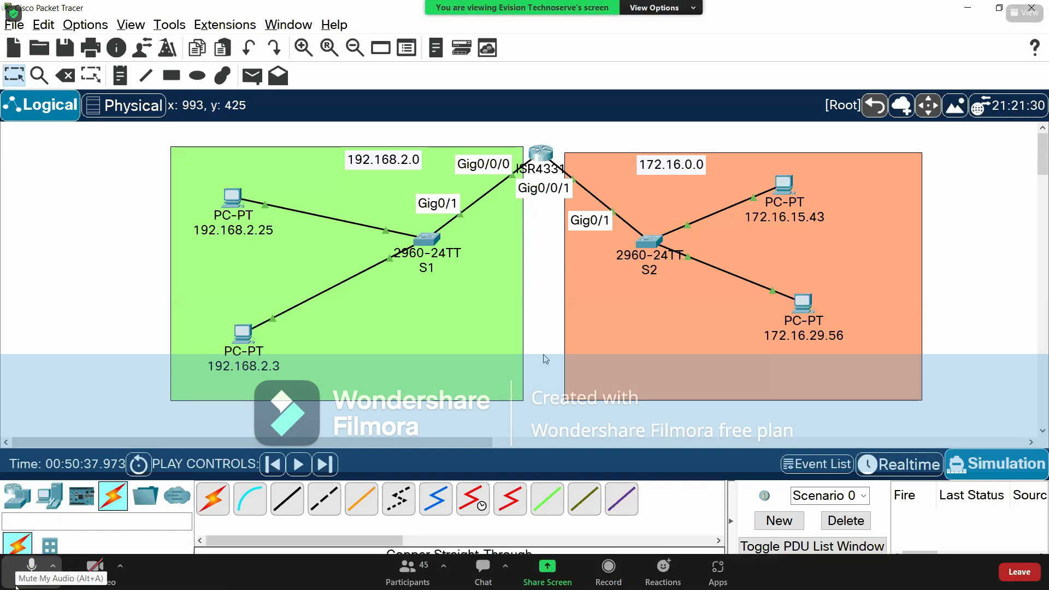
pyautogui.click(17, 585)
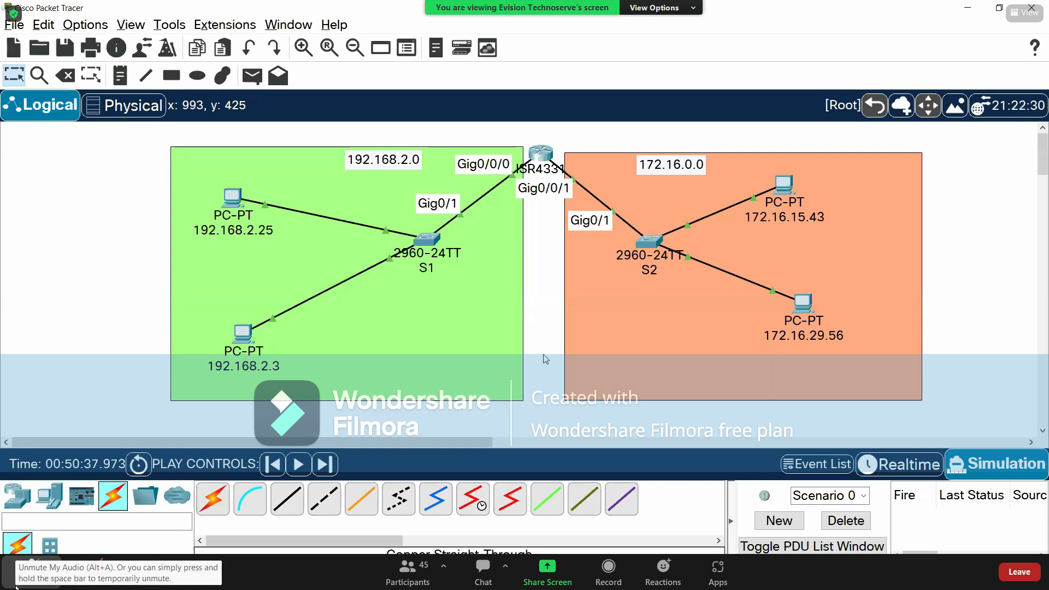
# - Switch to the Word notes and add "Ability to read IP Address." as item 3 under Features of a Router
pyautogui.click(628, 579)
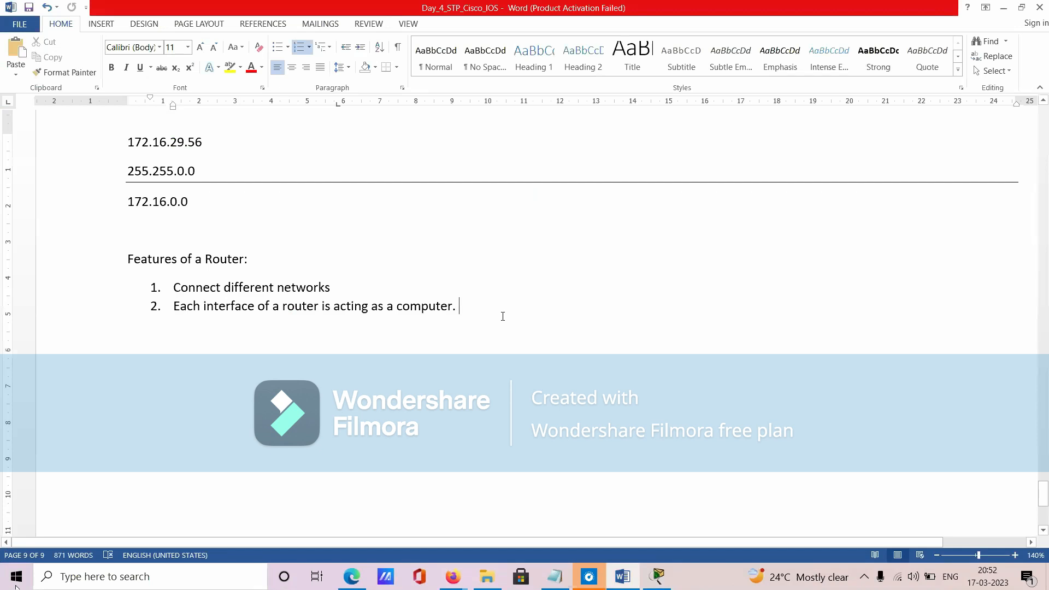
pyautogui.press('Return')
pyautogui.write('Abilt')
pyautogui.press('BackSpace')
pyautogui.write('ity ')
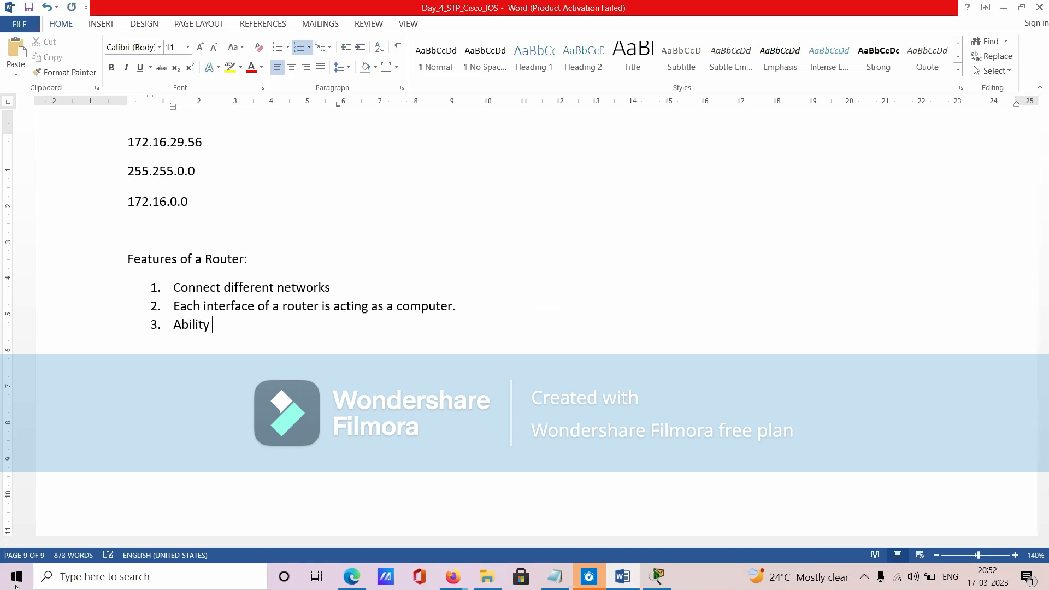
pyautogui.write('to read IP Address.')
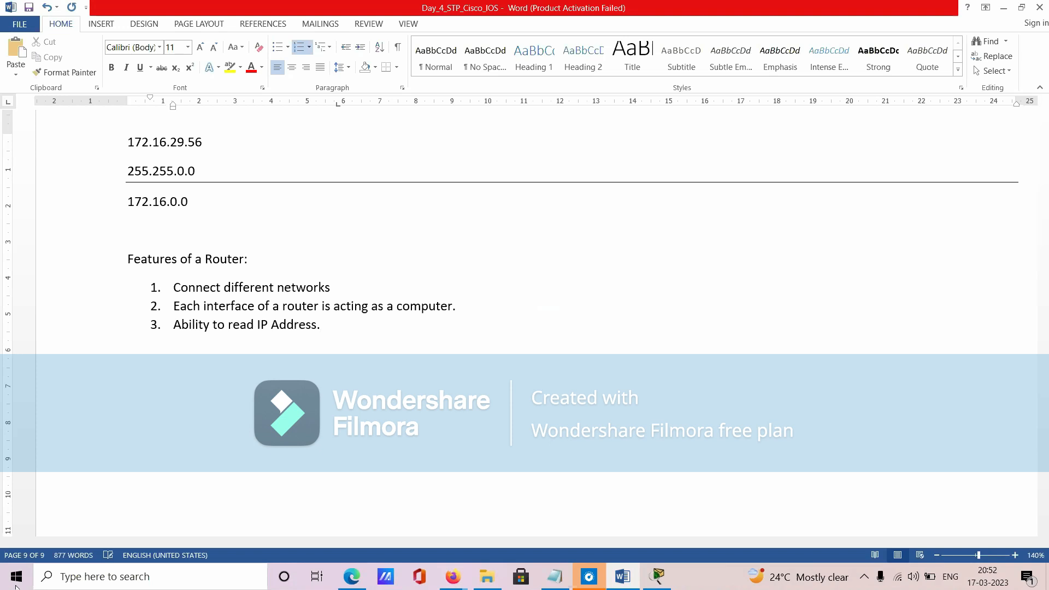
# - Switch to the Packet Tracer topology, and unmute the Zoom microphone briefly before muting it again
pyautogui.hotkey('alt', 'Tab')
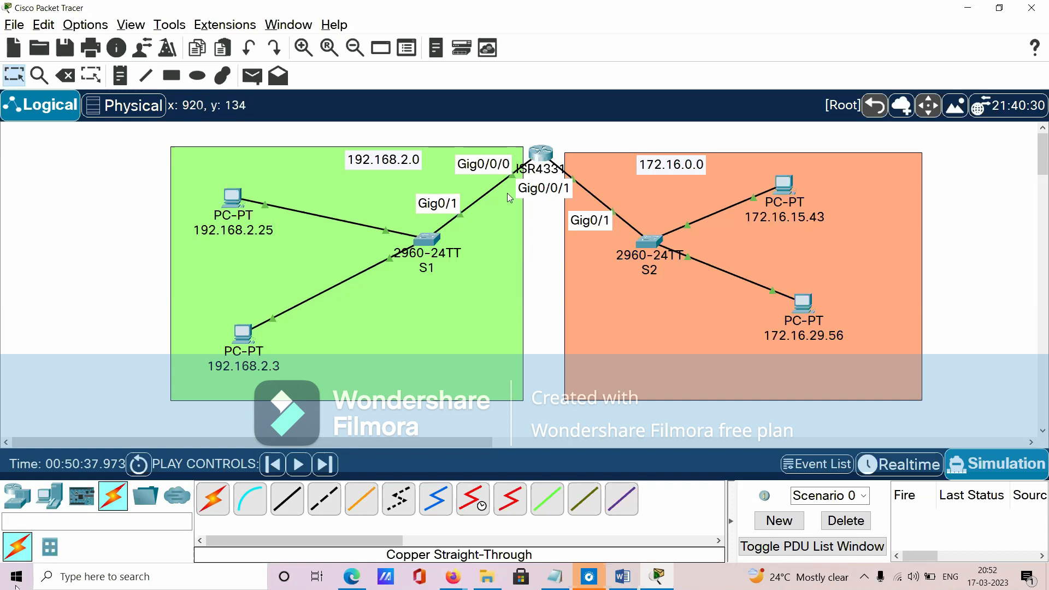
pyautogui.moveTo(544, 163)
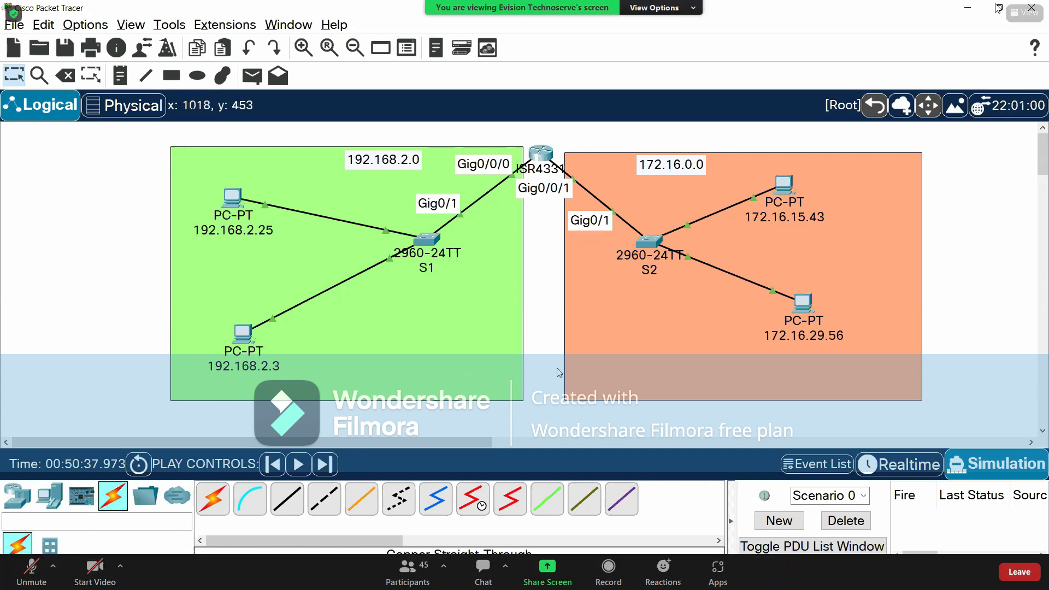
pyautogui.click(31, 572)
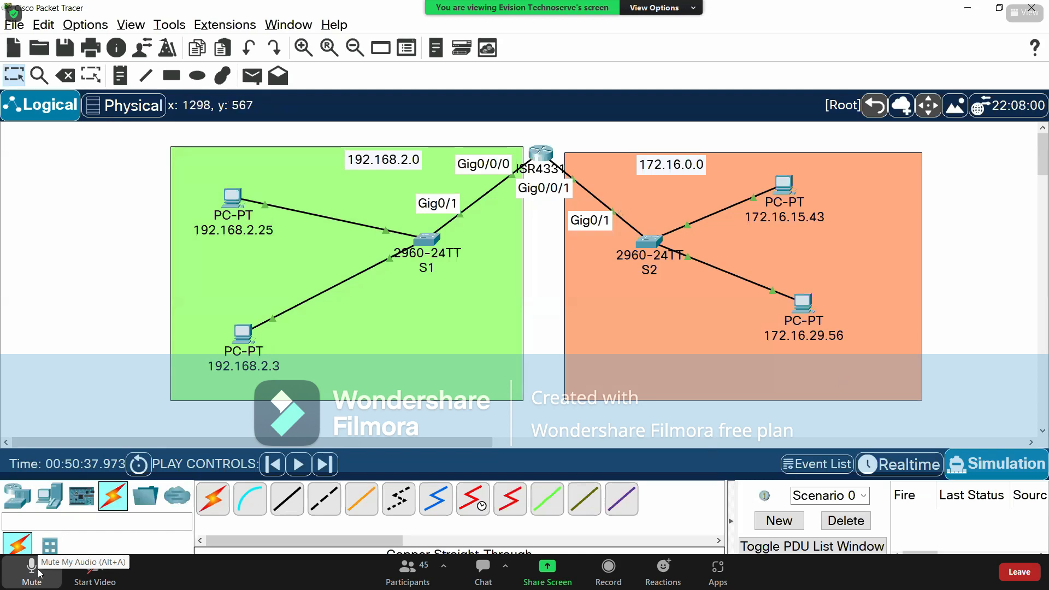
pyautogui.click(34, 573)
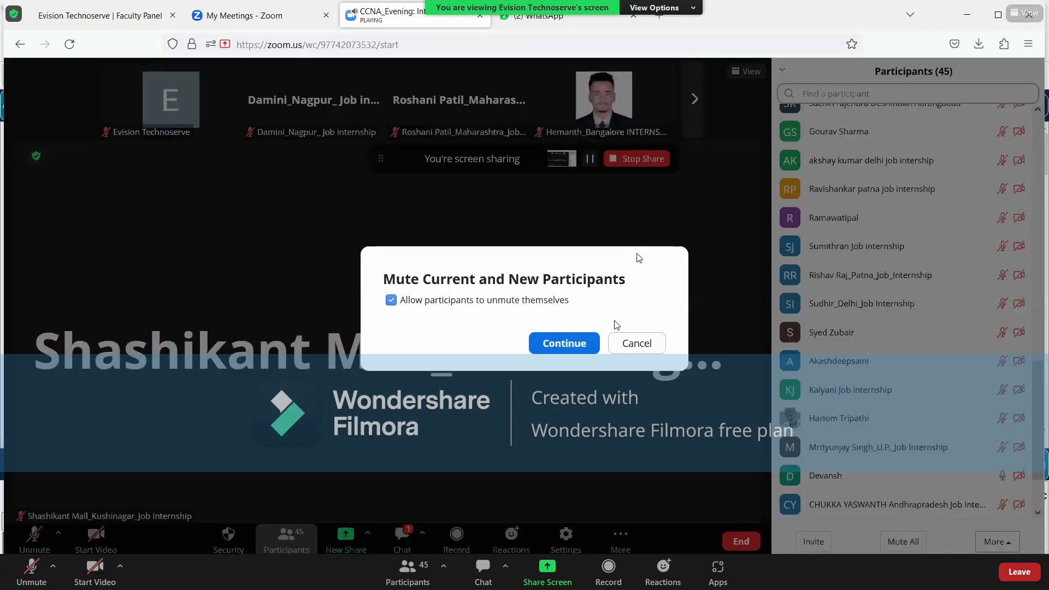
# - Exit full screen, minimize the Zoom meeting, and launch Cisco Packet Tracer from the desktop
pyautogui.doubleClick(639, 257)
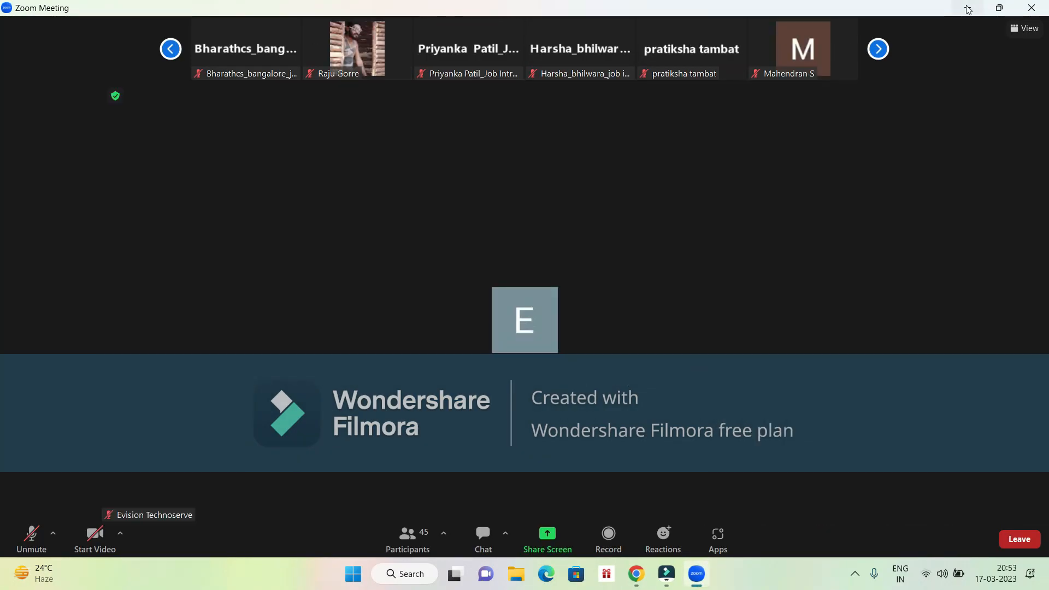
pyautogui.click(967, 9)
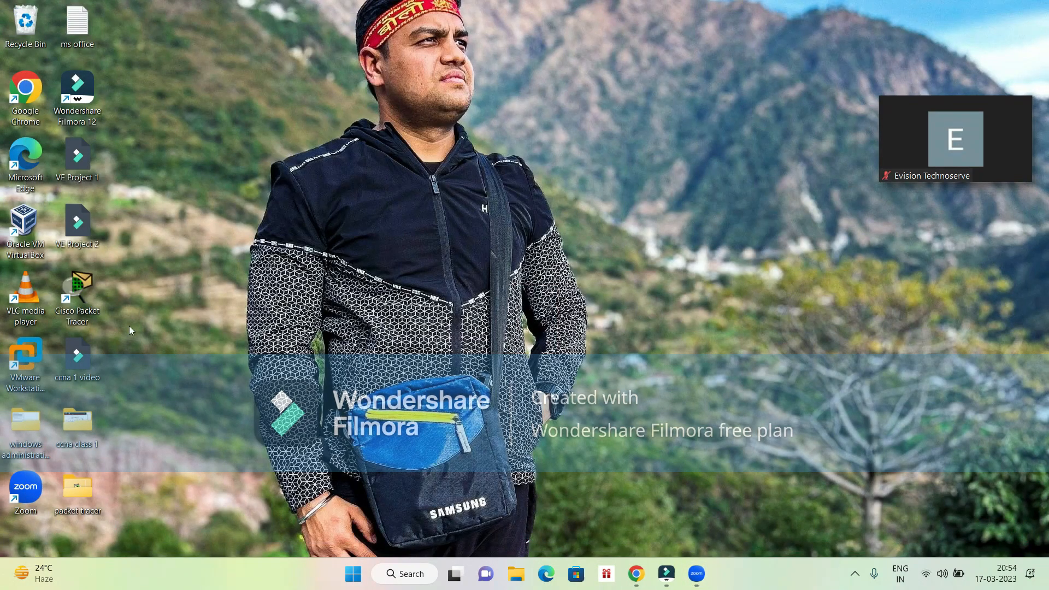
pyautogui.doubleClick(83, 281)
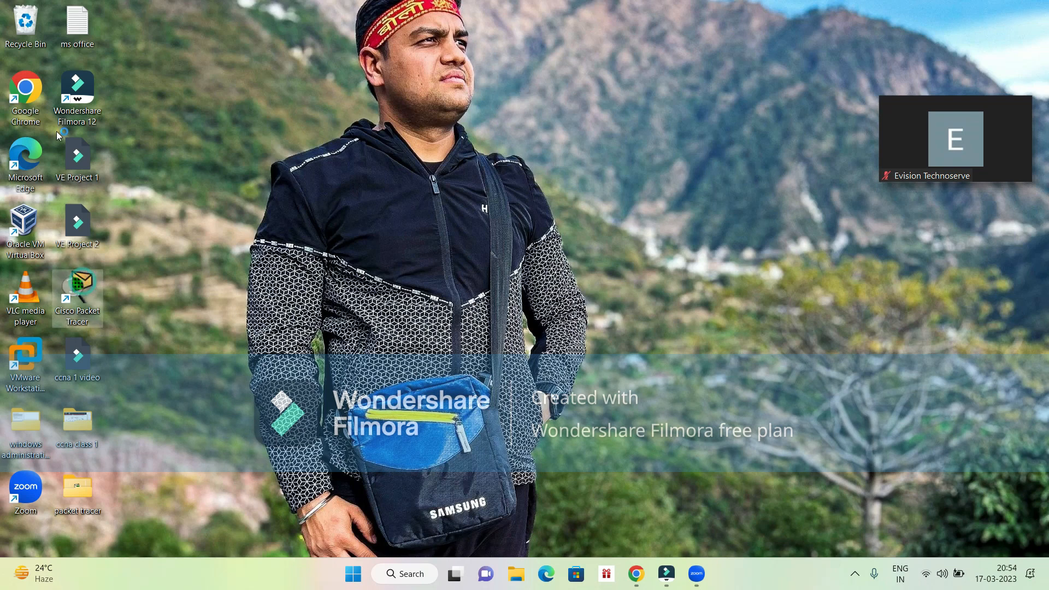
# - Open a new untitled project in Wondershare Filmora and start one of its recording options
pyautogui.doubleClick(76, 103)
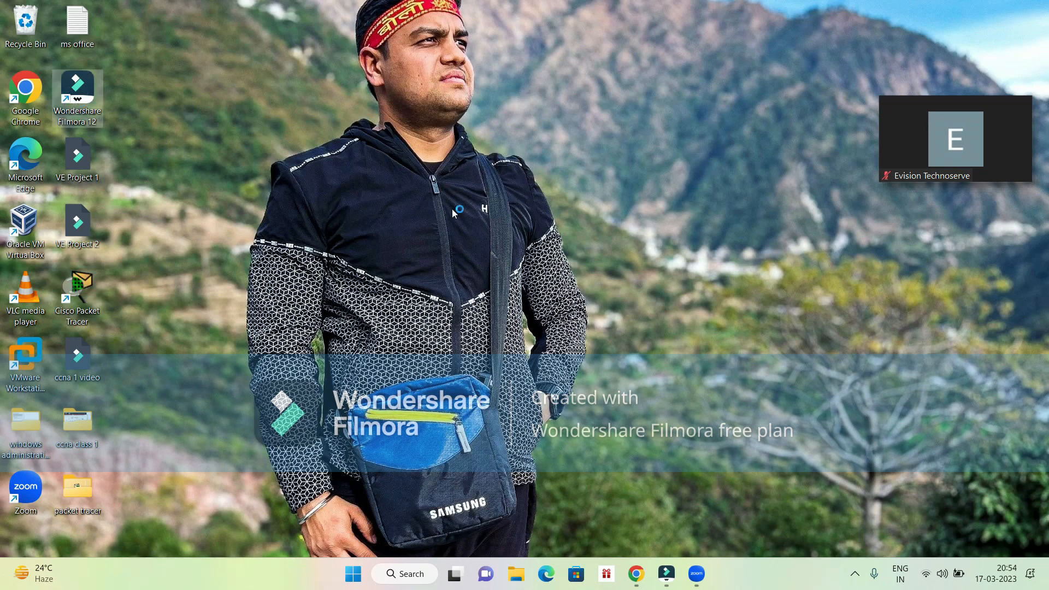
pyautogui.click(667, 584)
pyautogui.click(309, 144)
pyautogui.click(320, 178)
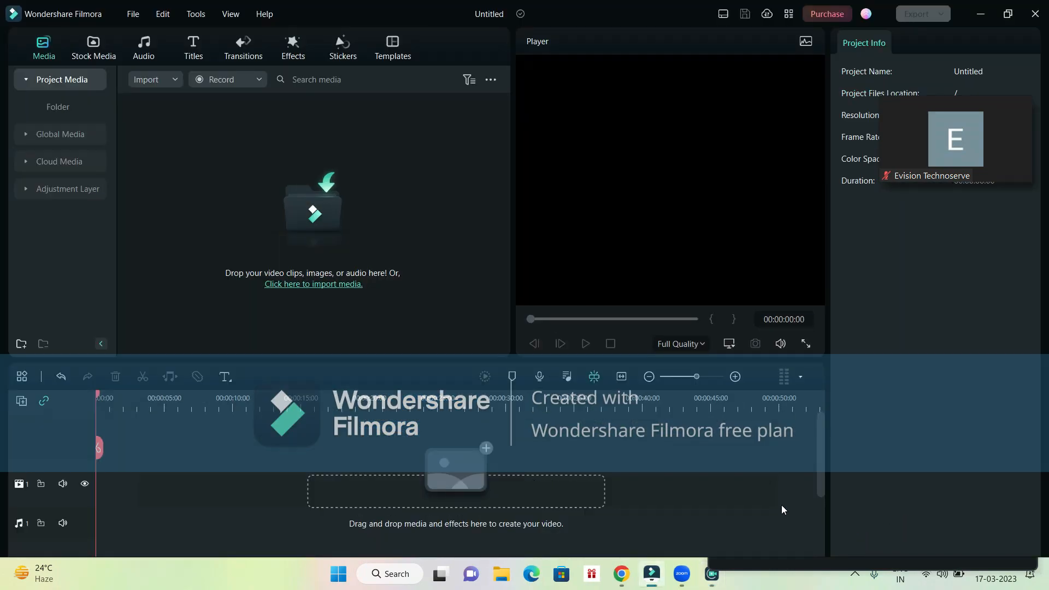
pyautogui.click(244, 81)
pyautogui.click(251, 117)
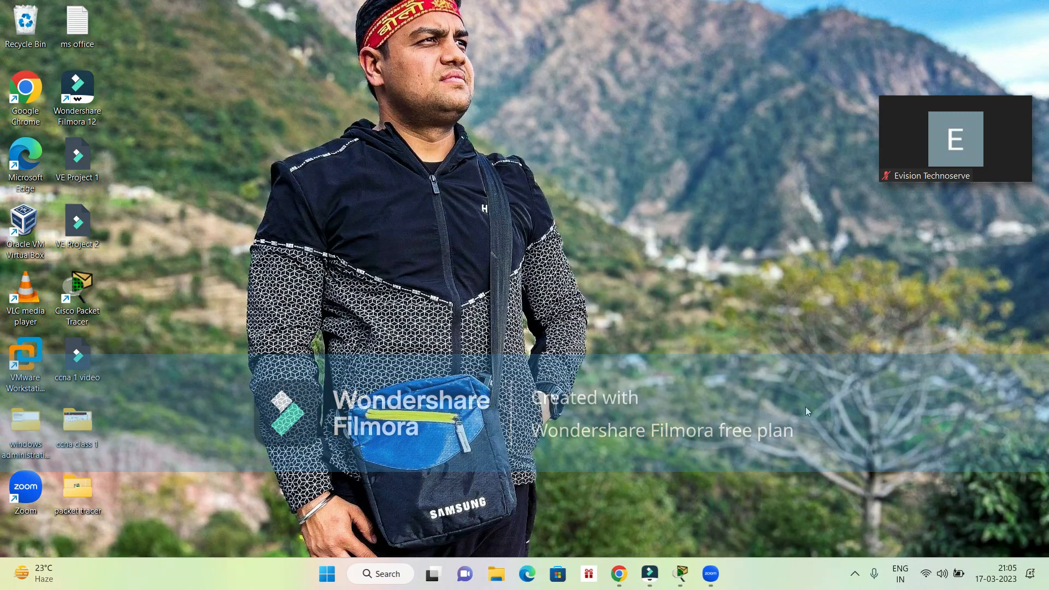
# - Restore the Zoom meeting, look through the participant thumbnails from one end to the other, and minimize the meeting
pyautogui.moveTo(1030, 135)
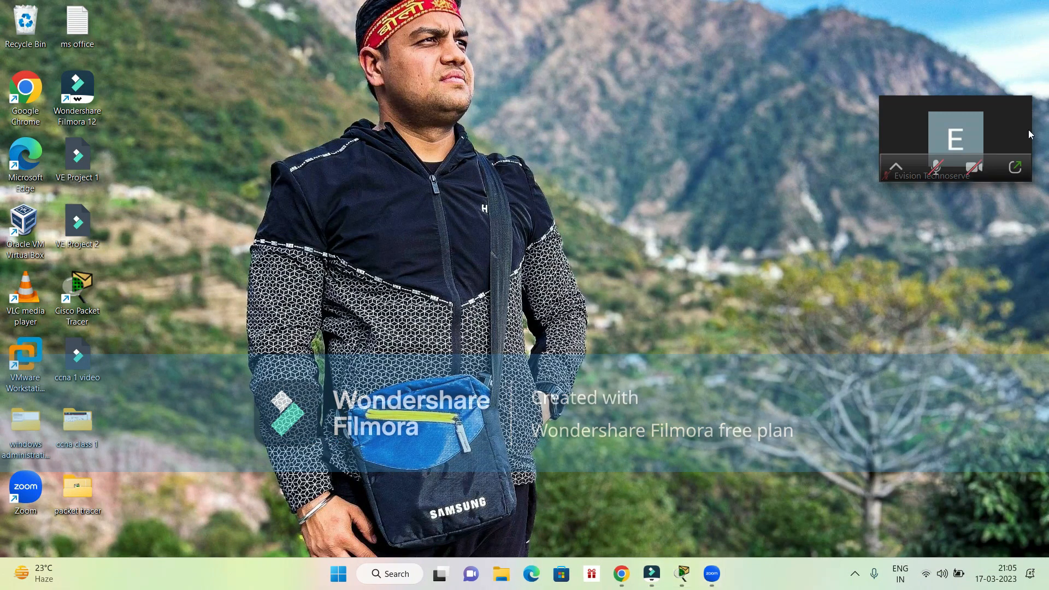
pyautogui.click(1015, 167)
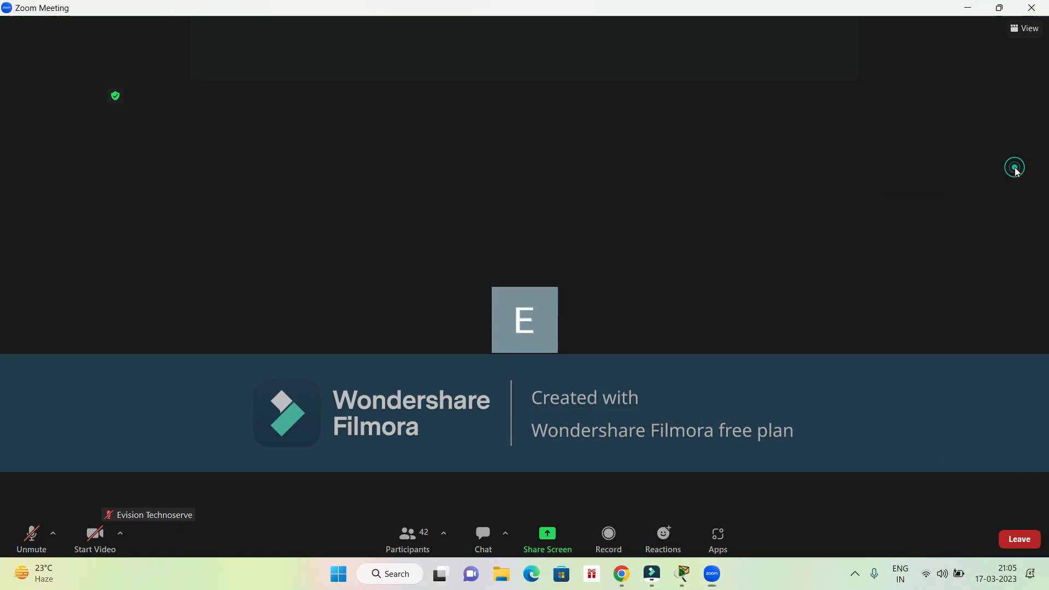
pyautogui.doubleClick(768, 314)
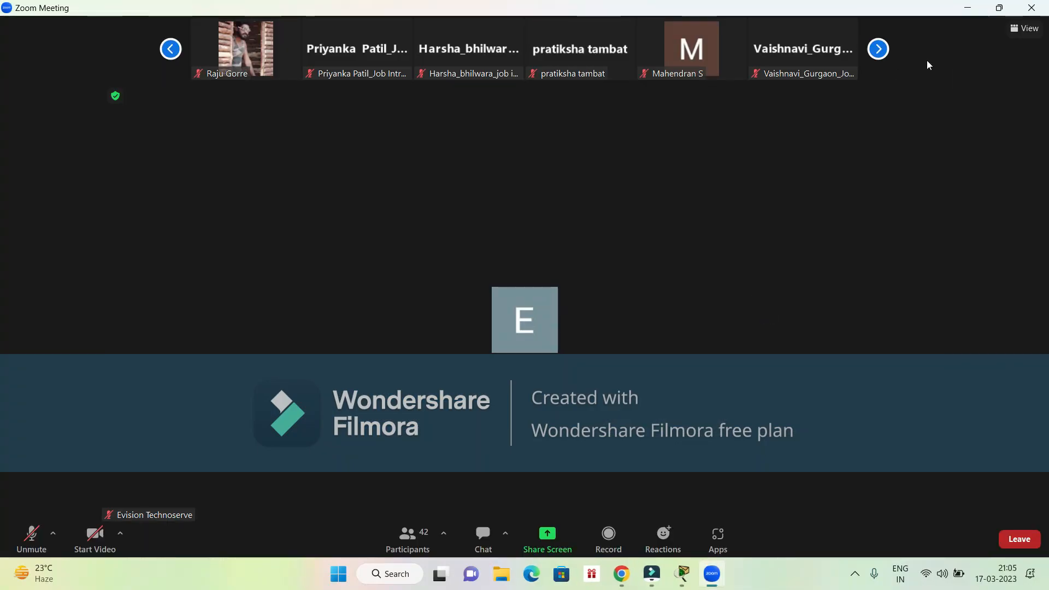
pyautogui.click(879, 49)
pyautogui.click(879, 49)
pyautogui.click(879, 49)
pyautogui.click(885, 51)
pyautogui.doubleClick(885, 52)
pyautogui.doubleClick(659, 155)
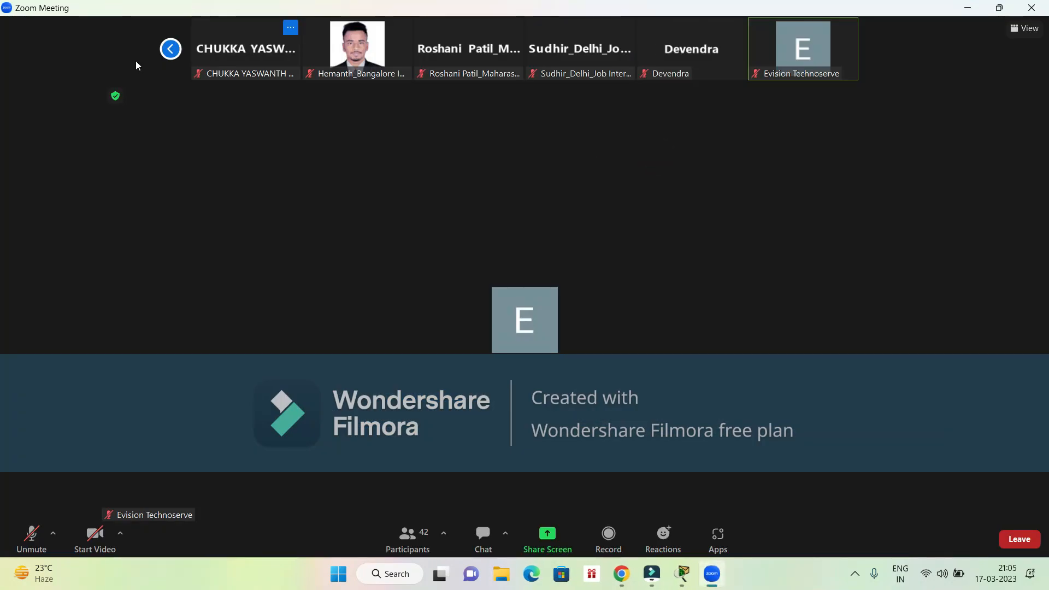
pyautogui.click(171, 49)
pyautogui.click(171, 49)
pyautogui.click(172, 49)
pyautogui.click(172, 49)
pyautogui.click(172, 50)
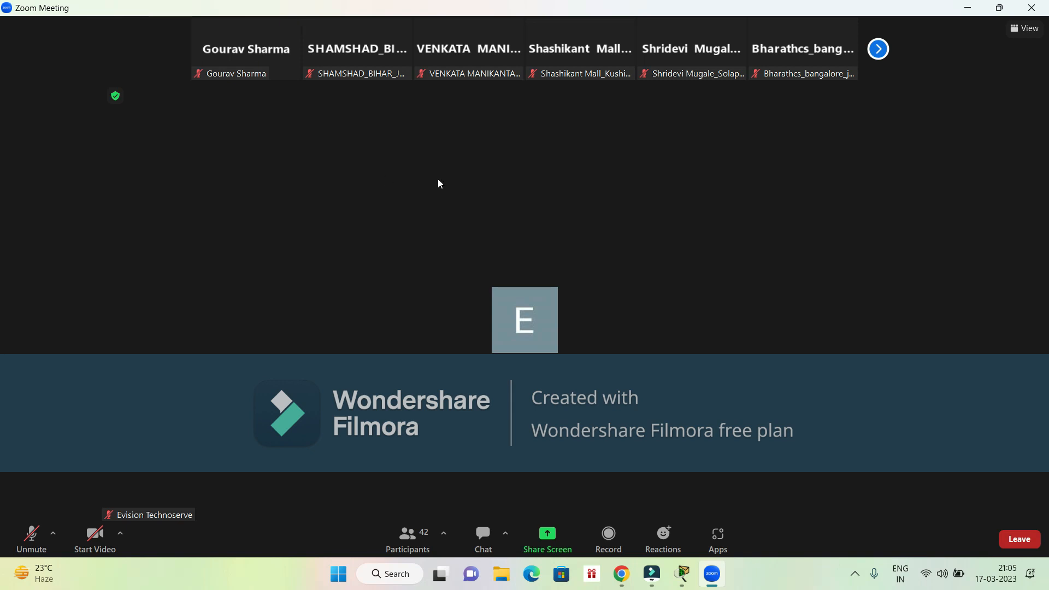
pyautogui.click(970, 6)
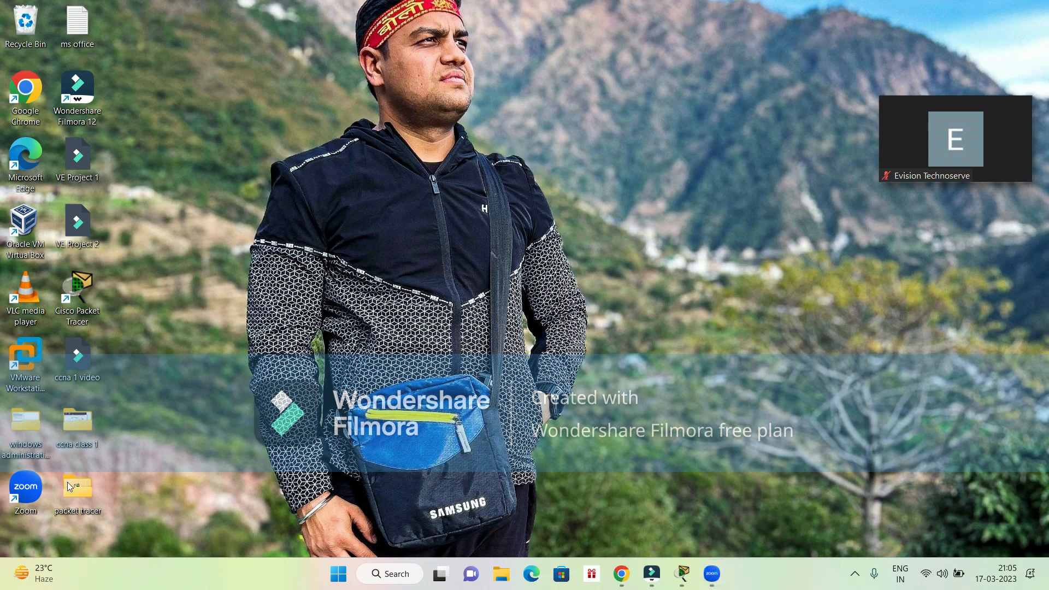
# - Open the Zoom desktop app and sign in with a Google account
pyautogui.doubleClick(34, 486)
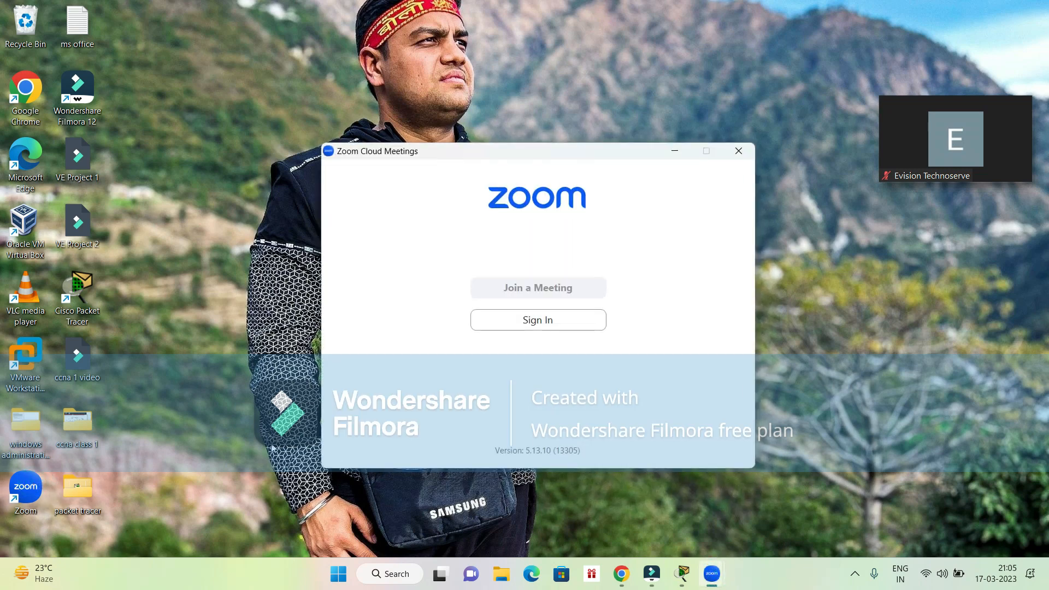
pyautogui.click(526, 327)
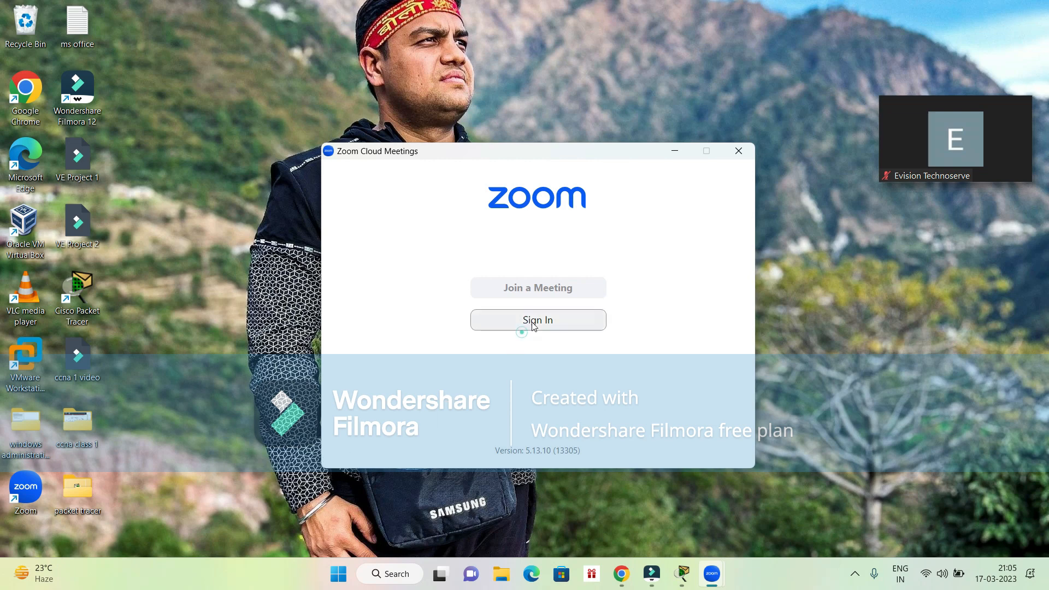
pyautogui.click(564, 381)
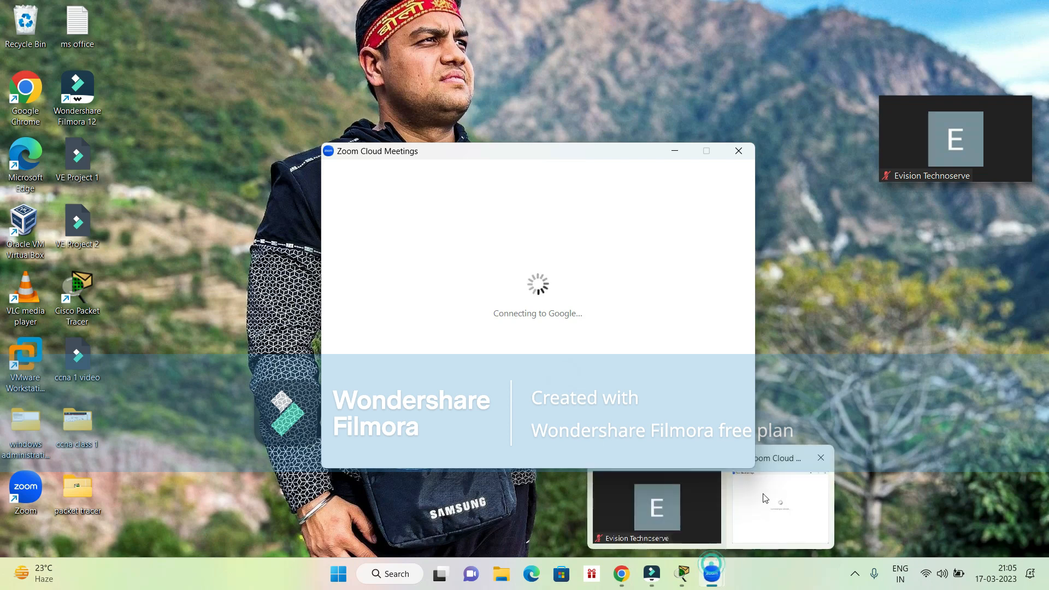
# - Restore the minimized Zoom meeting window and close the Zoom home window in front of it
pyautogui.click(690, 499)
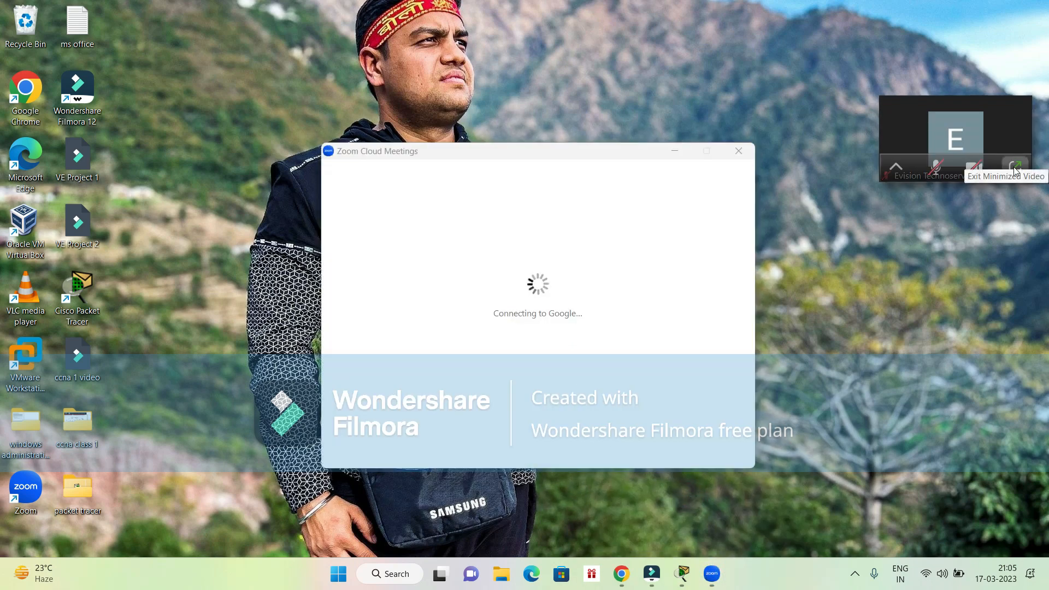
pyautogui.click(1010, 162)
pyautogui.moveTo(677, 273)
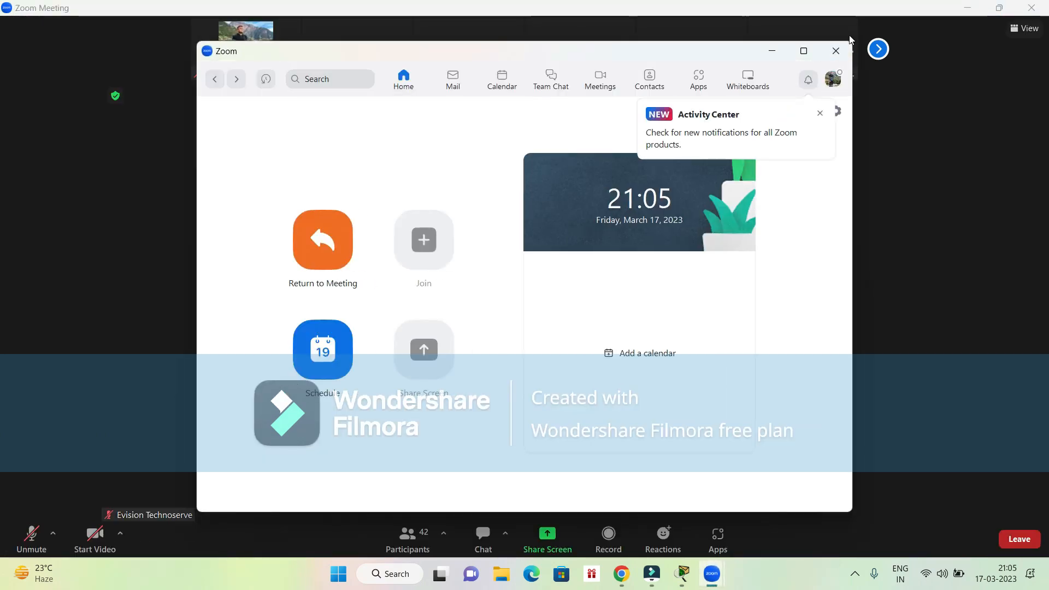
pyautogui.click(837, 51)
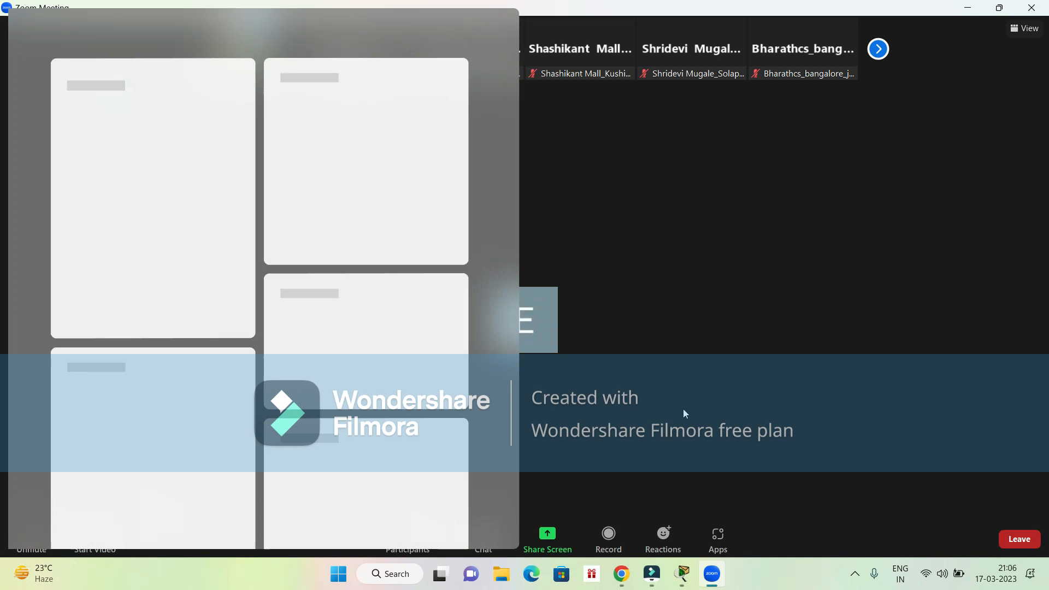
# - Unmute the Zoom microphone, switch to the shared Word notes, exit the full-screen view and mute the microphone again
pyautogui.click(683, 409)
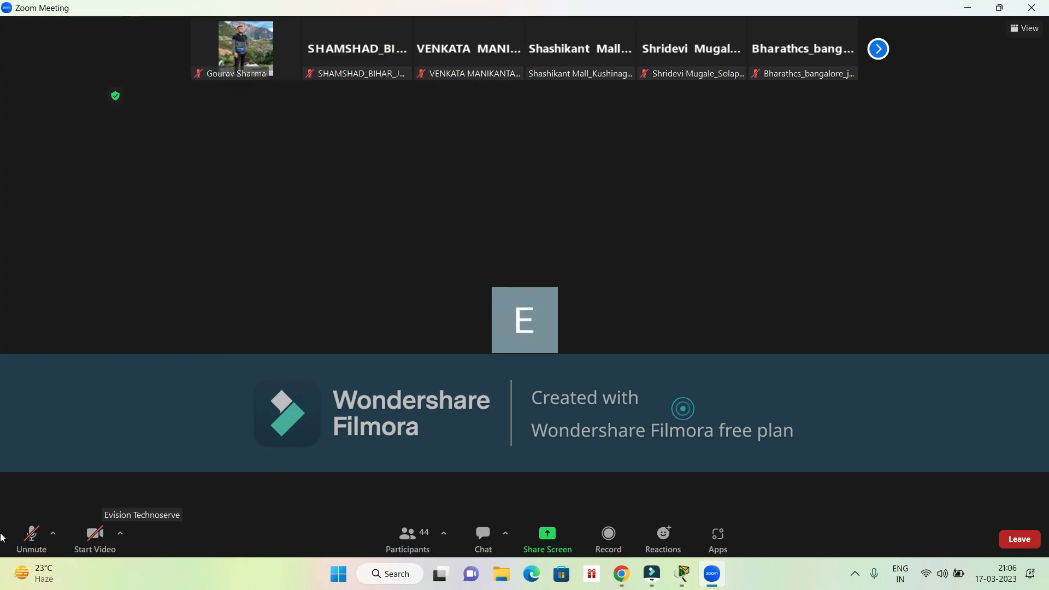
pyautogui.click(32, 542)
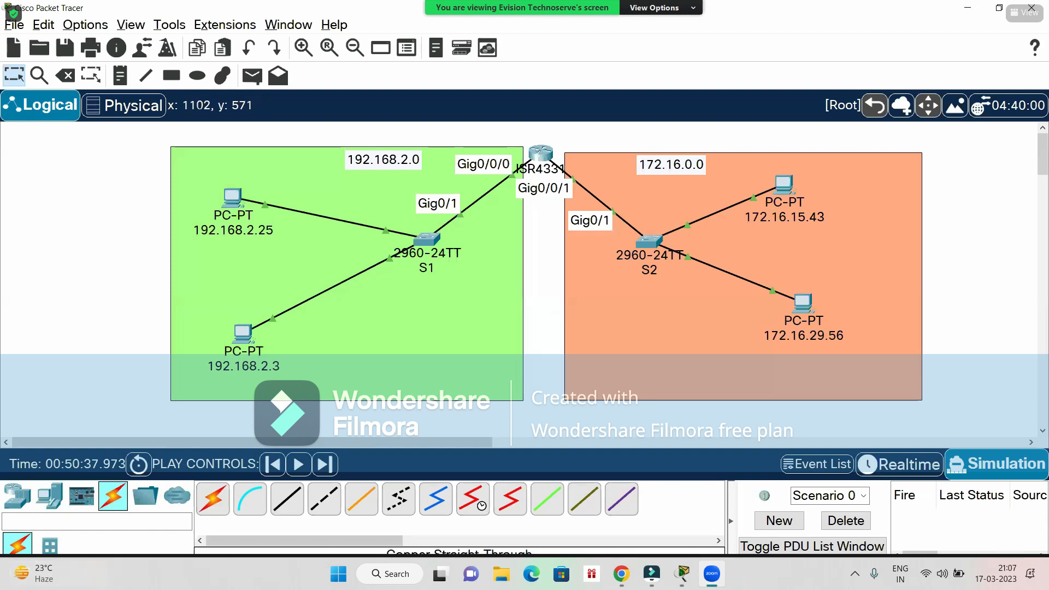
pyautogui.hotkey('alt', 'Tab')
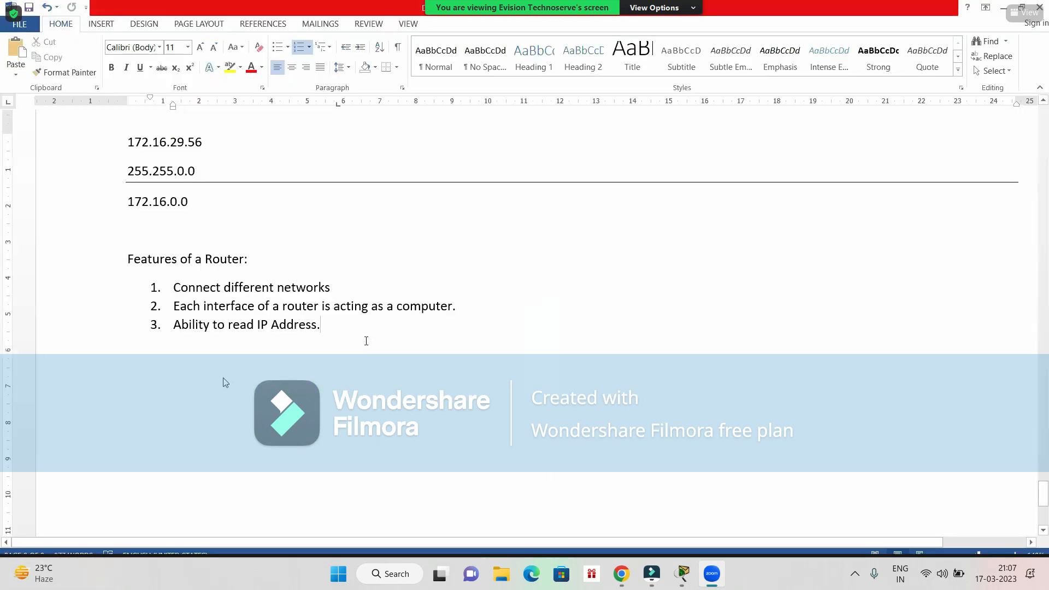
pyautogui.doubleClick(223, 378)
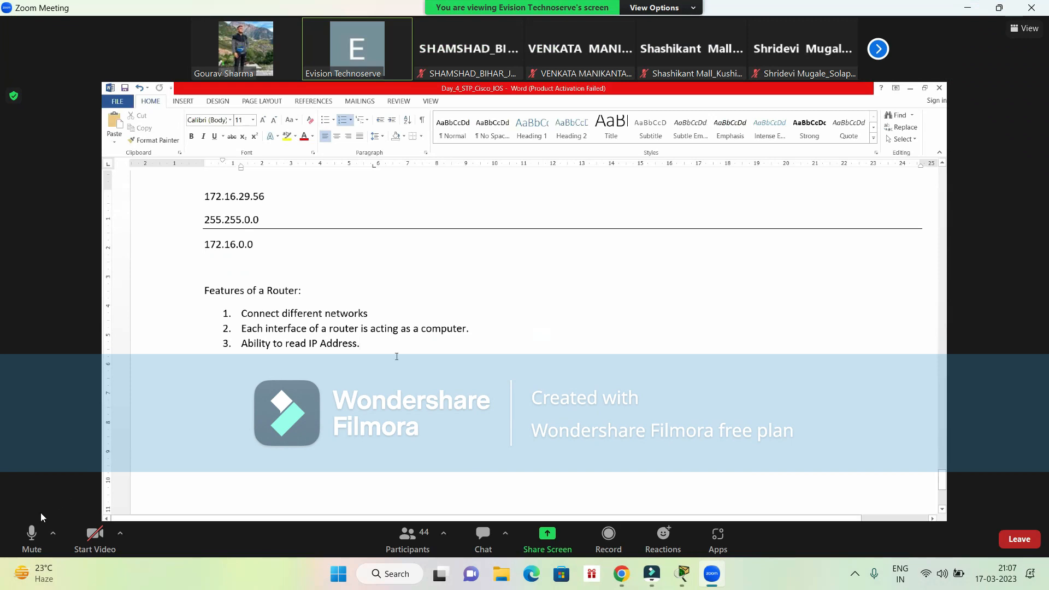
pyautogui.click(38, 540)
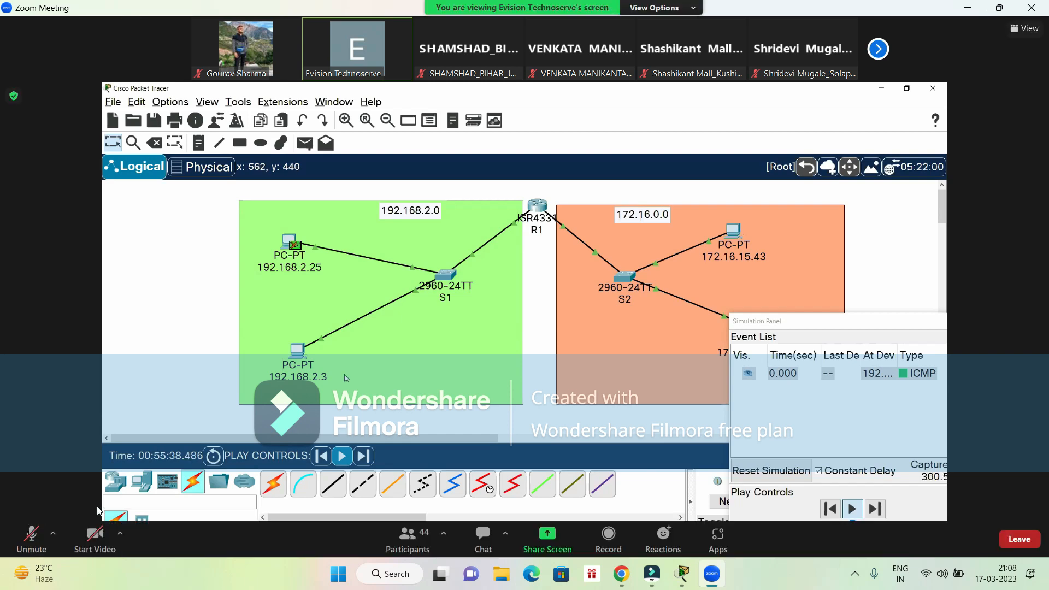
pyautogui.moveTo(48, 571)
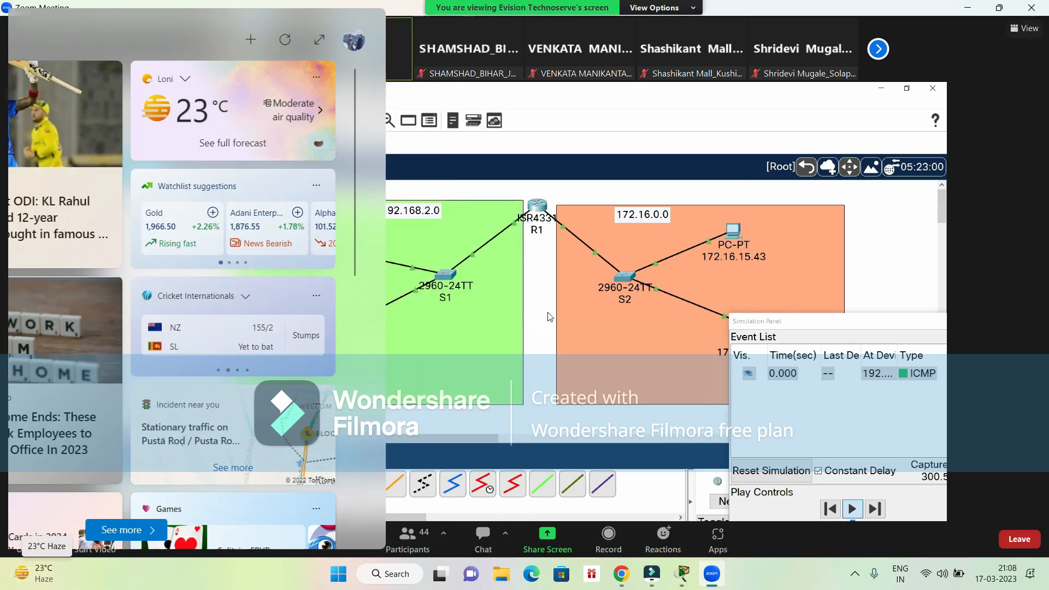
pyautogui.click(547, 313)
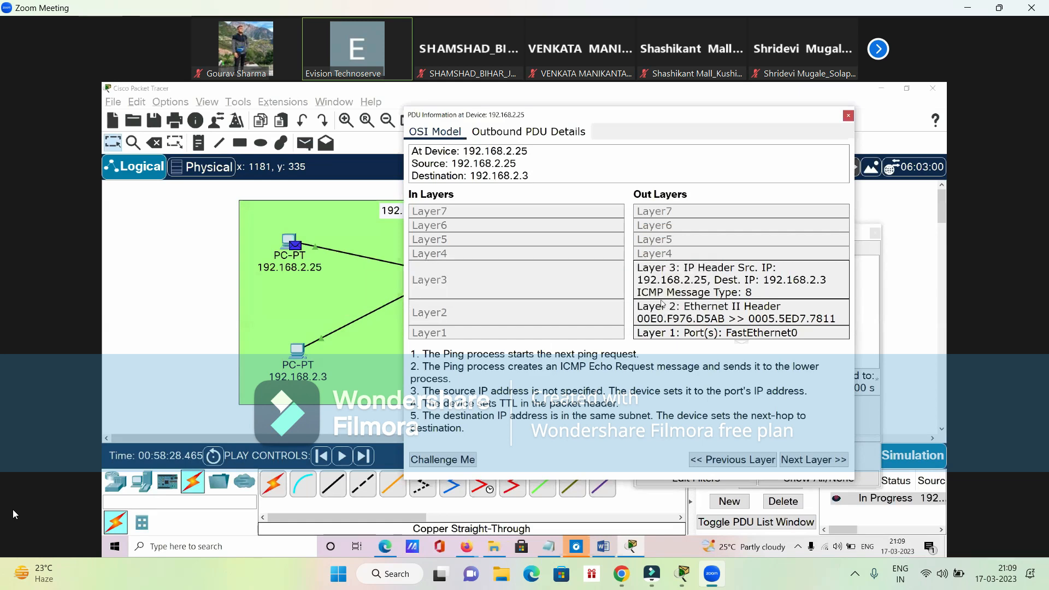
pyautogui.moveTo(8, 575)
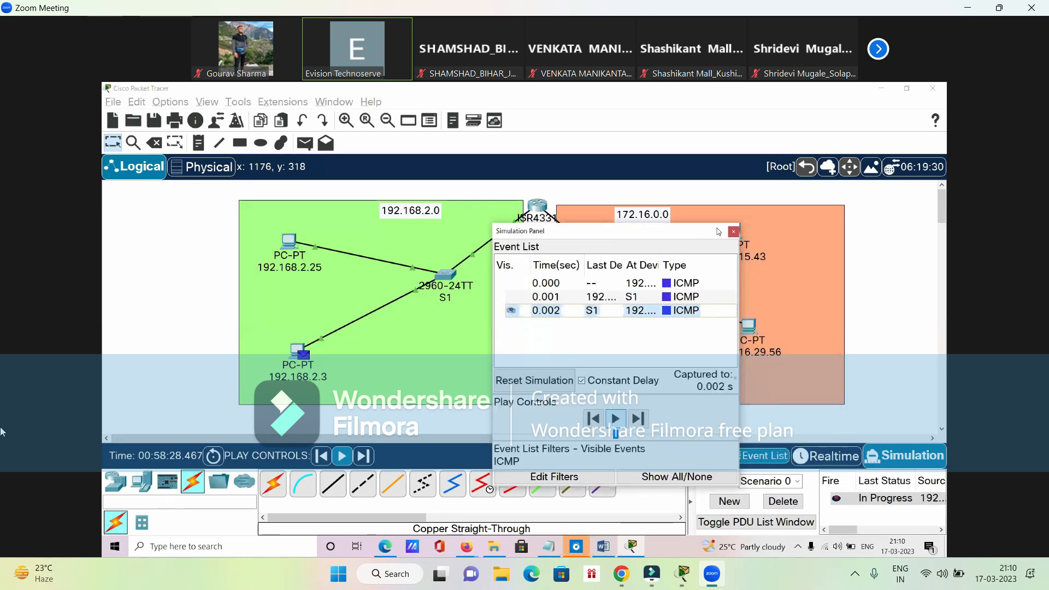
# - Close the Simulation Panel, delete the scenario, and add a simple PDU from PC 192.168.2.25 to PC 172.16.15.43
pyautogui.click(733, 231)
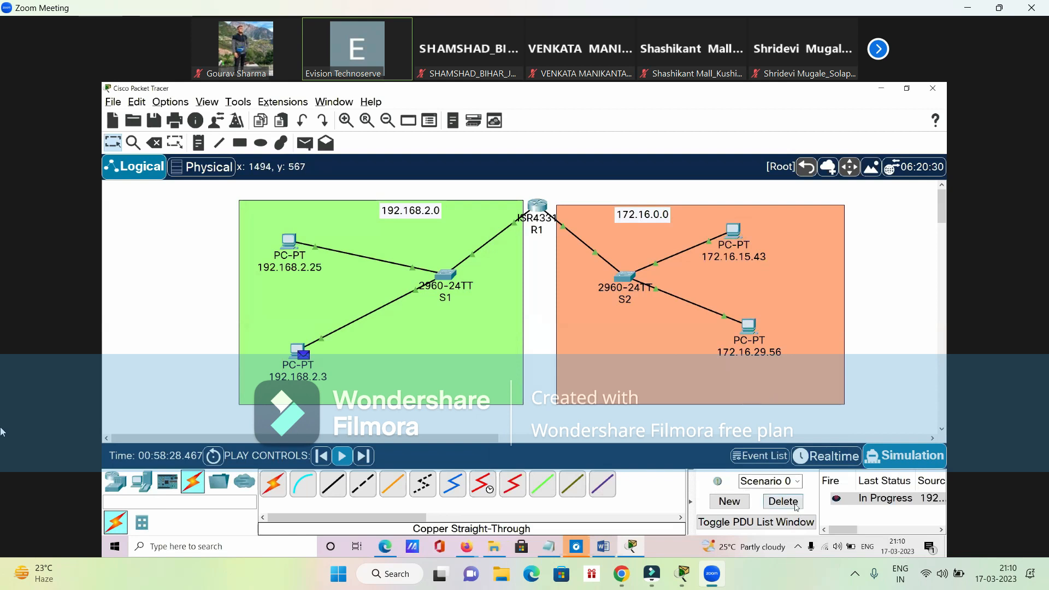
pyautogui.click(783, 501)
pyautogui.click(304, 142)
pyautogui.click(287, 239)
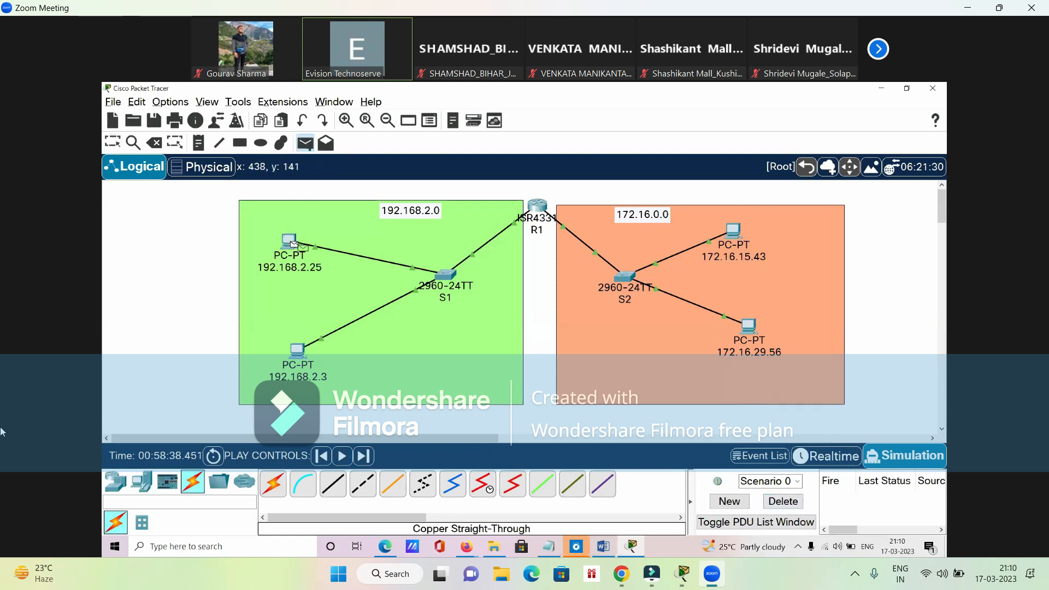
pyautogui.click(732, 232)
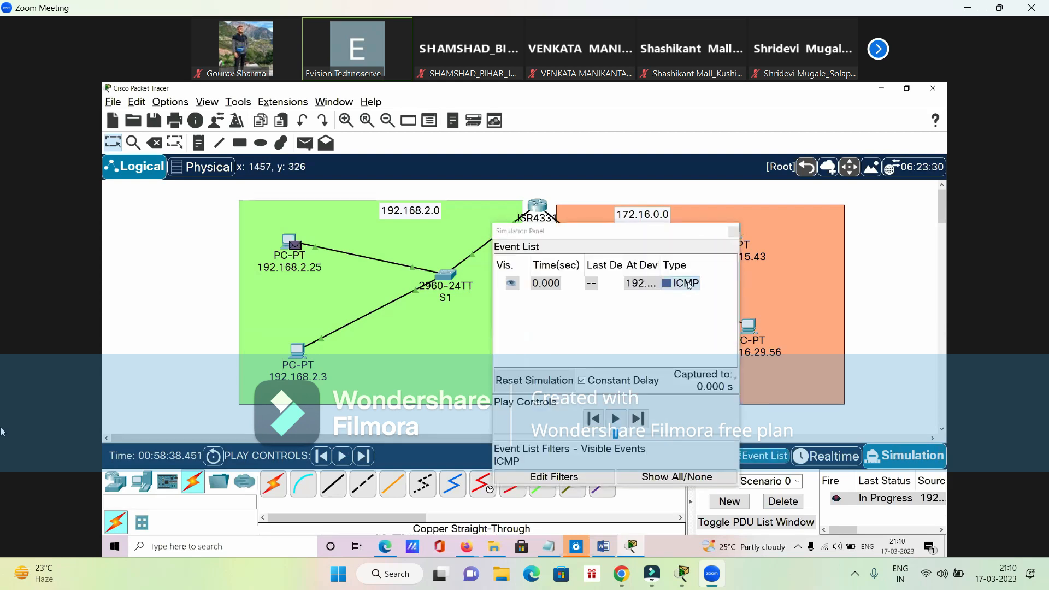
# - Examine the OSI model details of the ICMP event at PC 192.168.2.25 and close the Simulation Panel and PDU information
pyautogui.click(685, 283)
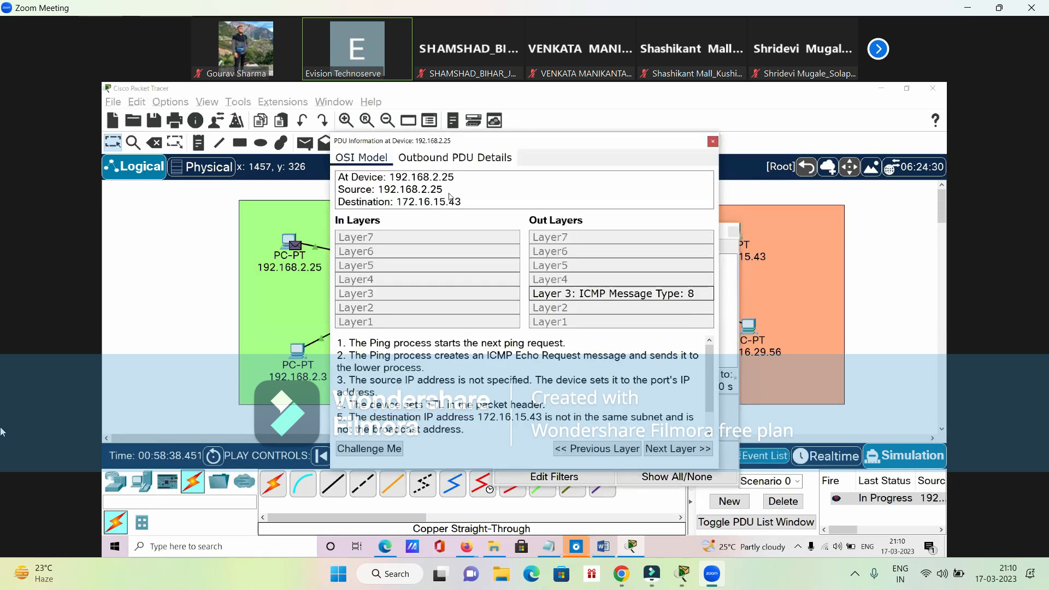
pyautogui.moveTo(458, 142); pyautogui.dragTo(640, 254)
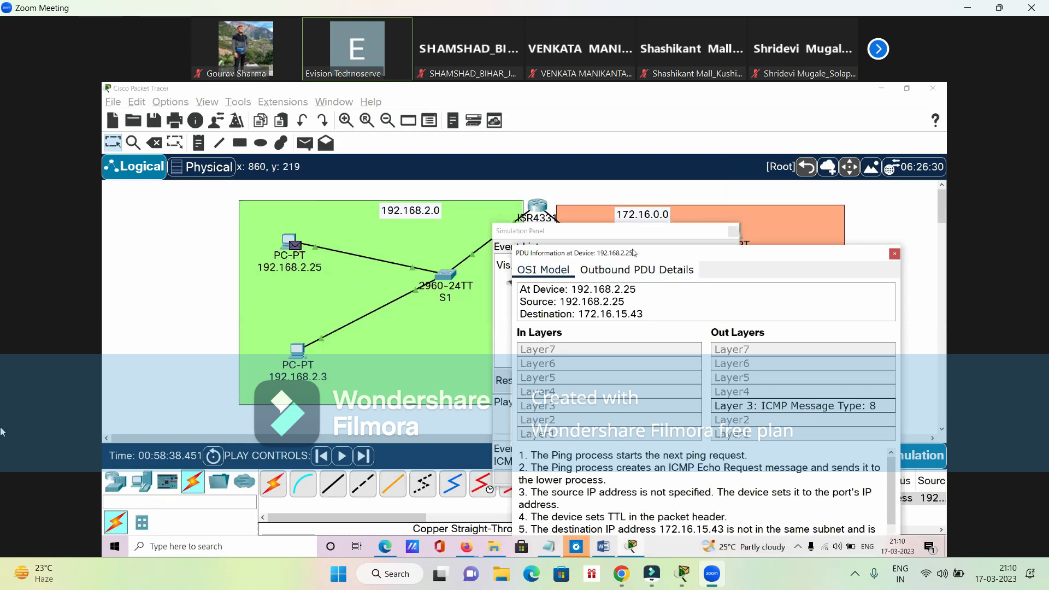
pyautogui.click(733, 234)
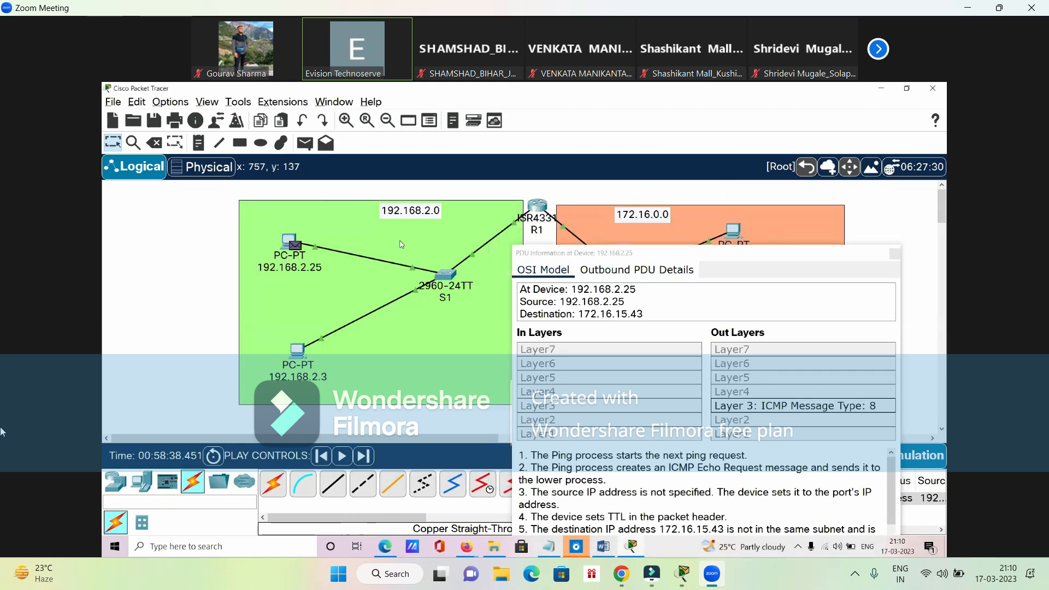
pyautogui.moveTo(675, 257); pyautogui.dragTo(664, 328)
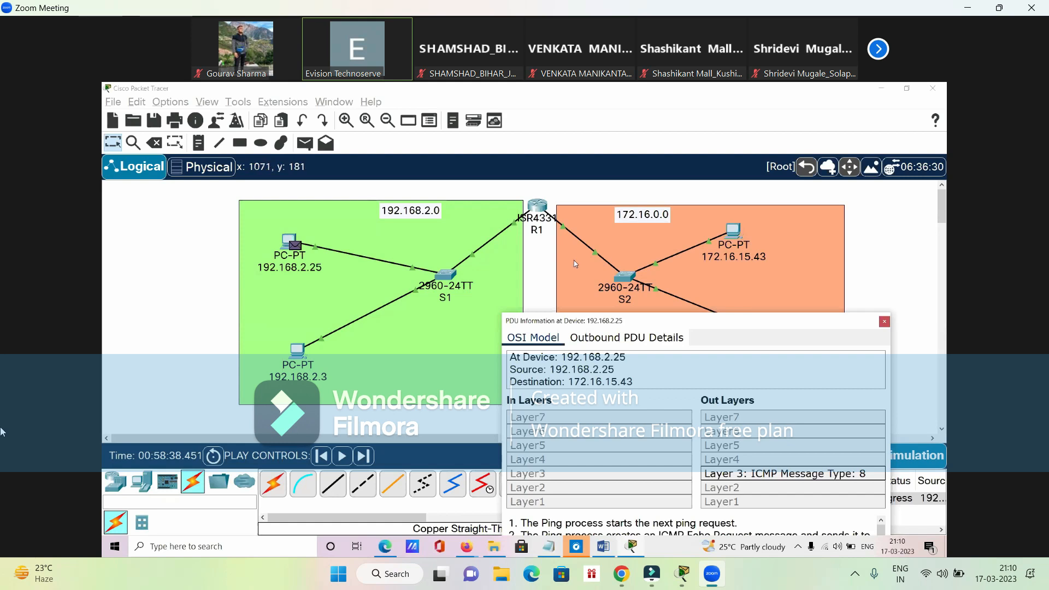
pyautogui.click(884, 322)
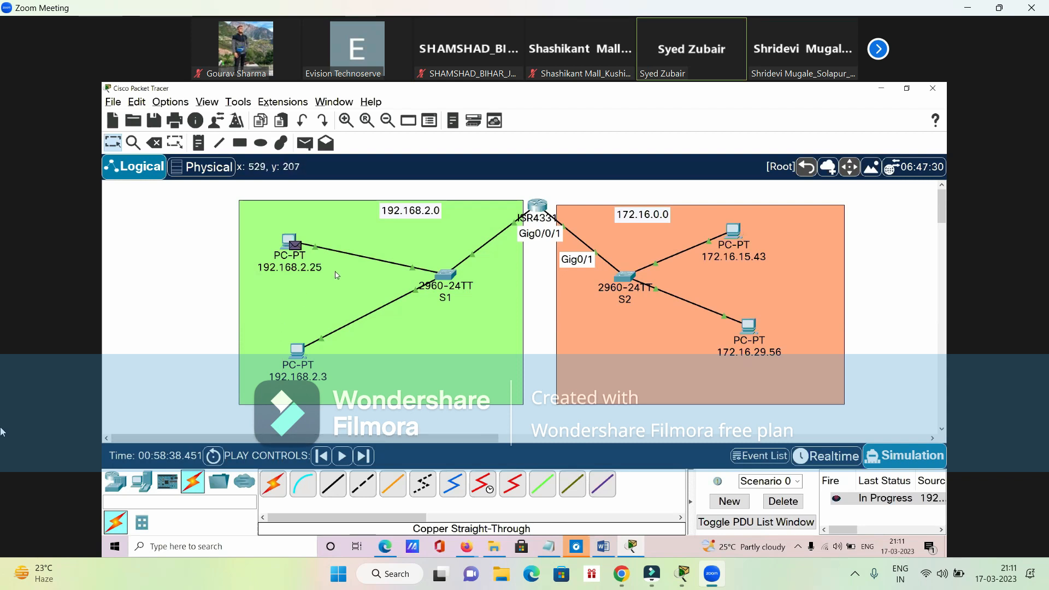
pyautogui.moveTo(537, 269)
pyautogui.mouseDown()
pyautogui.moveTo(571, 248)
pyautogui.moveTo(543, 253)
pyautogui.mouseUp()
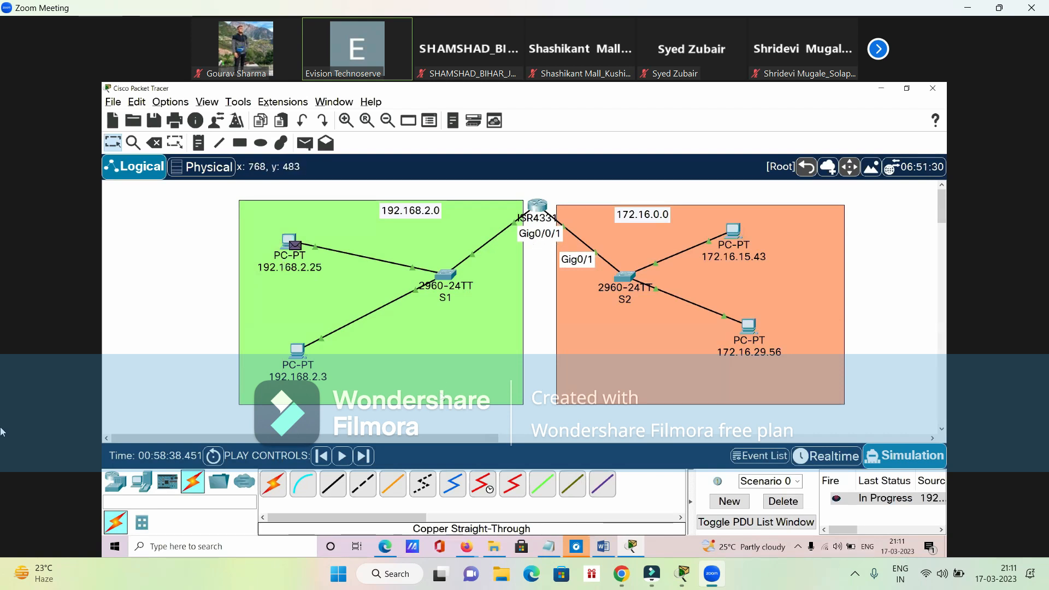
pyautogui.moveTo(552, 183); pyautogui.dragTo(580, 267)
pyautogui.click(540, 294)
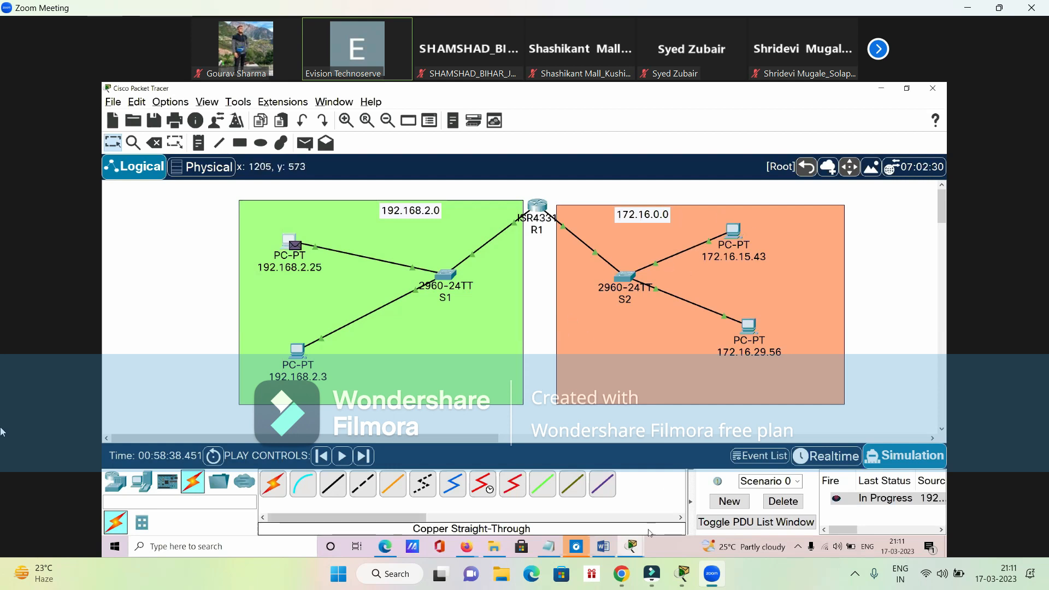
pyautogui.click(631, 547)
pyautogui.click(715, 463)
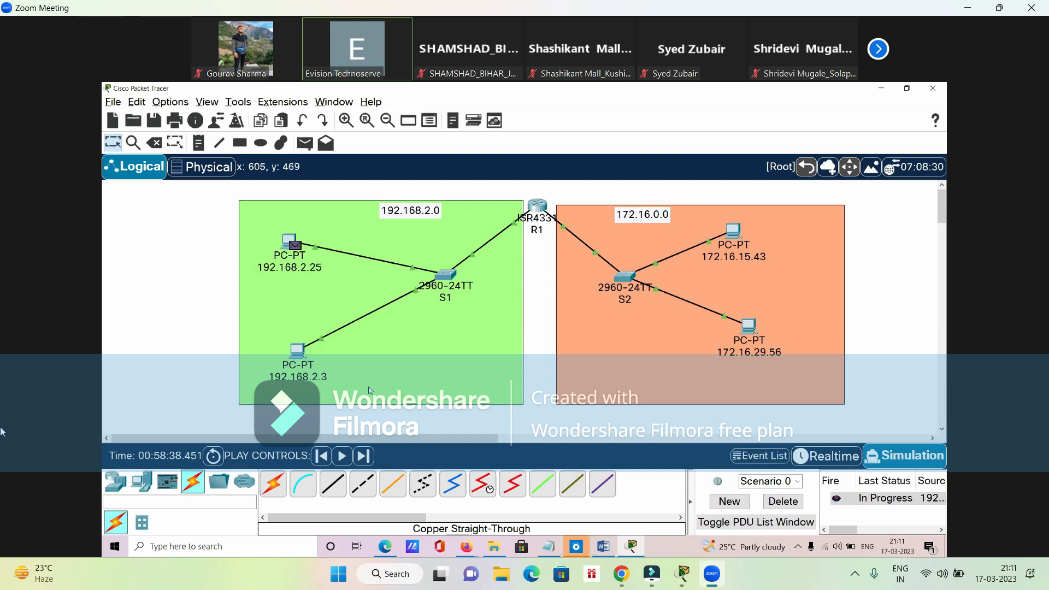
# - Open the IP configuration of PC 192.168.2.25 and select its default gateway value
pyautogui.click(285, 239)
pyautogui.click(490, 163)
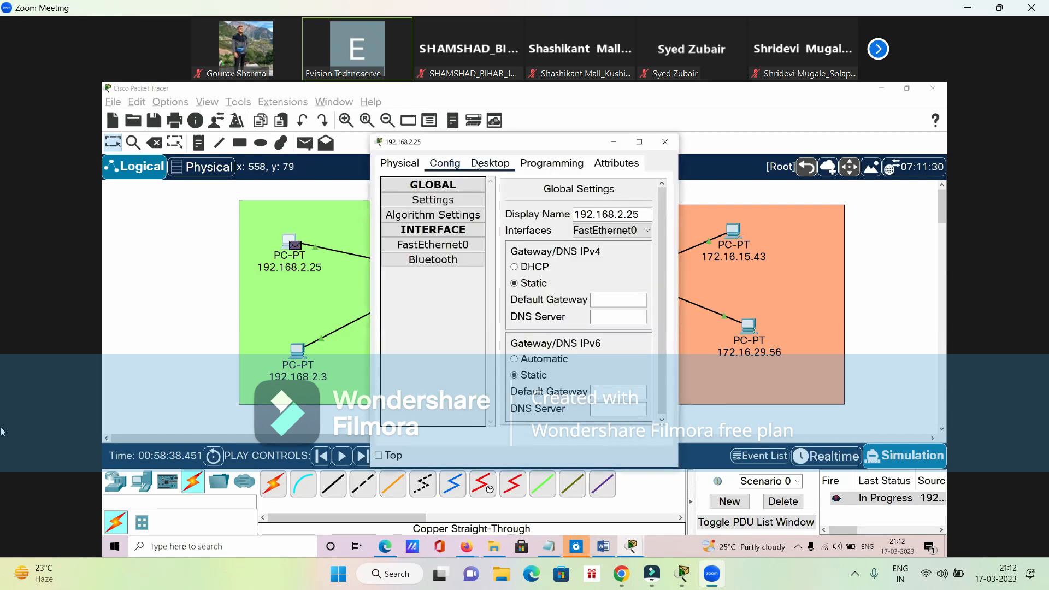
pyautogui.click(417, 206)
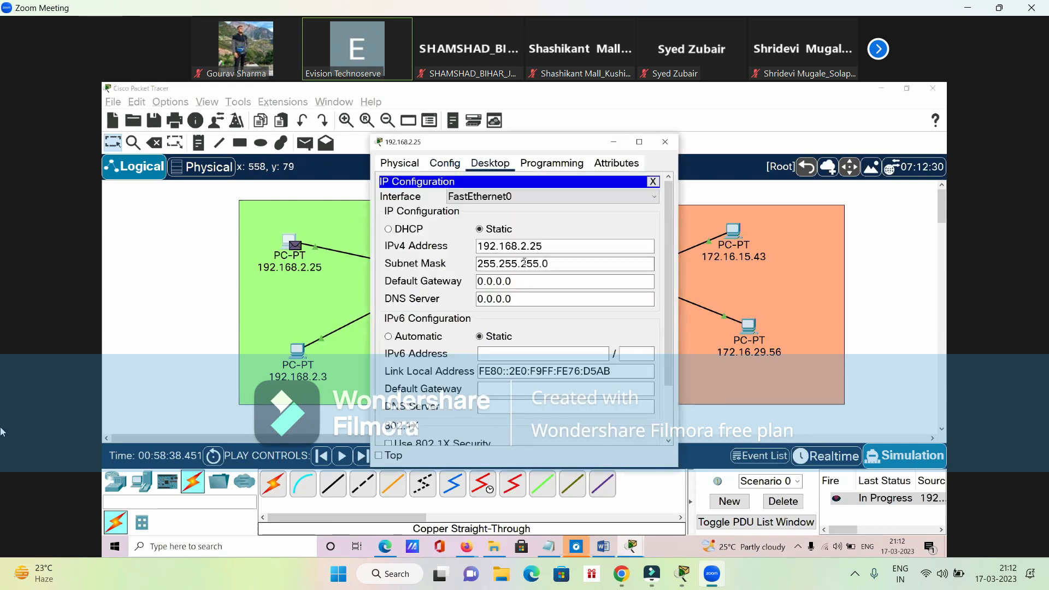
pyautogui.moveTo(525, 282); pyautogui.dragTo(441, 283)
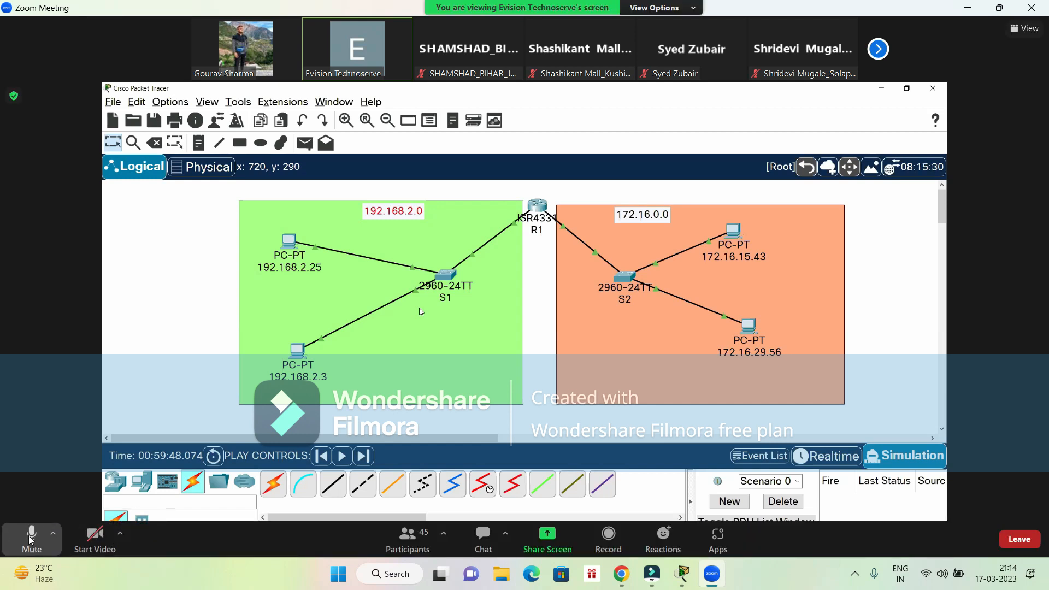
# - Mute the Zoom microphone
pyautogui.click(31, 539)
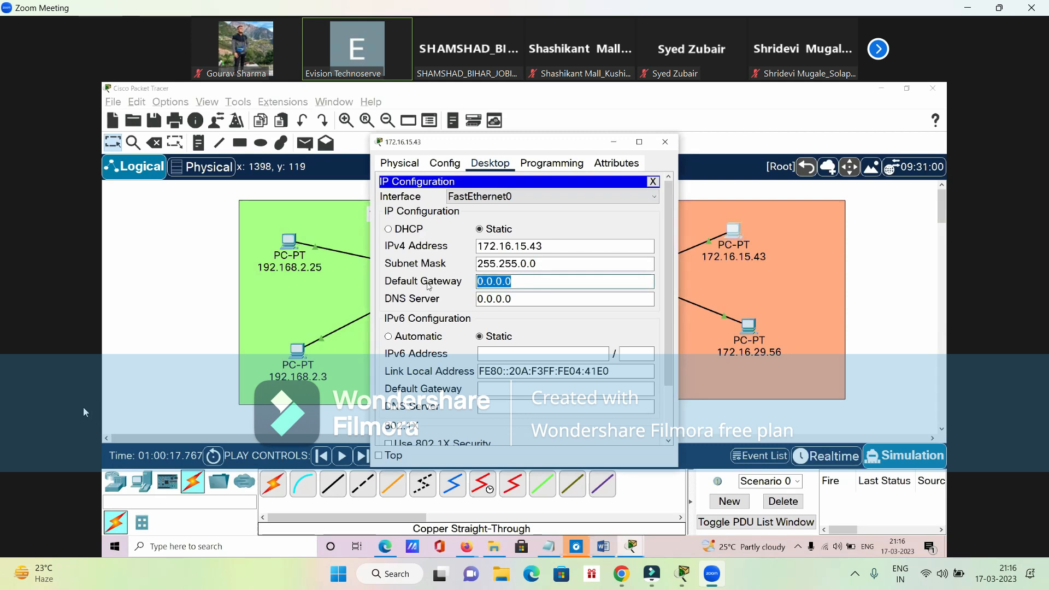
pyautogui.click(28, 552)
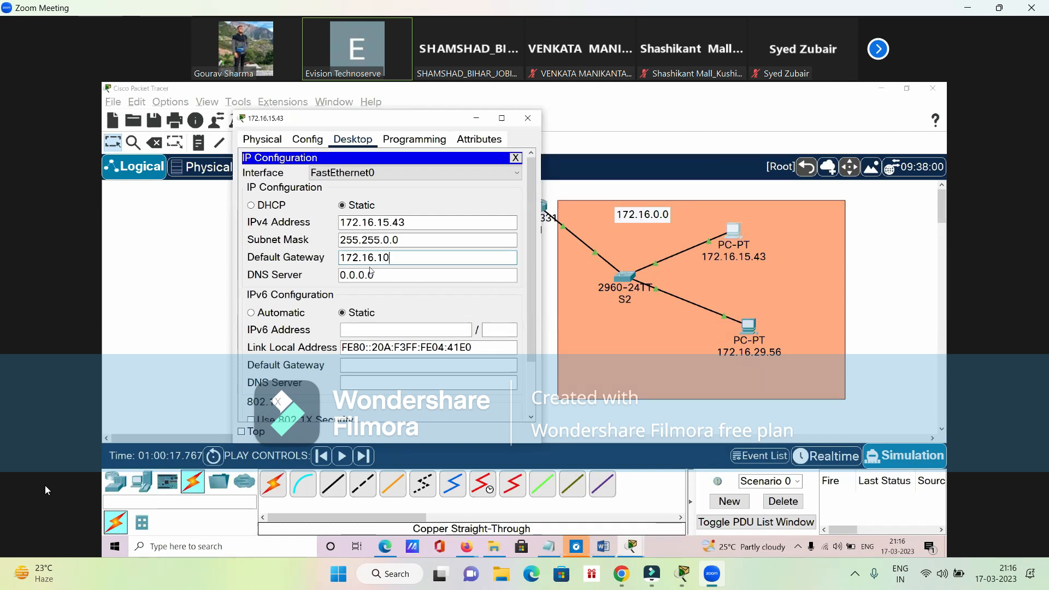
# - Complete the default gateway of PC 172.16.15.43 as 172.16.100.100, select the address and close the PC's window
pyautogui.write('00')
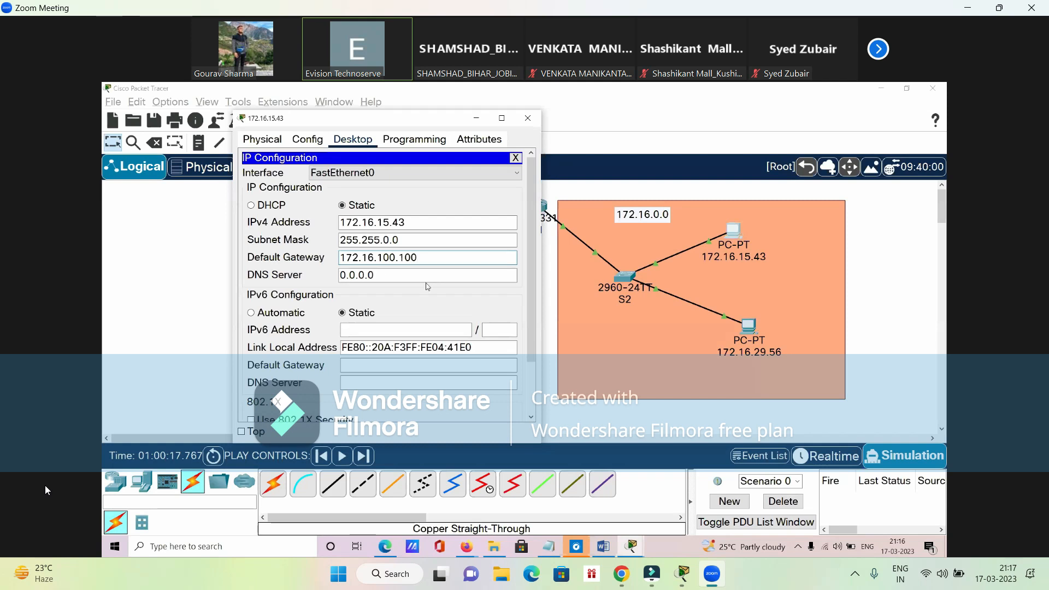
pyautogui.moveTo(430, 259); pyautogui.dragTo(339, 261)
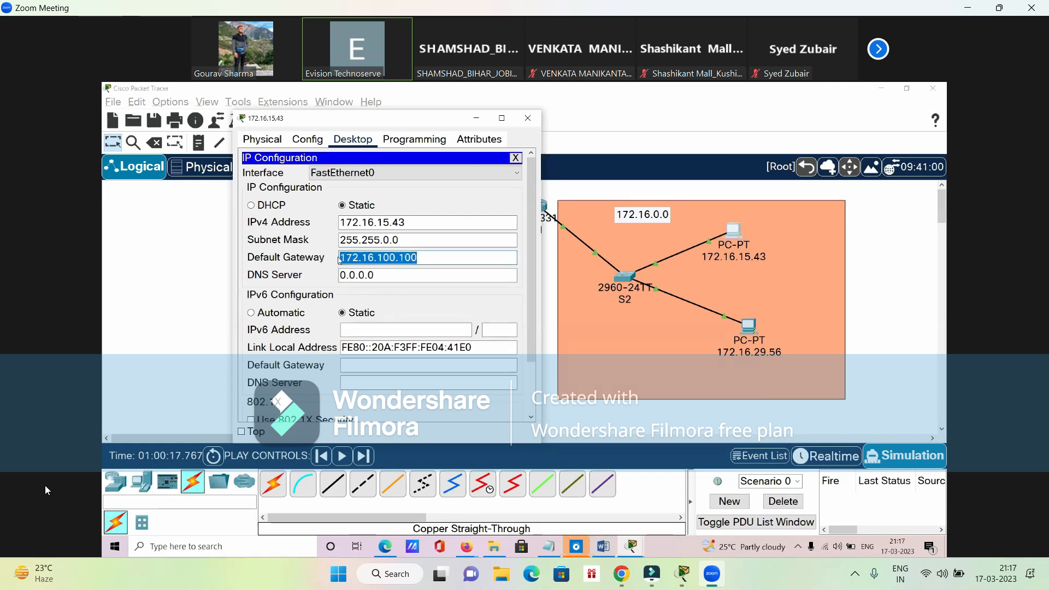
pyautogui.click(515, 157)
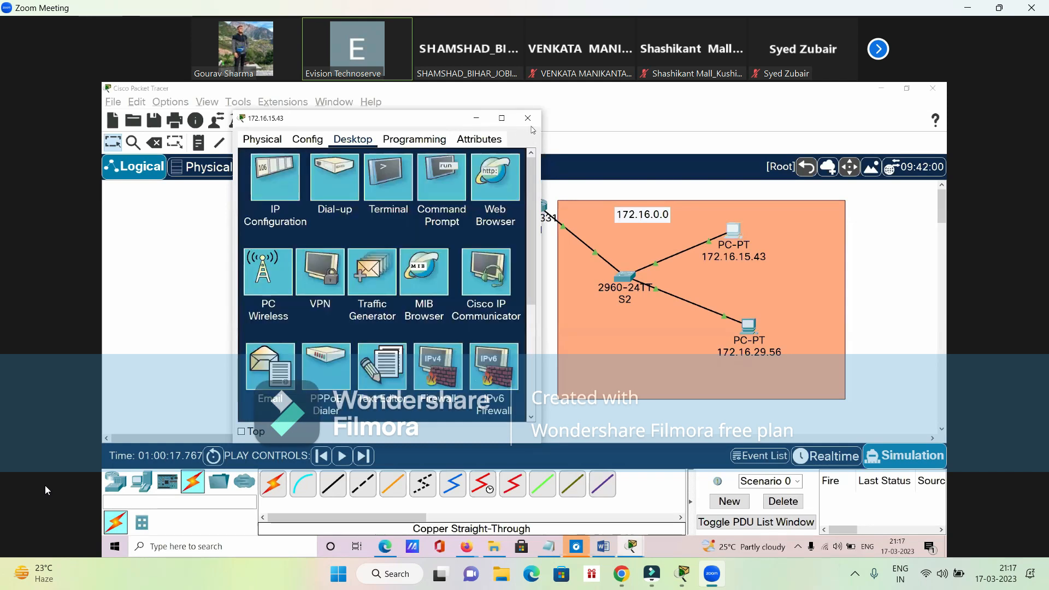
pyautogui.click(527, 118)
# - Open the IP configuration of PC 172.16.29.56 and select its default gateway value
pyautogui.click(748, 326)
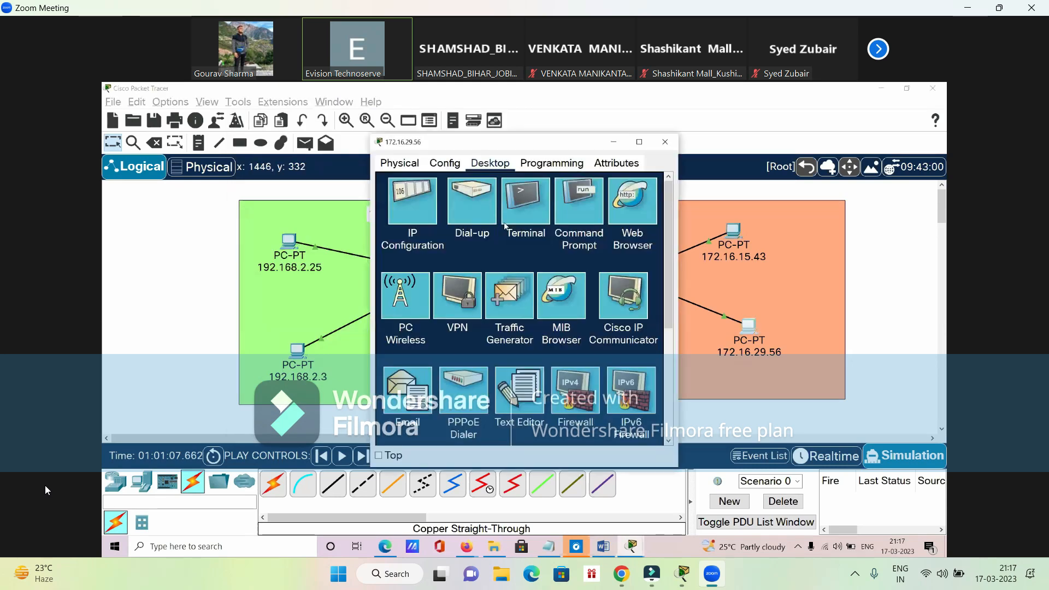
pyautogui.click(431, 210)
pyautogui.moveTo(521, 282); pyautogui.dragTo(451, 288)
pyautogui.click(22, 549)
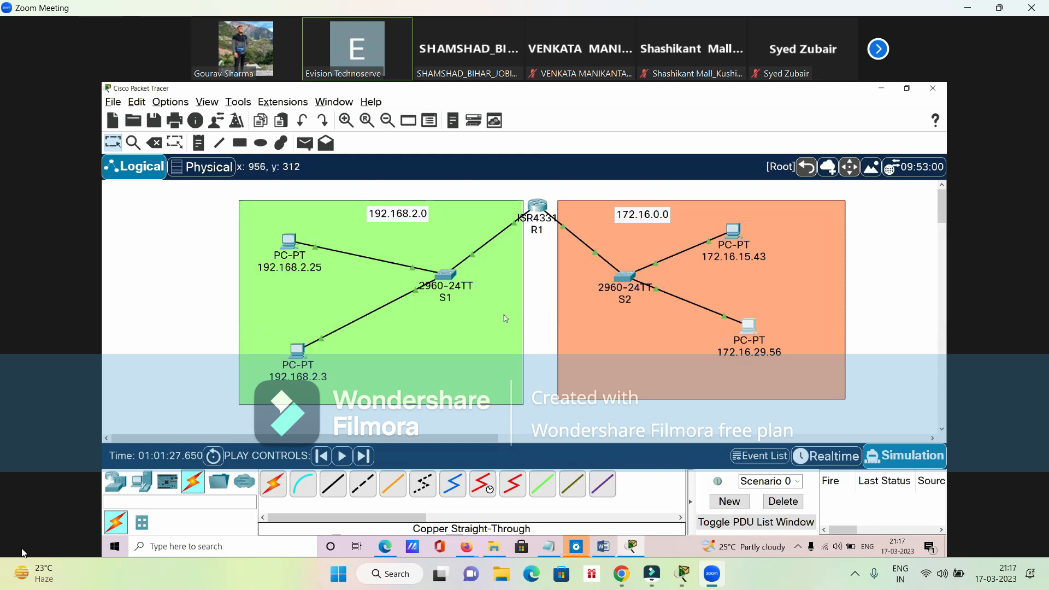
# - Add a simple PDU from PC 192.168.2.25 to PC 172.16.15.43
pyautogui.click(307, 146)
pyautogui.click(288, 242)
pyautogui.click(734, 230)
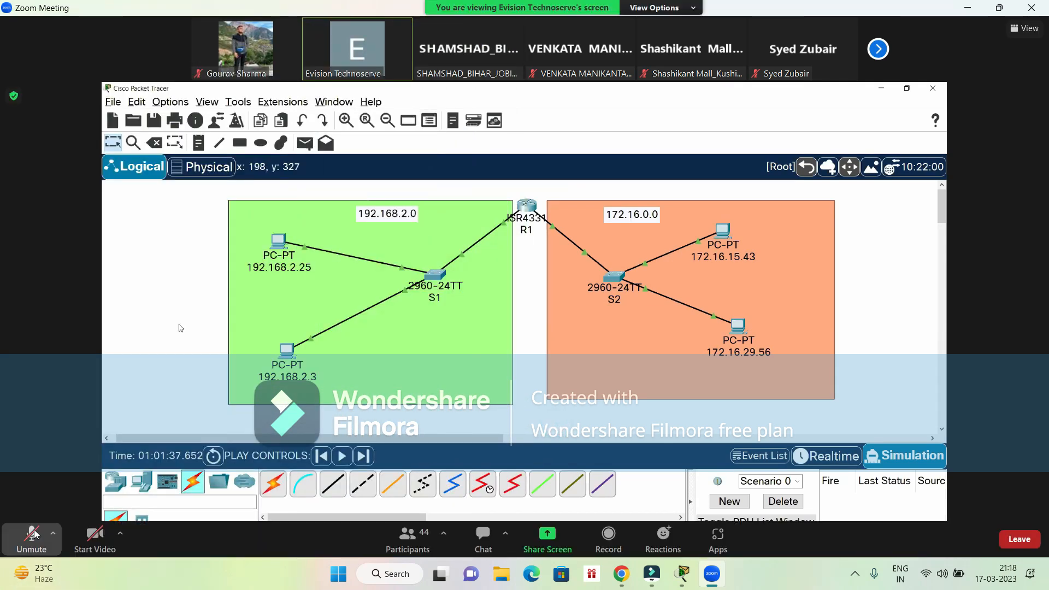
# - Unmute the Zoom microphone and mute it again
pyautogui.click(31, 535)
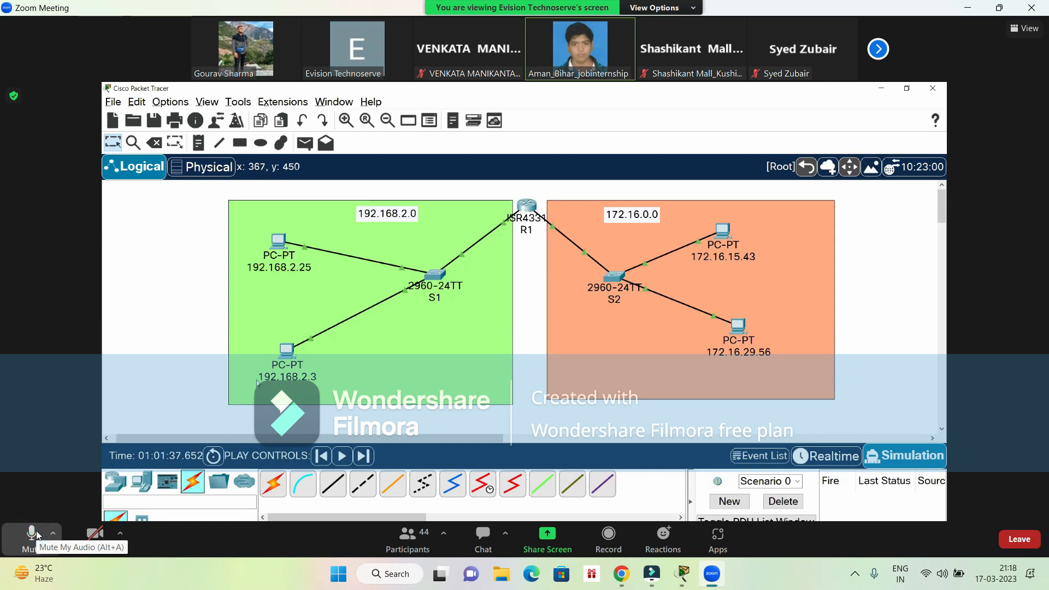
pyautogui.click(36, 535)
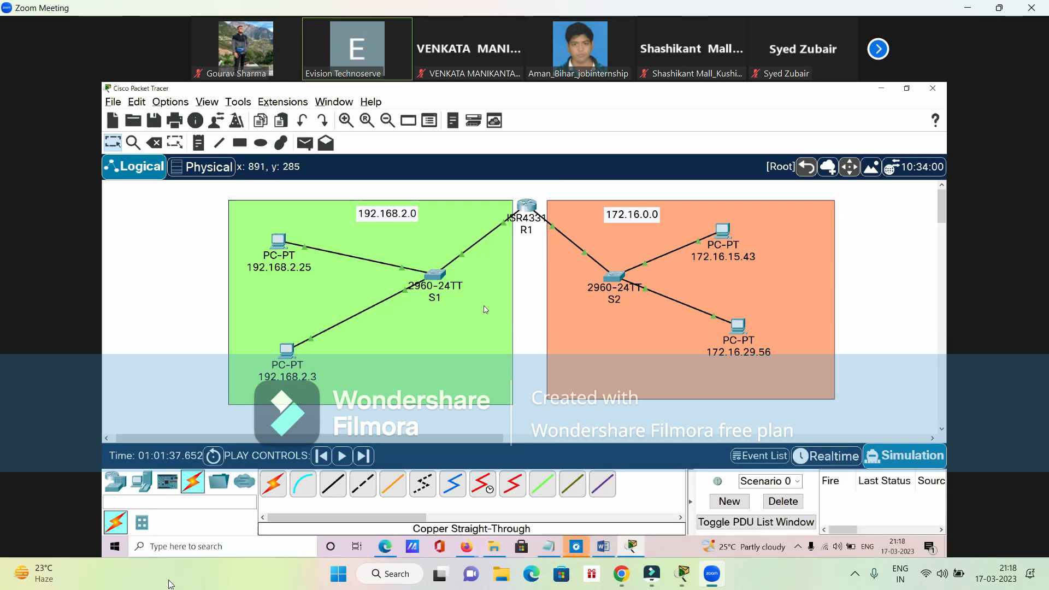
# - Switch to the local Cisco Packet Tracer and check the IP configuration of Router0's GigabitEthernet0/0/0 interface
pyautogui.click(682, 575)
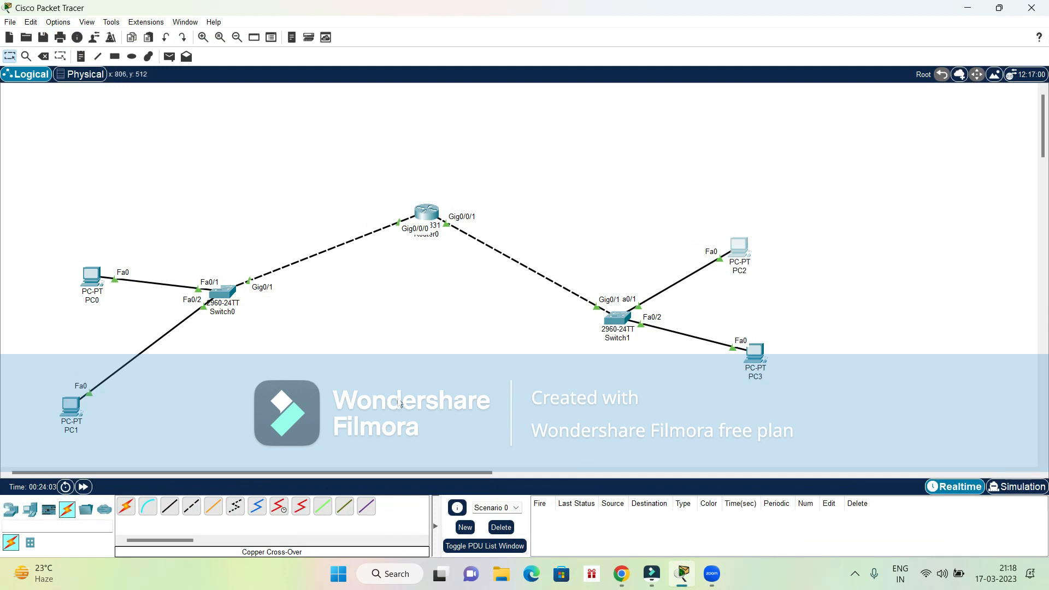
pyautogui.click(429, 213)
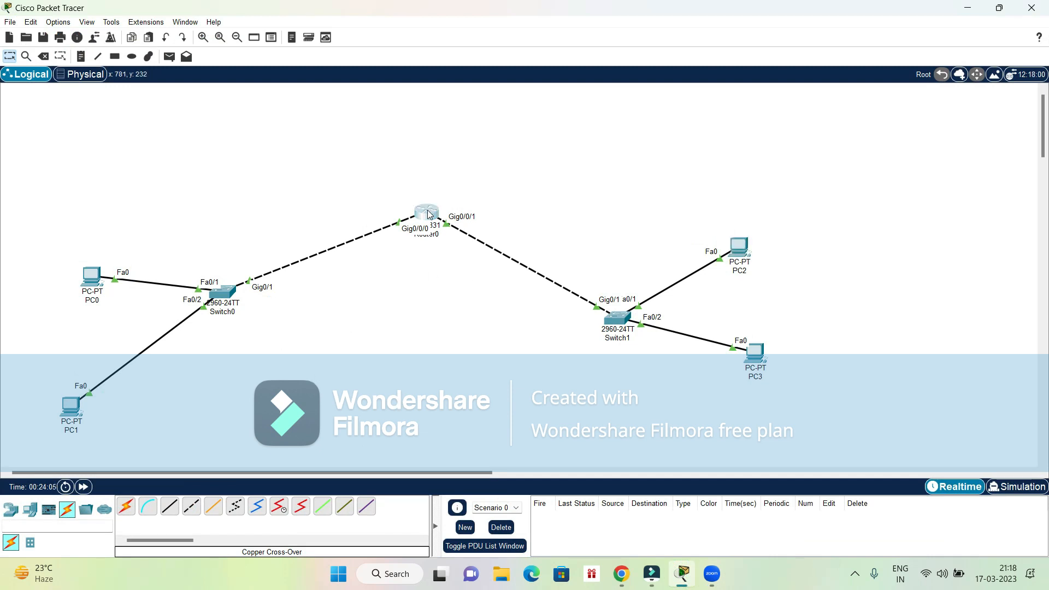
pyautogui.click(409, 243)
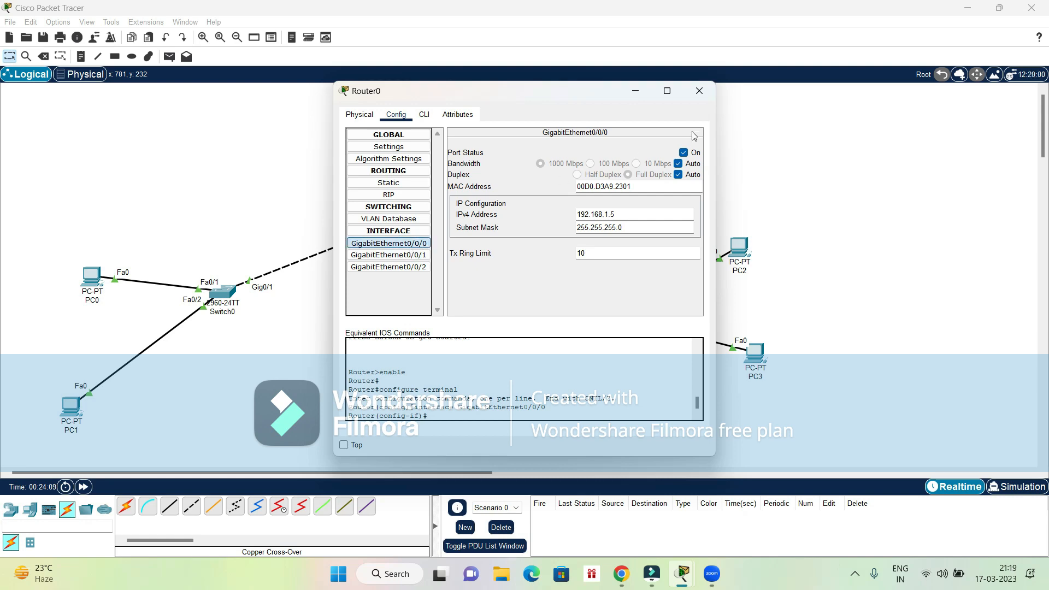
pyautogui.click(699, 91)
# - Set PC0's IPv4 default gateway to 192.168.1.5 and close its window
pyautogui.click(91, 275)
pyautogui.click(393, 174)
pyautogui.click(499, 229)
pyautogui.press('BackSpace')
pyautogui.press('BackSpace')
pyautogui.press('BackSpace')
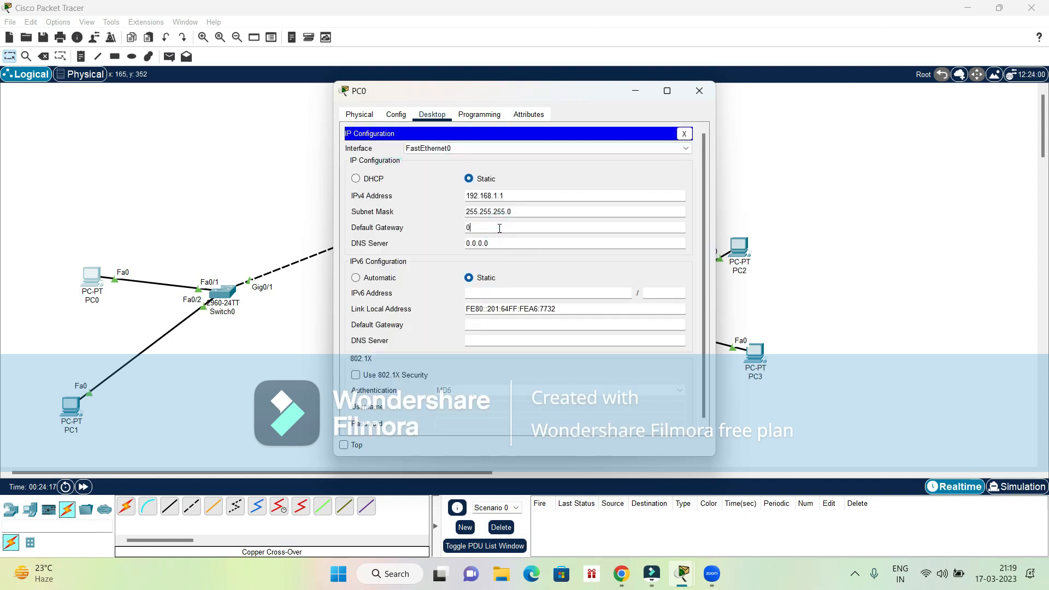
pyautogui.write('192.168')
pyautogui.click(474, 229)
pyautogui.press('BackSpace')
pyautogui.press('BackSpace')
pyautogui.write('1.5')
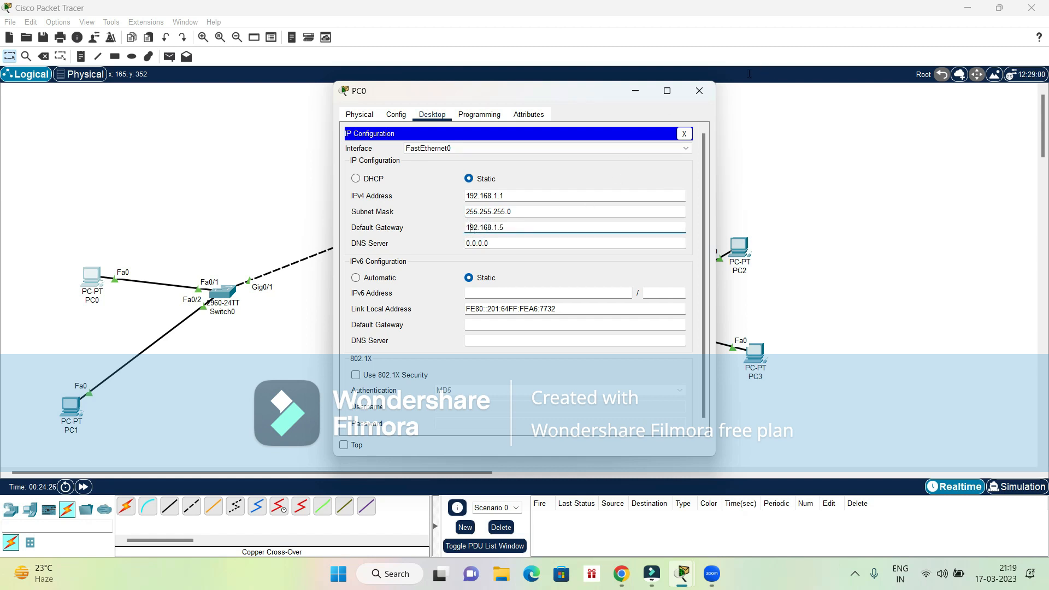
pyautogui.click(699, 91)
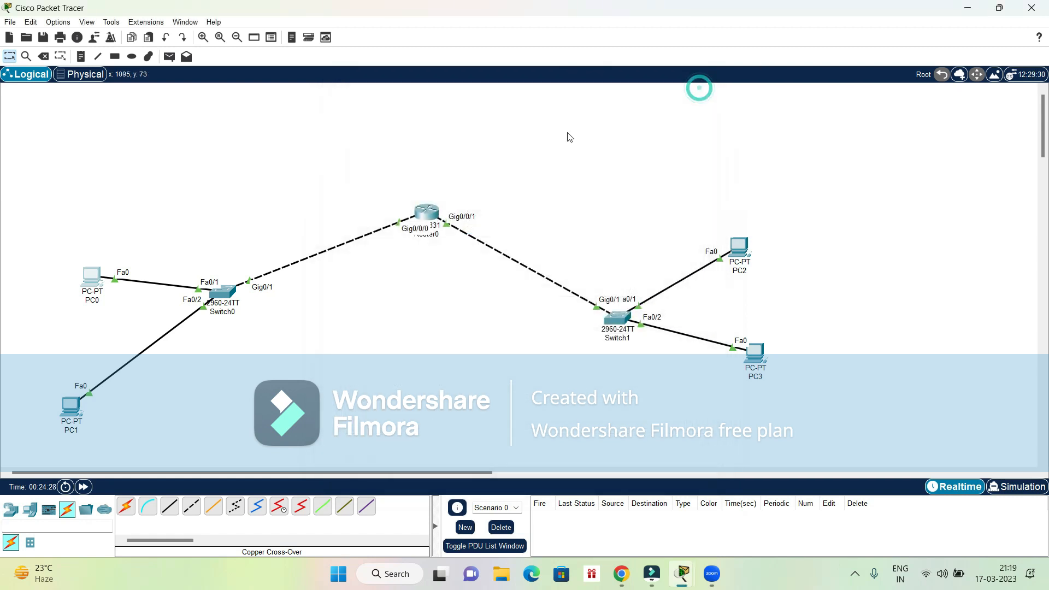
# - Set PC1's IPv4 default gateway to 192.168.1.5 and close its window
pyautogui.click(92, 279)
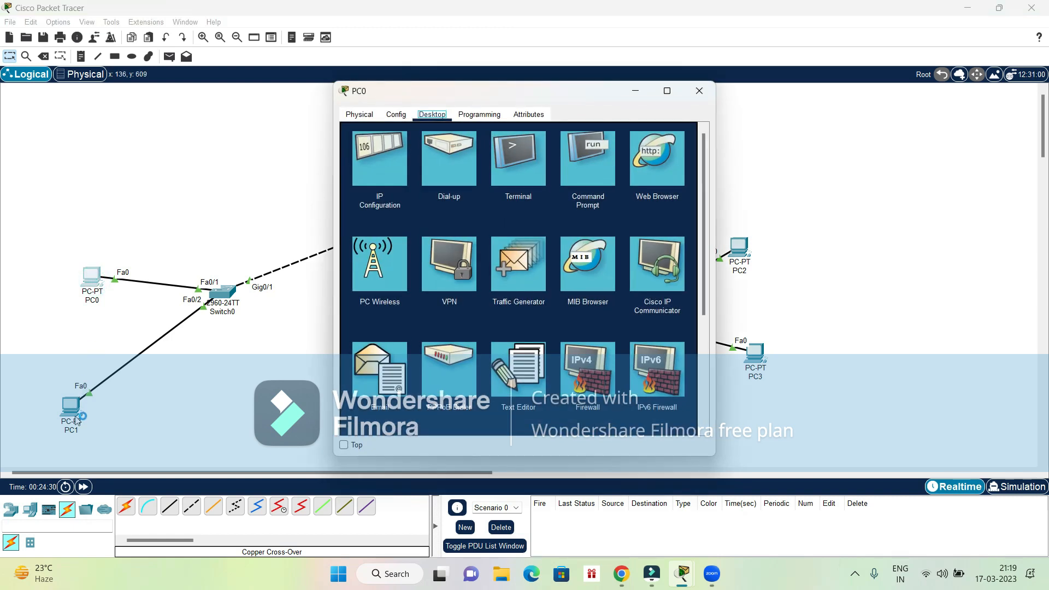
pyautogui.click(77, 419)
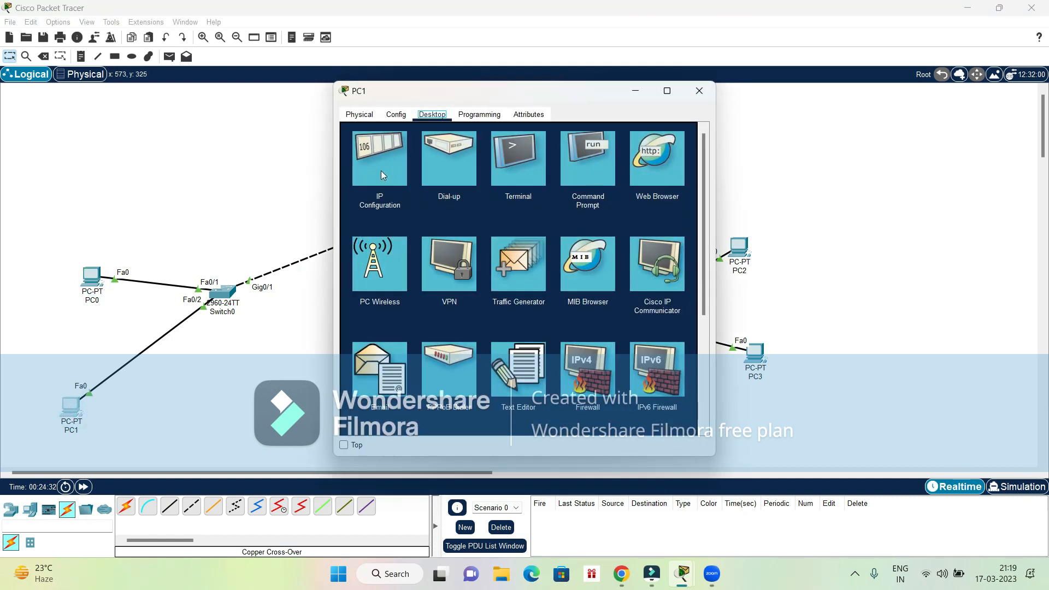
pyautogui.click(381, 170)
pyautogui.click(500, 230)
pyautogui.press('BackSpace')
pyautogui.press('BackSpace')
pyautogui.press('BackSpace')
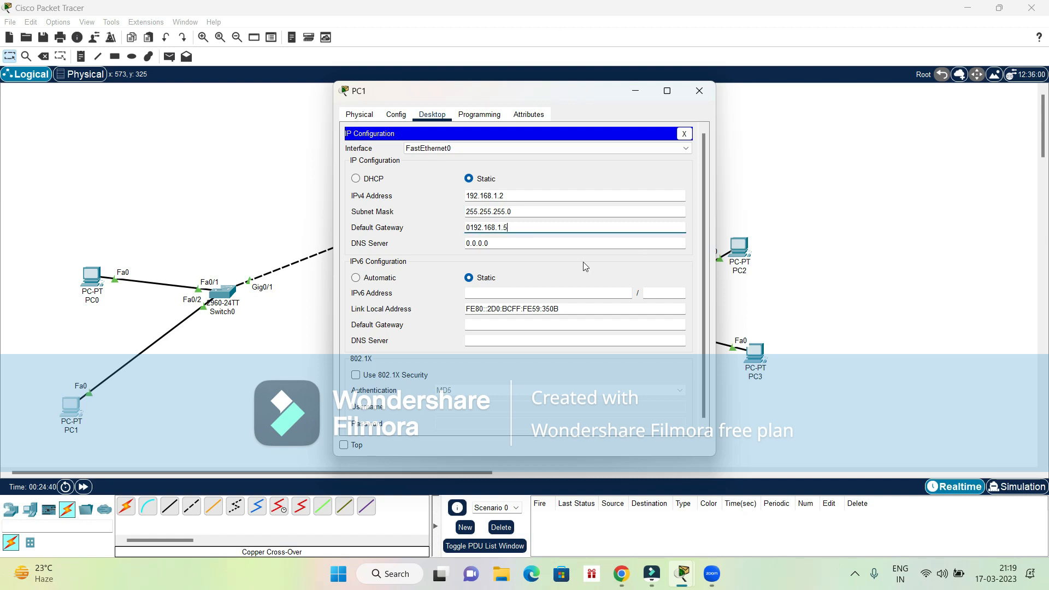
pyautogui.click(471, 227)
pyautogui.press('BackSpace')
pyautogui.press('Tab')
pyautogui.press('Tab')
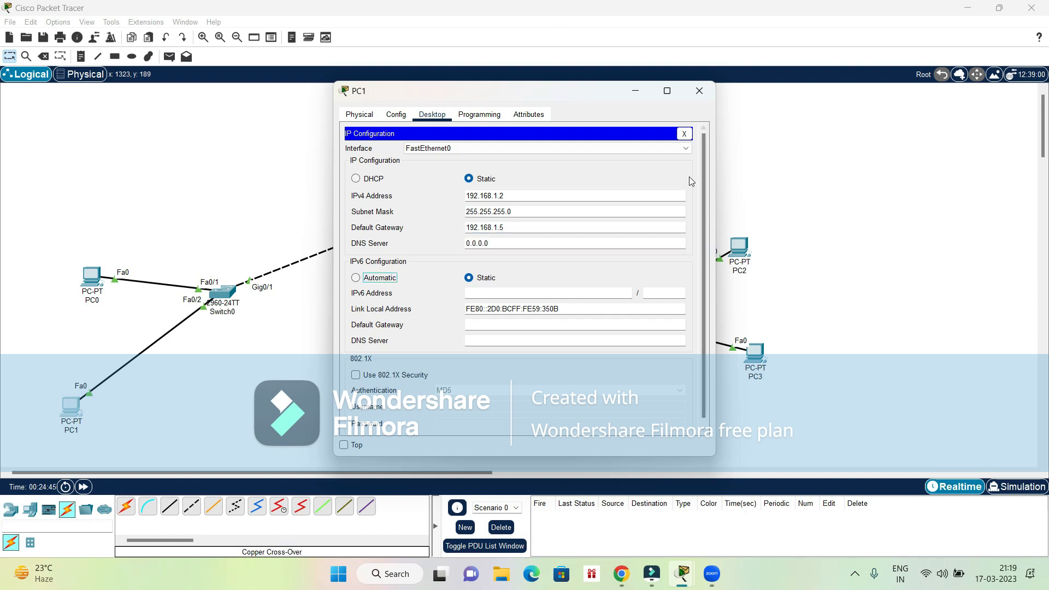
pyautogui.click(704, 100)
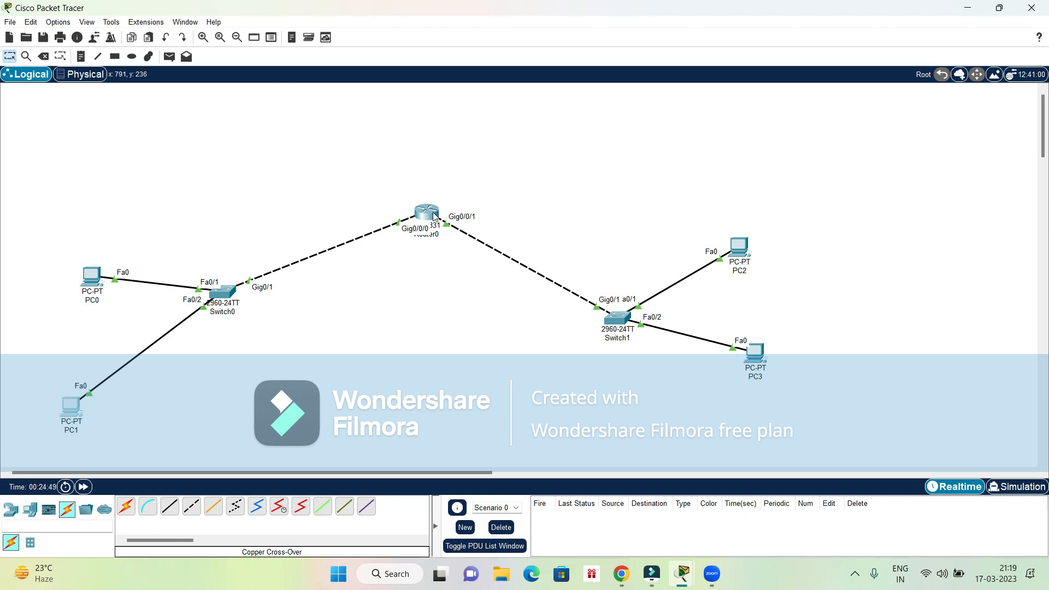
# - Set PC2's IPv4 default gateway to Router0's address on the 172.16 network and close its window
pyautogui.moveTo(434, 216)
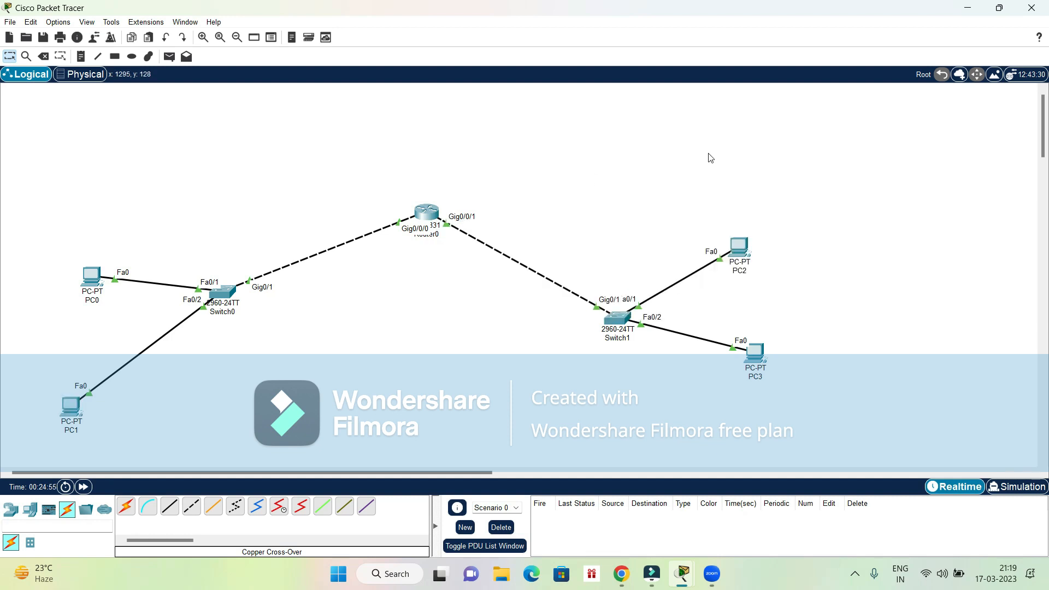
pyautogui.click(740, 243)
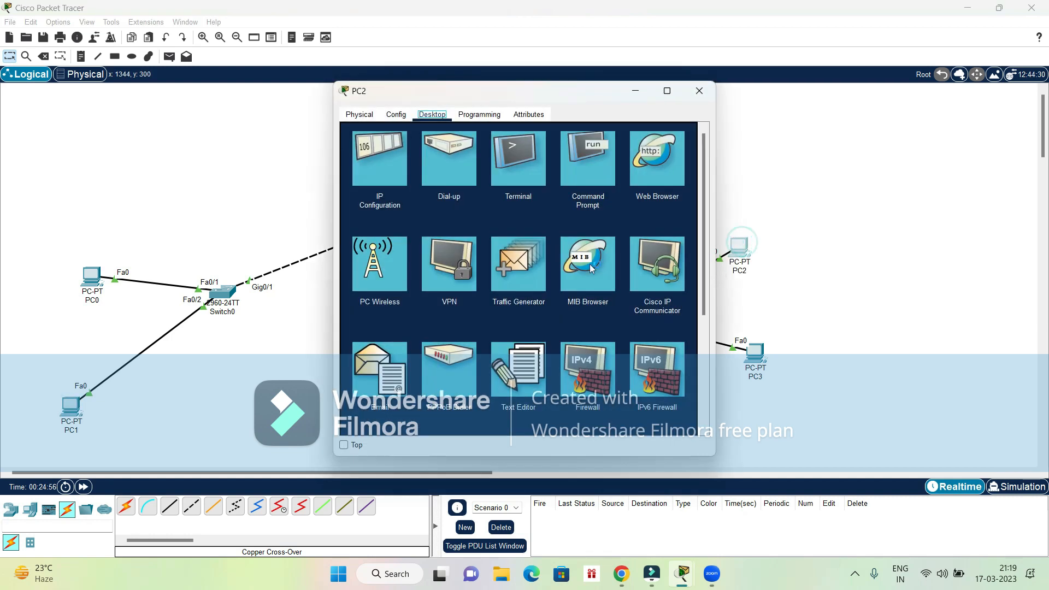
pyautogui.click(384, 146)
pyautogui.click(505, 226)
pyautogui.press('BackSpace')
pyautogui.press('BackSpace')
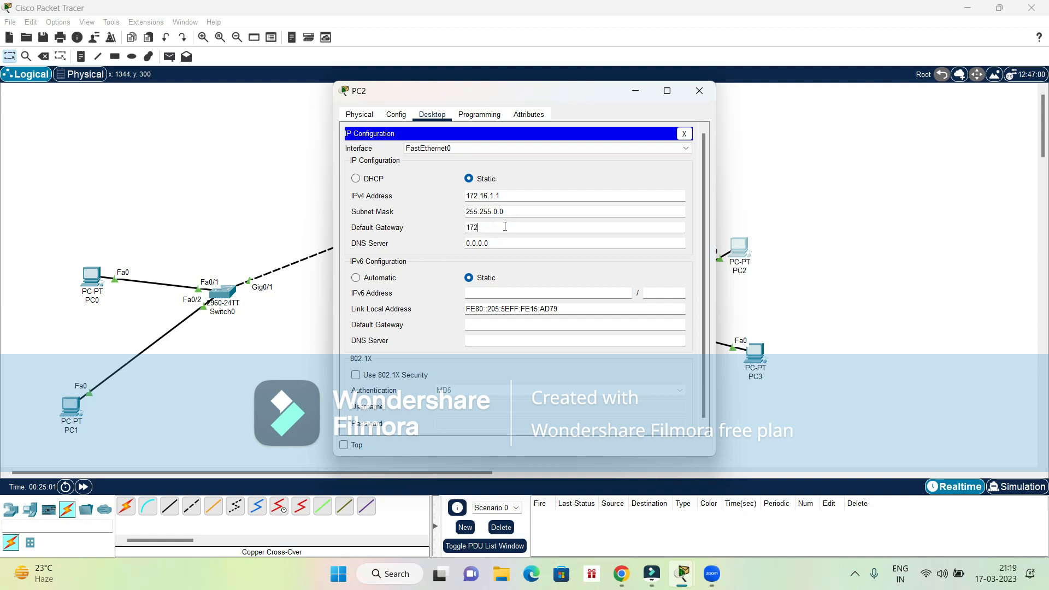
pyautogui.write('172.16.1')
pyautogui.press('Tab')
pyautogui.press('Tab')
pyautogui.click(700, 91)
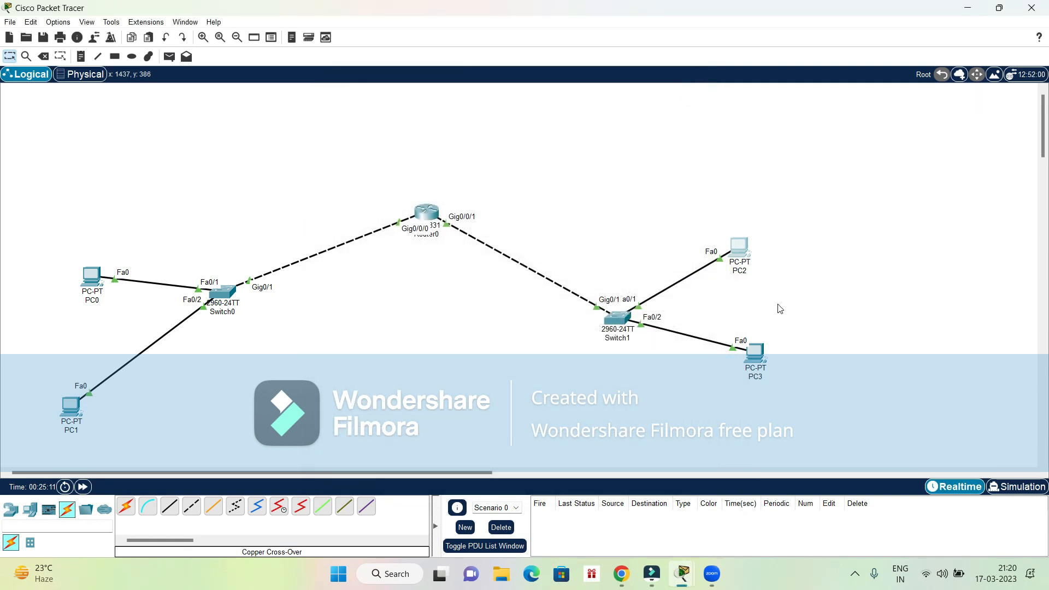
# - Set PC3's IPv4 default gateway to Router0's address on the 172.16 network and close its window
pyautogui.click(757, 353)
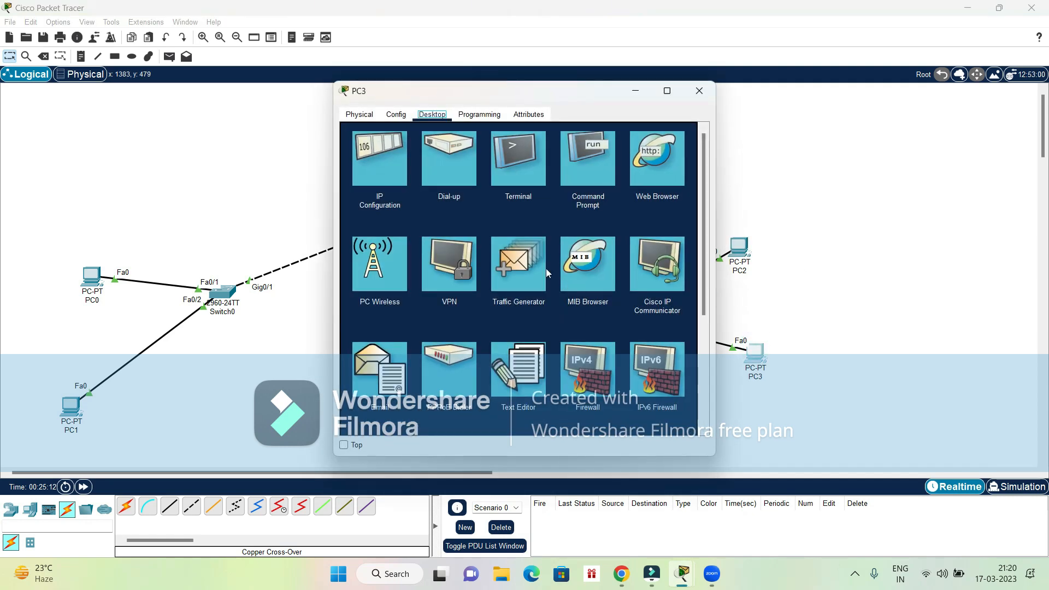
pyautogui.click(403, 179)
pyautogui.click(505, 226)
pyautogui.press('BackSpace')
pyautogui.press('BackSpace')
pyautogui.press('BackSpace')
pyautogui.press('BackSpace')
pyautogui.press('BackSpace')
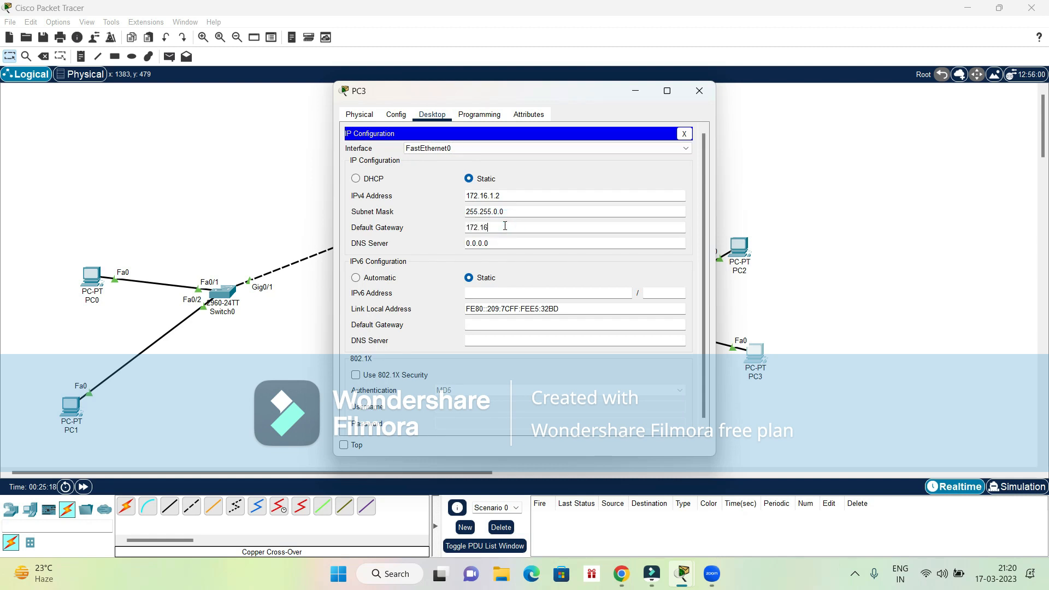
pyautogui.press('Tab')
pyautogui.press('Tab')
pyautogui.click(699, 91)
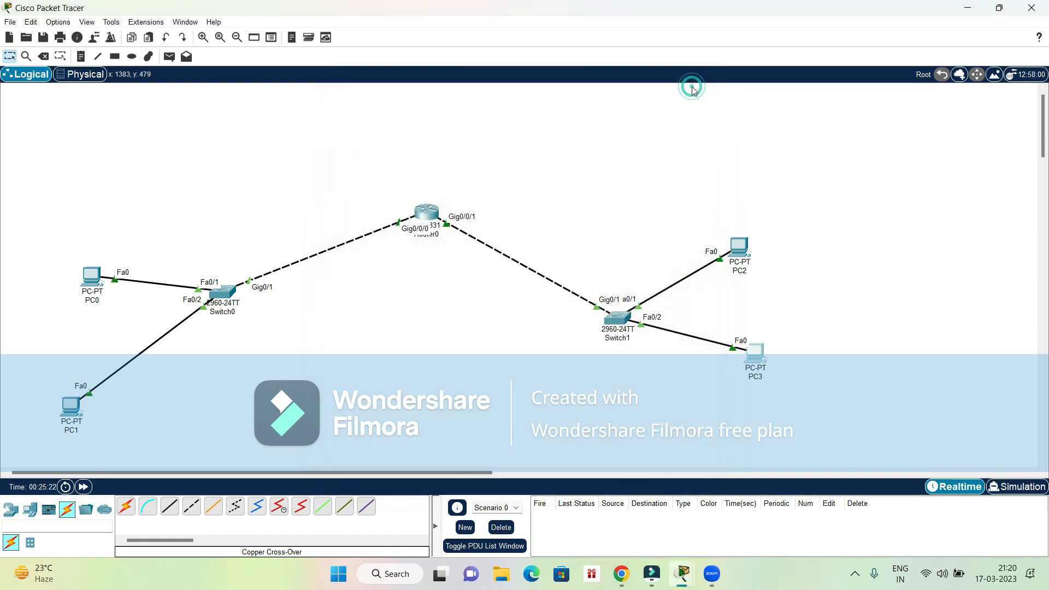
# - Ping 172.16.1.1 from PC0's command prompt and close its window
pyautogui.click(92, 278)
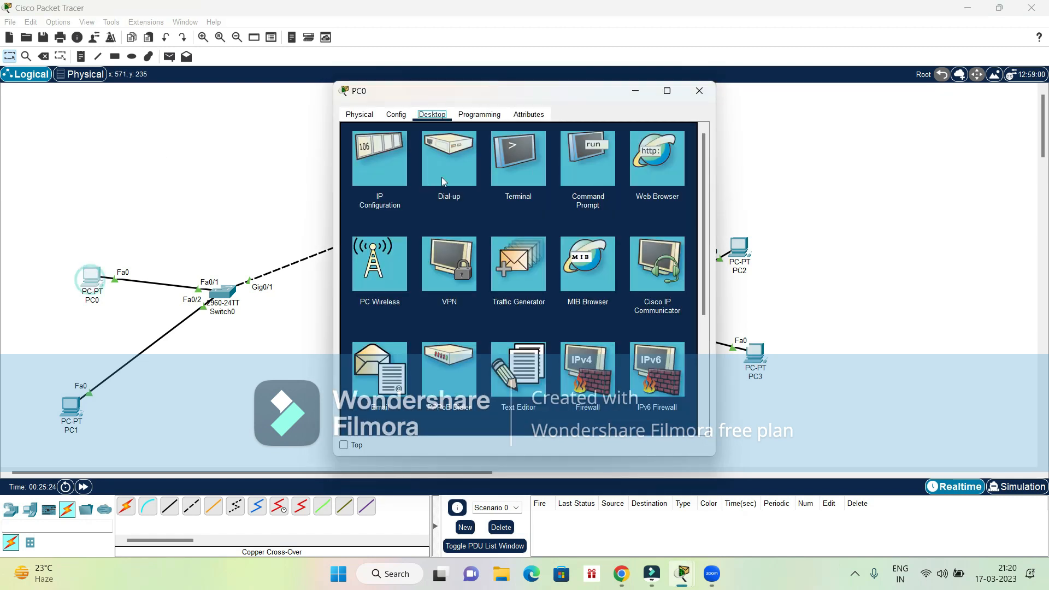
pyautogui.click(584, 161)
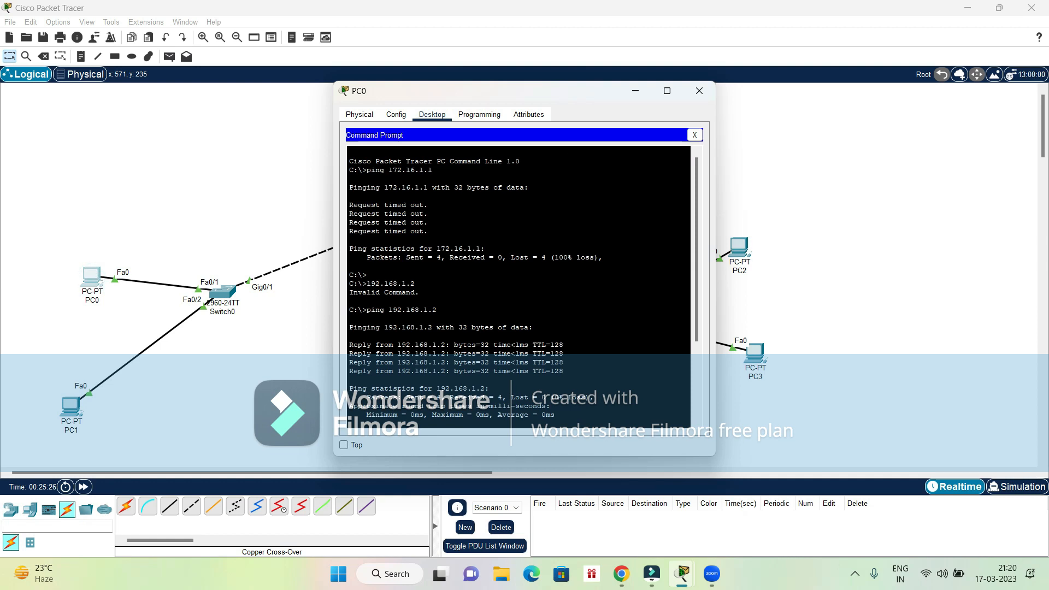
pyautogui.press('Return')
pyautogui.press('Return')
pyautogui.write('p')
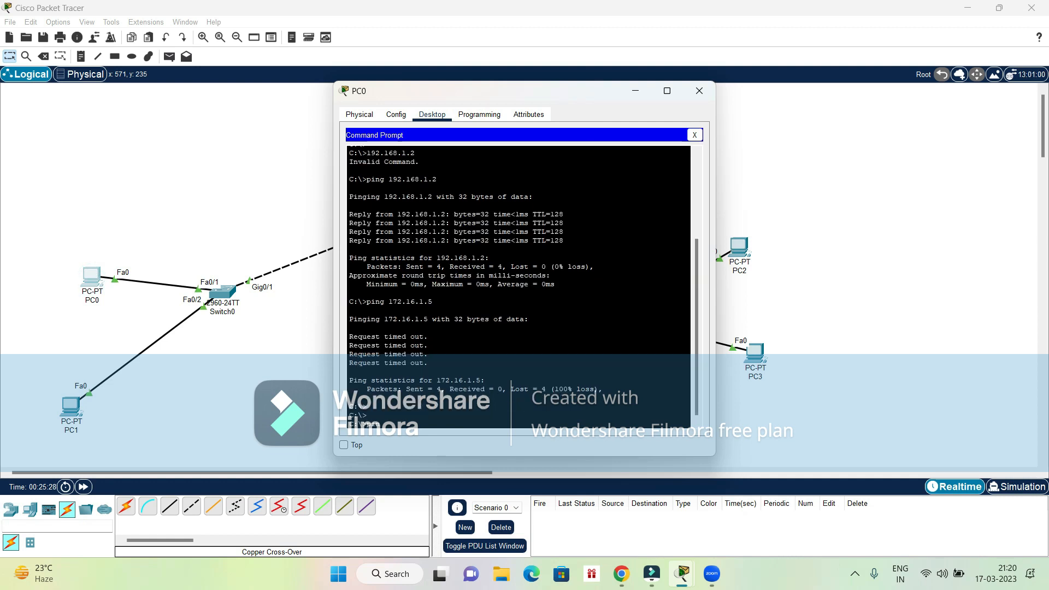
pyautogui.write('ing 19')
pyautogui.press('BackSpace')
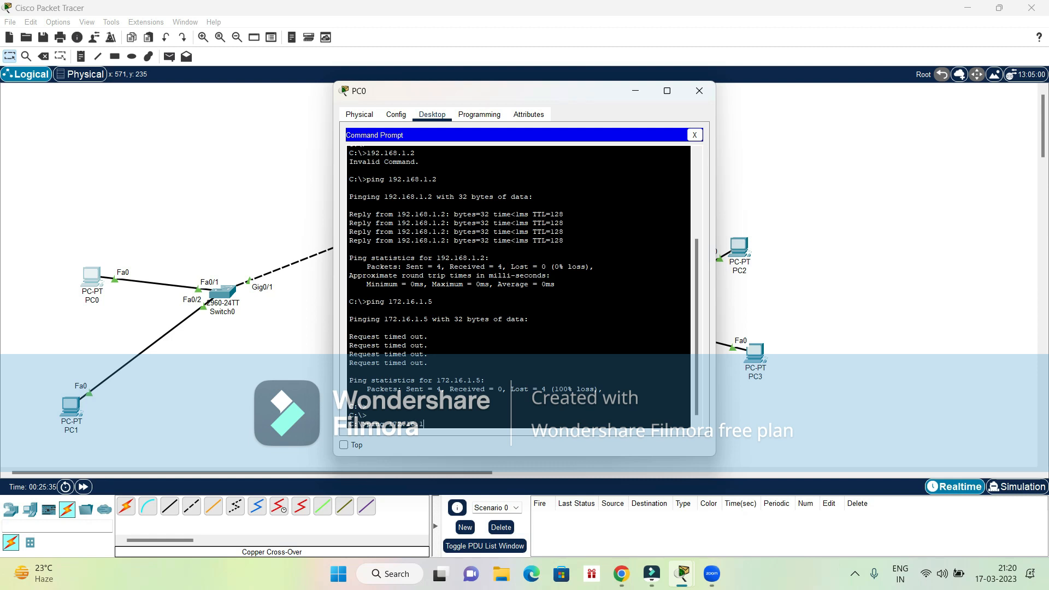
pyautogui.press('Return')
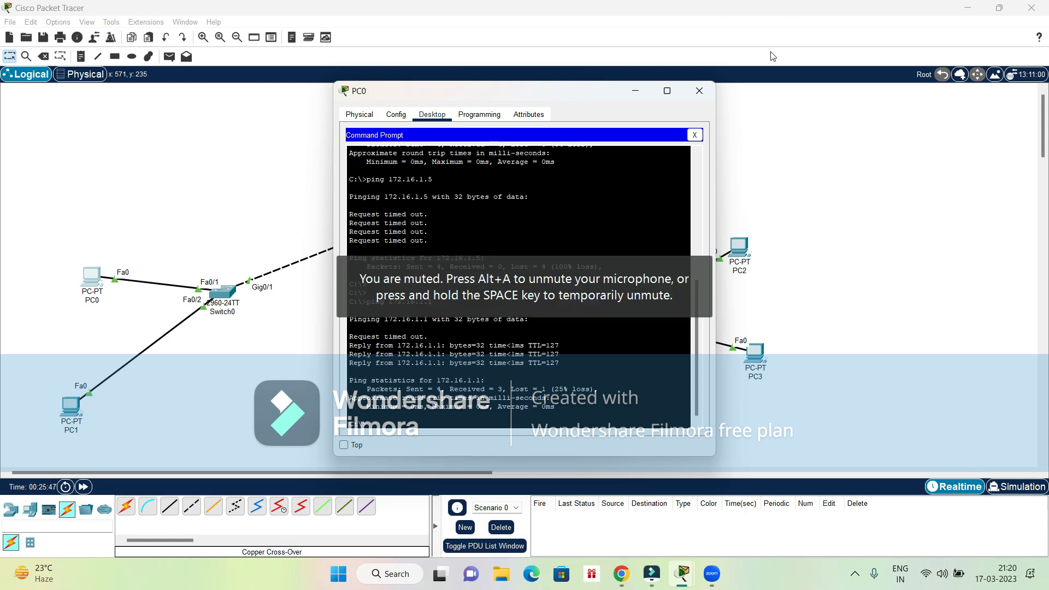
pyautogui.click(698, 91)
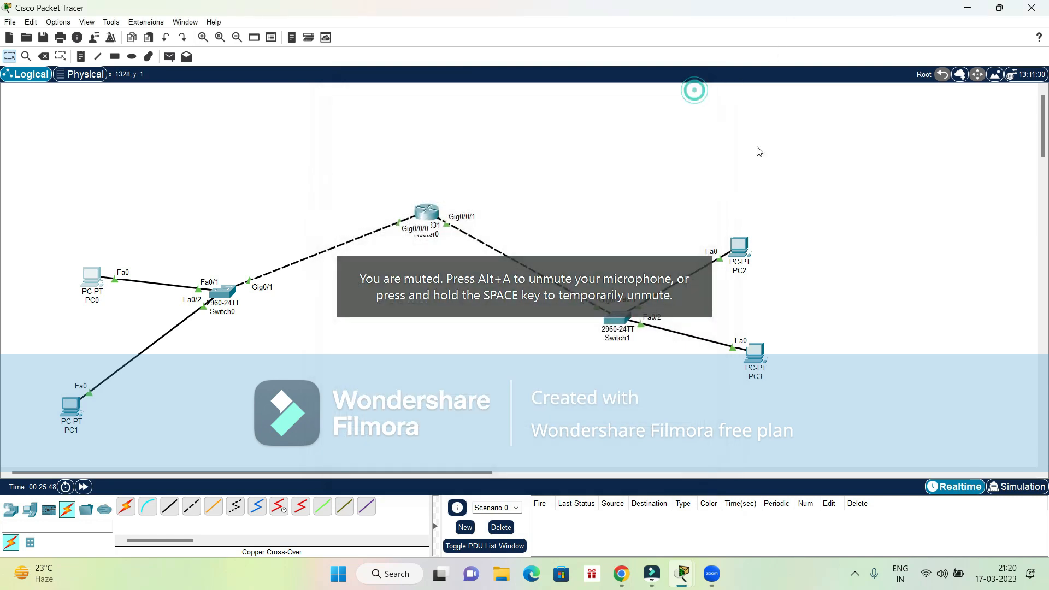
# - Ping 192.168.1.1 from PC3's command prompt and return to the Zoom meeting
pyautogui.click(766, 352)
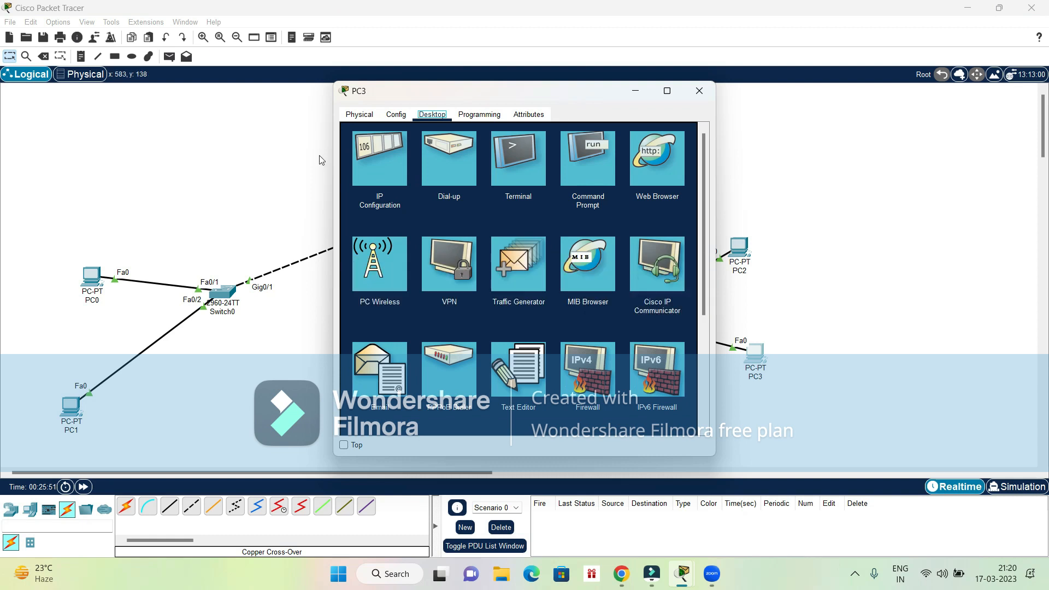
pyautogui.click(595, 162)
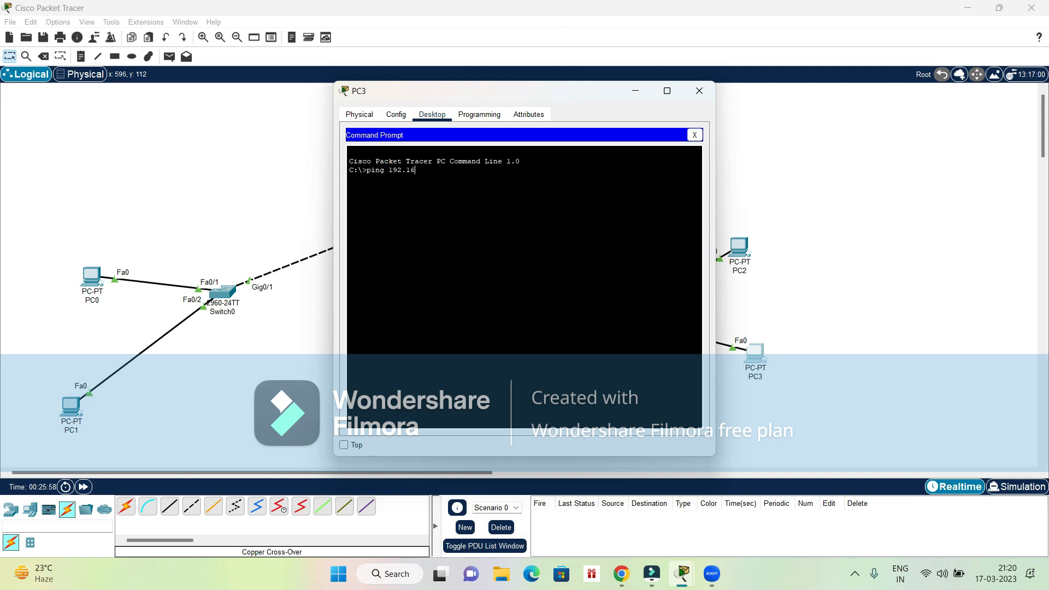
pyautogui.write('ping 192.168.1.1')
pyautogui.press('Return')
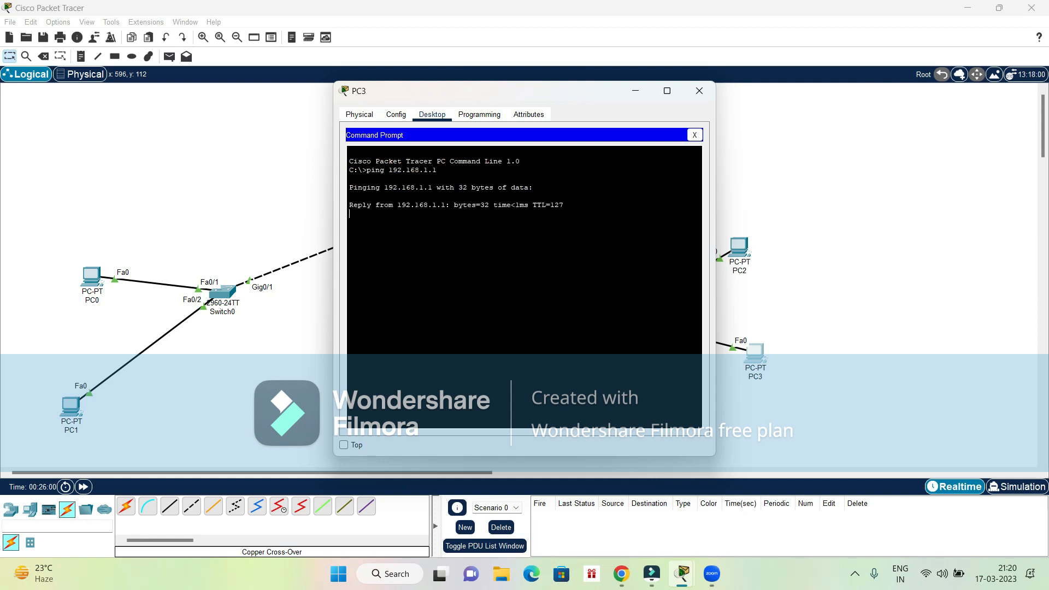
pyautogui.click(705, 96)
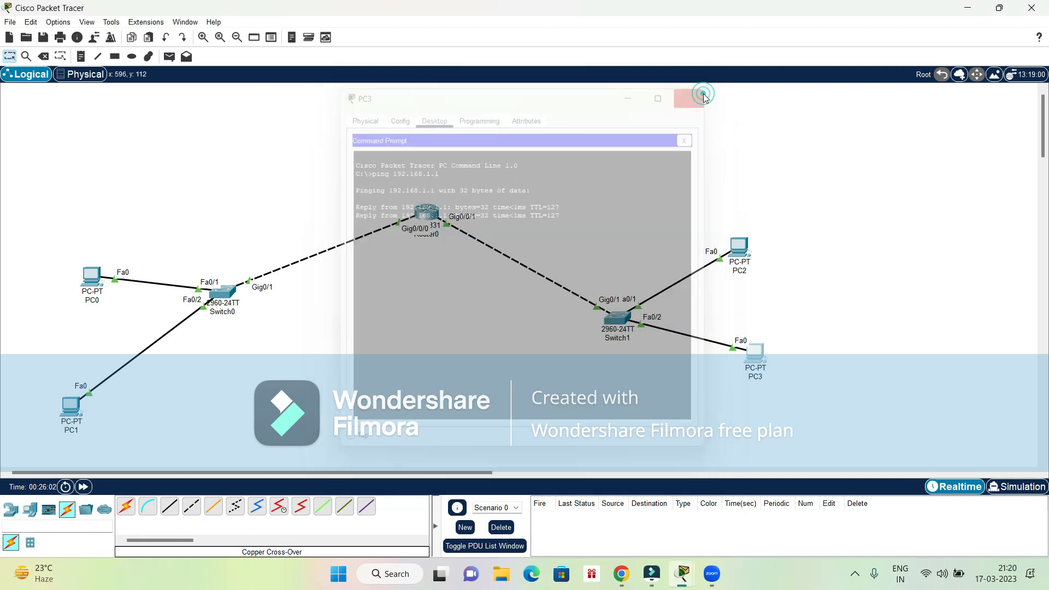
pyautogui.click(712, 574)
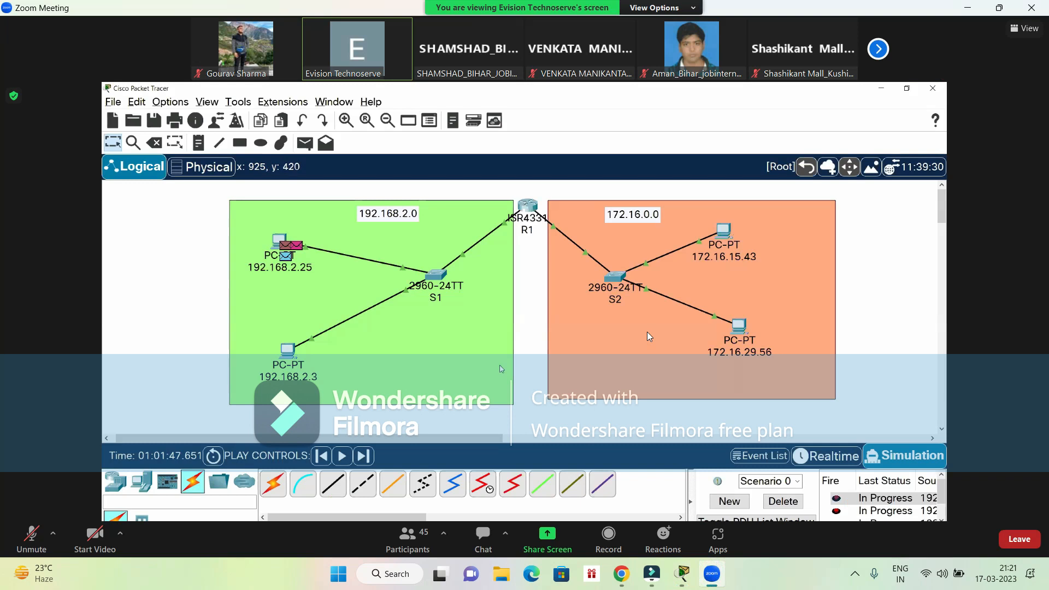
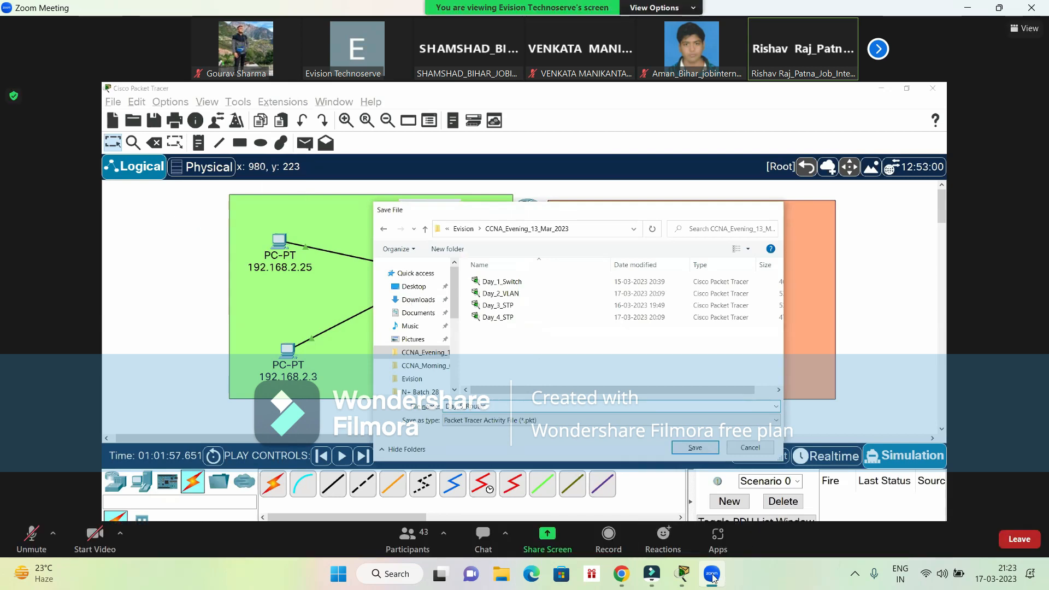
# - Switch to the local Packet Tracer and save the topology as "how to connet different network thru router" in the saves folder
pyautogui.moveTo(684, 575)
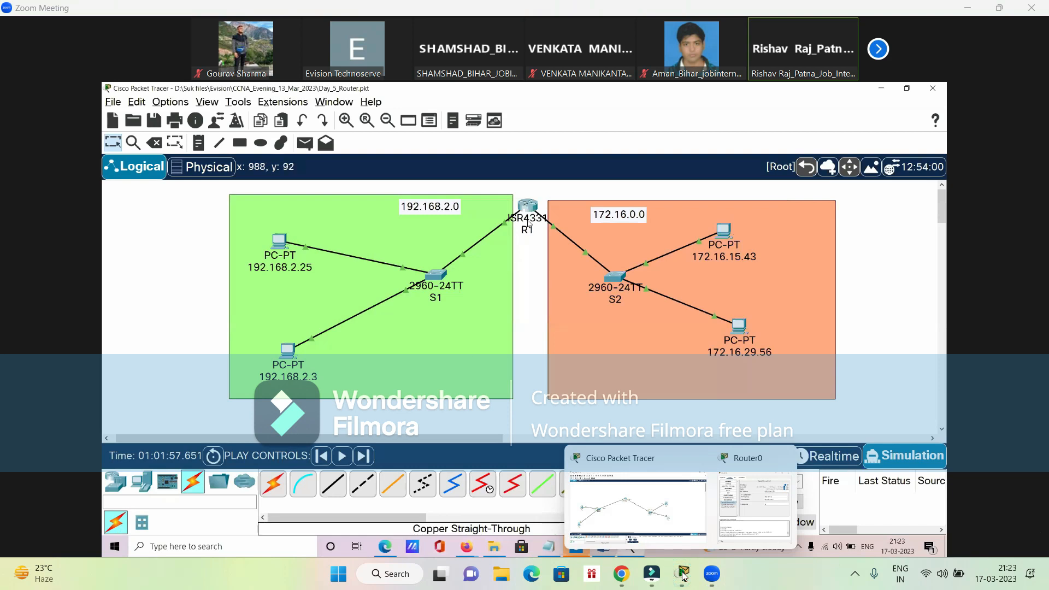
pyautogui.click(664, 523)
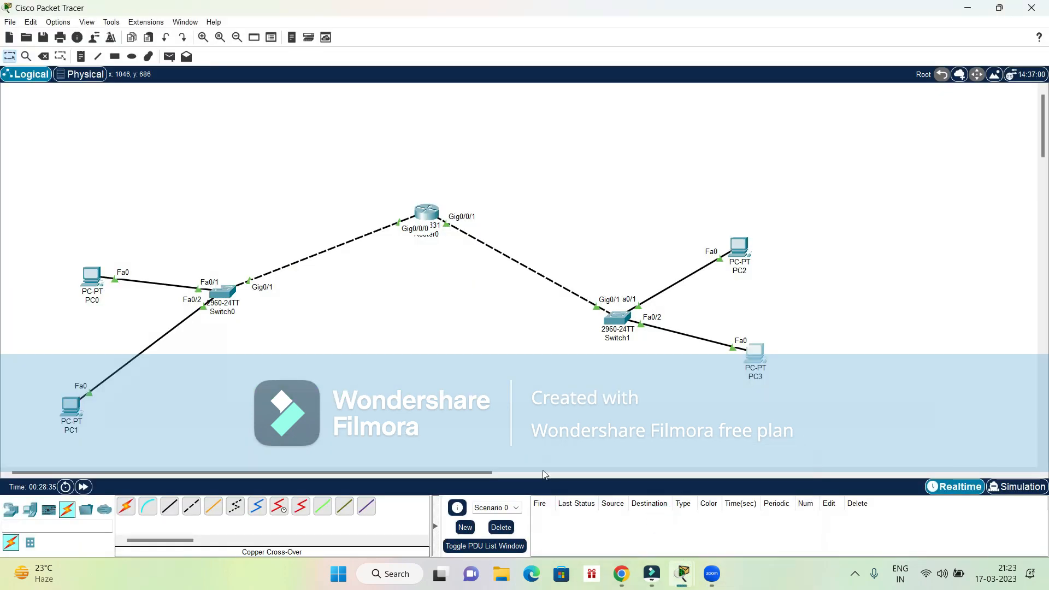
pyautogui.click(10, 22)
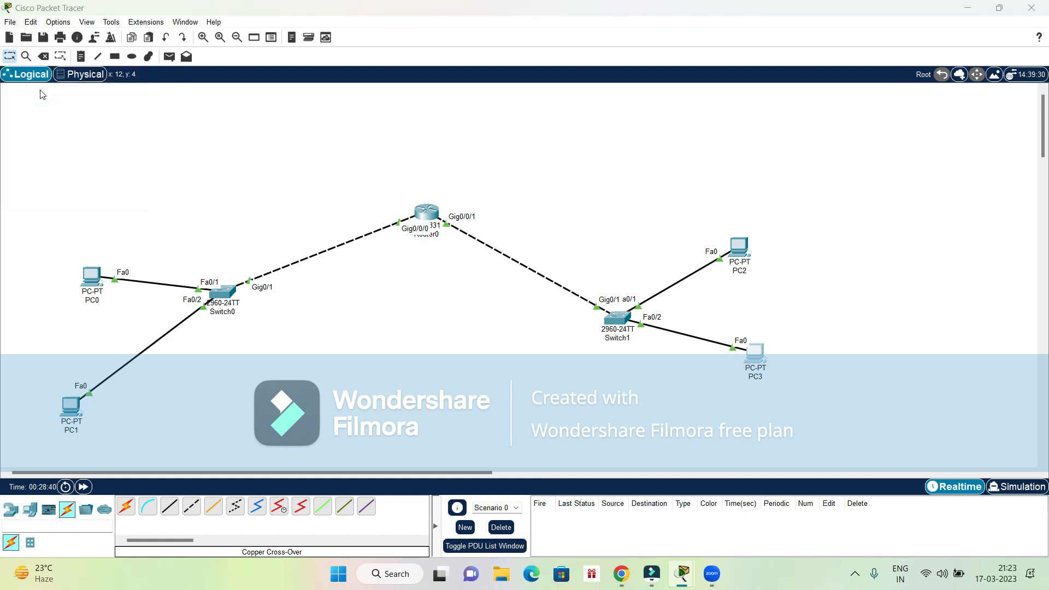
pyautogui.hotkey('ctrl', 's')
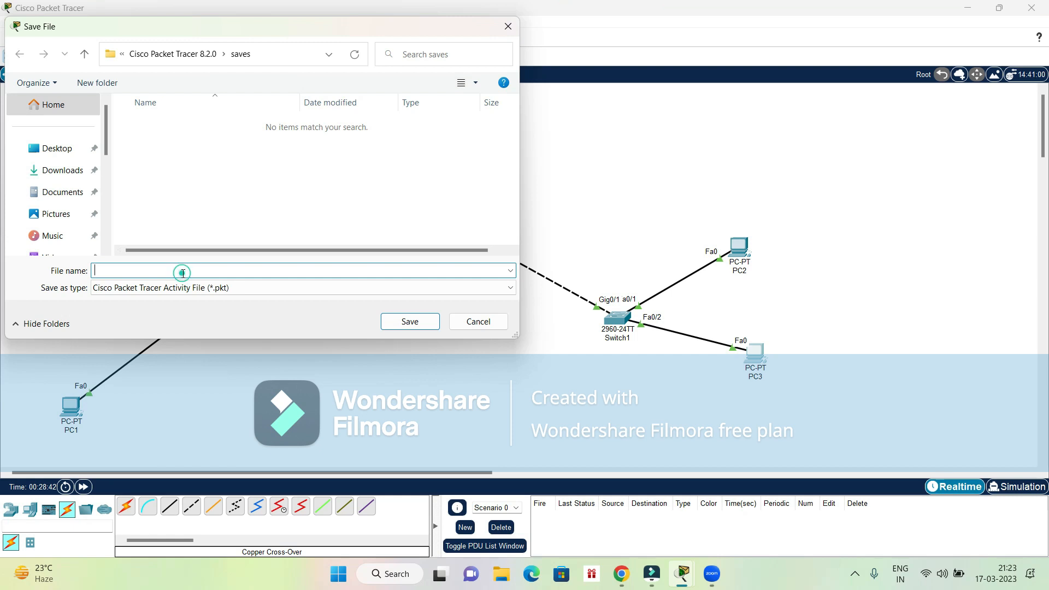
pyautogui.write('how to c onnnet different neteor')
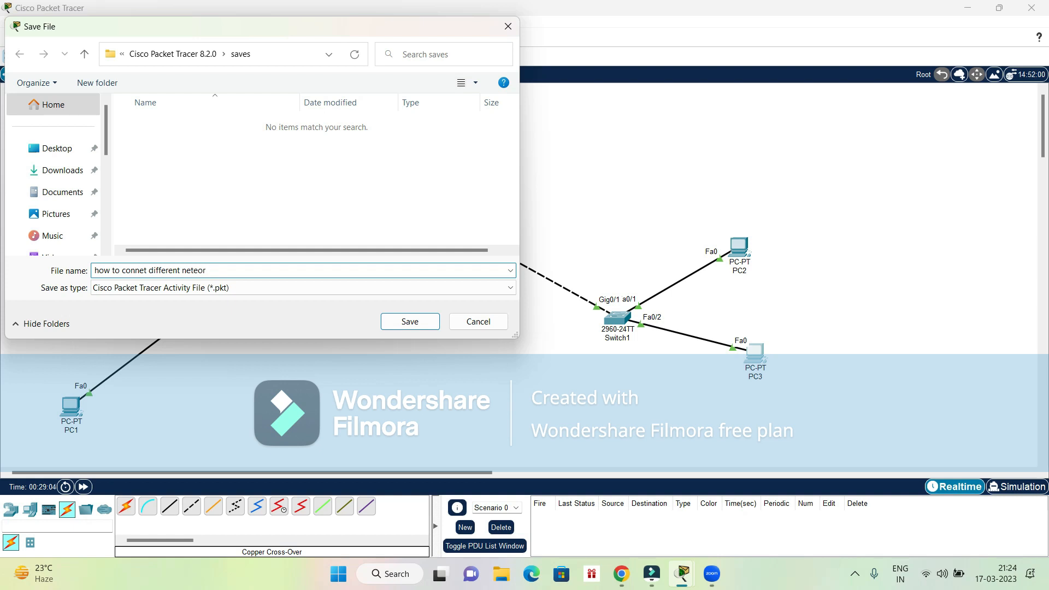
pyautogui.press('BackSpace')
pyautogui.press('BackSpace')
pyautogui.press('BackSpace')
pyautogui.press('BackSpace')
pyautogui.press('BackSpace')
pyautogui.write('wo')
pyautogui.write('rk thru rou')
pyautogui.press('Return')
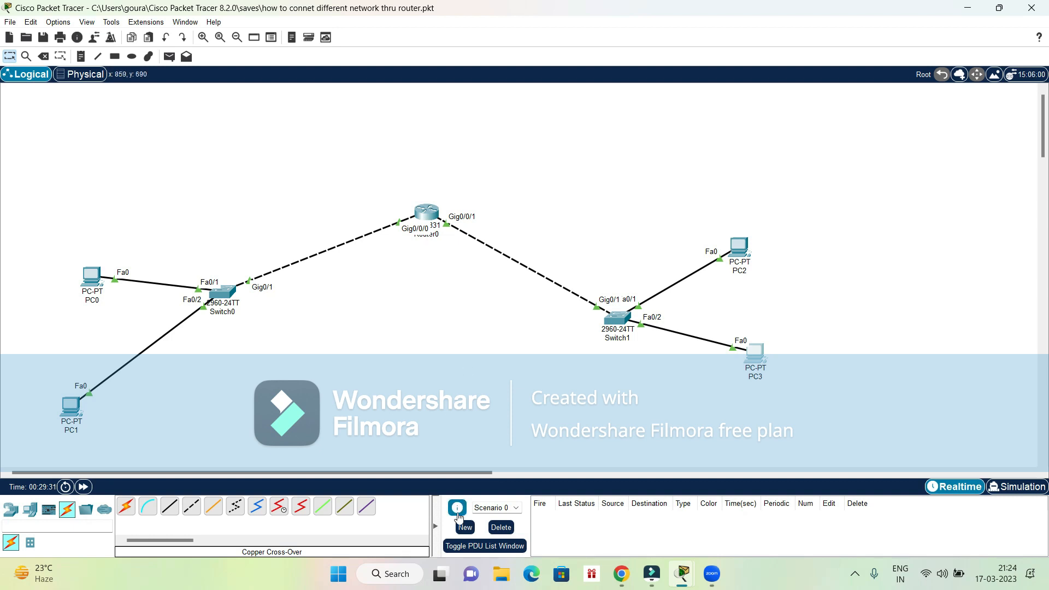
# - Return to the Zoom meeting, follow the presenter's shared lesson and unmute the microphone
pyautogui.click(721, 577)
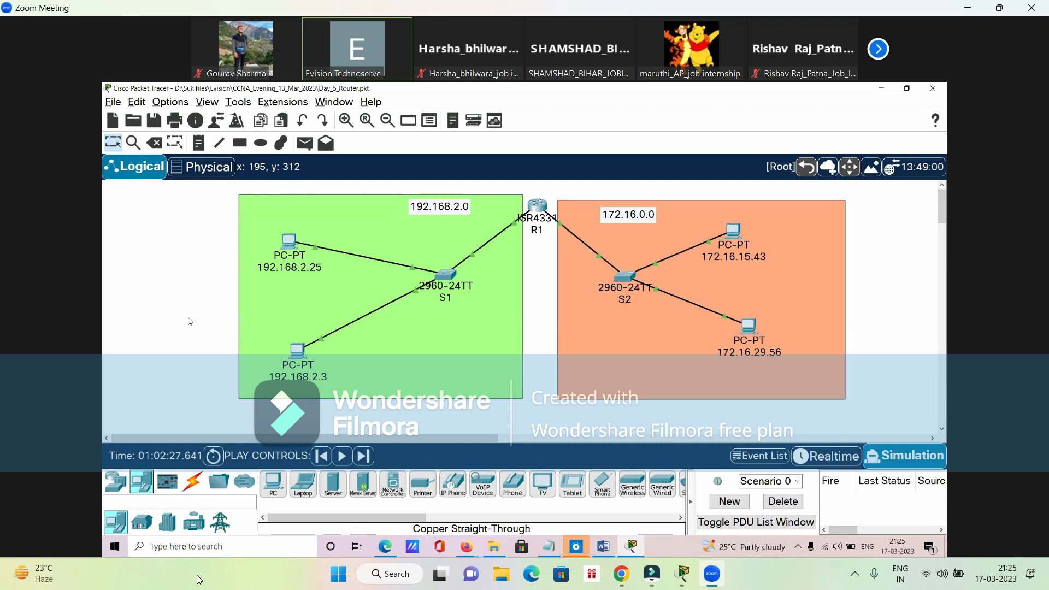
pyautogui.moveTo(111, 544)
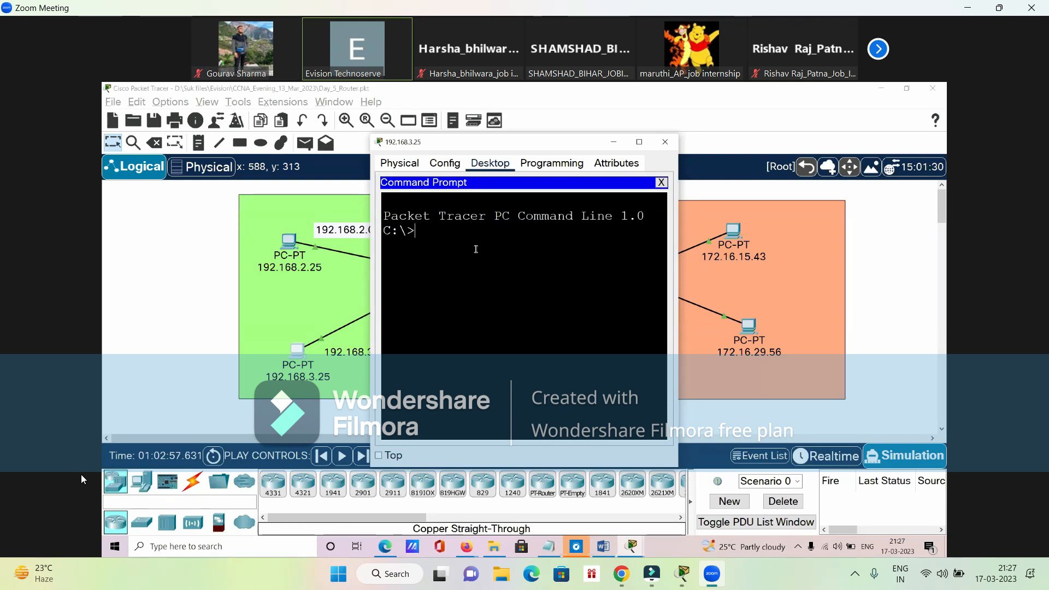
pyautogui.moveTo(2, 526)
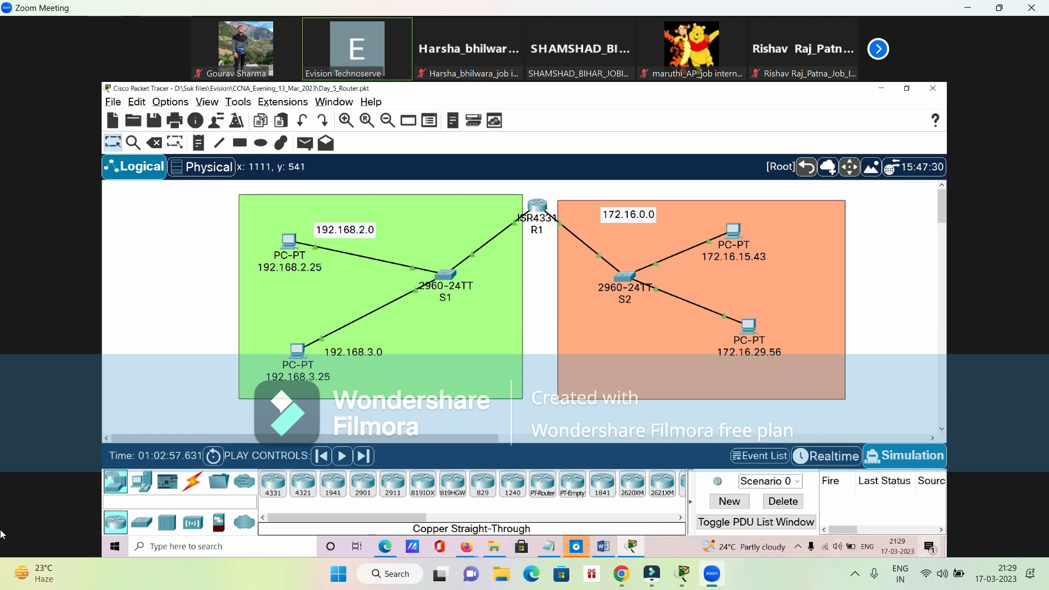
pyautogui.click(13, 553)
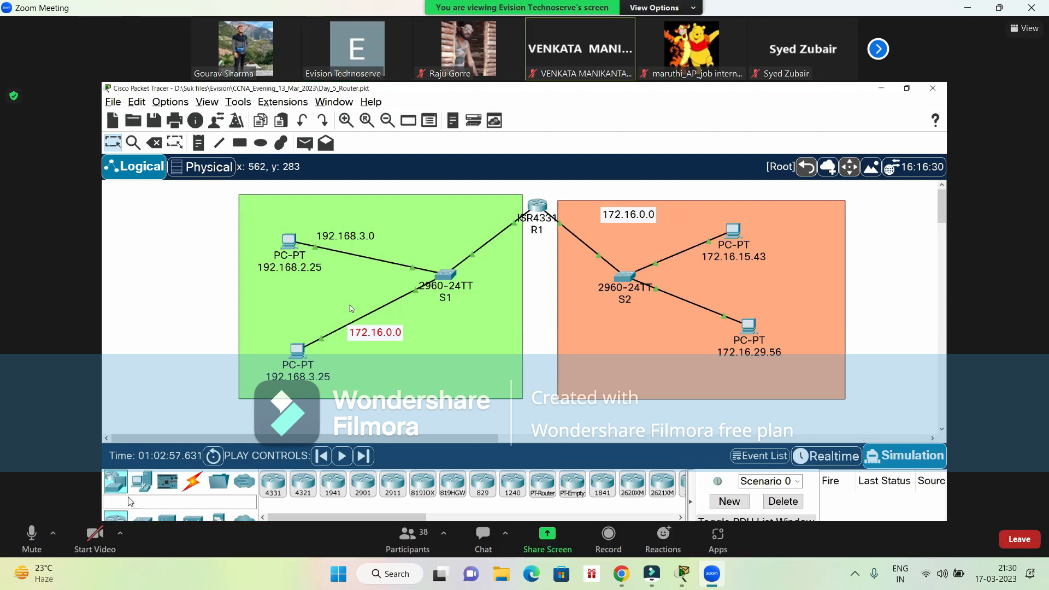
pyautogui.moveTo(378, 337); pyautogui.dragTo(323, 343)
pyautogui.click(361, 347)
pyautogui.press('BackSpace')
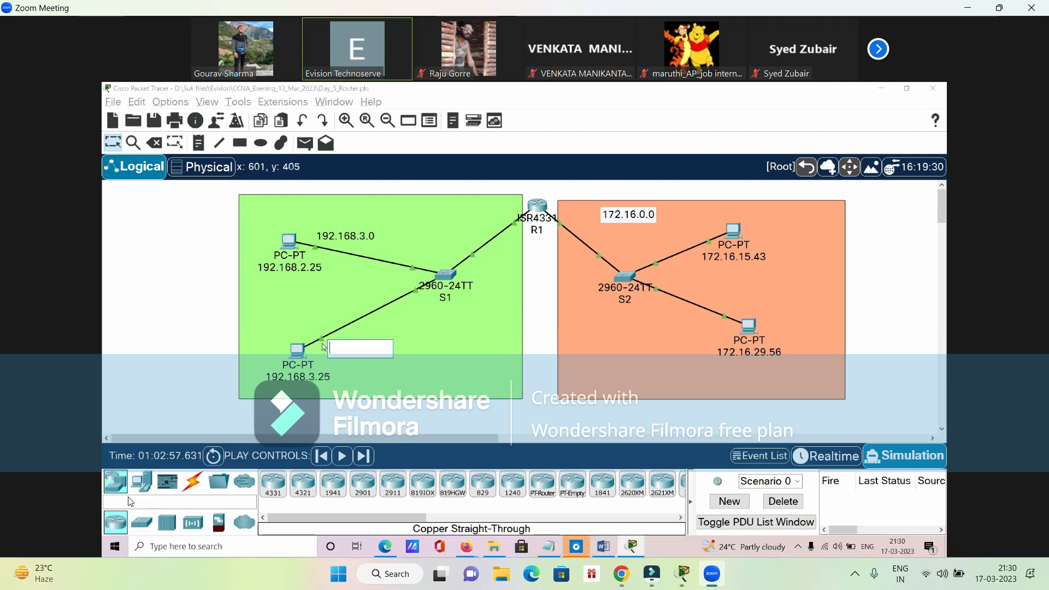
pyautogui.click(103, 268)
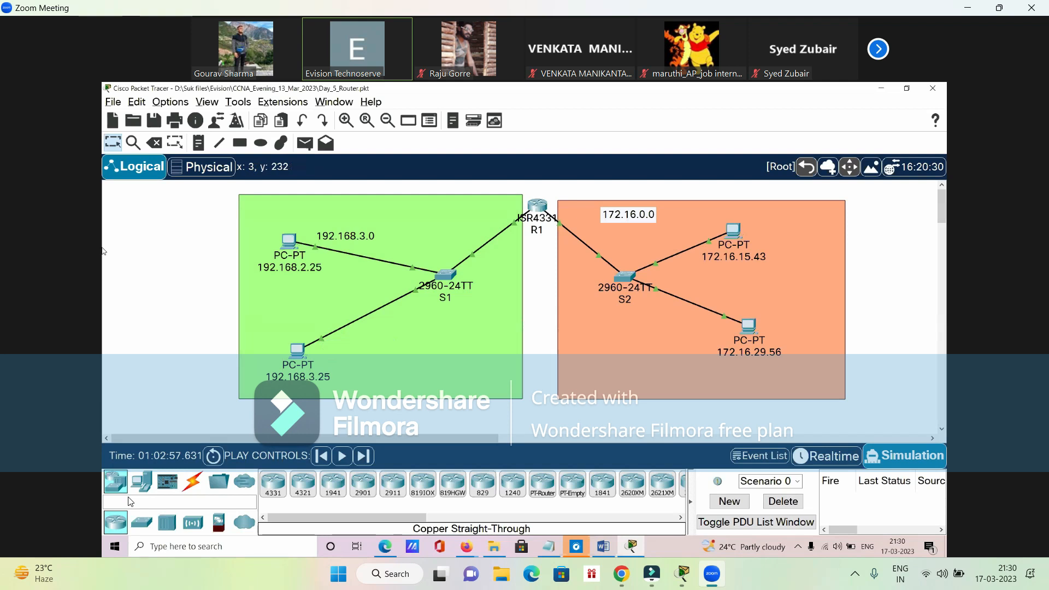
pyautogui.doubleClick(341, 236)
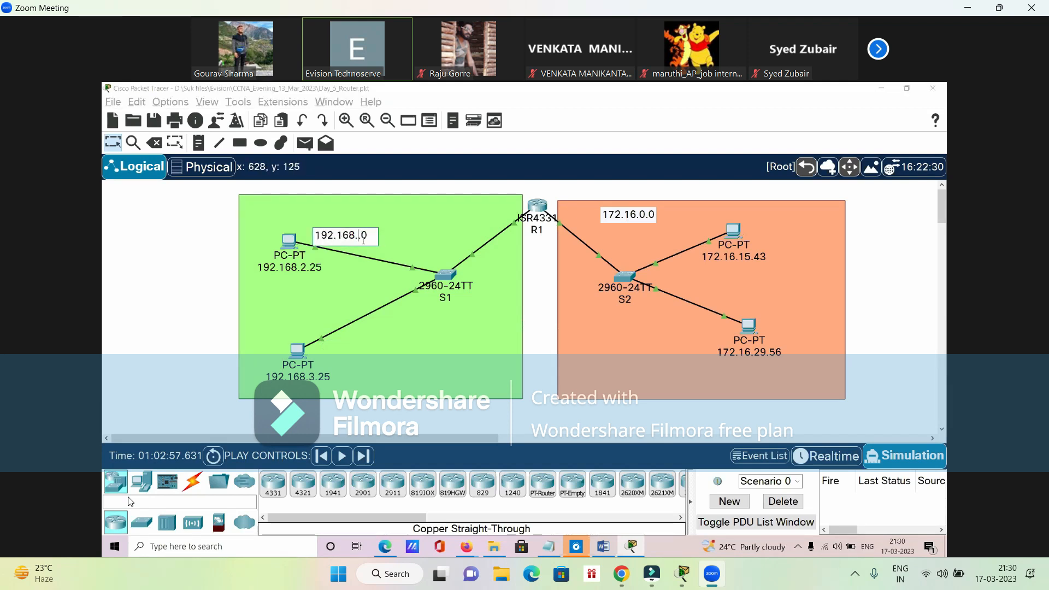
pyautogui.click(118, 263)
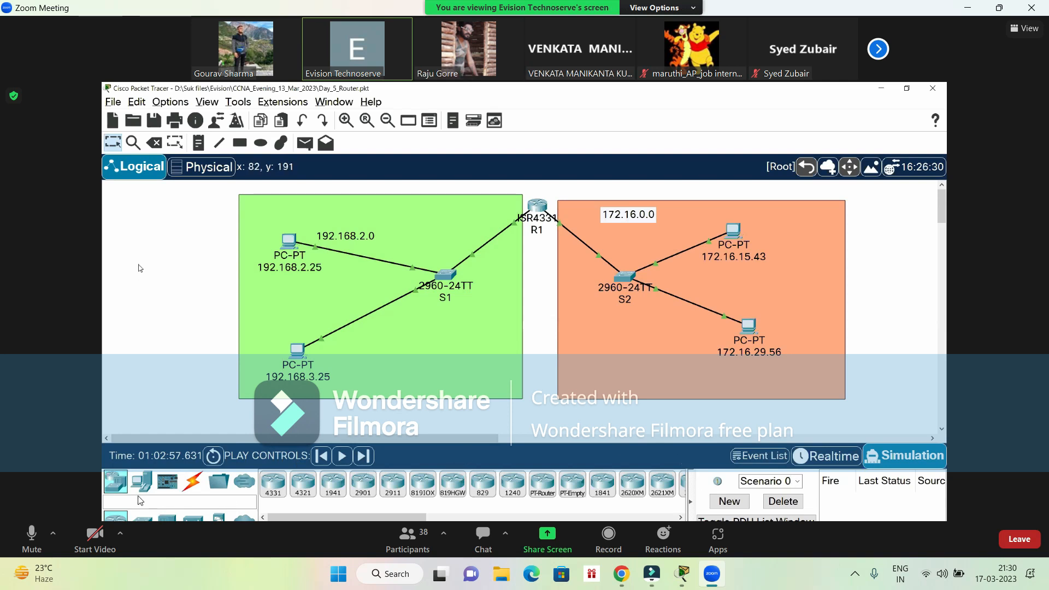
# - Mute the microphone and leave the Zoom meeting
pyautogui.click(32, 534)
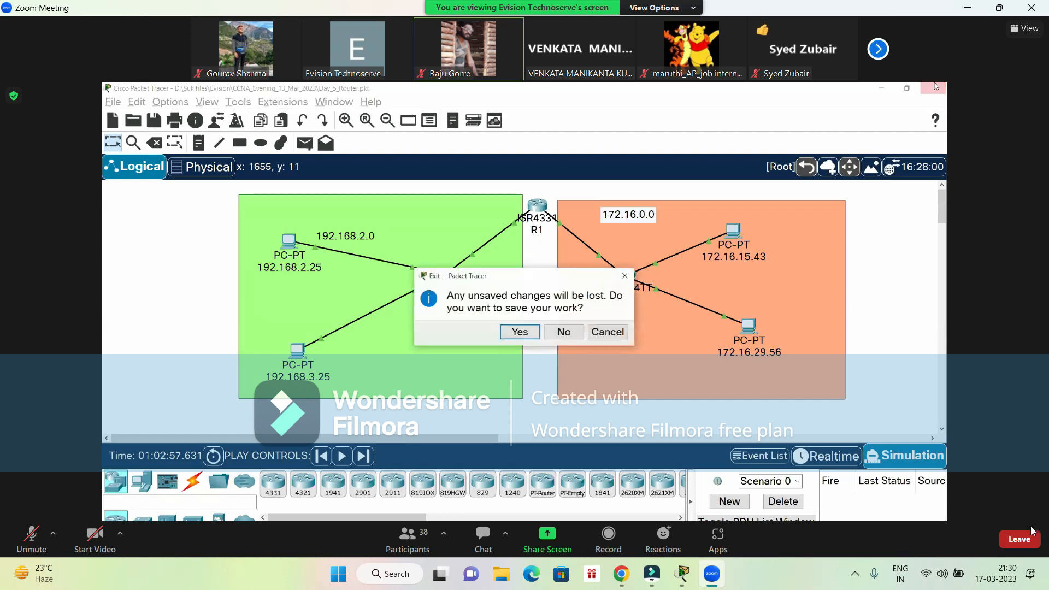
pyautogui.click(1020, 539)
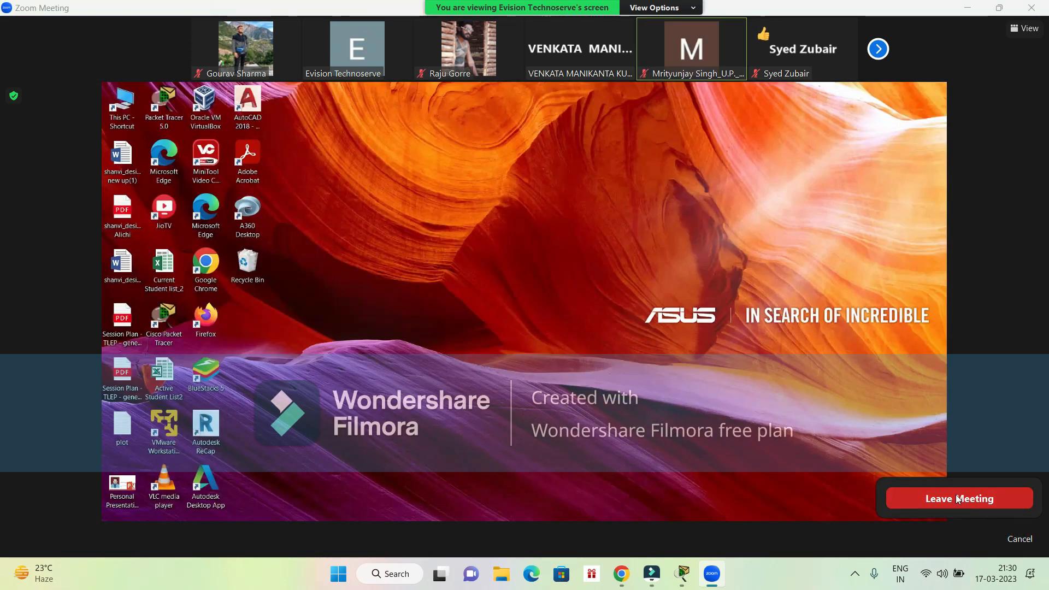
pyautogui.click(957, 498)
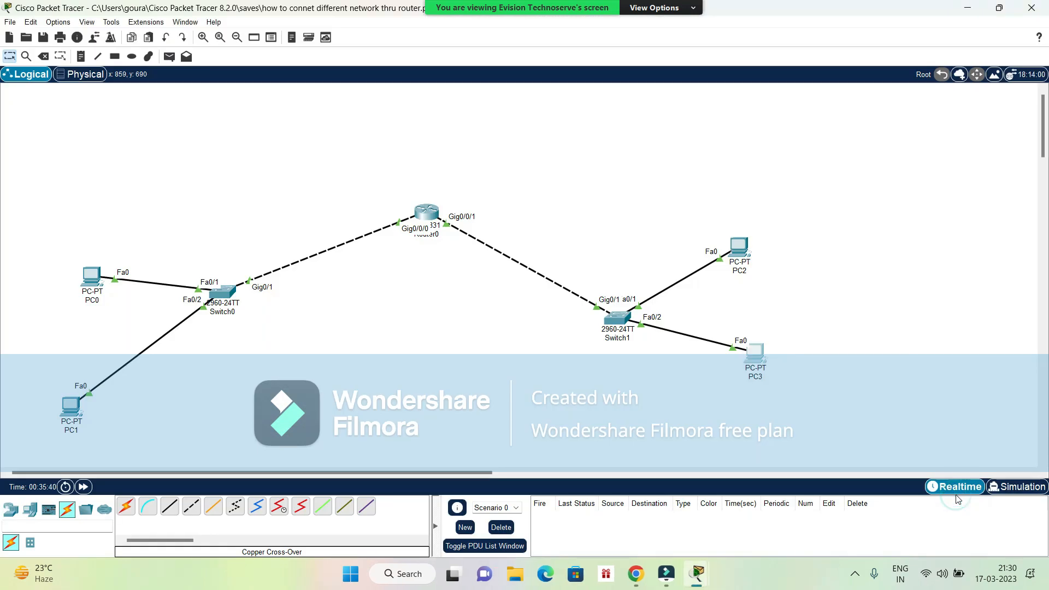
# - Exit the local Packet Tracer, saving the work
pyautogui.click(1031, 7)
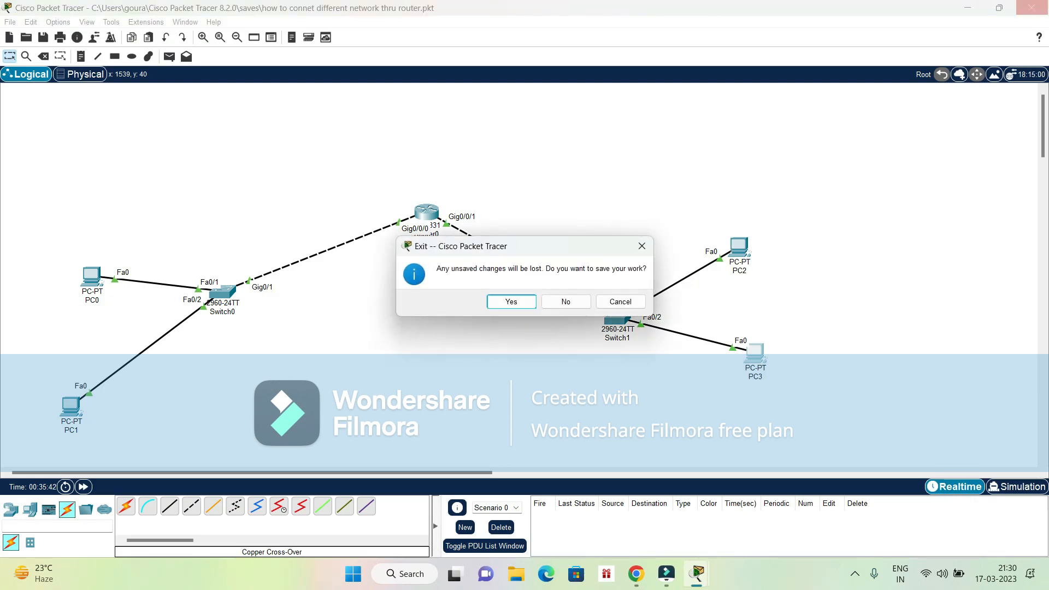
pyautogui.press('Return')
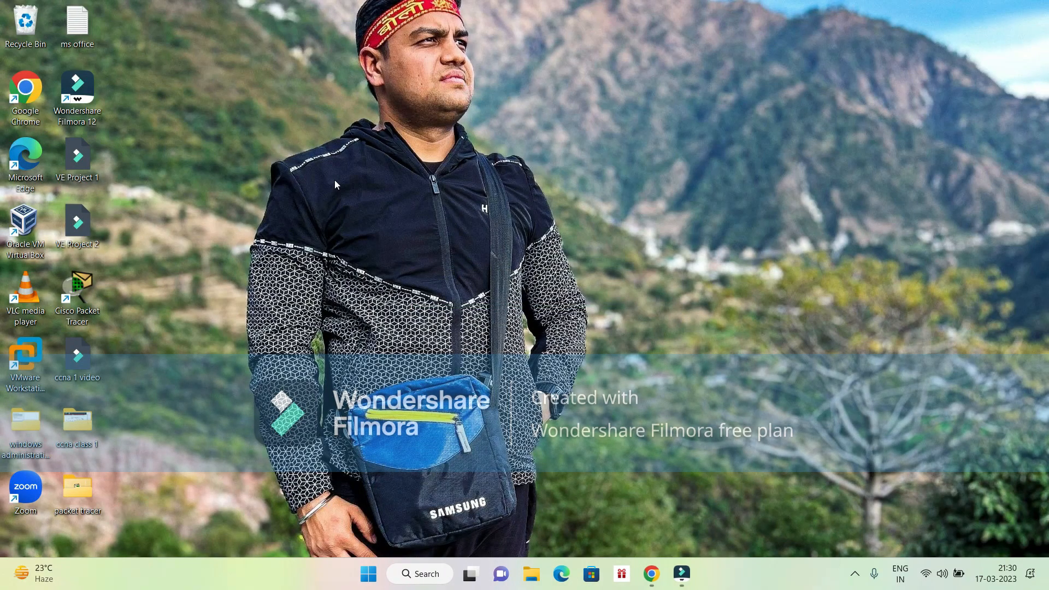